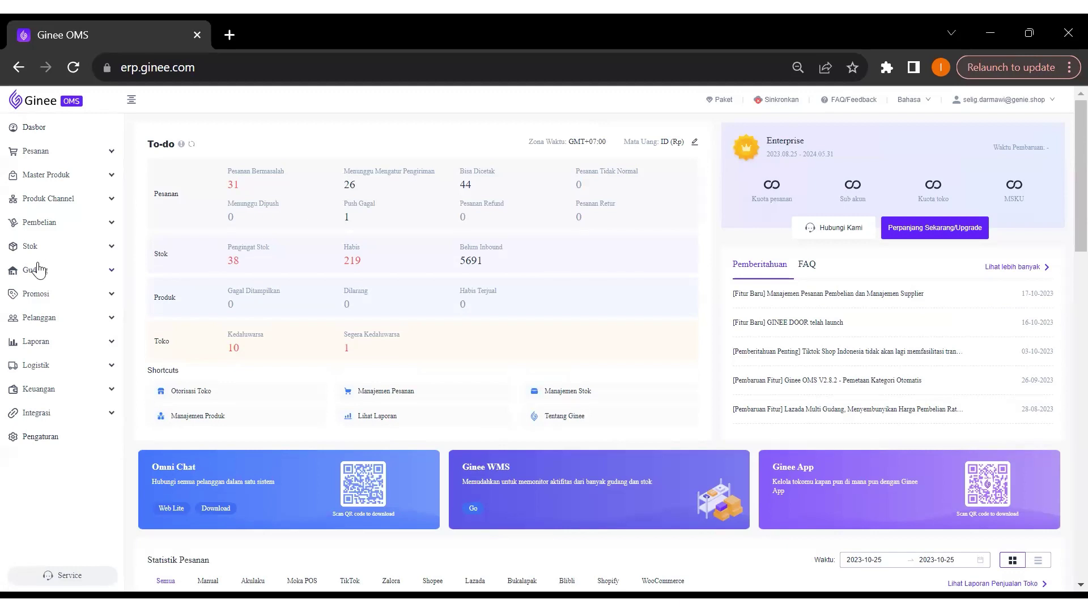
# Open Manajemen Supplier under Pembelian and review the Aktif and Nonaktif supplier lists
pyautogui.click(64, 225)
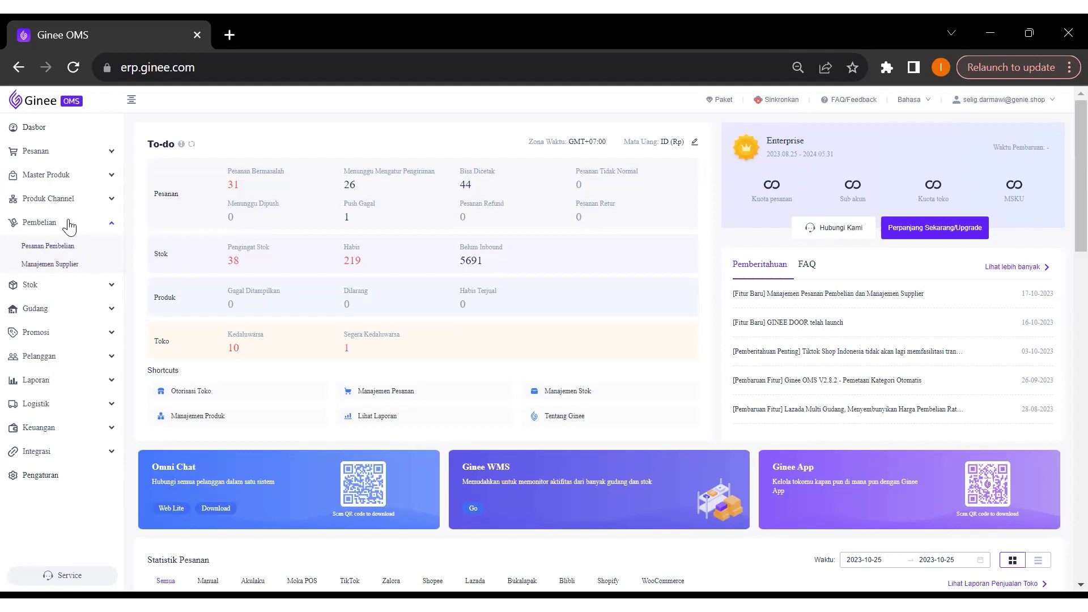
pyautogui.click(66, 267)
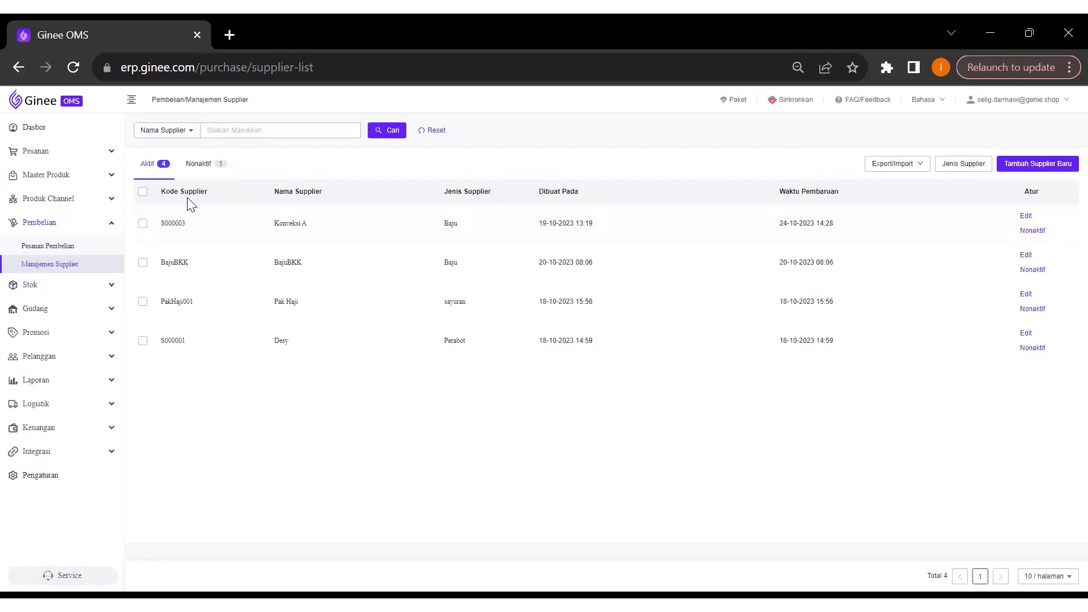
pyautogui.click(205, 172)
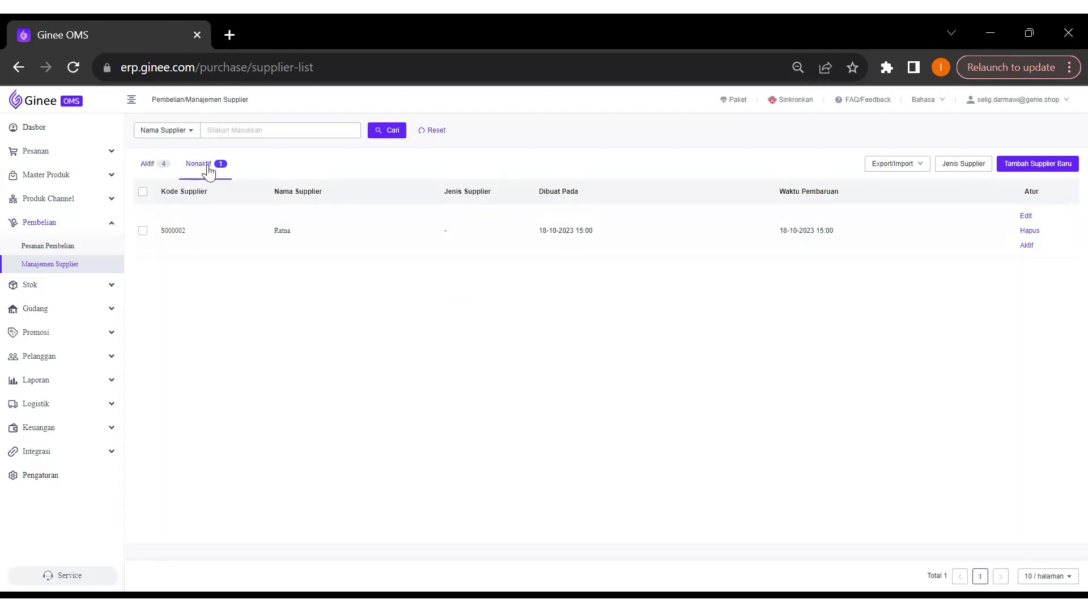
pyautogui.click(146, 163)
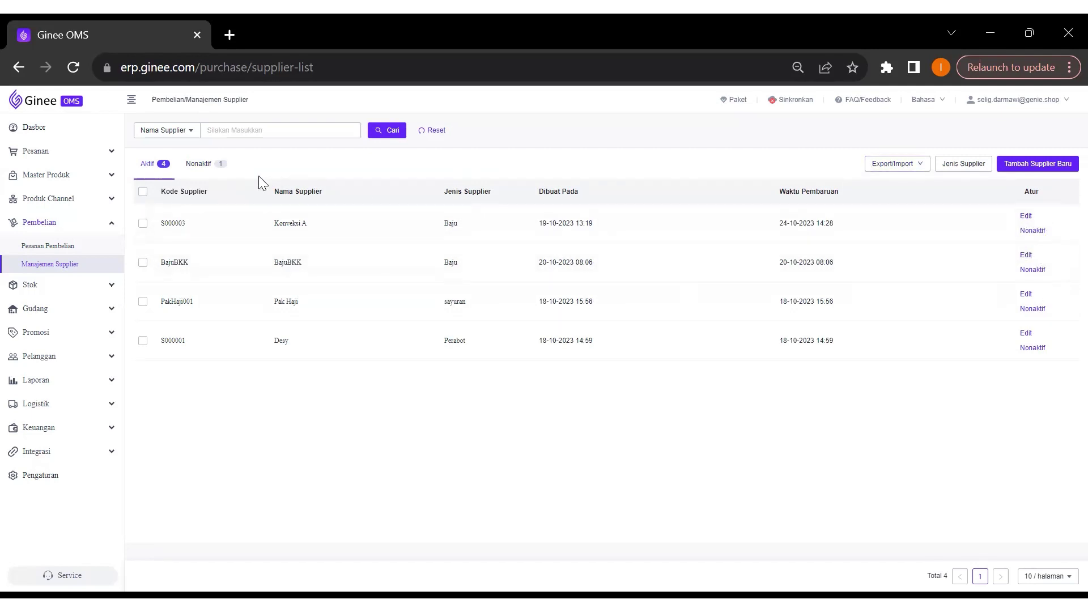
pyautogui.click(211, 170)
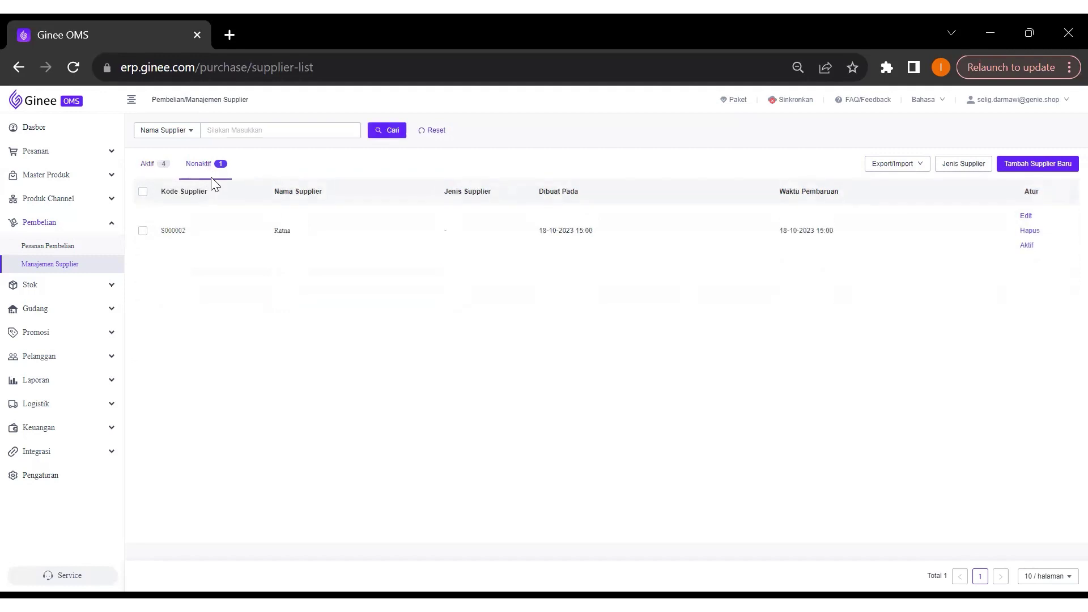
pyautogui.click(146, 168)
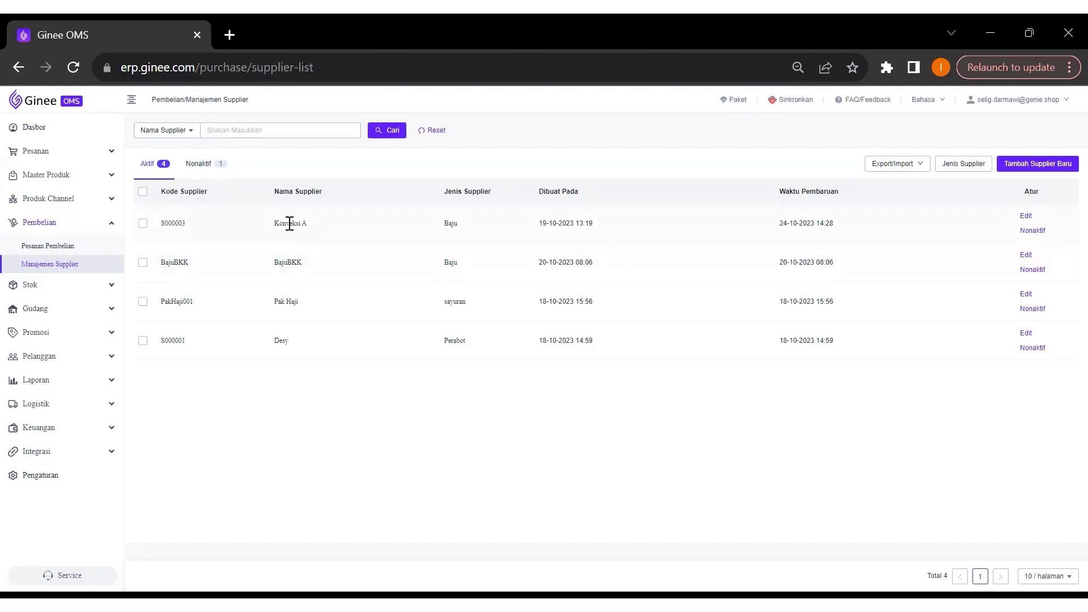
# Look over the purchase orders, including those under Sampai Sebagian, and return to the active supplier list
pyautogui.click(86, 248)
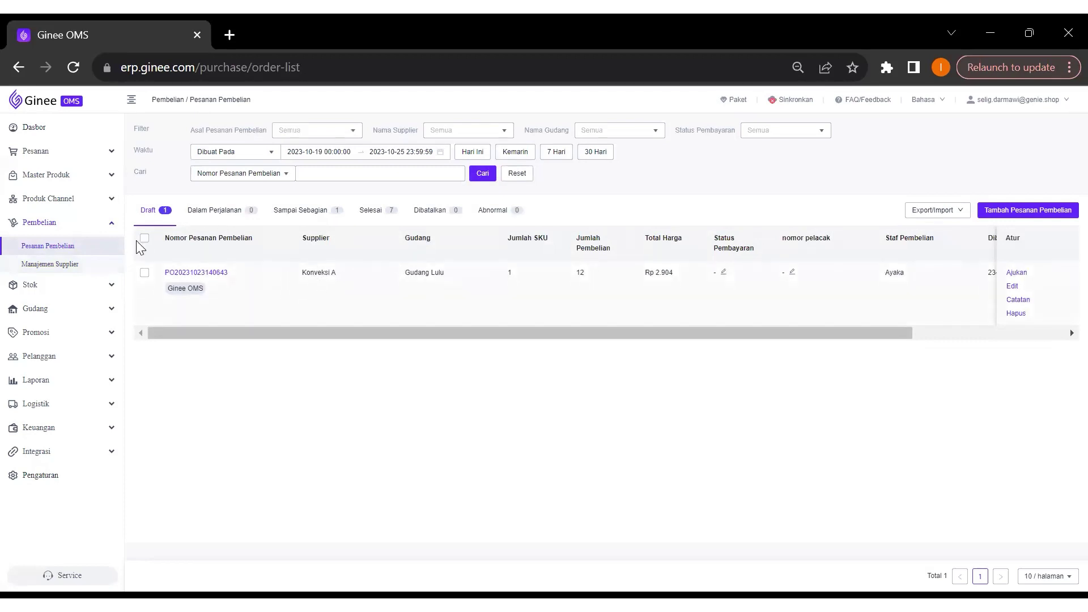
pyautogui.click(78, 266)
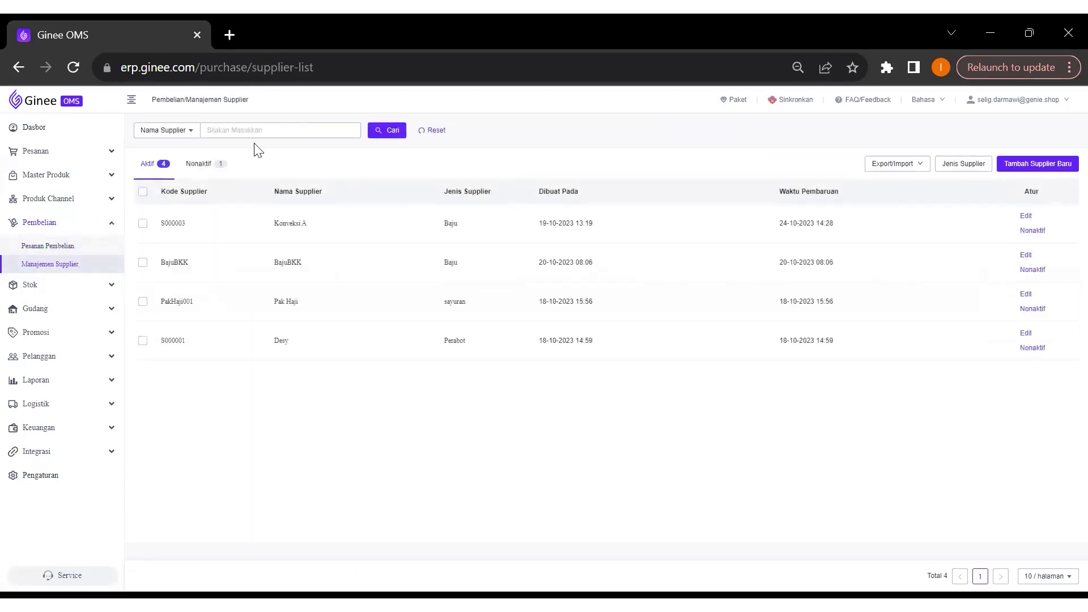
pyautogui.click(209, 166)
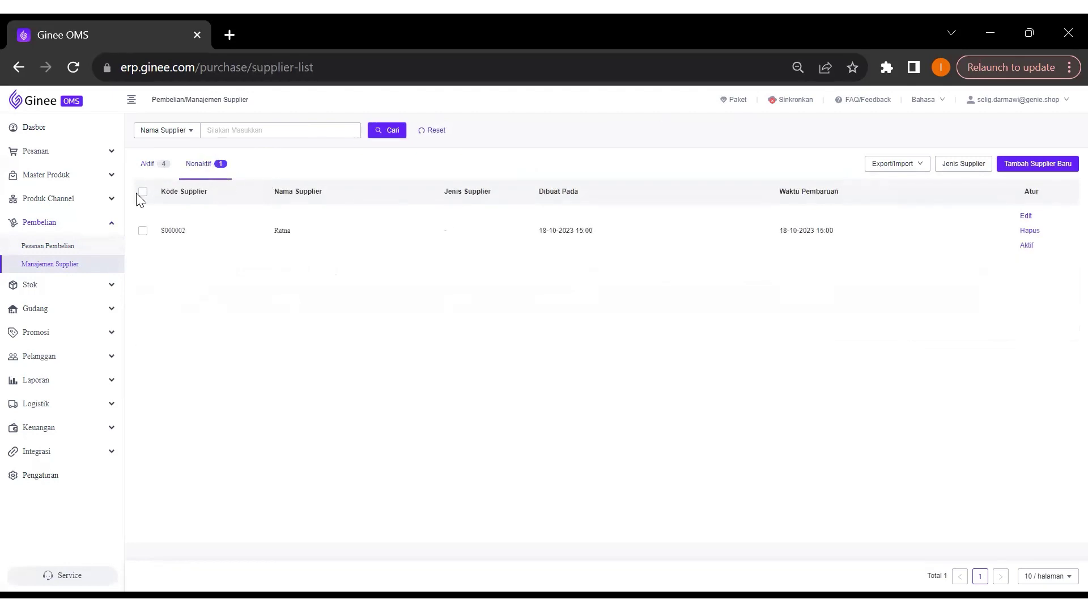
pyautogui.click(71, 247)
pyautogui.click(301, 215)
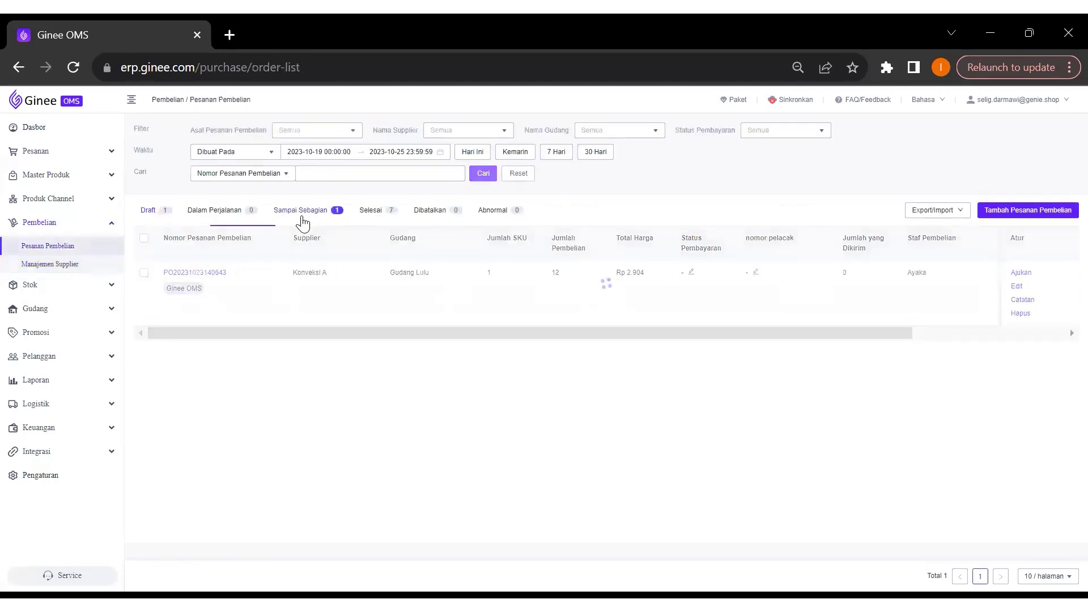
pyautogui.click(85, 266)
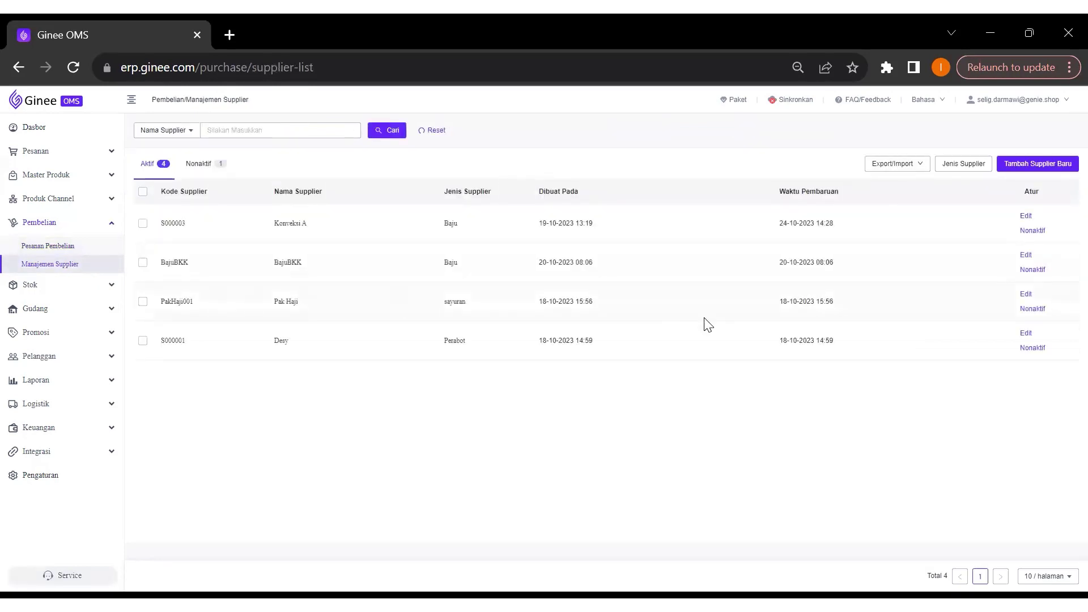
# Try to deactivate the active supplier of type sayuran
pyautogui.click(1038, 309)
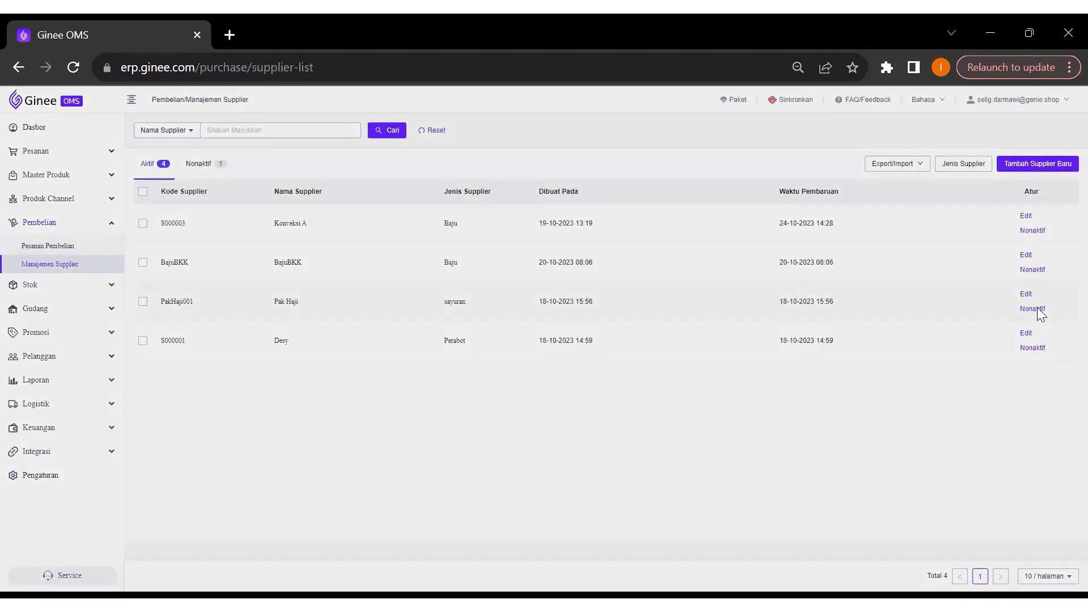
pyautogui.click(629, 233)
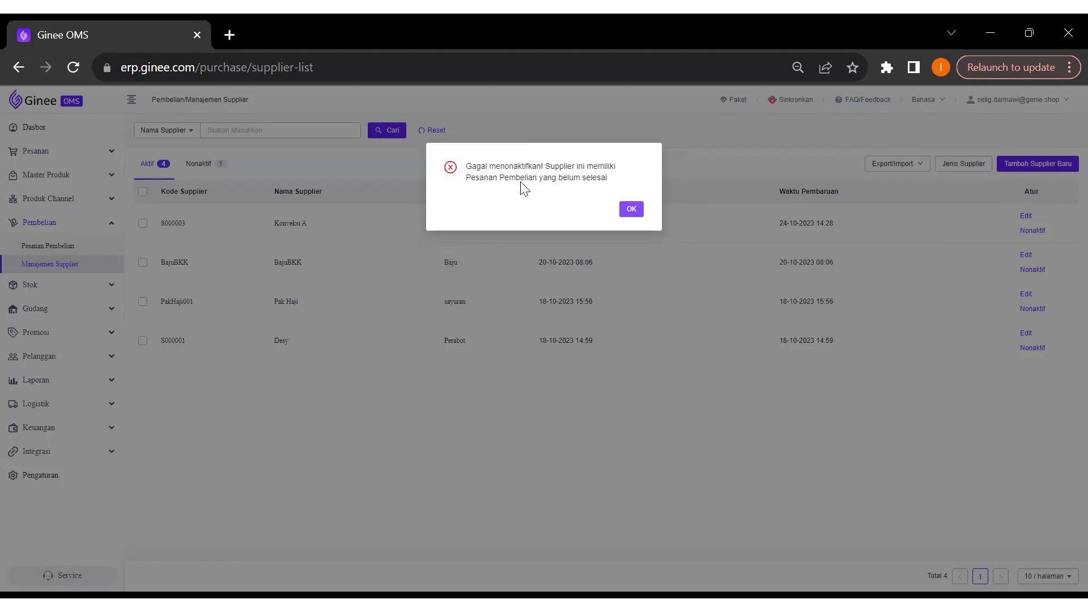
pyautogui.click(631, 209)
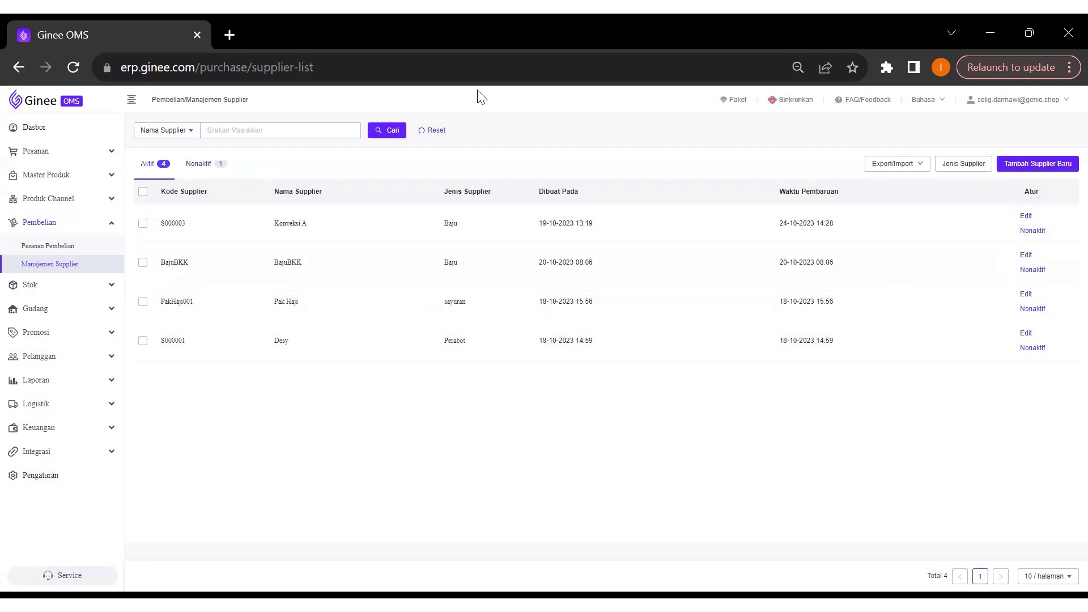
# Check the inactive suppliers and open a blank form for adding a new supplier
pyautogui.click(207, 166)
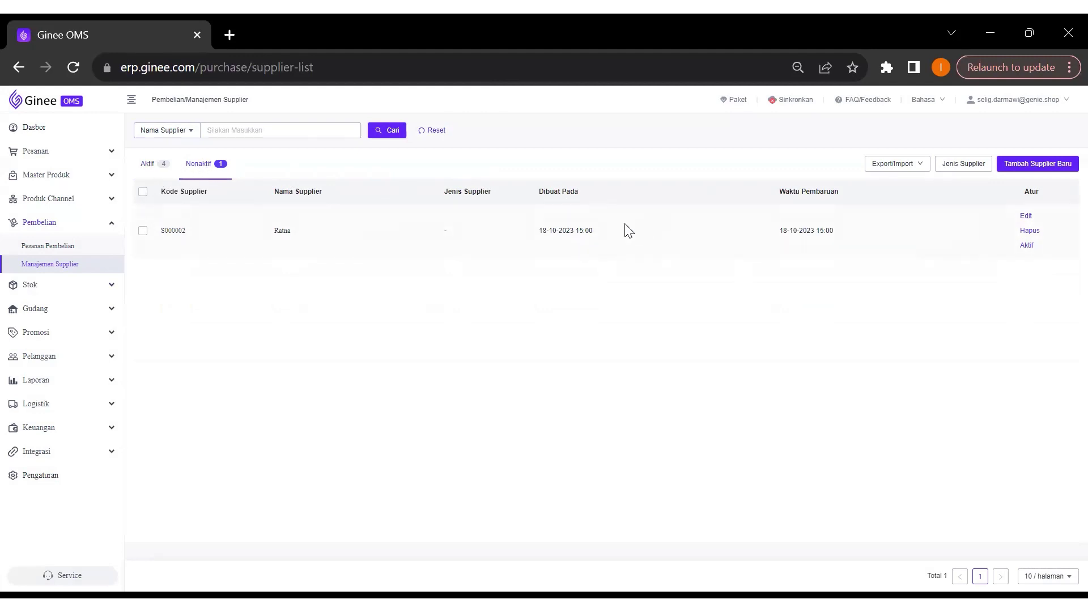
pyautogui.click(147, 168)
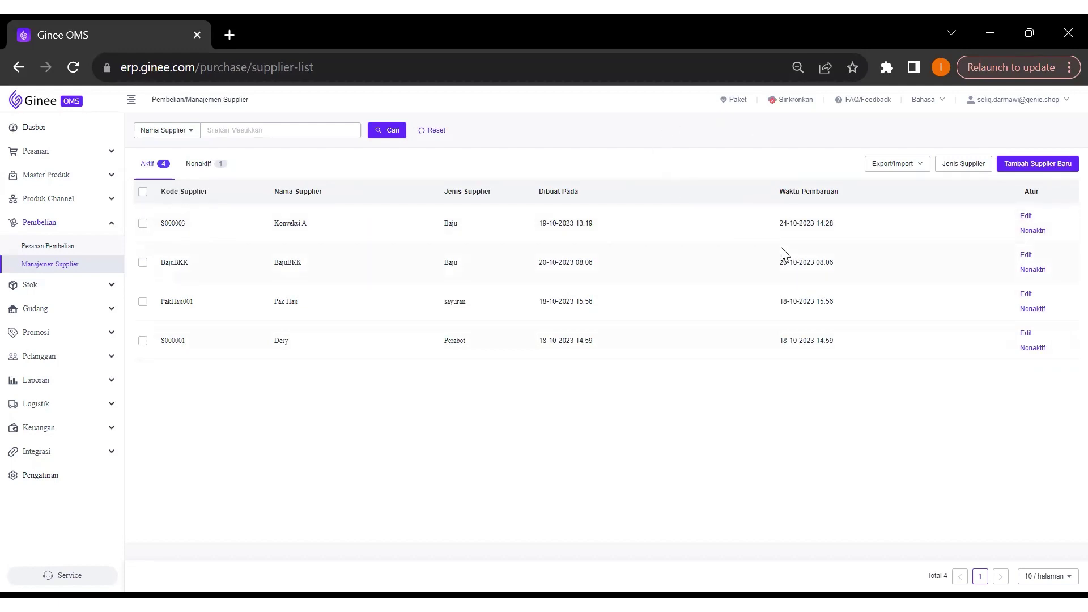
pyautogui.click(1023, 167)
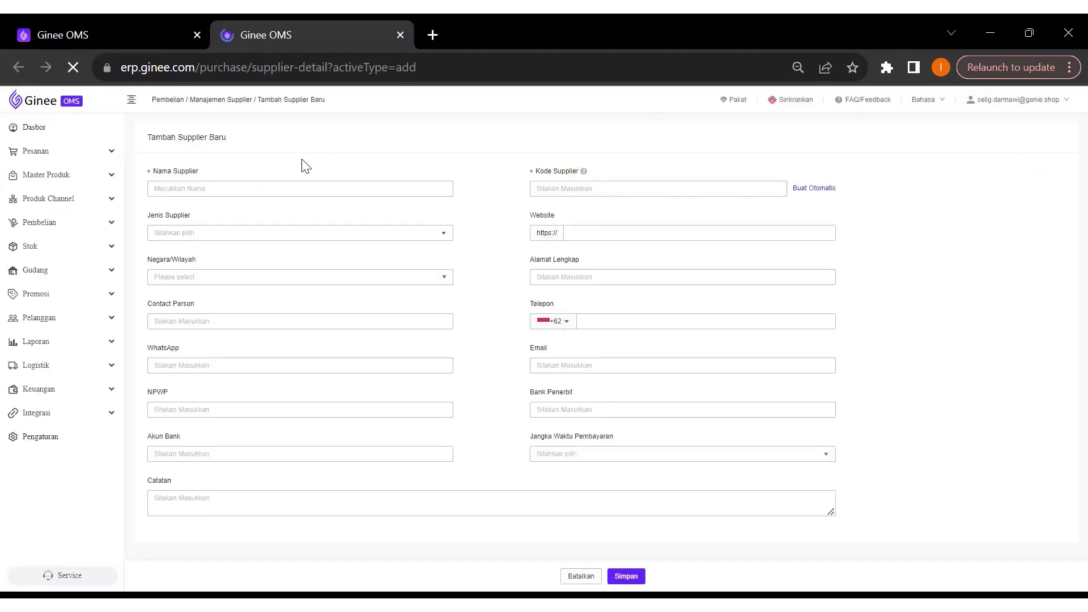
pyautogui.click(213, 187)
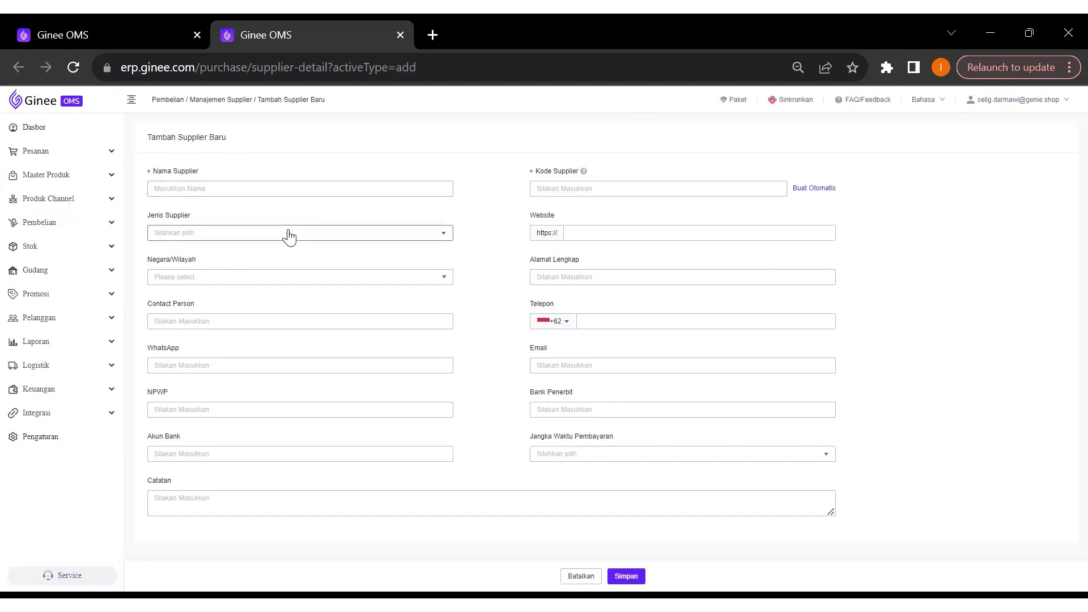
pyautogui.click(245, 190)
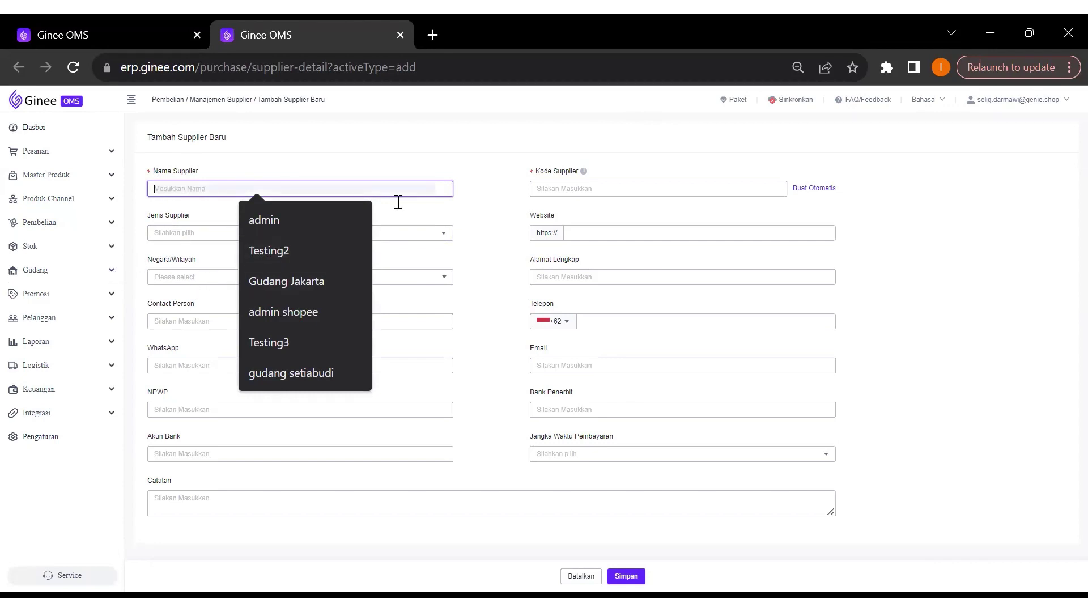
pyautogui.click(377, 165)
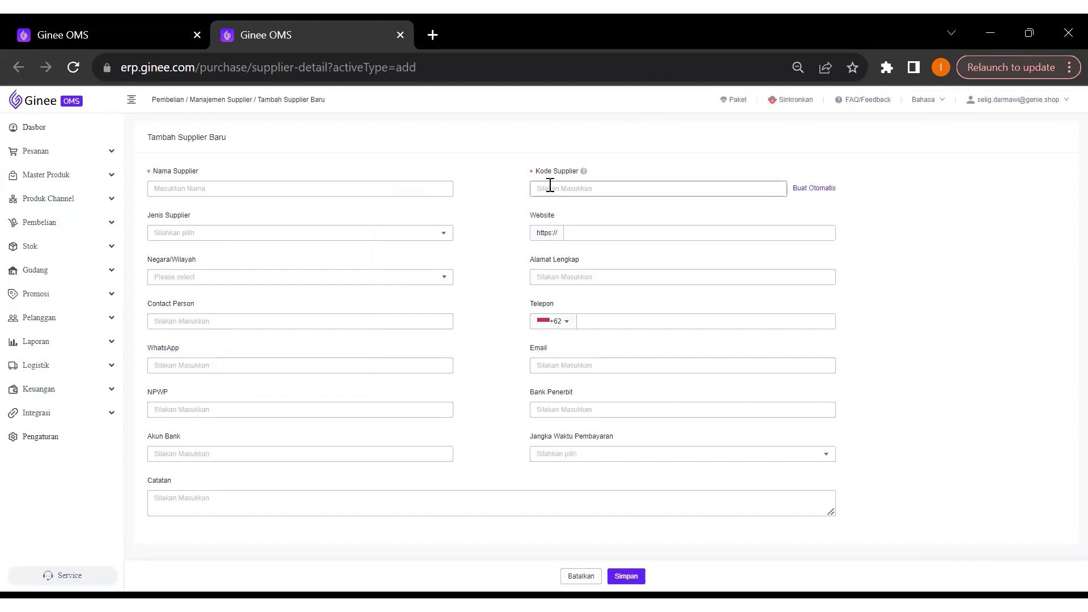
pyautogui.moveTo(582, 174)
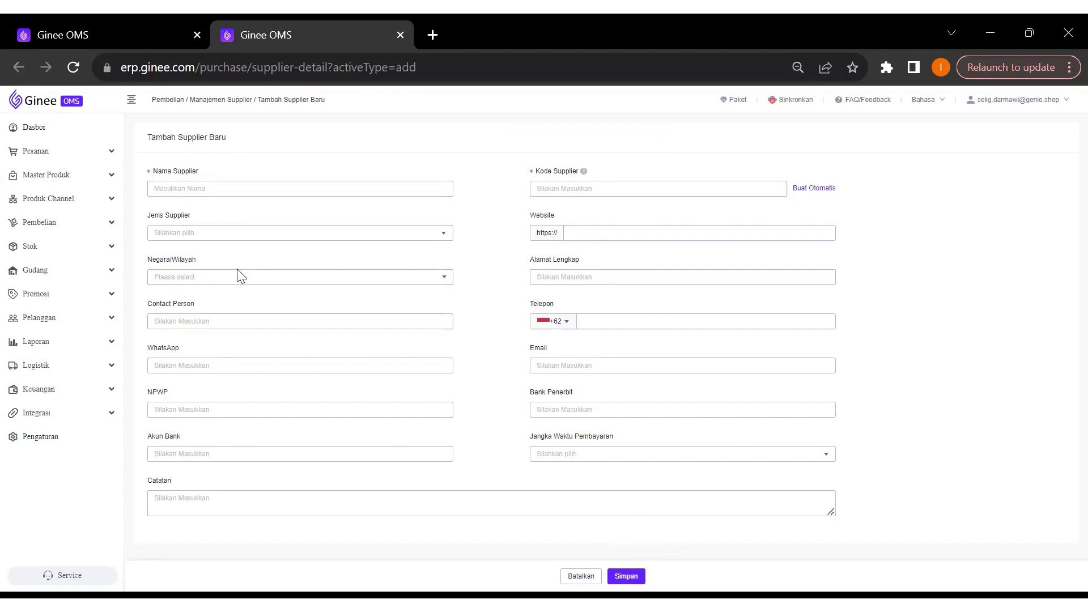
# Name the new supplier "Supplier ABC" and generate its supplier code automatically
pyautogui.click(204, 189)
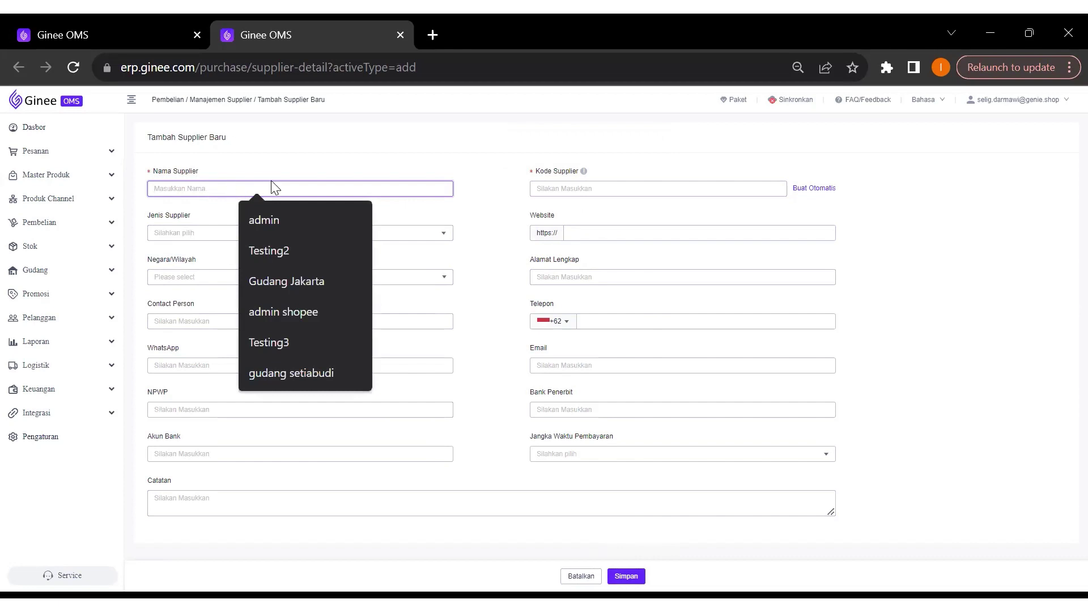
pyautogui.write('Supplier ABC')
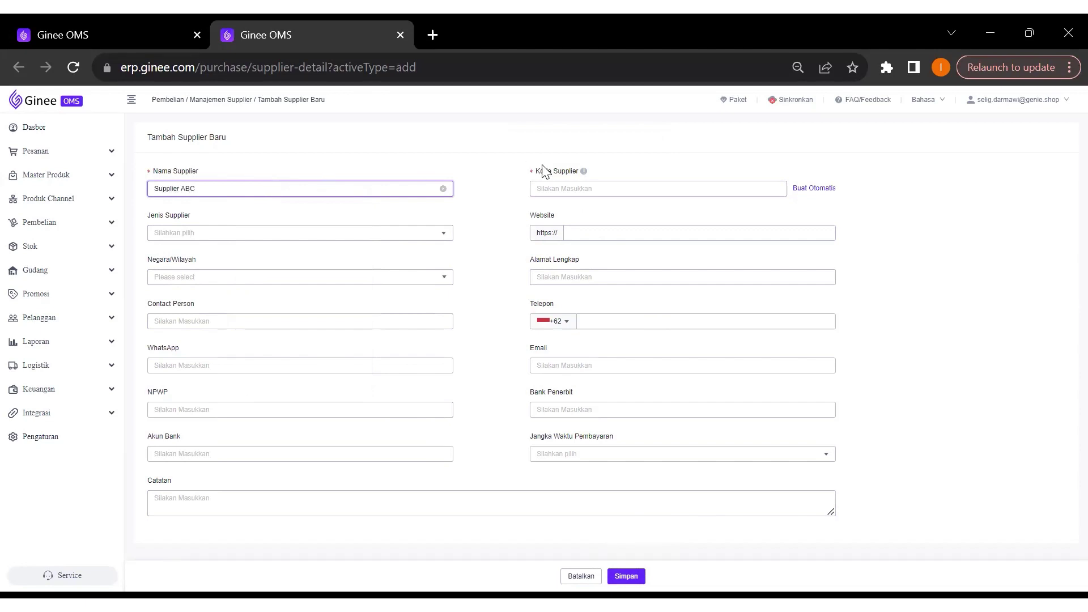
pyautogui.click(565, 189)
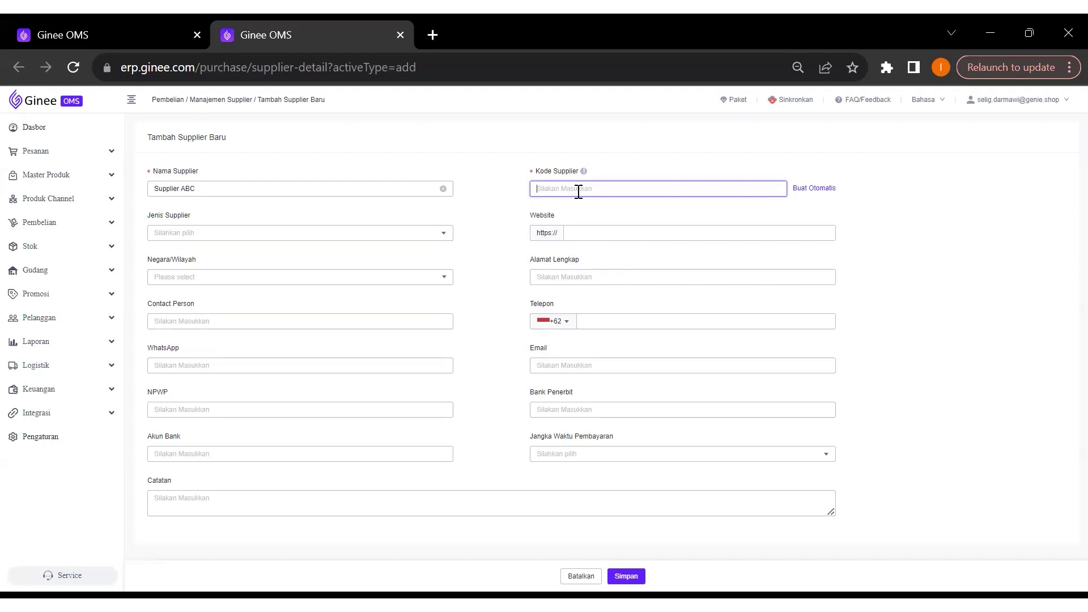
pyautogui.click(810, 192)
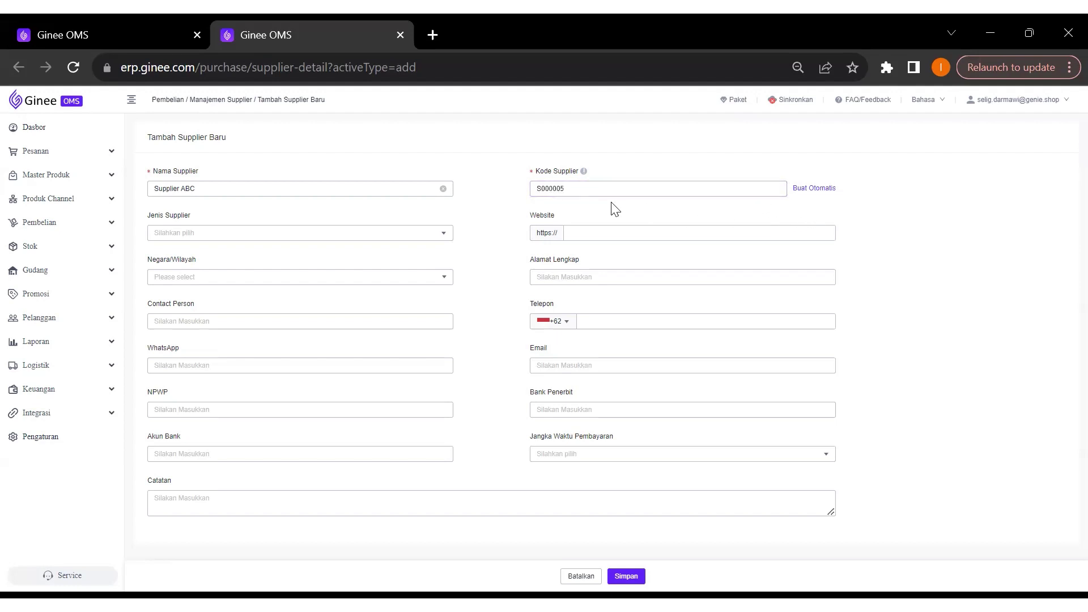
pyautogui.click(573, 195)
pyautogui.moveTo(574, 195); pyautogui.dragTo(533, 189)
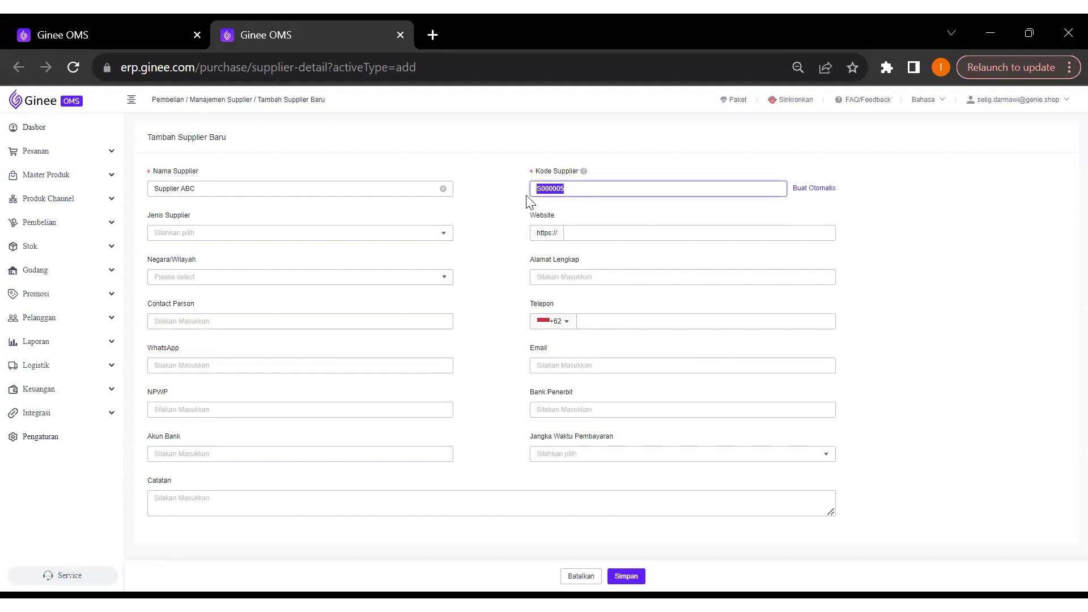
pyautogui.click(542, 192)
pyautogui.moveTo(542, 191); pyautogui.dragTo(571, 189)
pyautogui.click(581, 187)
# Go through the new supplier's optional fields, from supplier type and website to contact, tax, bank details and payment term options
pyautogui.click(294, 235)
pyautogui.click(308, 226)
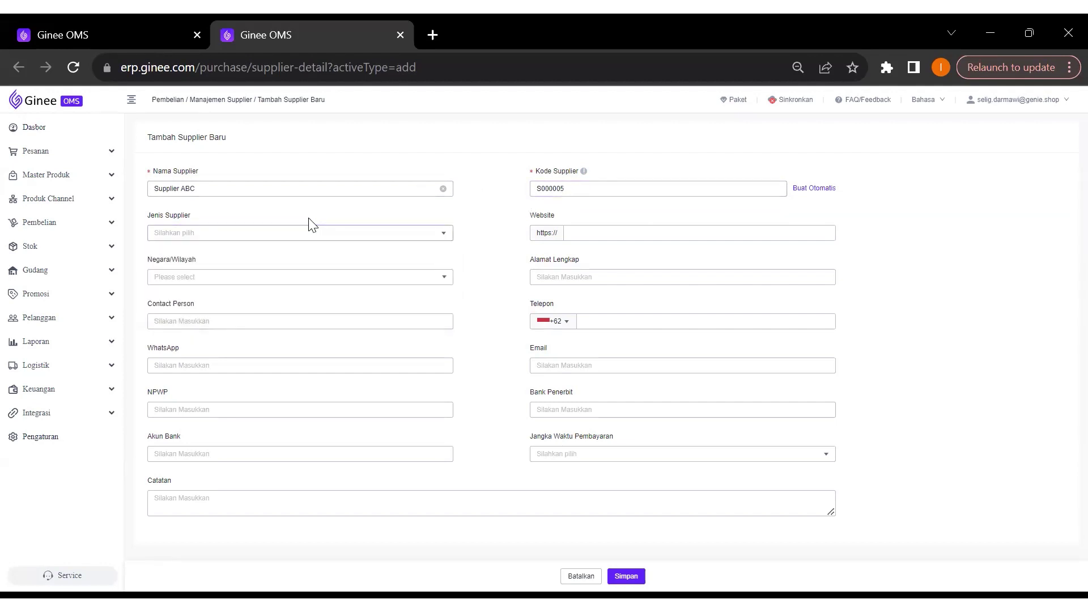
pyautogui.click(201, 238)
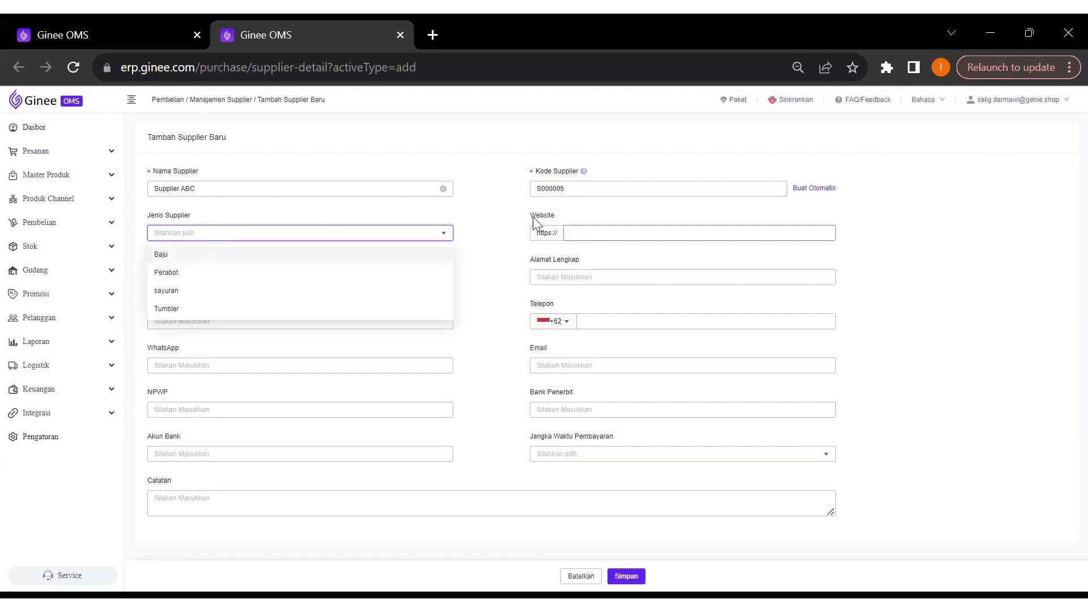
pyautogui.click(600, 232)
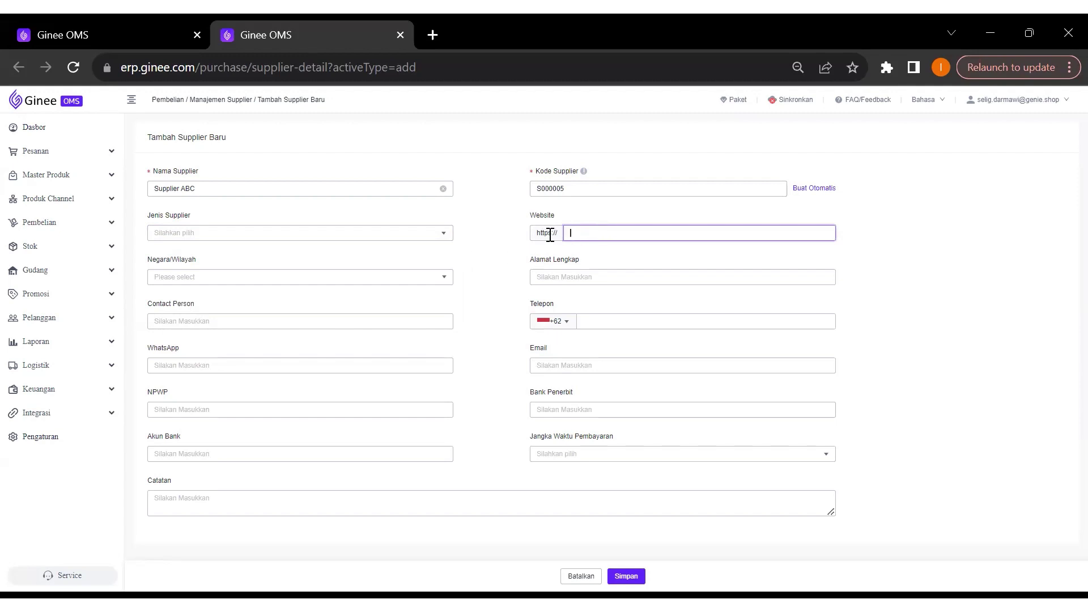
pyautogui.moveTo(535, 232); pyautogui.dragTo(561, 238)
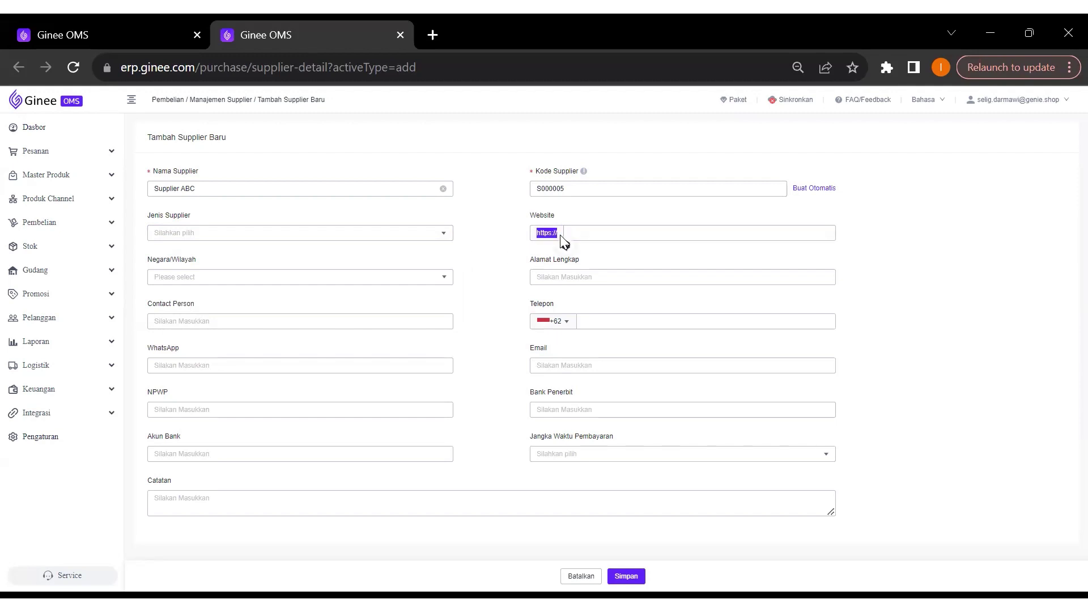
pyautogui.click(596, 233)
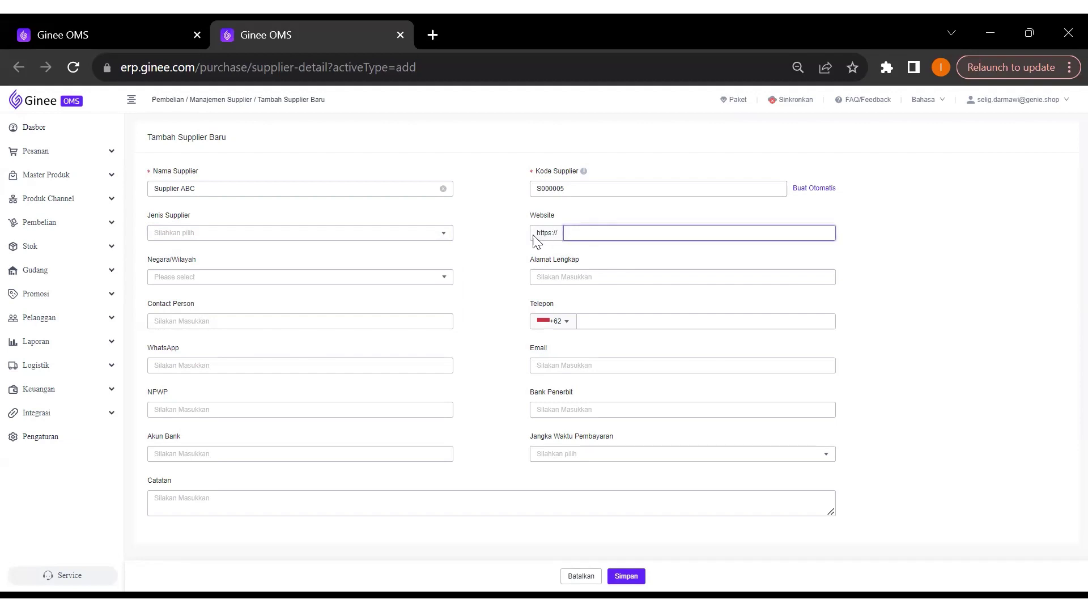
pyautogui.click(254, 268)
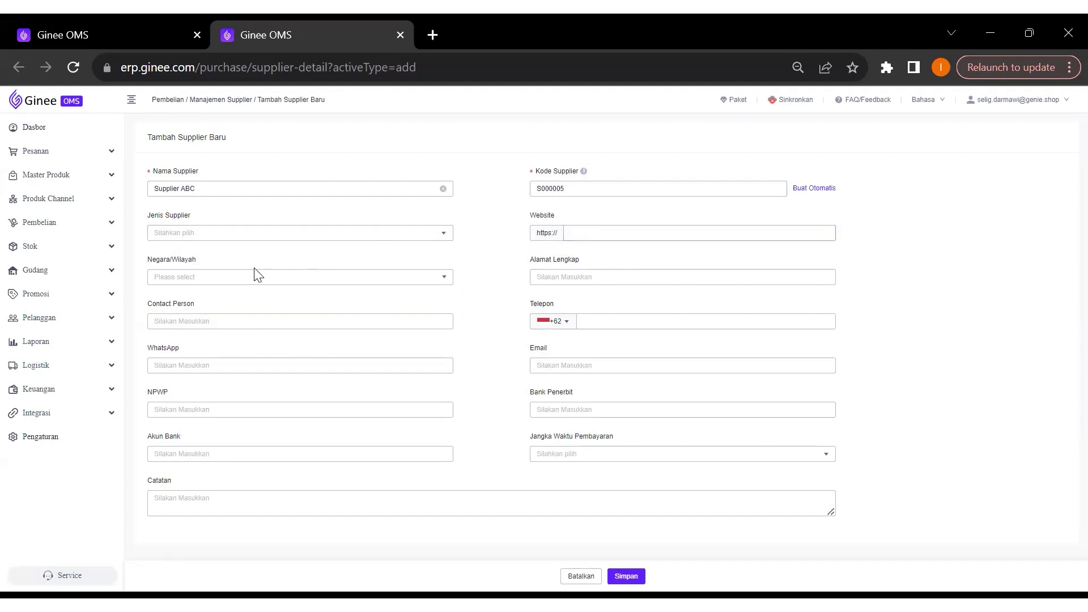
pyautogui.click(321, 322)
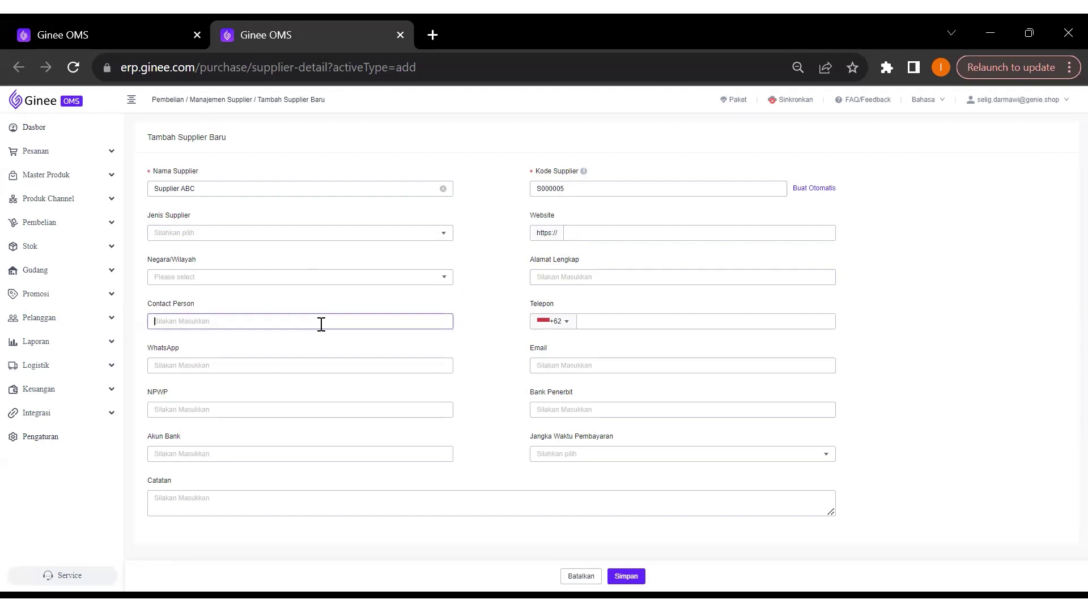
pyautogui.click(610, 326)
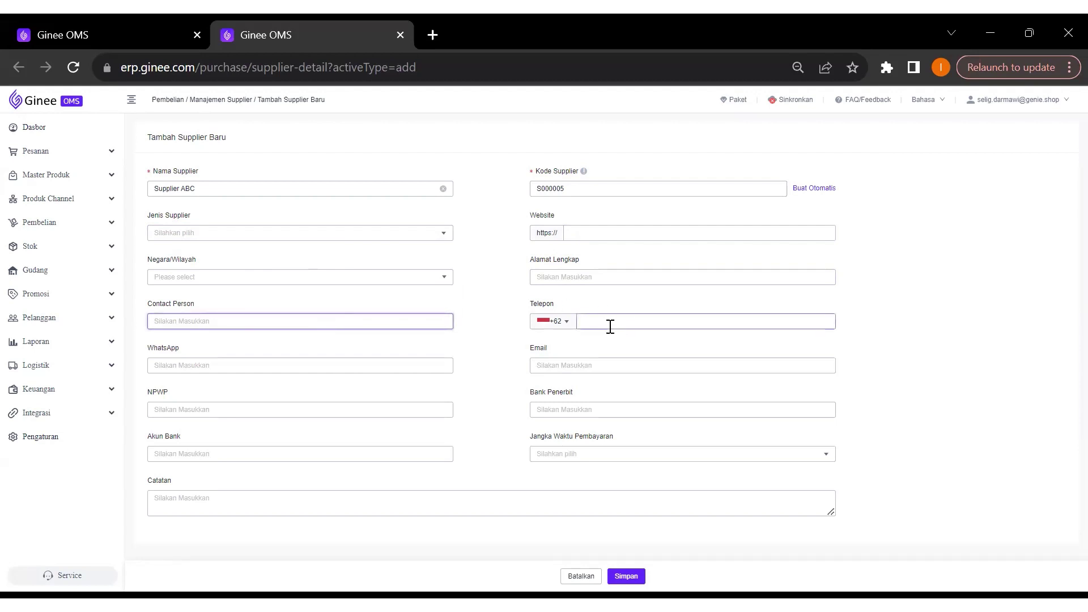
pyautogui.click(353, 366)
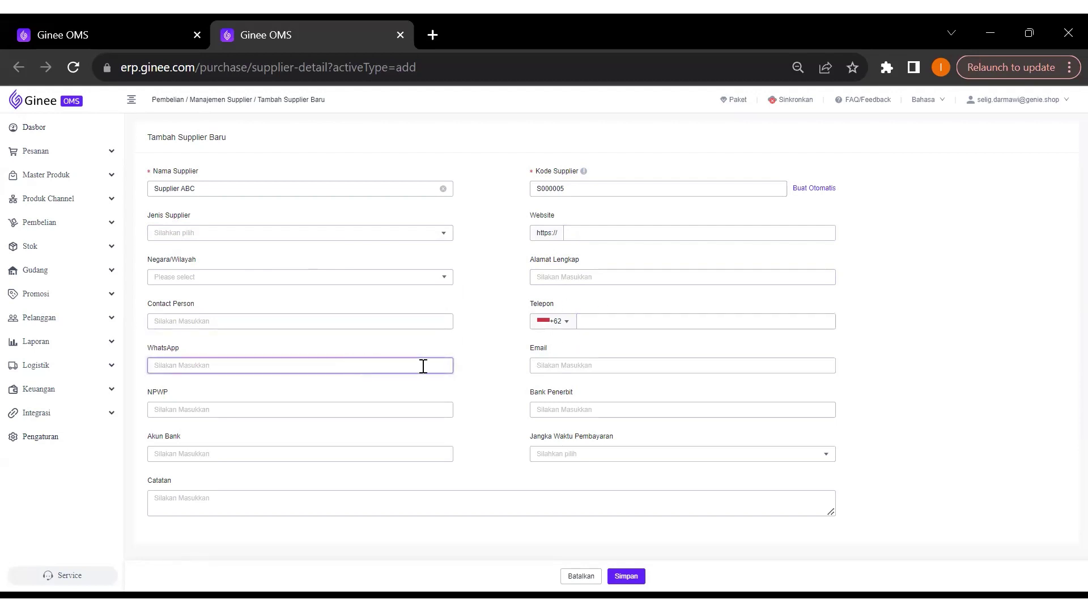
pyautogui.click(274, 412)
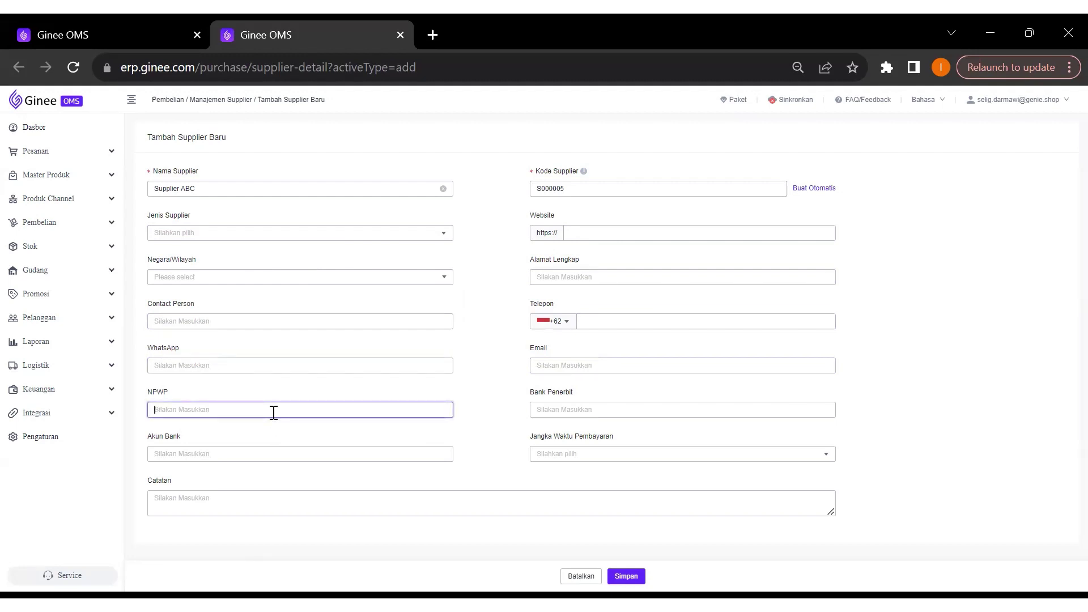
pyautogui.click(566, 413)
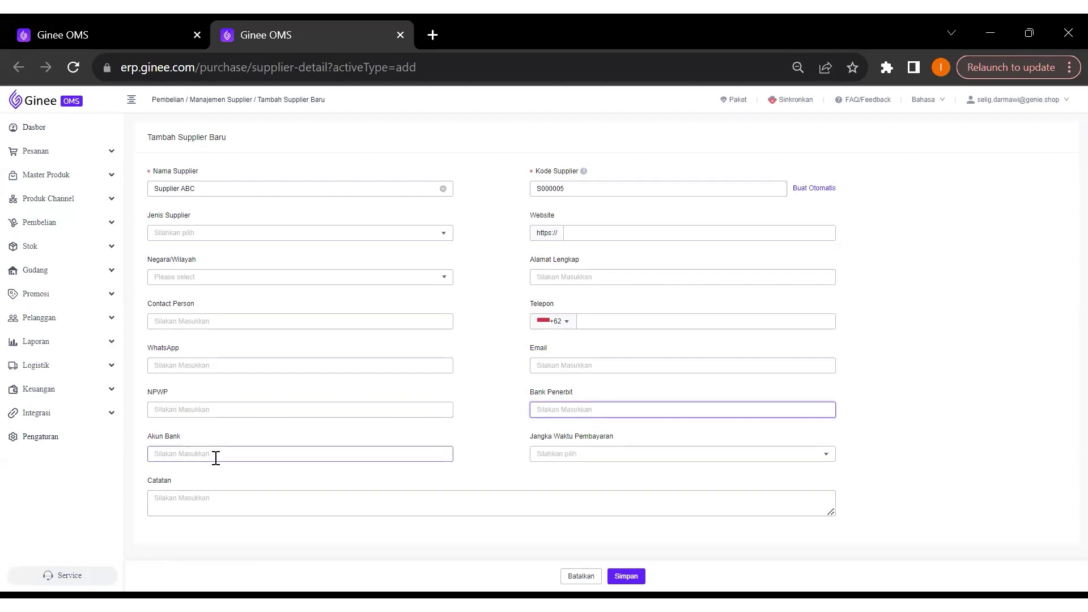
pyautogui.click(191, 455)
pyautogui.click(590, 454)
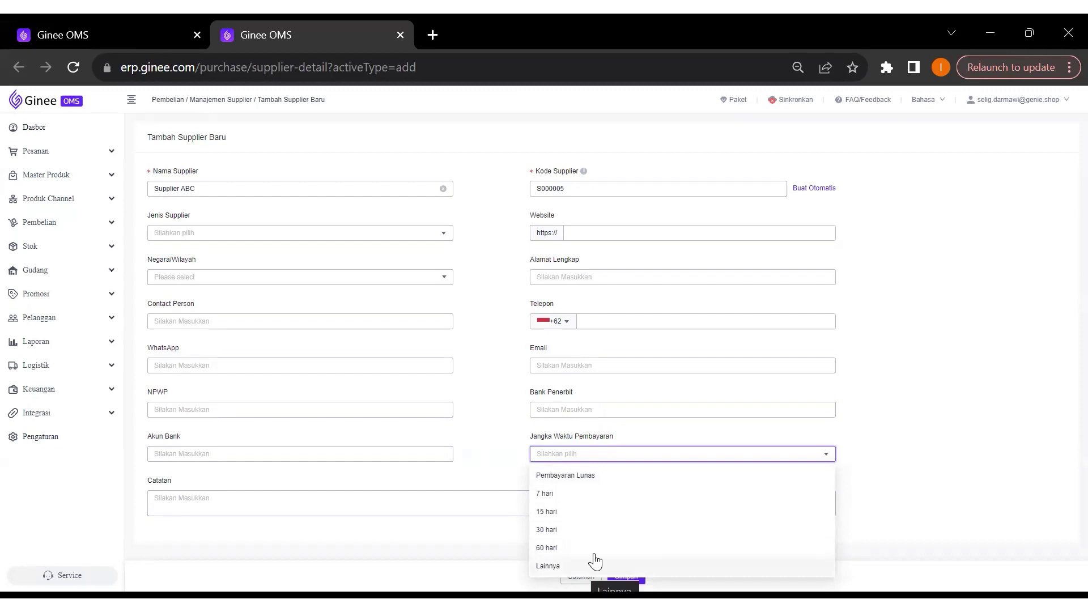
pyautogui.click(905, 447)
# Leave the notes blank and save the new supplier
pyautogui.click(223, 498)
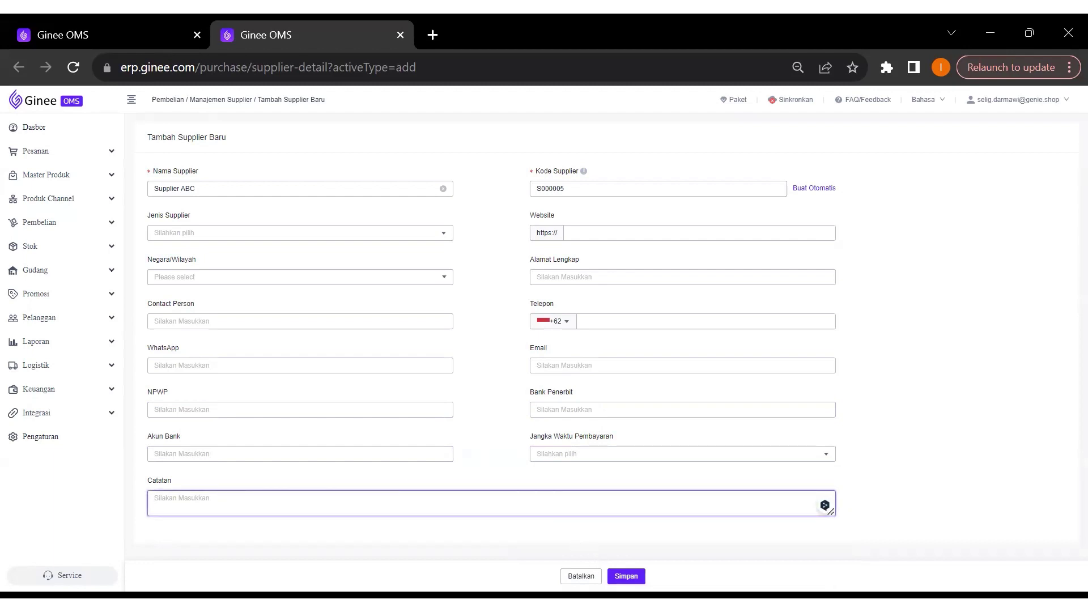
pyautogui.click(627, 576)
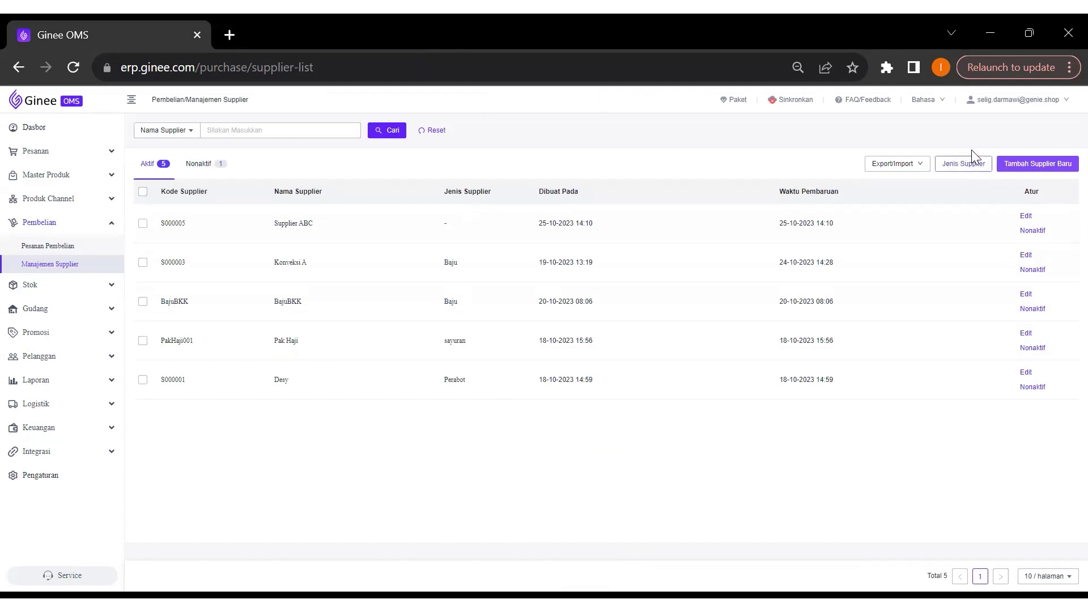
# Add a new supplier type named "Kain"
pyautogui.click(970, 165)
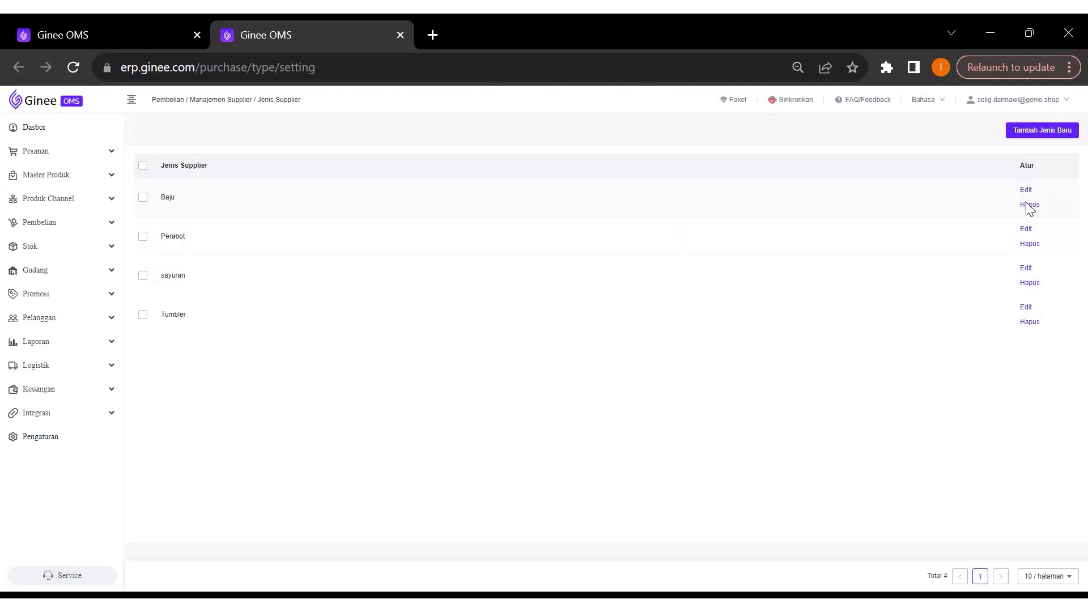
pyautogui.click(1025, 132)
pyautogui.click(589, 204)
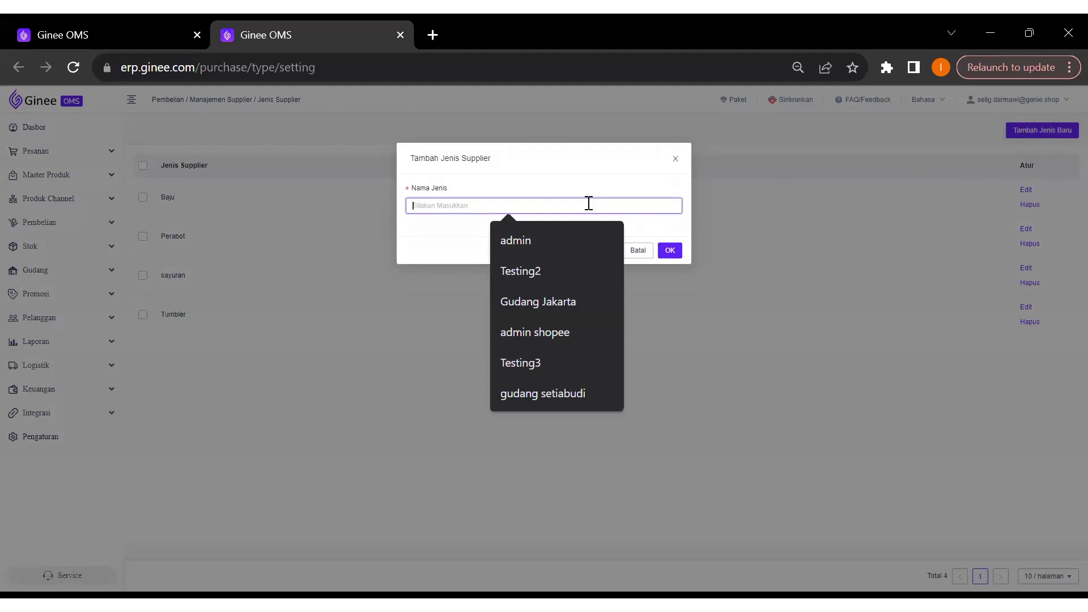
pyautogui.write('Kain')
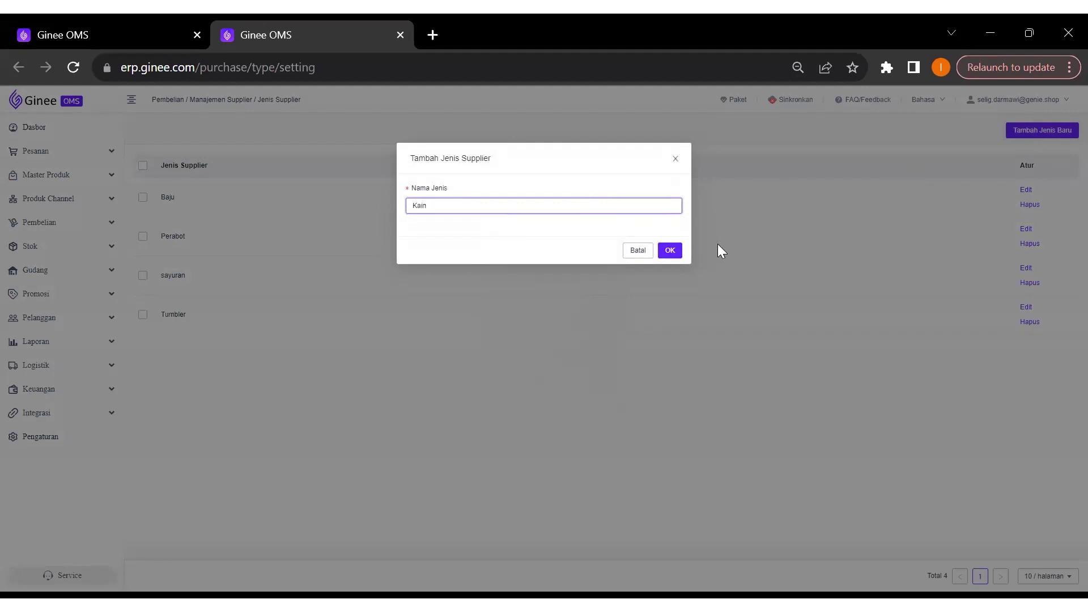
pyautogui.click(669, 249)
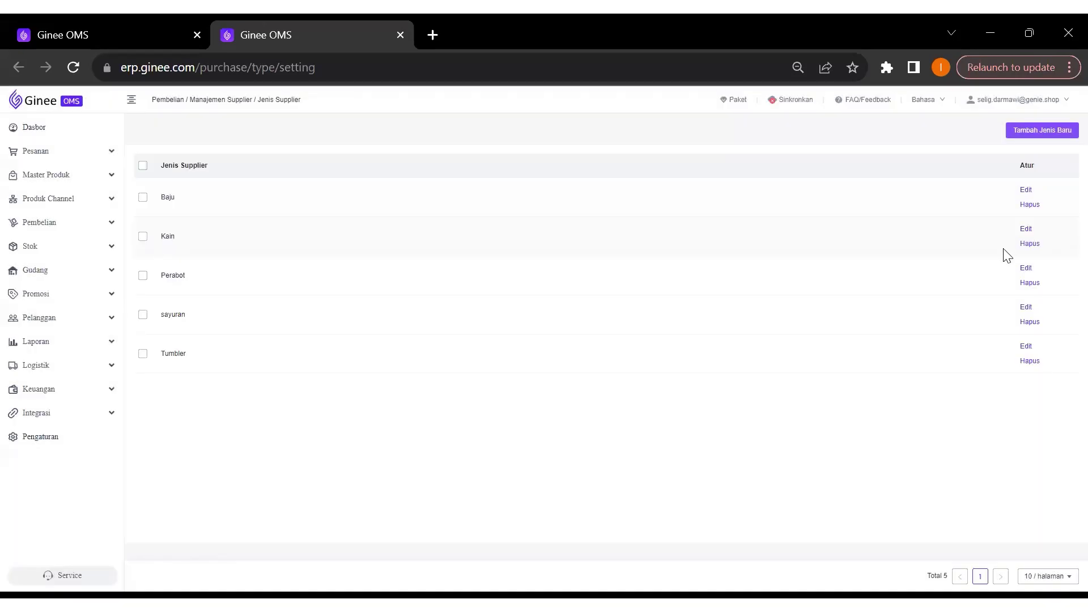
# Check the edit form of the Kain supplier type without changing it, and return to the supplier list
pyautogui.click(1028, 233)
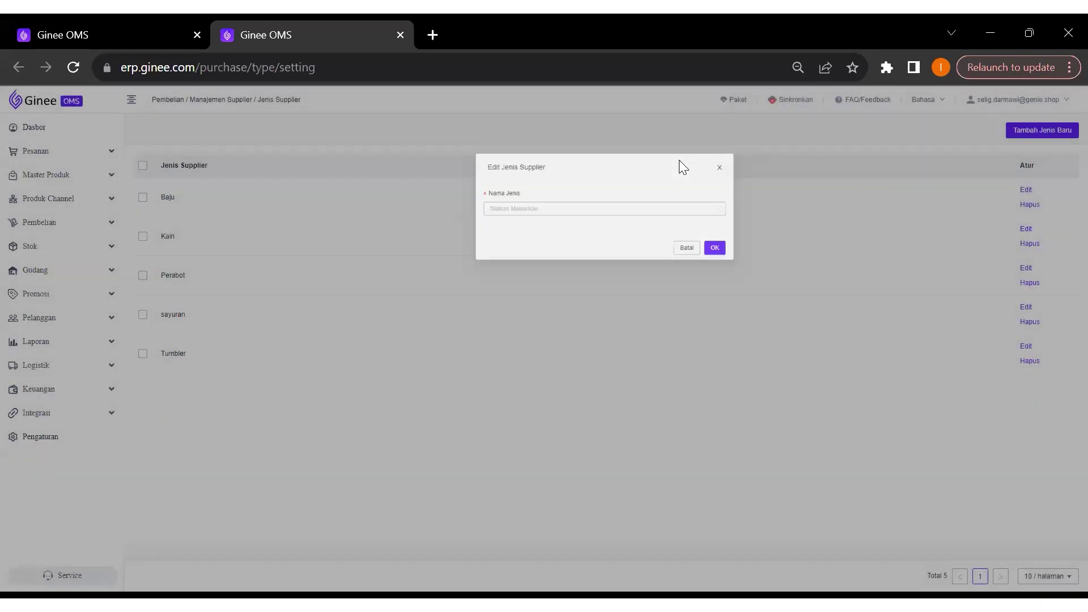
pyautogui.click(719, 167)
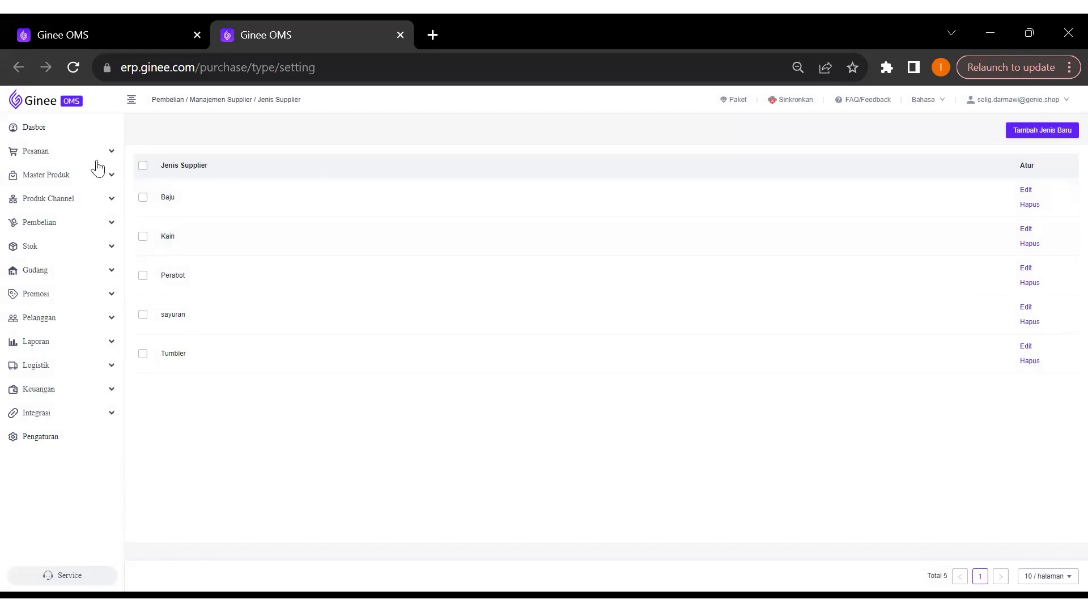
pyautogui.click(67, 226)
pyautogui.click(80, 248)
pyautogui.click(80, 262)
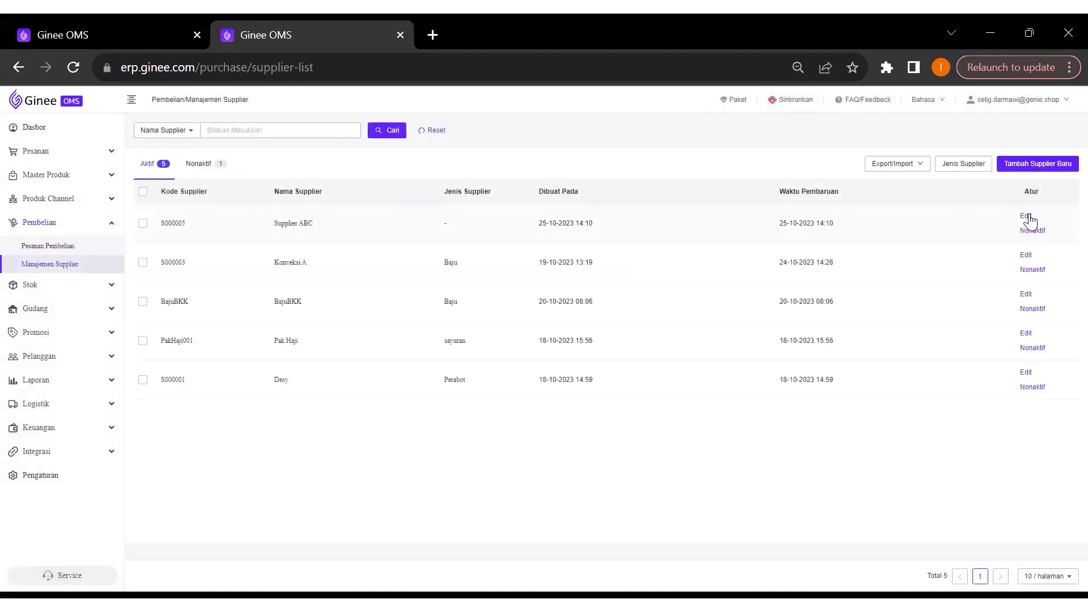
# Set the supplier type of Supplier ABC to Kain and save the supplier
pyautogui.click(1027, 217)
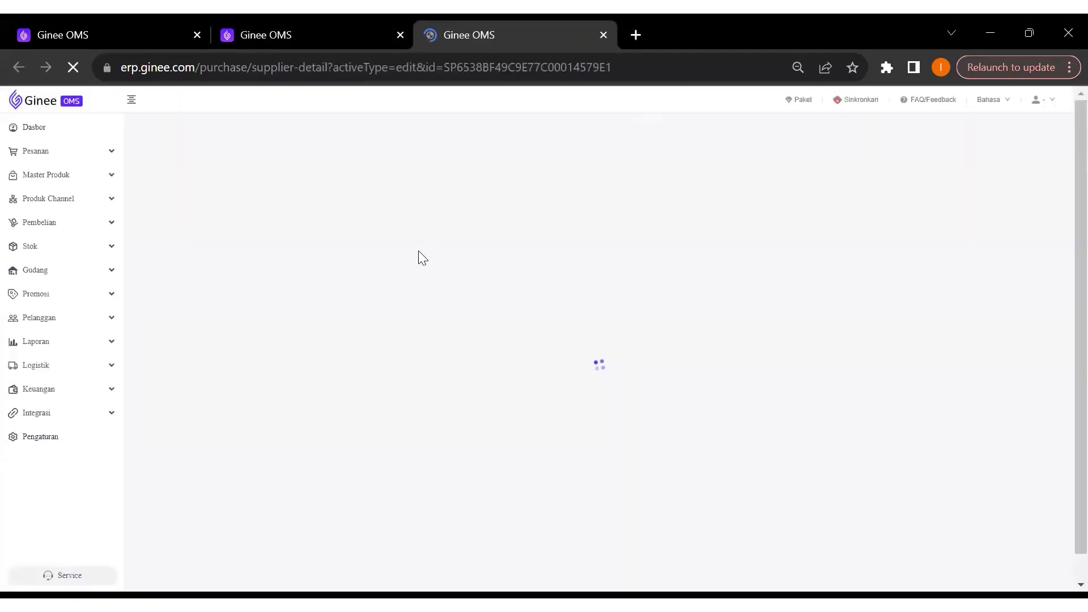
pyautogui.click(254, 235)
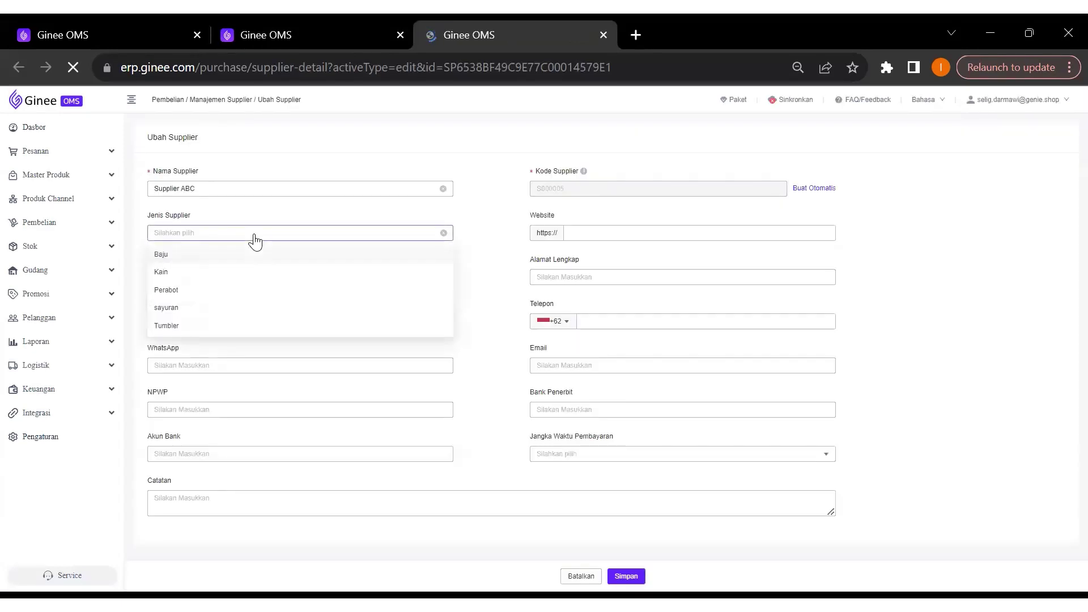
pyautogui.click(216, 276)
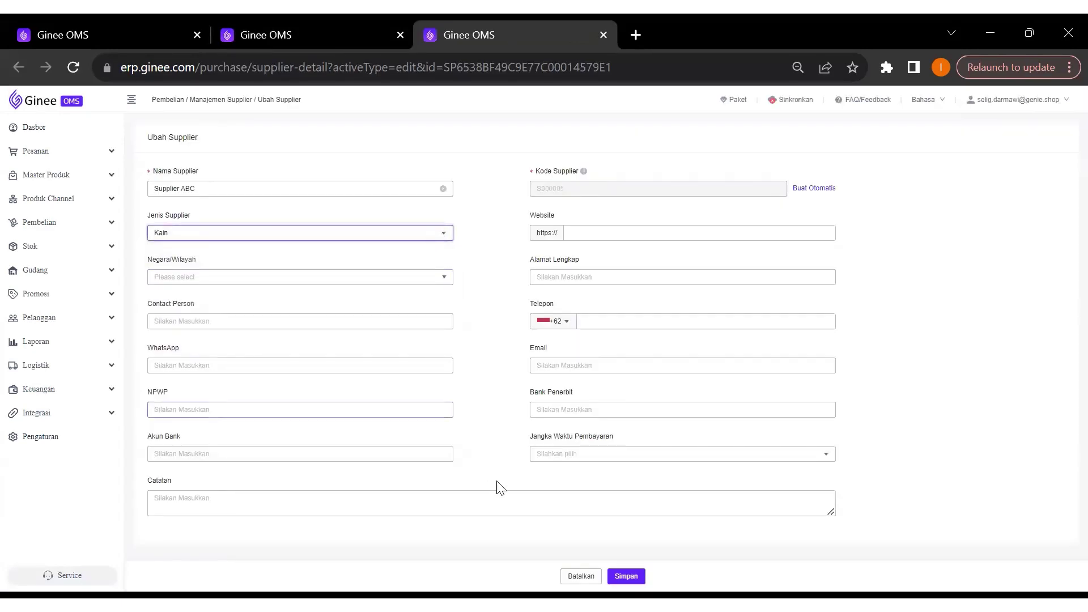
pyautogui.click(625, 576)
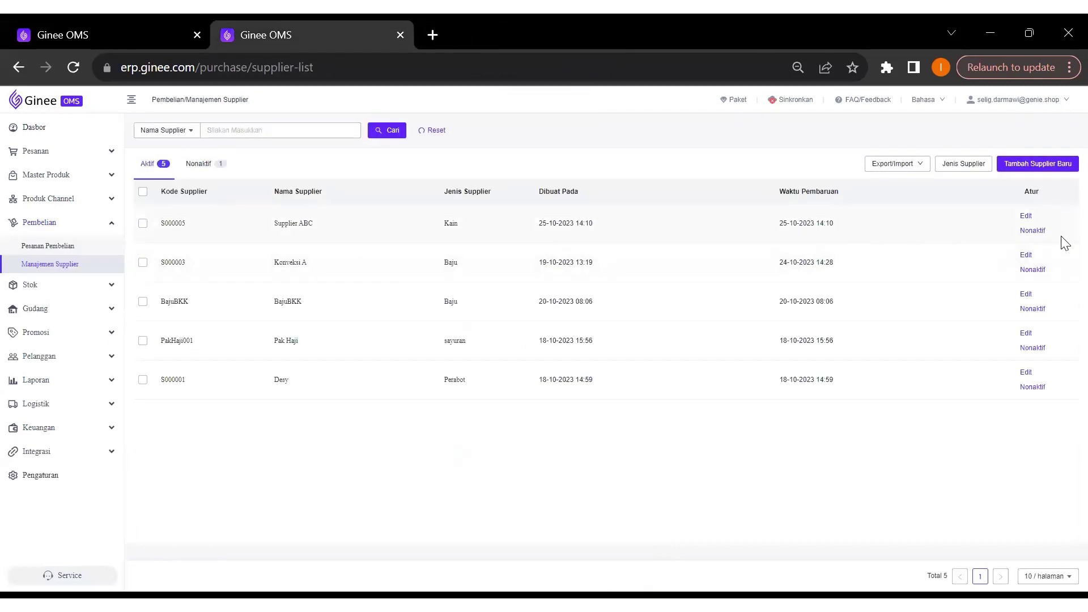
# Check which details of Supplier ABC can be edited and leave its form without saving
pyautogui.click(1027, 216)
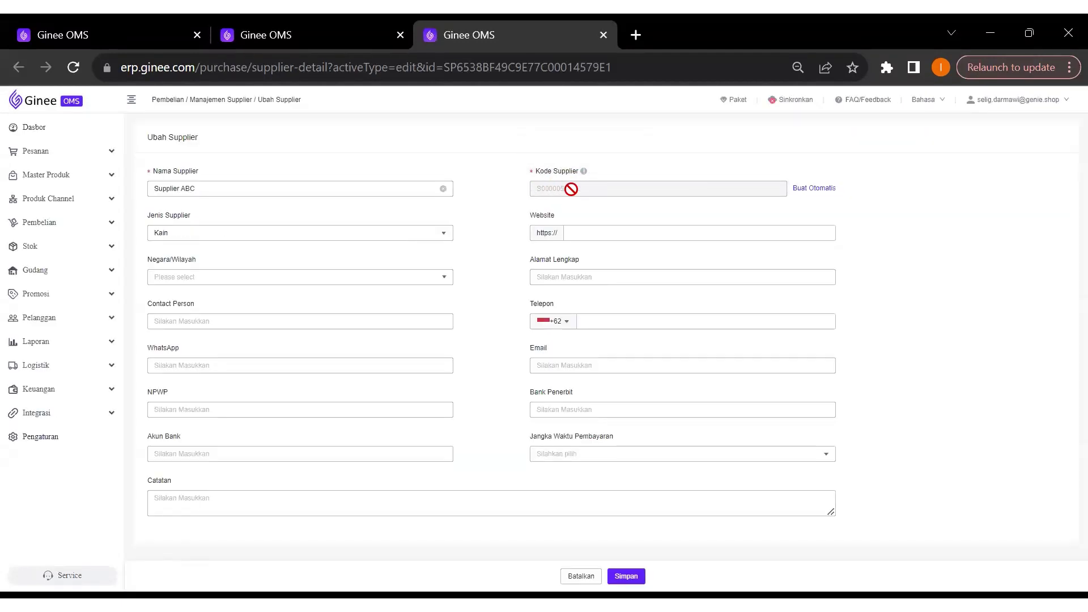
pyautogui.click(580, 576)
pyautogui.click(625, 200)
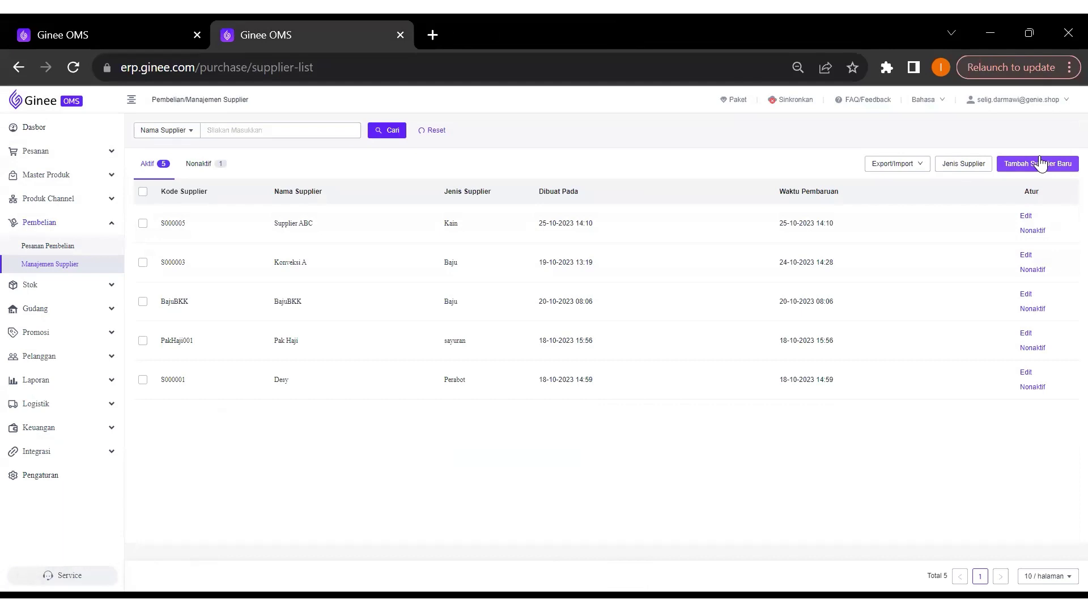
# Start an import for adding suppliers, check its row limit and file format, and download the template
pyautogui.click(911, 163)
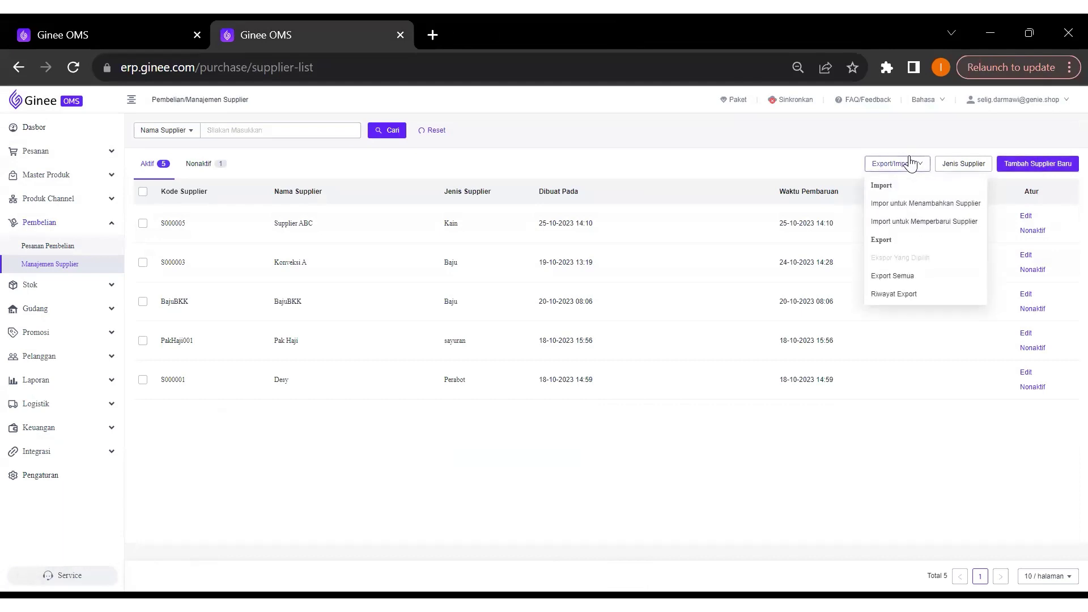
pyautogui.click(907, 206)
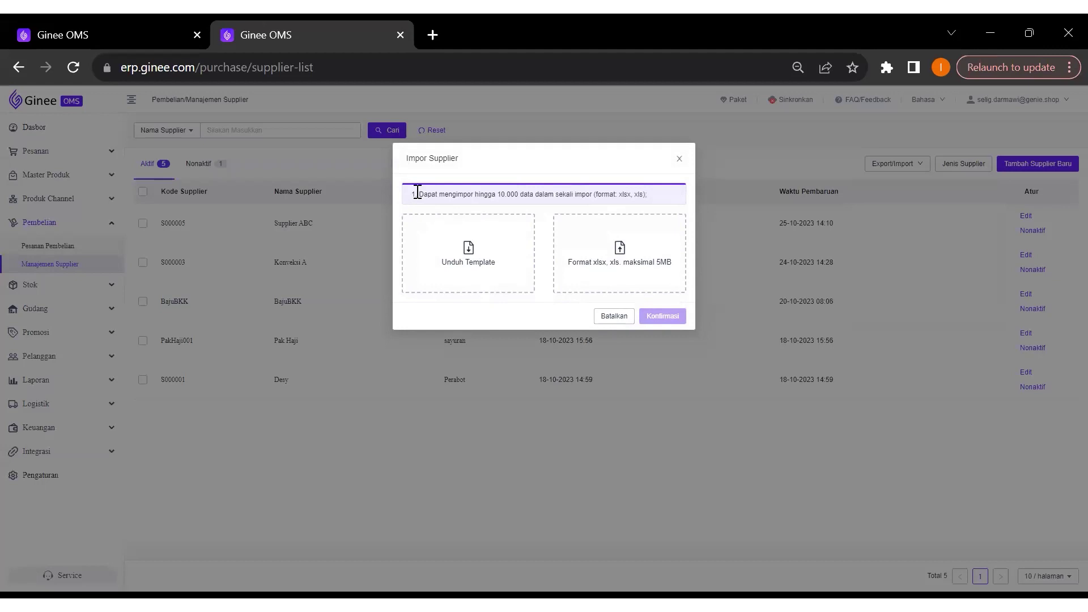
pyautogui.moveTo(417, 193); pyautogui.dragTo(591, 204)
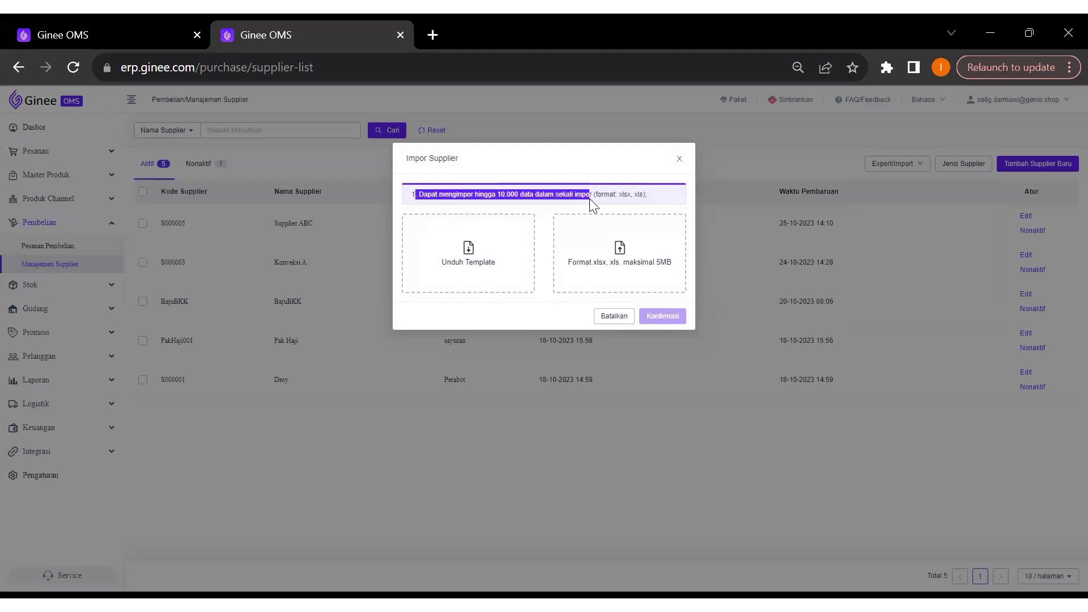
pyautogui.click(537, 245)
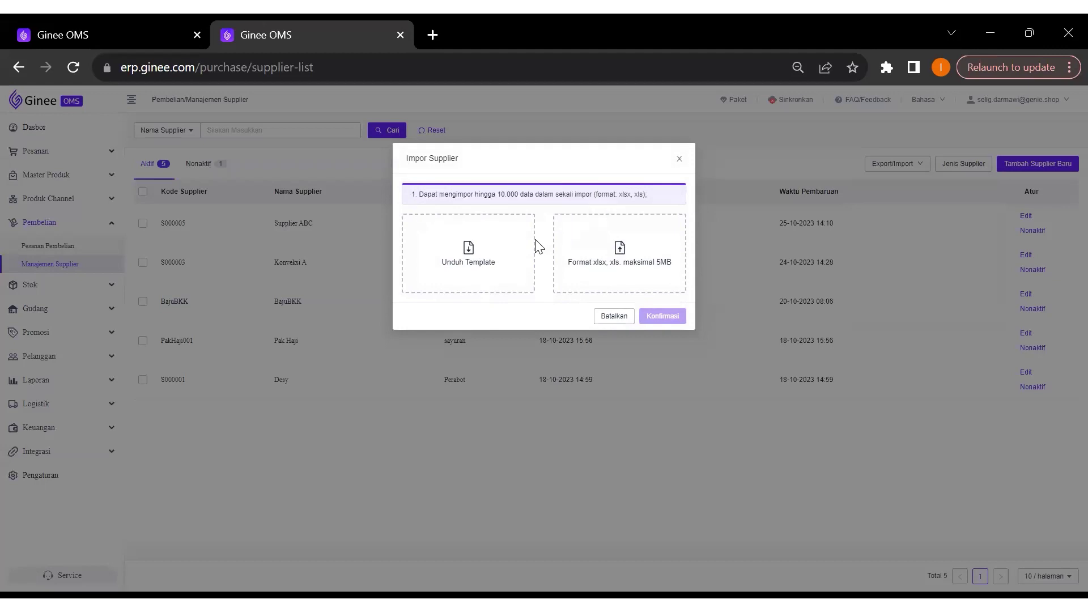
pyautogui.click(468, 254)
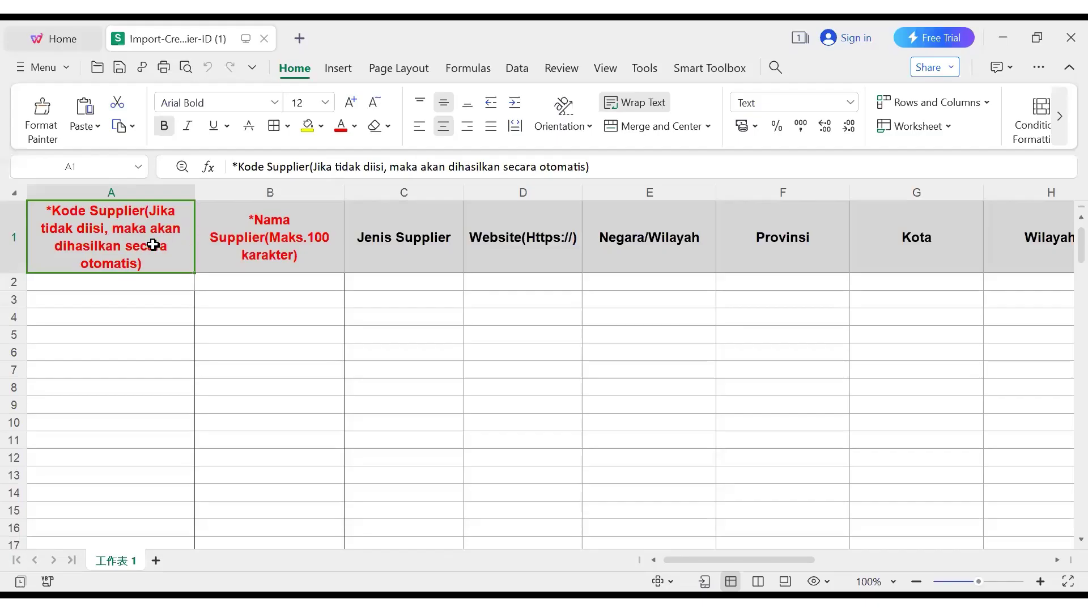
# Examine the creation template's columns from Kode Supplier through Contact Person, including the required code and name fields
pyautogui.click(152, 285)
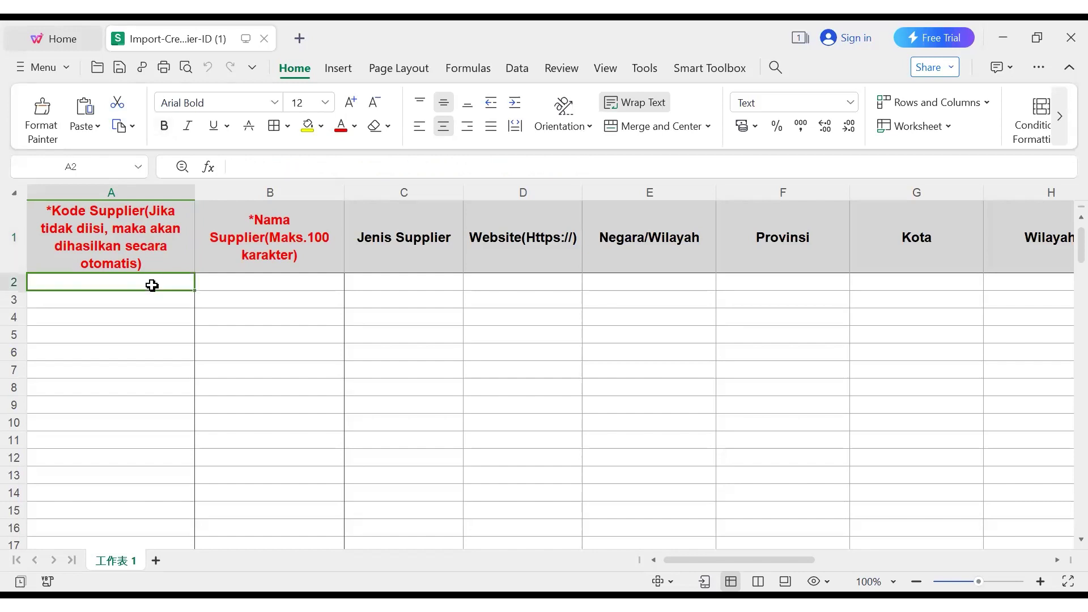
pyautogui.click(242, 286)
pyautogui.click(141, 277)
pyautogui.click(276, 289)
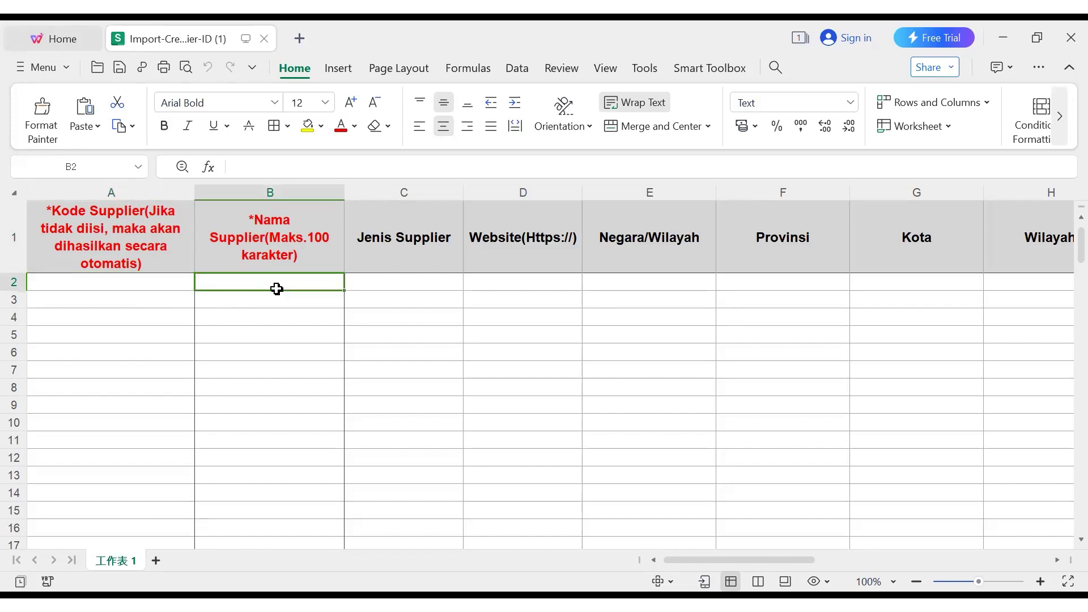
pyautogui.click(399, 289)
pyautogui.press('Tab')
pyautogui.press('Tab')
pyautogui.press('Tab')
pyautogui.press('Tab')
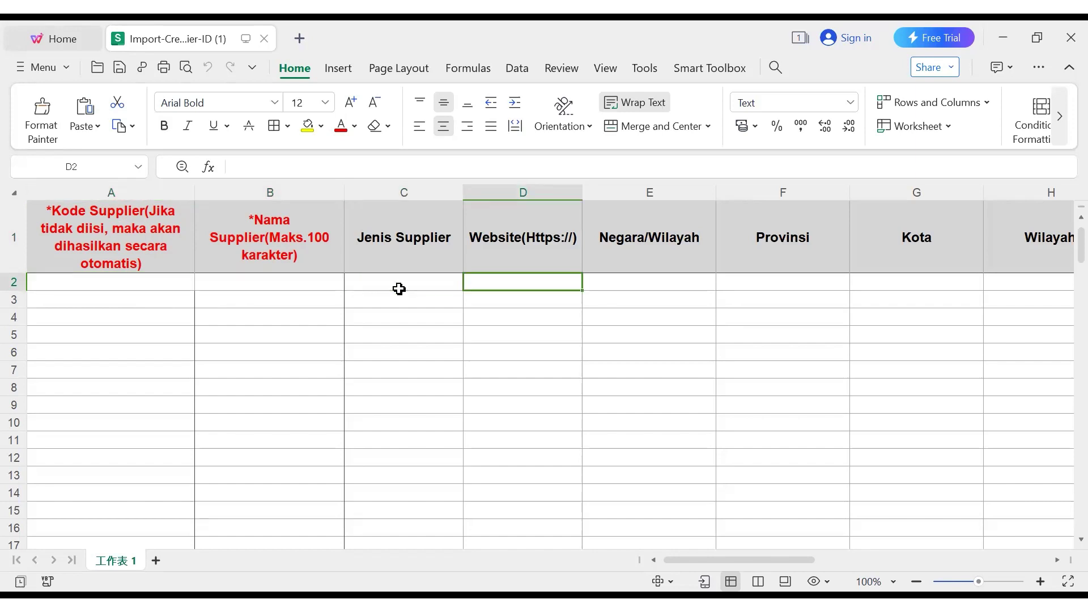
pyautogui.press('Tab')
pyautogui.press('Tab')
pyautogui.press('Tab')
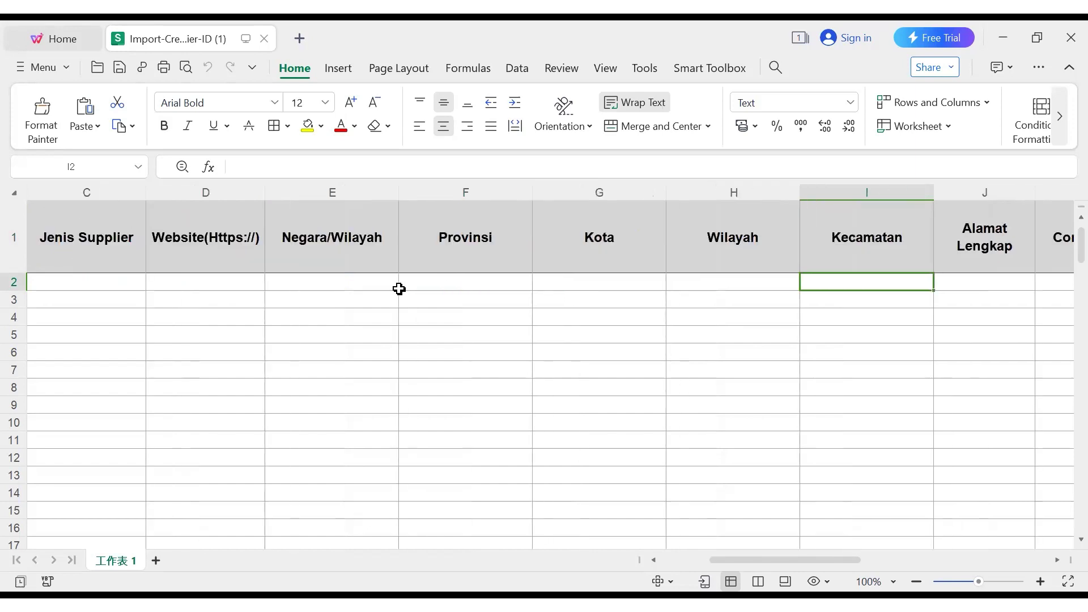
pyautogui.press('Tab')
pyautogui.hotkey('shift', 'Tab')
pyautogui.press('Tab')
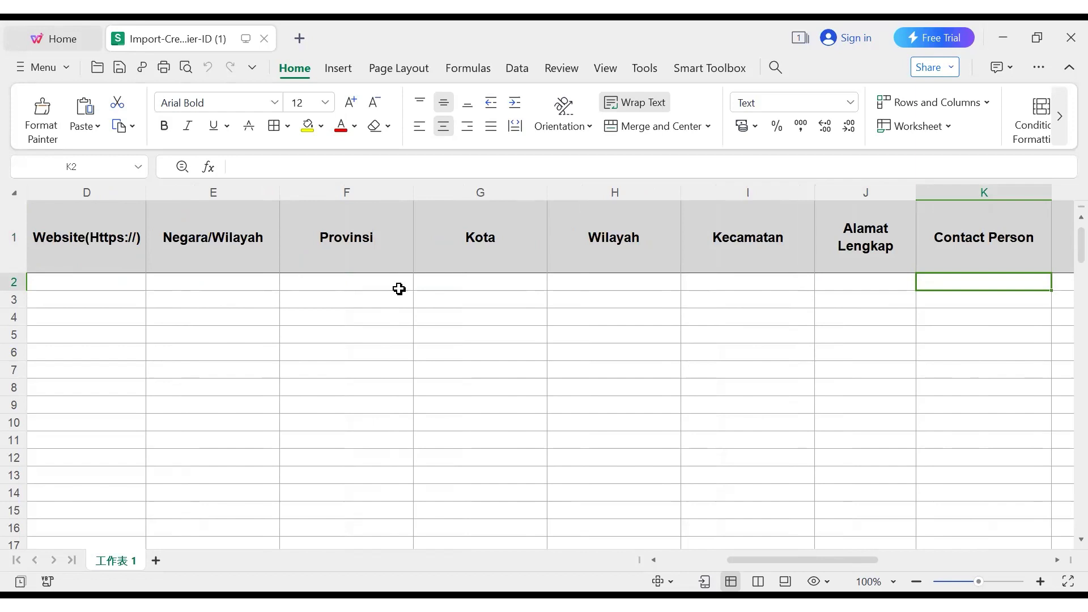
# Examine the template's remaining contact, tax and bank columns, from Telepon through Akun Bank
pyautogui.hscroll(-3, 399, 289)
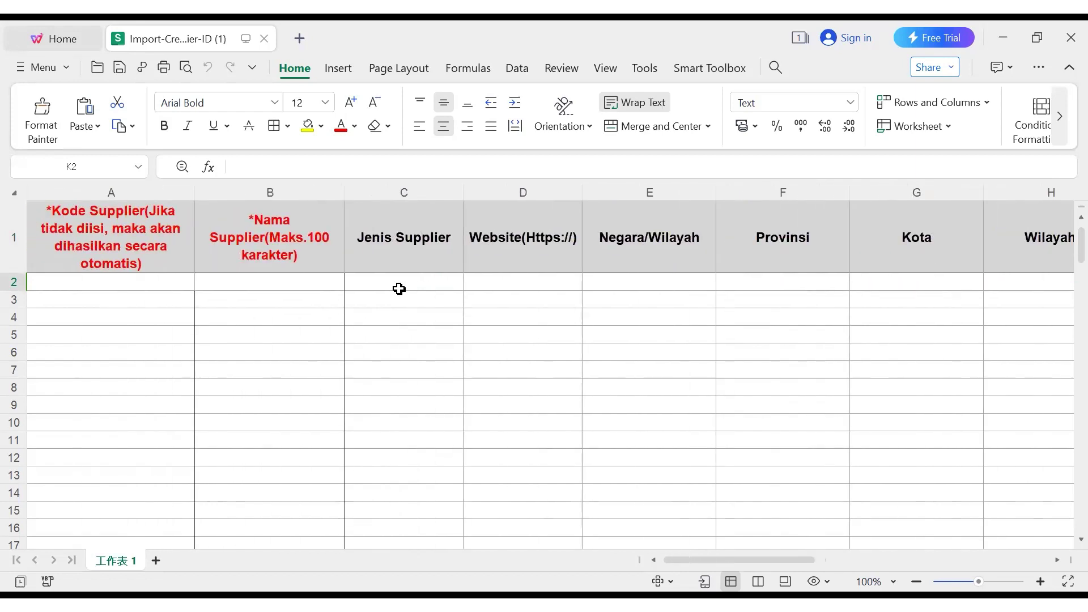
pyautogui.hscroll(1, 293, 250)
pyautogui.hscroll(5, 294, 251)
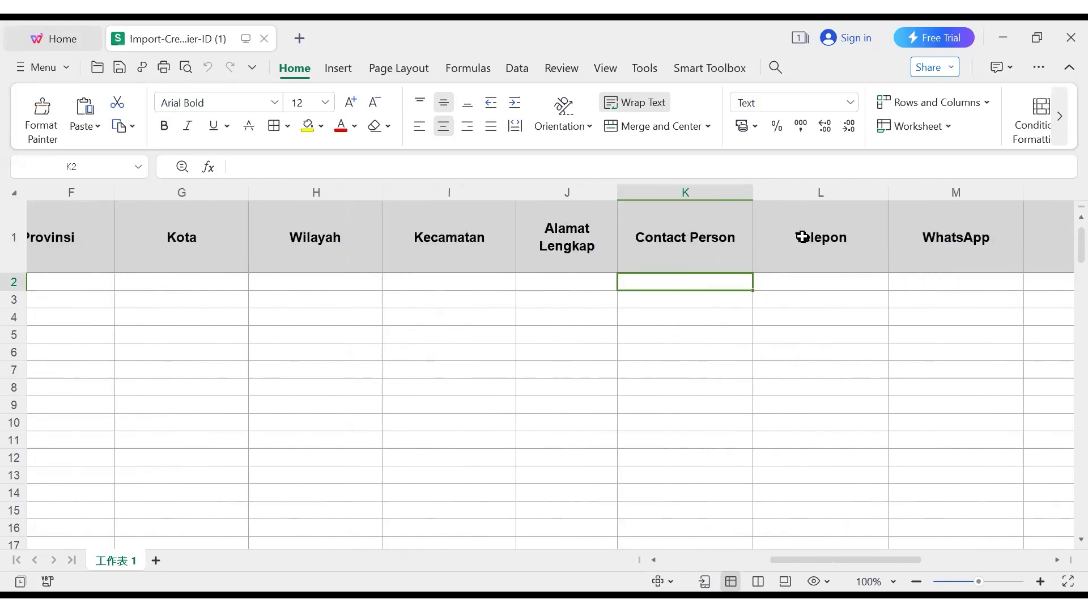
pyautogui.press('Right')
pyautogui.press('Right')
pyautogui.press('Right')
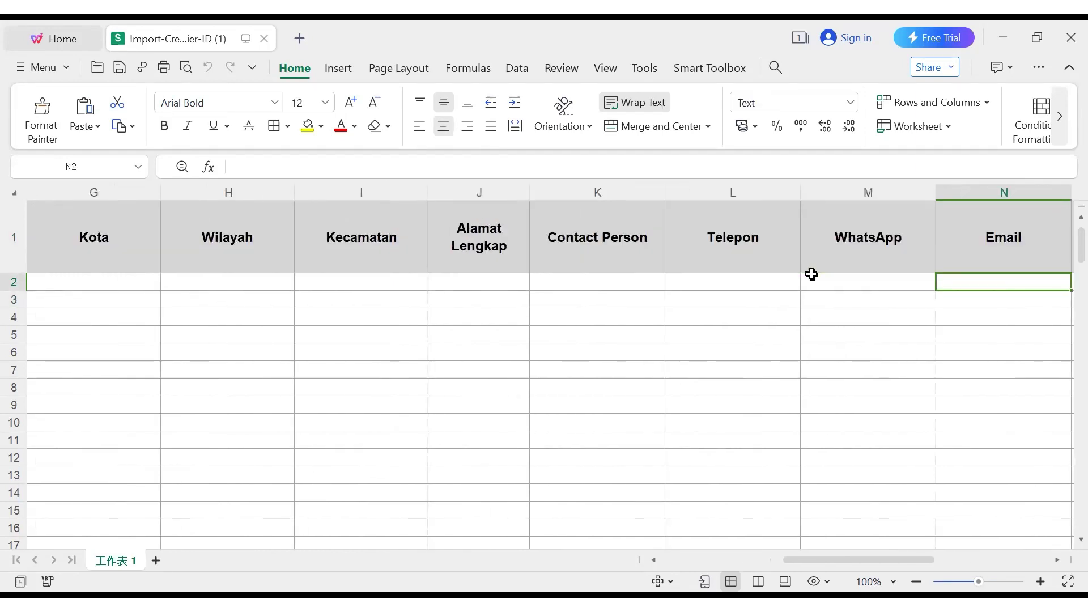
pyautogui.press('Right')
pyautogui.press('Left')
pyautogui.press('Right')
pyautogui.press('Right')
pyautogui.press('Right')
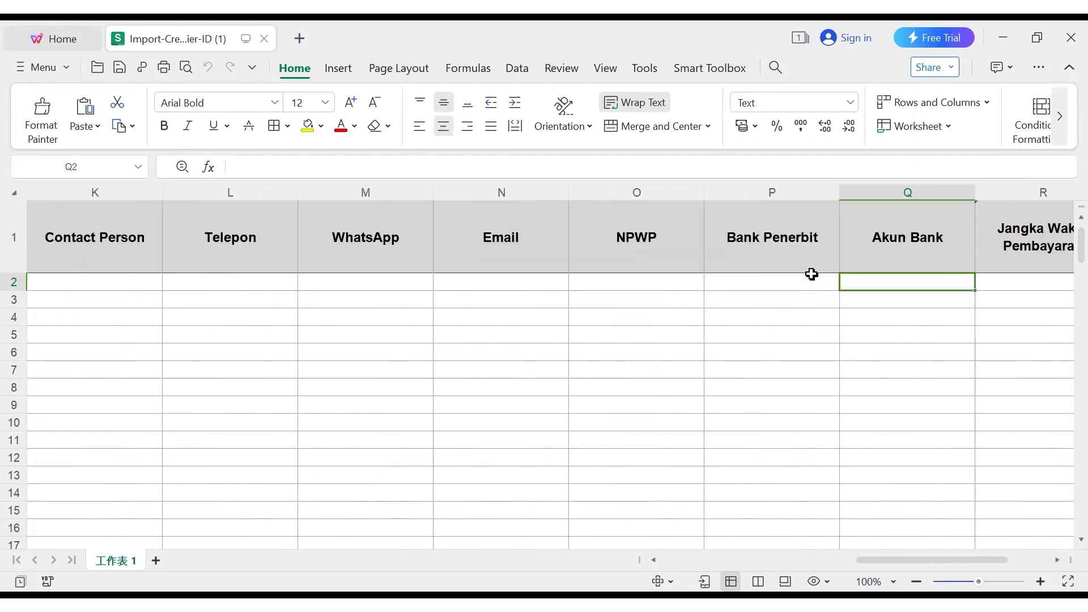
# Set Jangka Waktu Pembayaran in the first supplier row to 15 hari
pyautogui.press('Right')
pyautogui.press('Right')
pyautogui.press('Left')
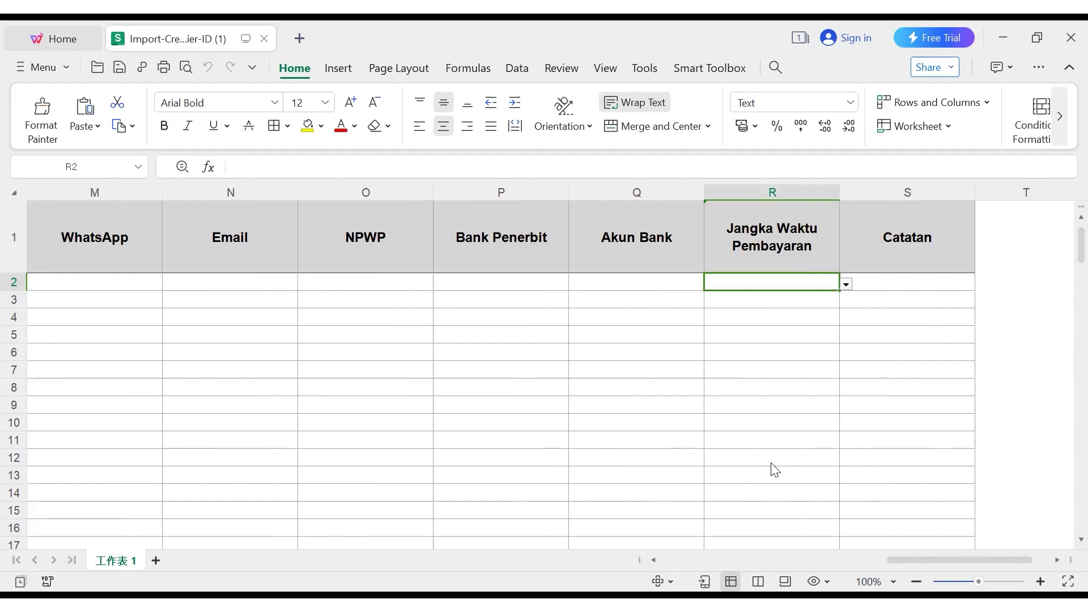
pyautogui.click(775, 279)
# Enter Bintang Delima as the Nama Supplier in the first supplier row
pyautogui.hscroll(-4, 775, 279)
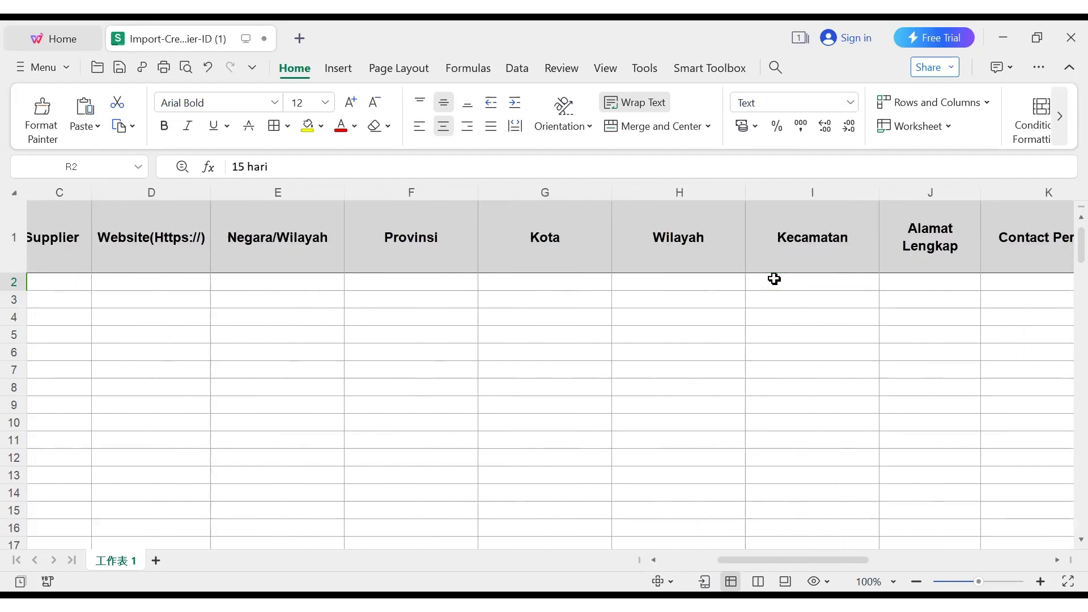
pyautogui.click(281, 279)
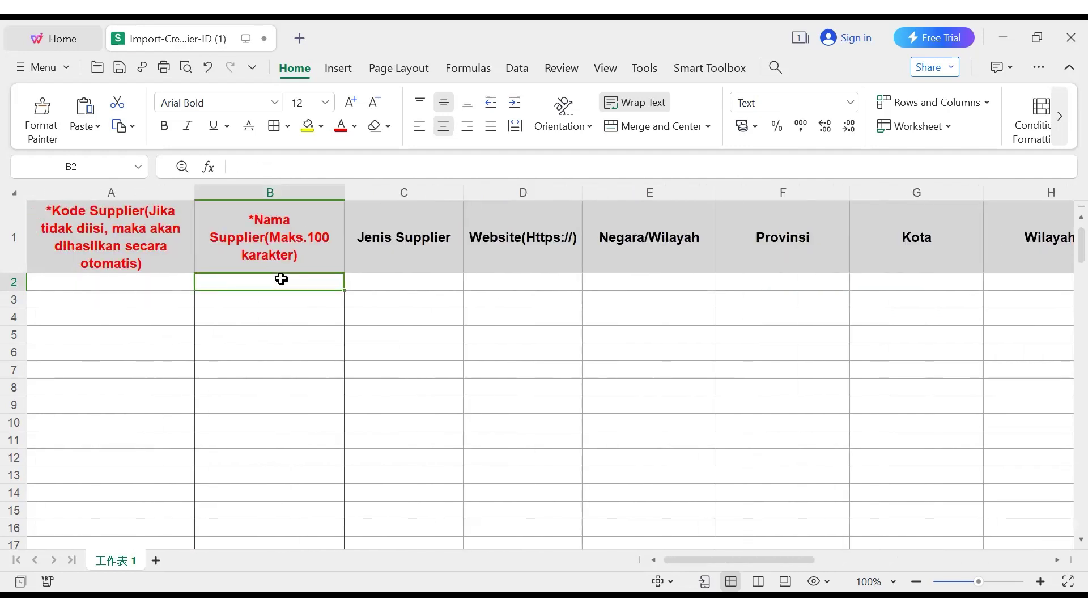
pyautogui.write('Ko')
pyautogui.press('BackSpace')
pyautogui.press('BackSpace')
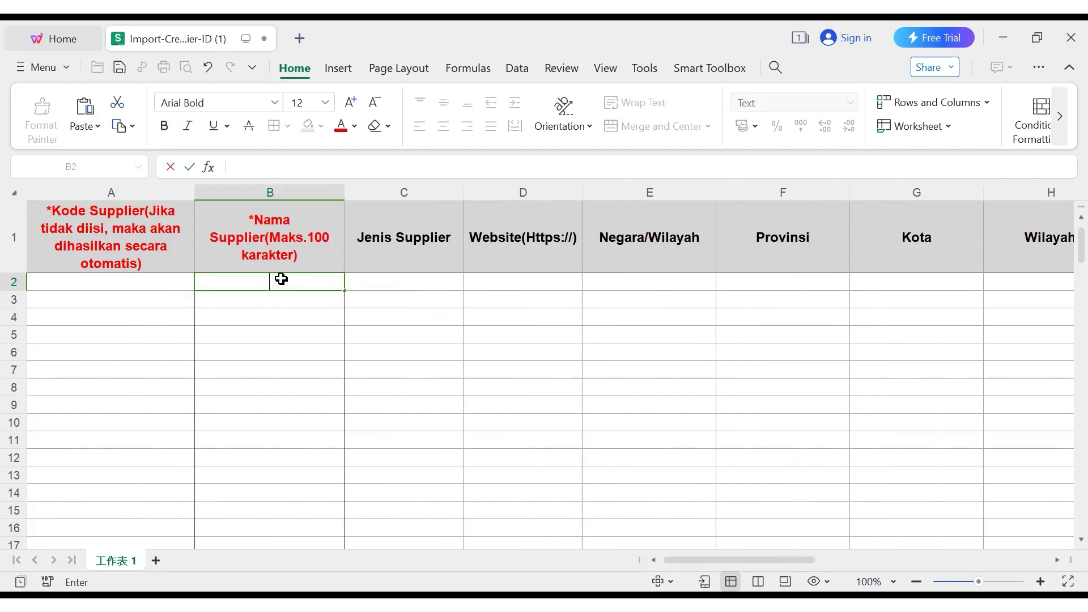
pyautogui.write('Bintan')
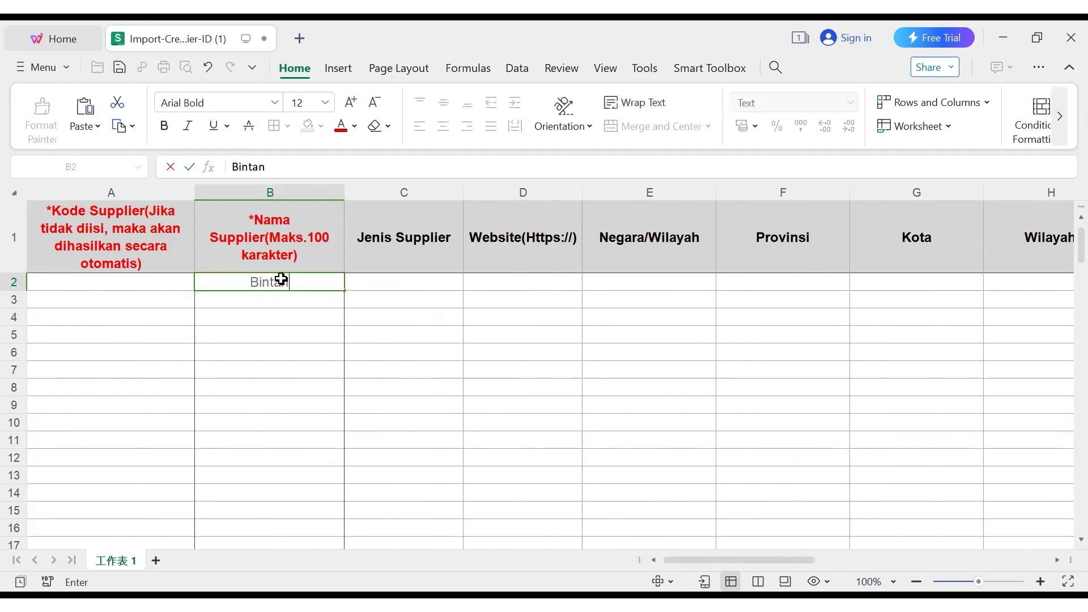
pyautogui.write('g Delima')
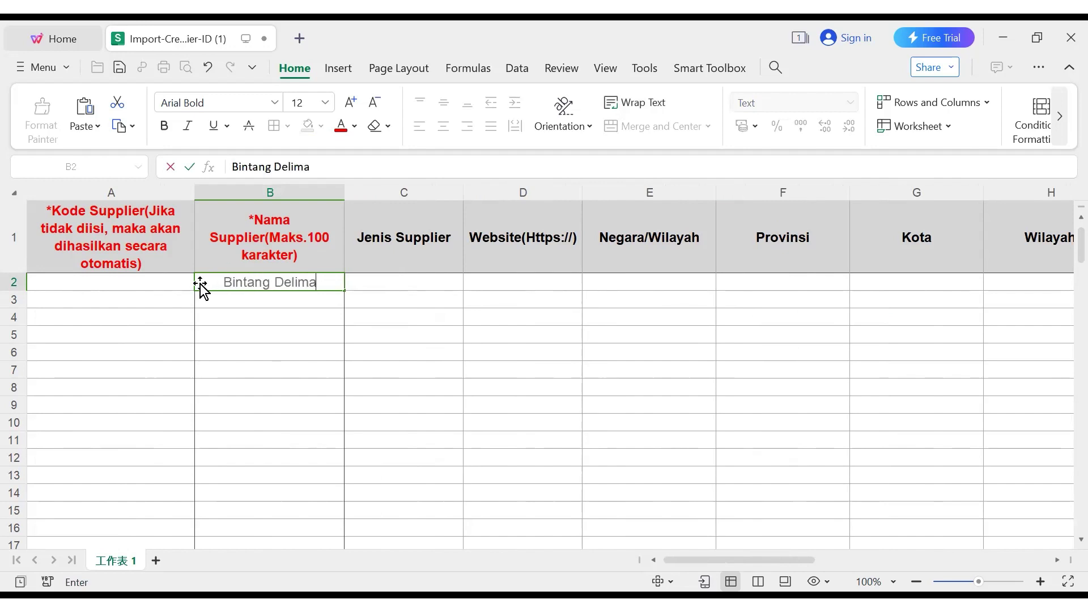
# Enter S0000BD as the Kode Supplier for Bintang Delima, save the workbook and dismiss the upgrade offer
pyautogui.click(160, 286)
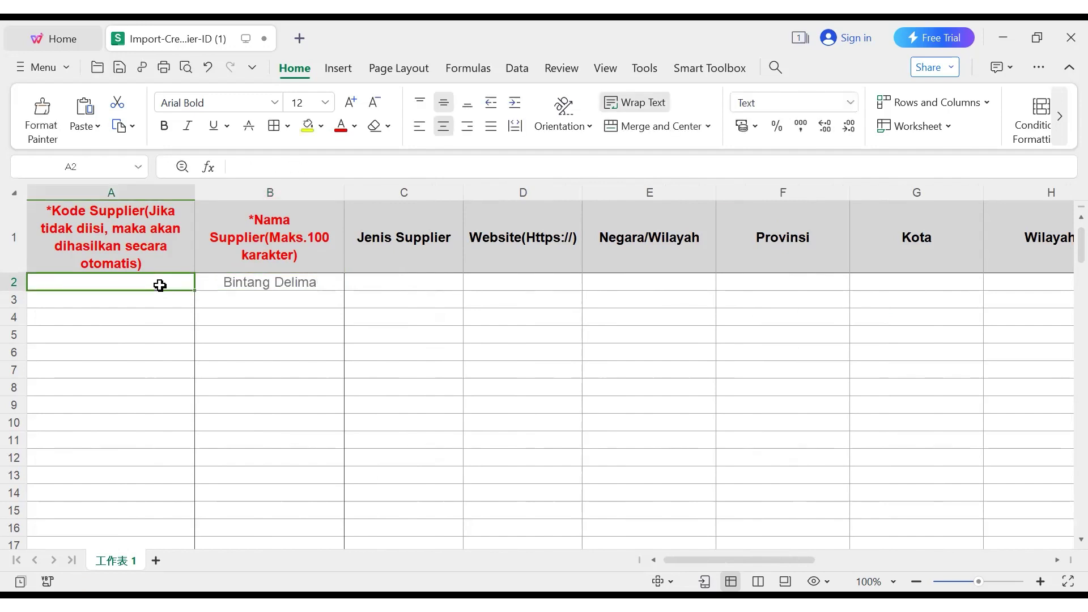
pyautogui.write('S')
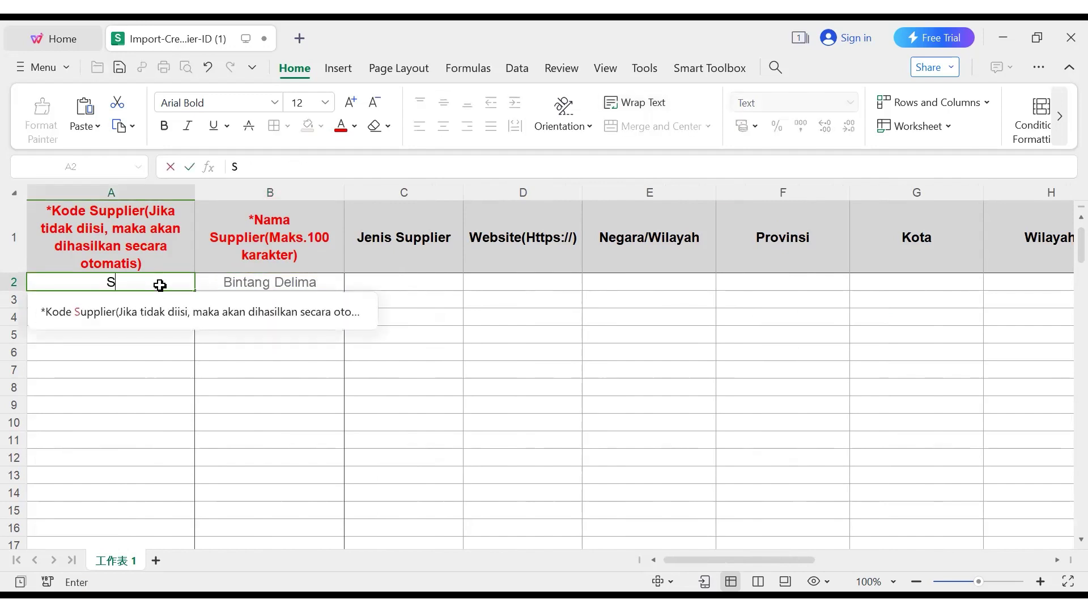
pyautogui.write('000')
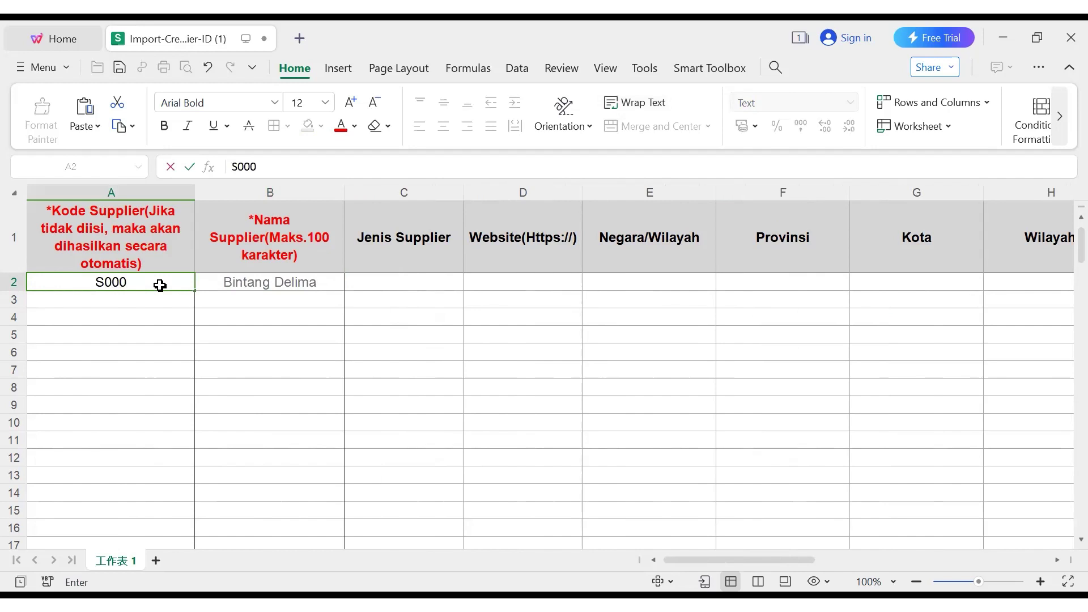
pyautogui.write('0BD')
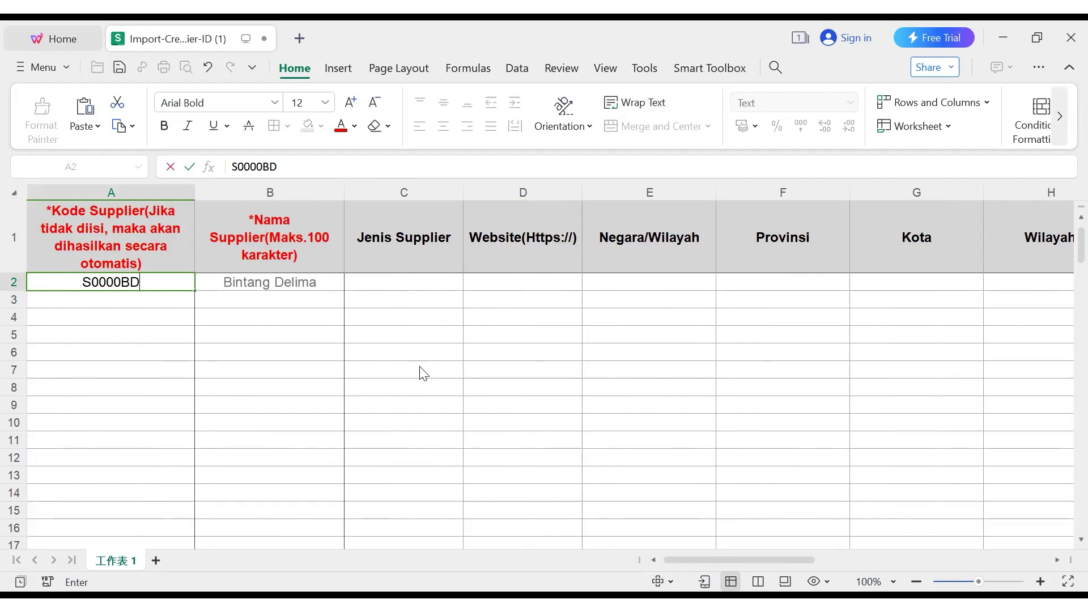
pyautogui.hotkey('ctrl', 's')
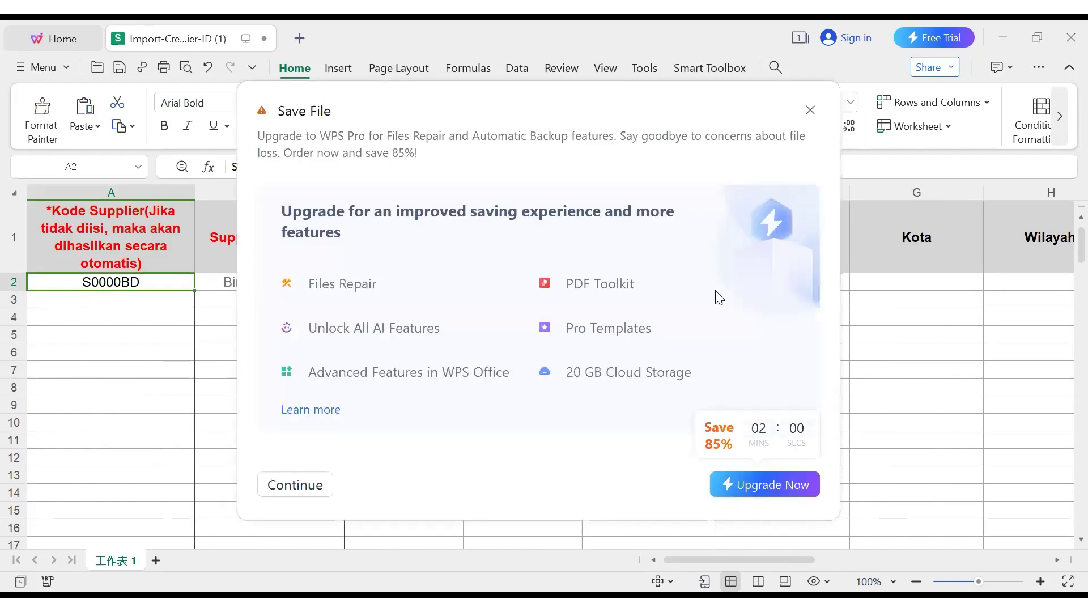
pyautogui.click(810, 109)
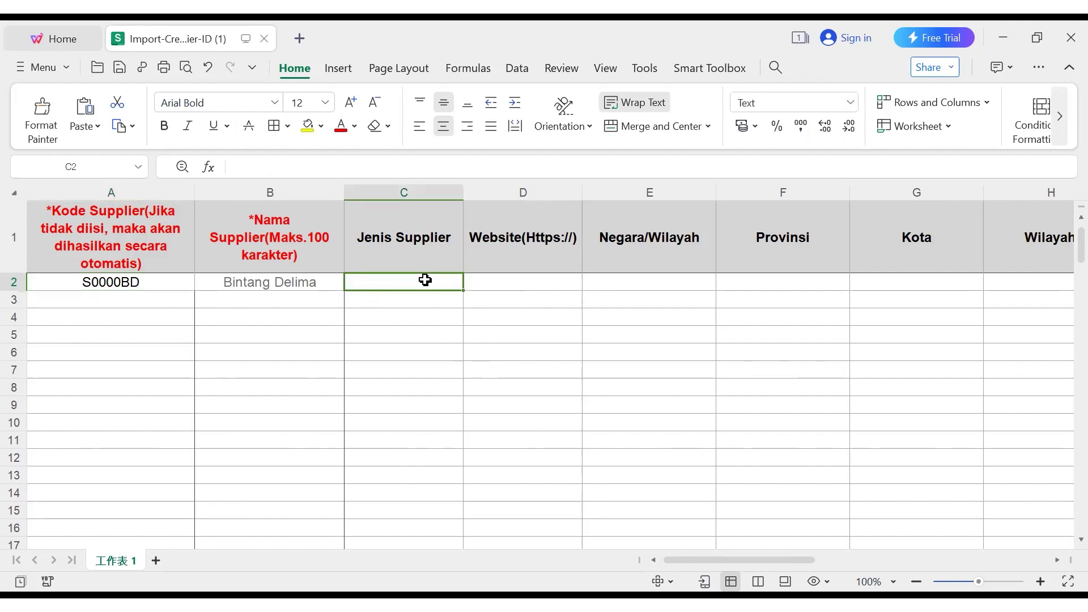
# Enter Baju as the Jenis Supplier for Bintang Delima
pyautogui.write('Kon')
pyautogui.press('BackSpace')
pyautogui.press('BackSpace')
pyautogui.press('BackSpace')
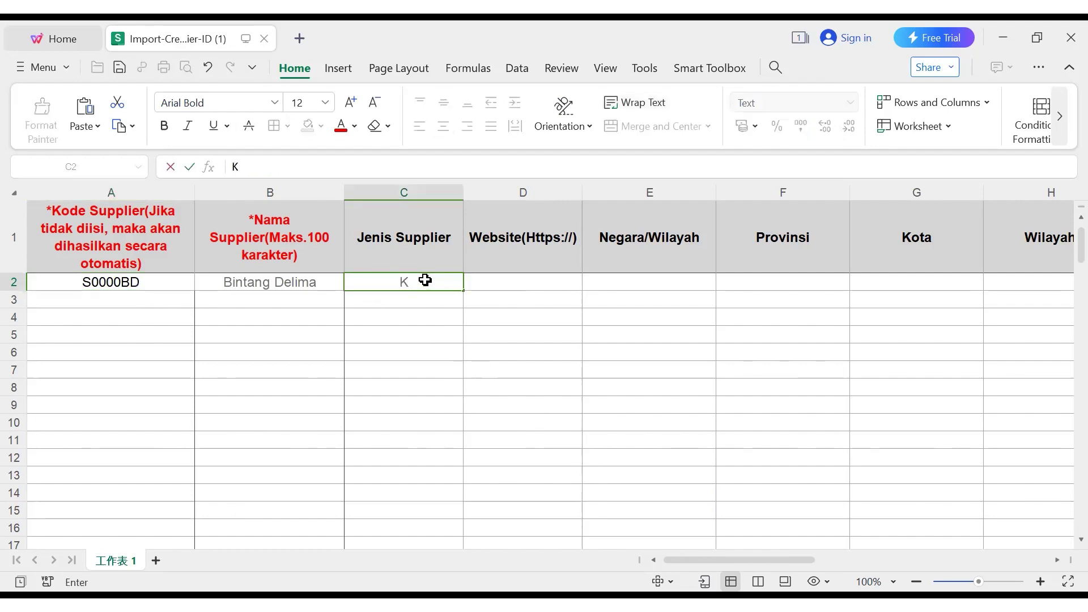
pyautogui.write('Baju')
pyautogui.press('Return')
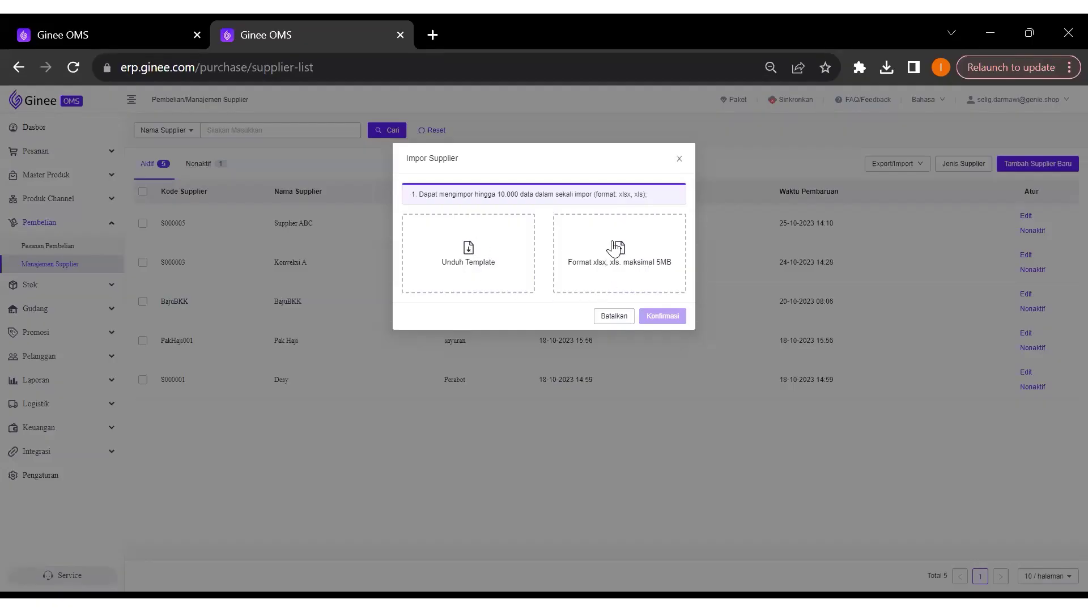
# Upload Import-Create-Supplier-ID (1).xlsx in the Ginee OMS supplier import, confirm it and proceed to the results
pyautogui.click(618, 248)
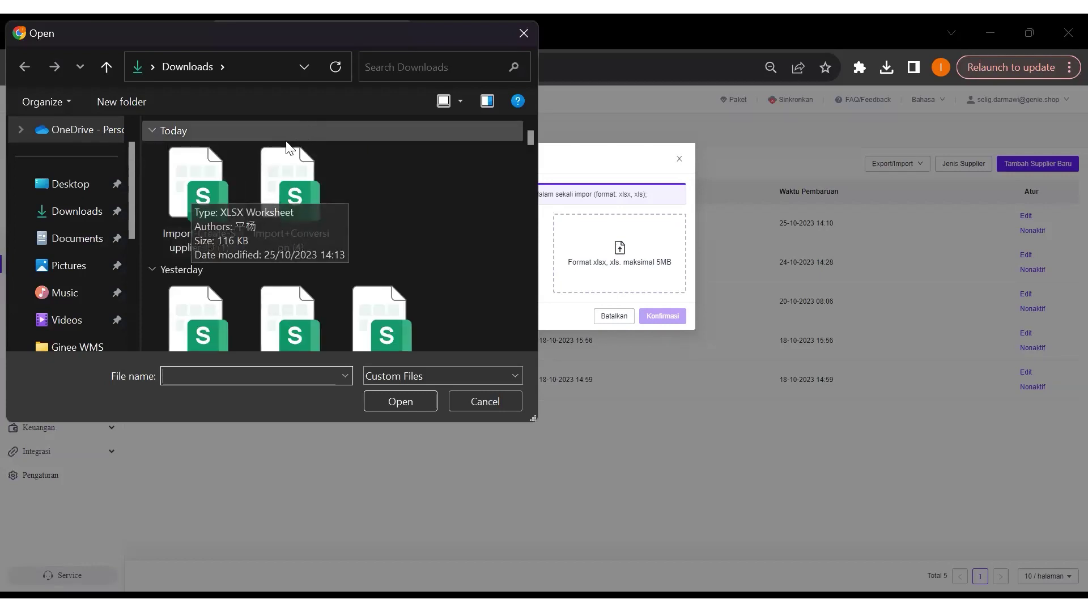
pyautogui.doubleClick(198, 205)
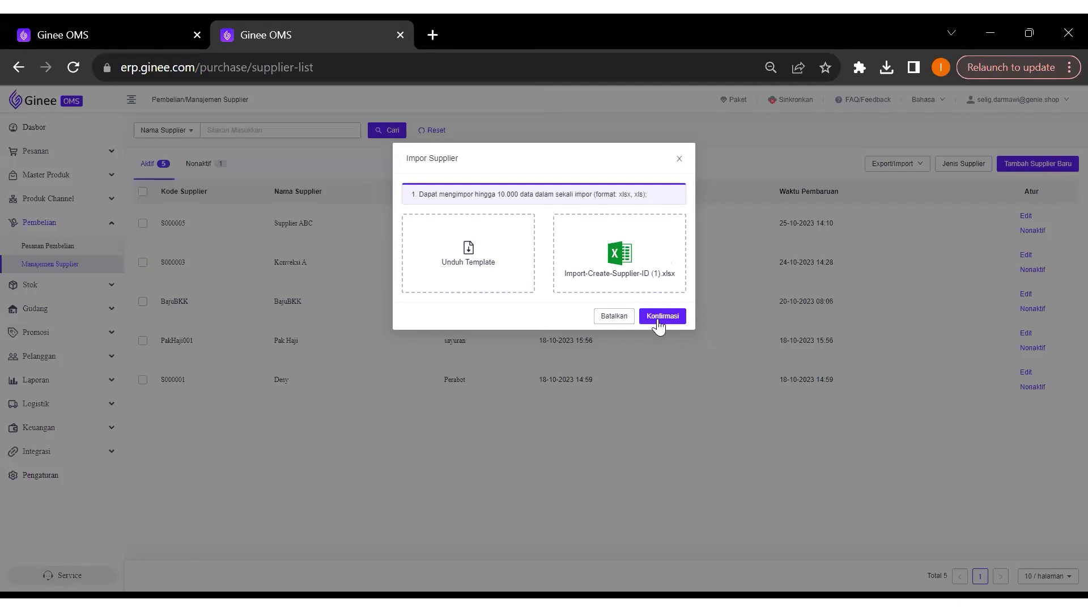
pyautogui.click(660, 319)
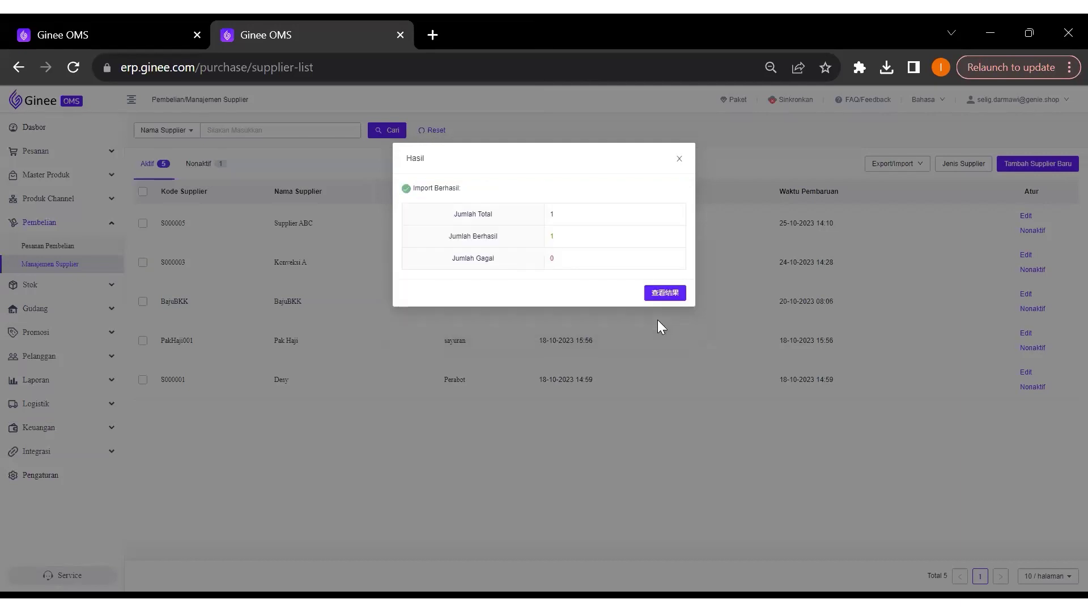
pyautogui.click(665, 293)
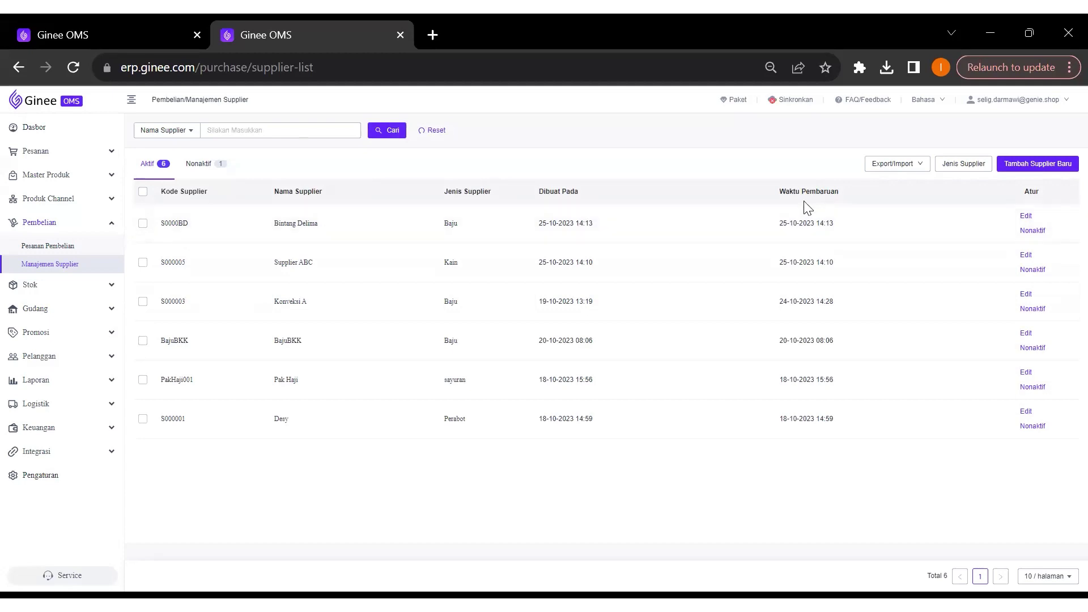
# Start an import for updating suppliers and download its template
pyautogui.click(907, 169)
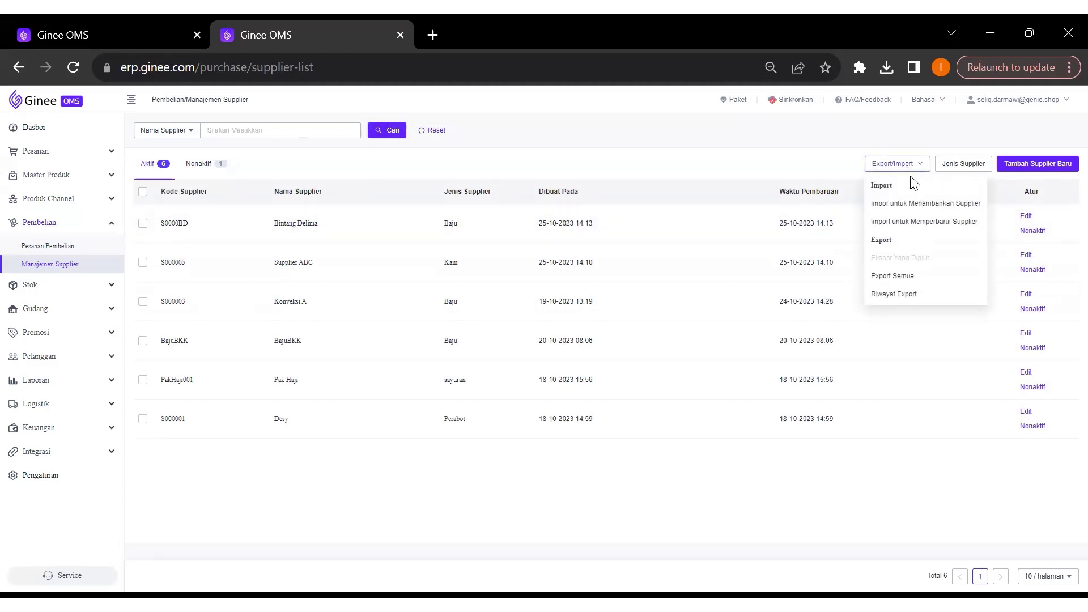
pyautogui.click(920, 227)
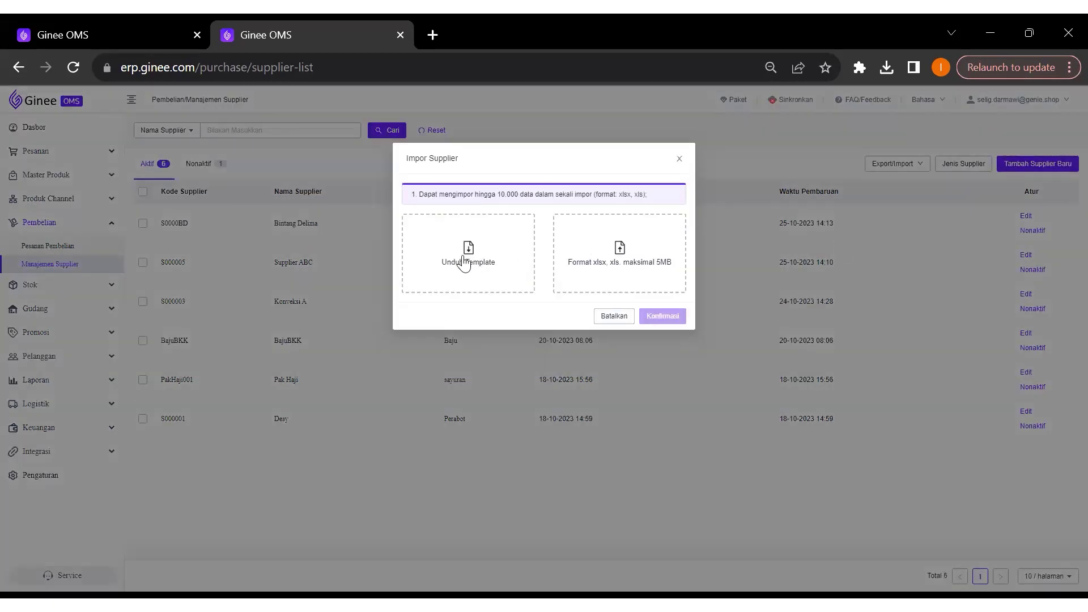
pyautogui.click(472, 259)
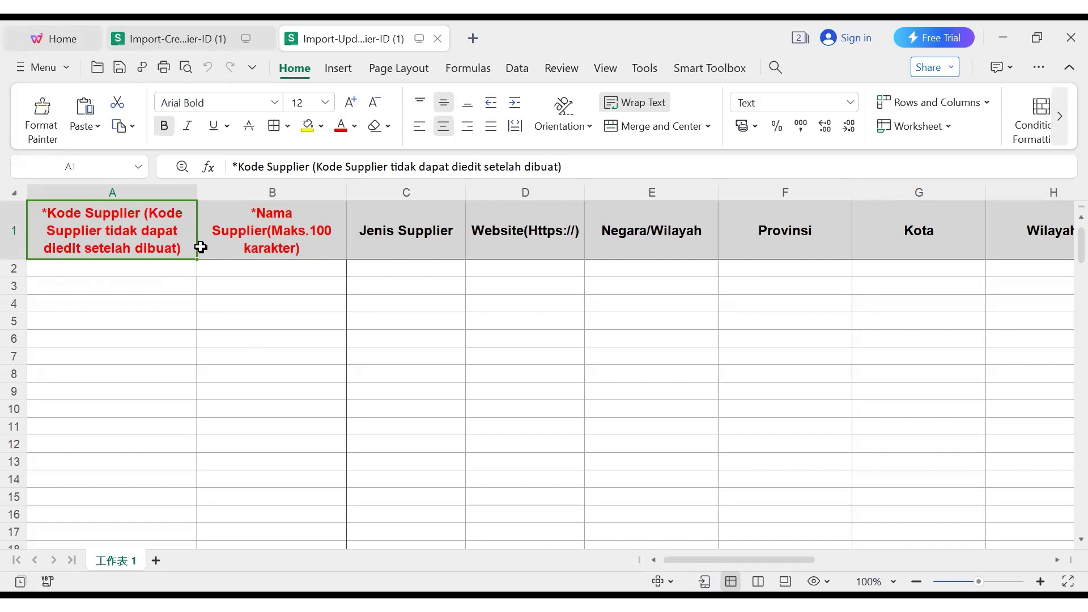
# Copy the supplier name Bintang Delima from the creation workbook into the first Nama Supplier row of the update template
pyautogui.click(257, 270)
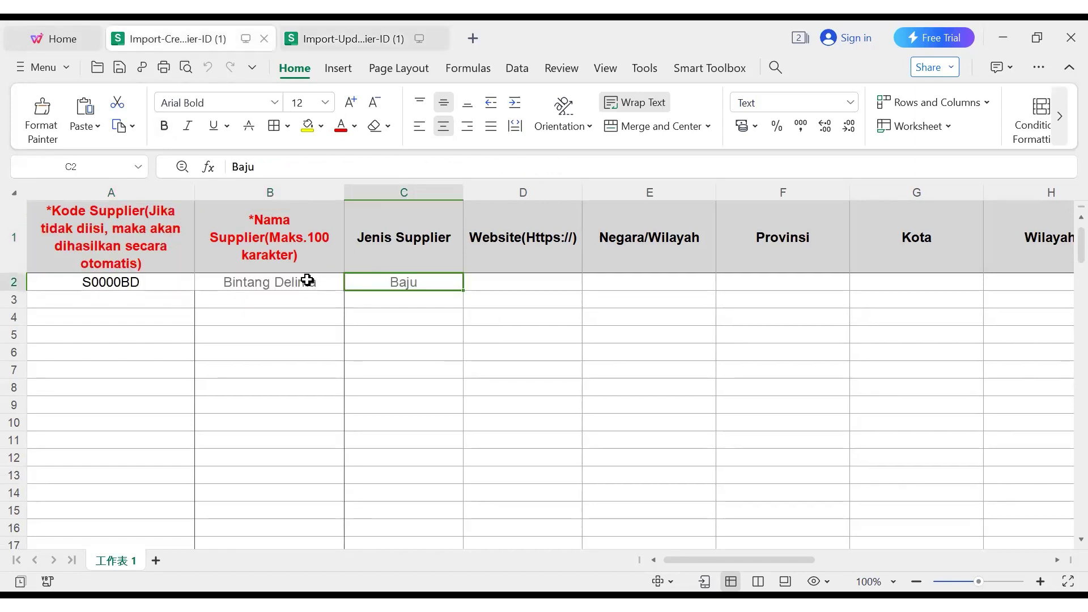
pyautogui.click(308, 280)
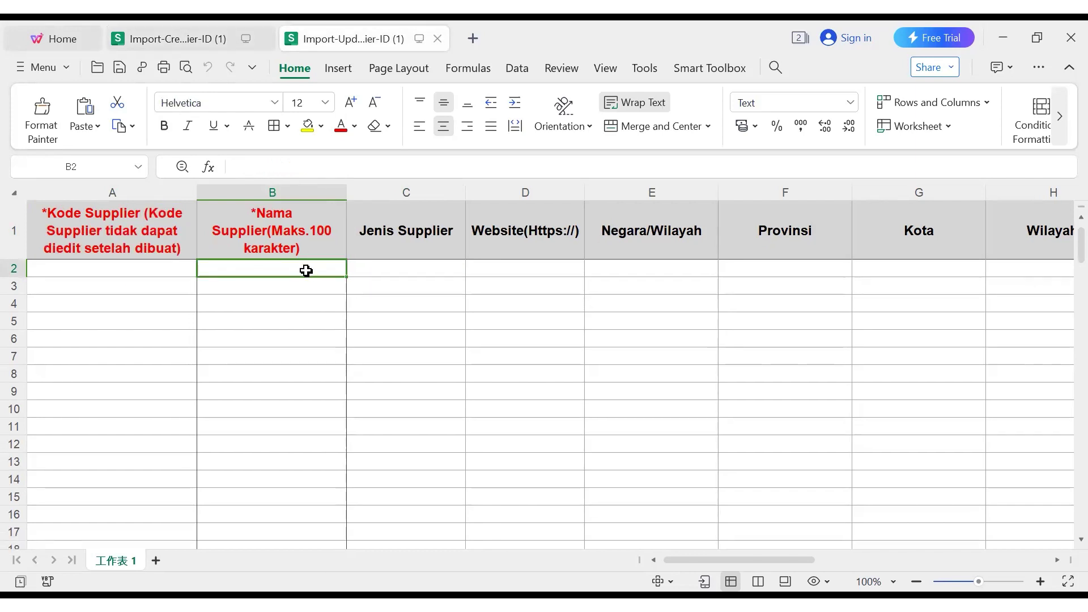
pyautogui.write('Bintang Delima')
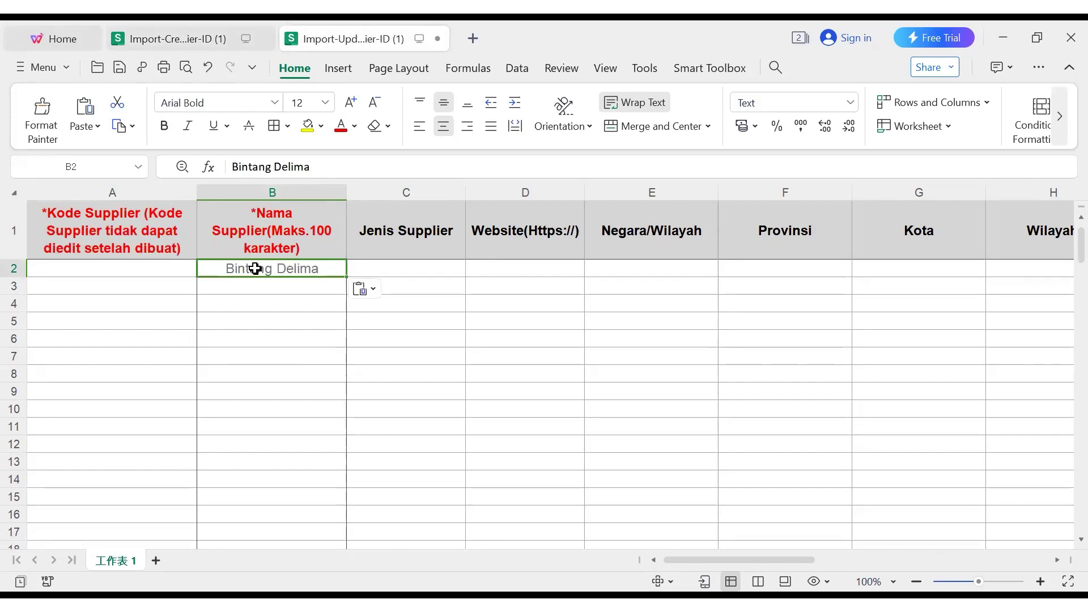
# Shorten the supplier name in the first Nama Supplier row of the update template to Delima
pyautogui.click(294, 300)
pyautogui.click(247, 271)
pyautogui.doubleClick(249, 270)
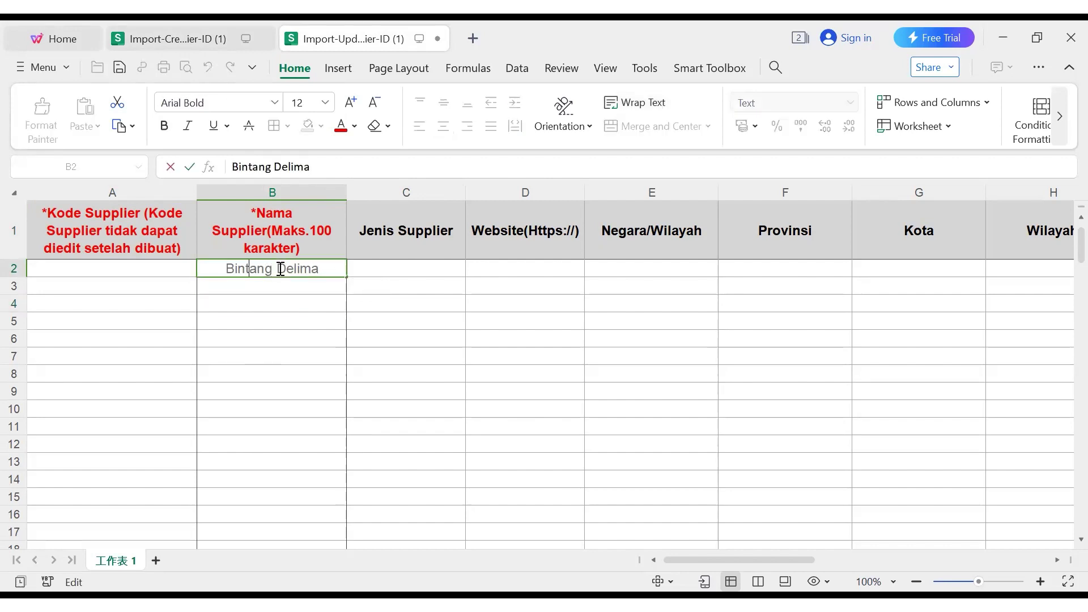
pyautogui.press('BackSpace')
pyautogui.press('BackSpace')
pyautogui.press('BackSpace')
pyautogui.press('BackSpace')
pyautogui.press('BackSpace')
pyautogui.press('BackSpace')
pyautogui.press('BackSpace')
pyautogui.press('BackSpace')
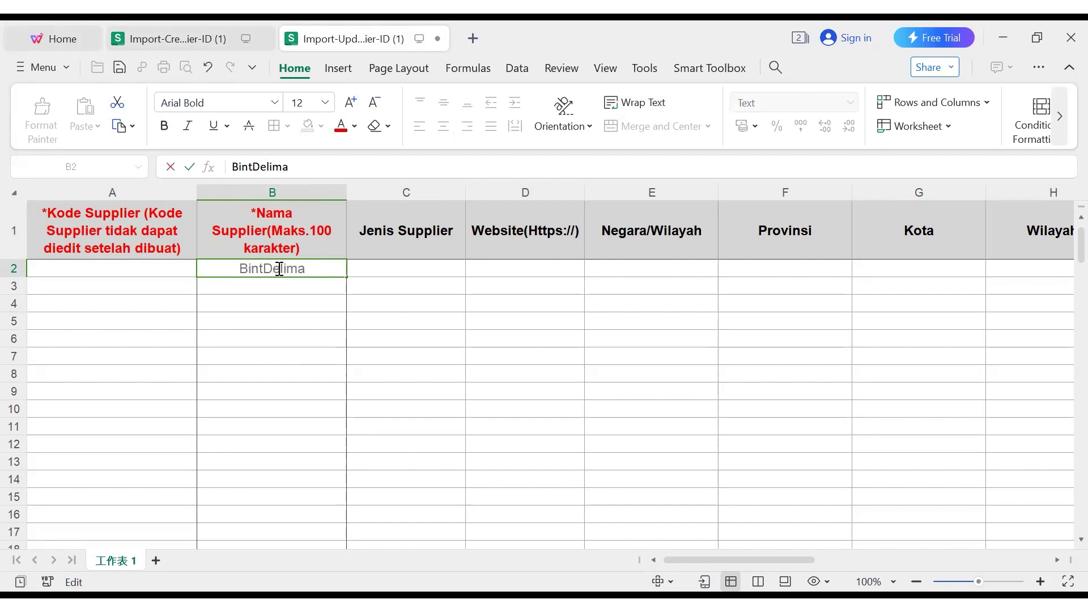
pyautogui.click(280, 333)
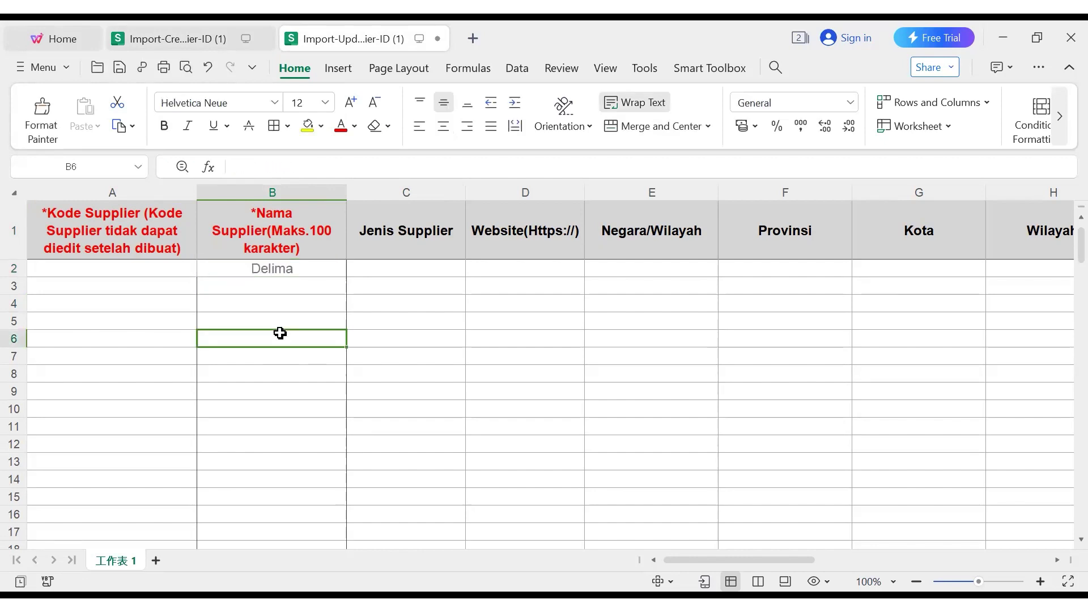
# Copy the supplier code S0000BD from the creation workbook into the first Kode Supplier row of the update template
pyautogui.hscroll(2, 351, 305)
pyautogui.hscroll(-2, 351, 304)
pyautogui.click(155, 273)
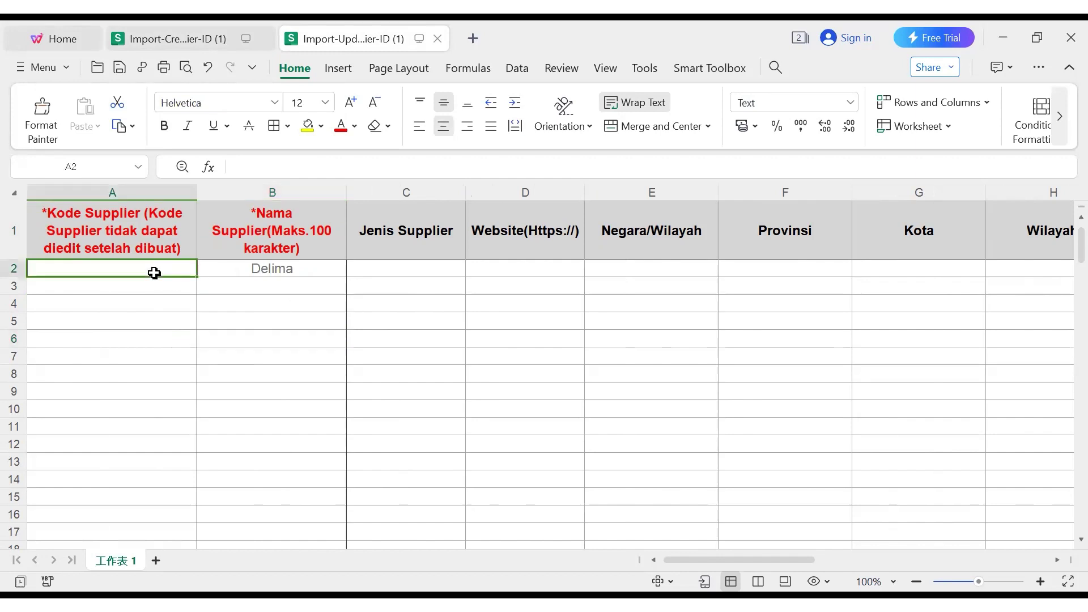
pyautogui.click(204, 49)
pyautogui.click(158, 281)
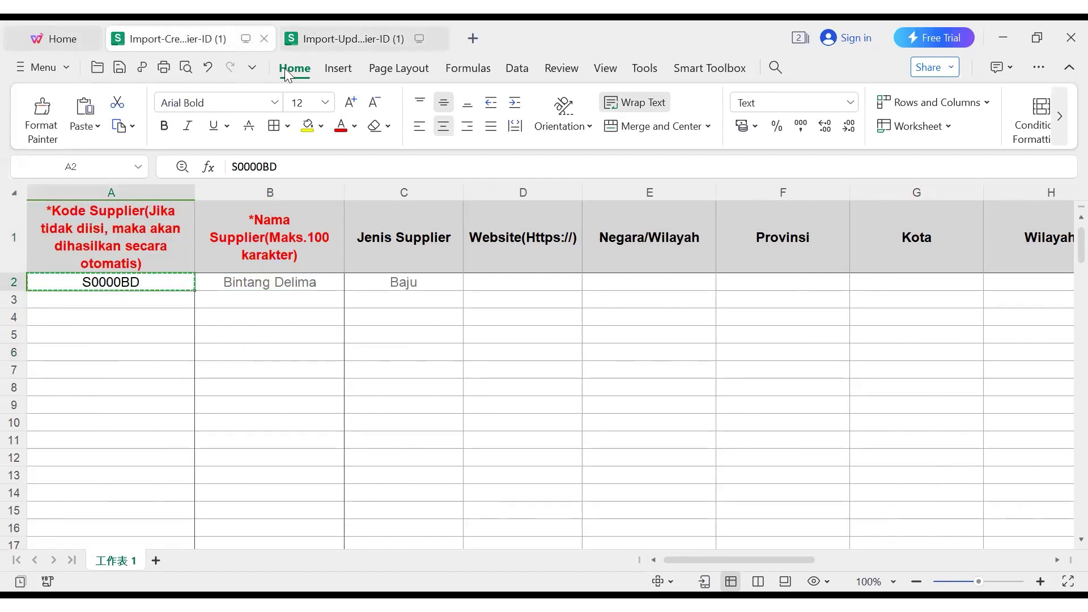
pyautogui.click(347, 39)
pyautogui.write('S0000BD')
pyautogui.click(344, 320)
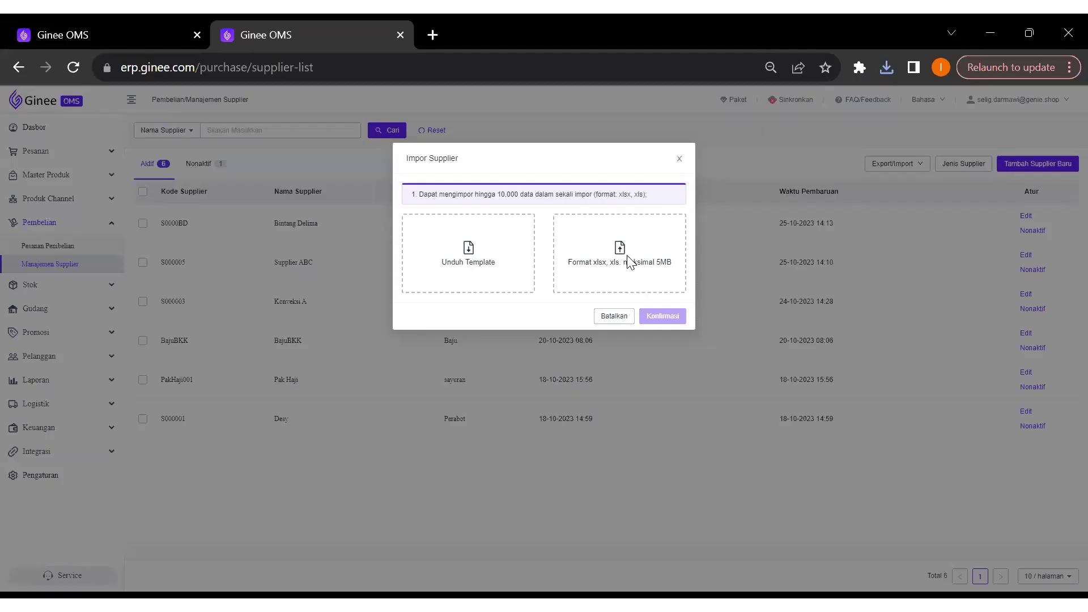
# Upload Import-Update-Supplier-ID (1) in the Ginee OMS supplier import, confirm it and check the supplier name in the list
pyautogui.click(629, 262)
pyautogui.click(199, 198)
pyautogui.click(418, 407)
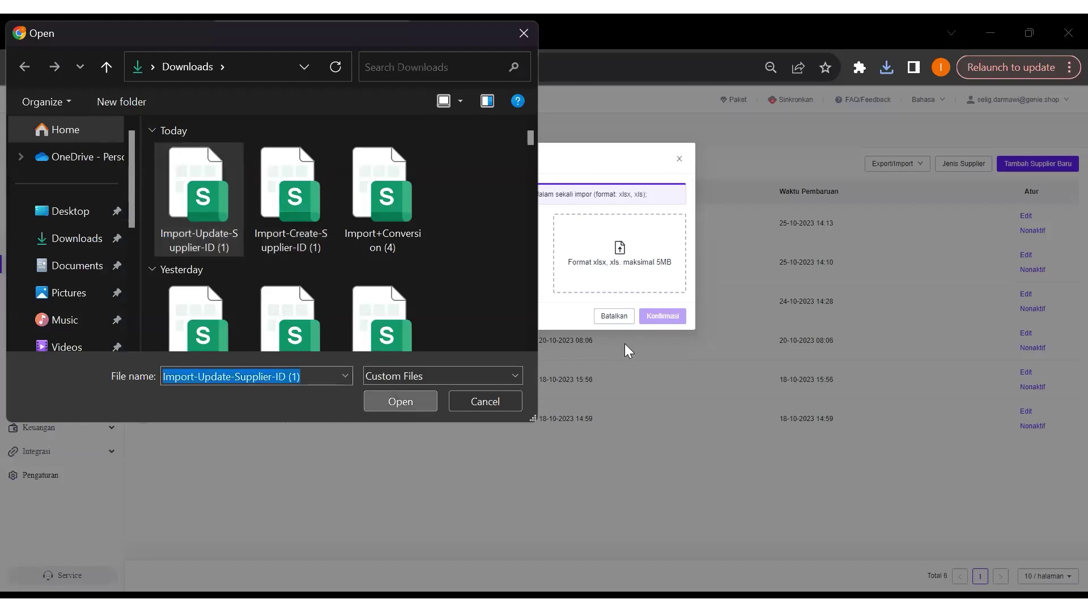
pyautogui.click(655, 318)
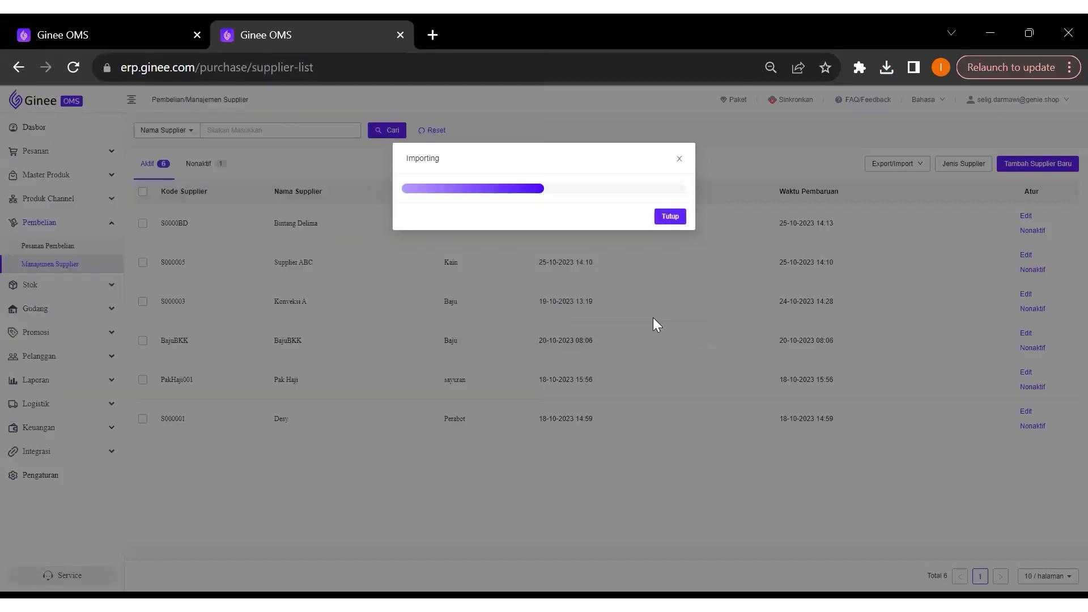
pyautogui.click(664, 293)
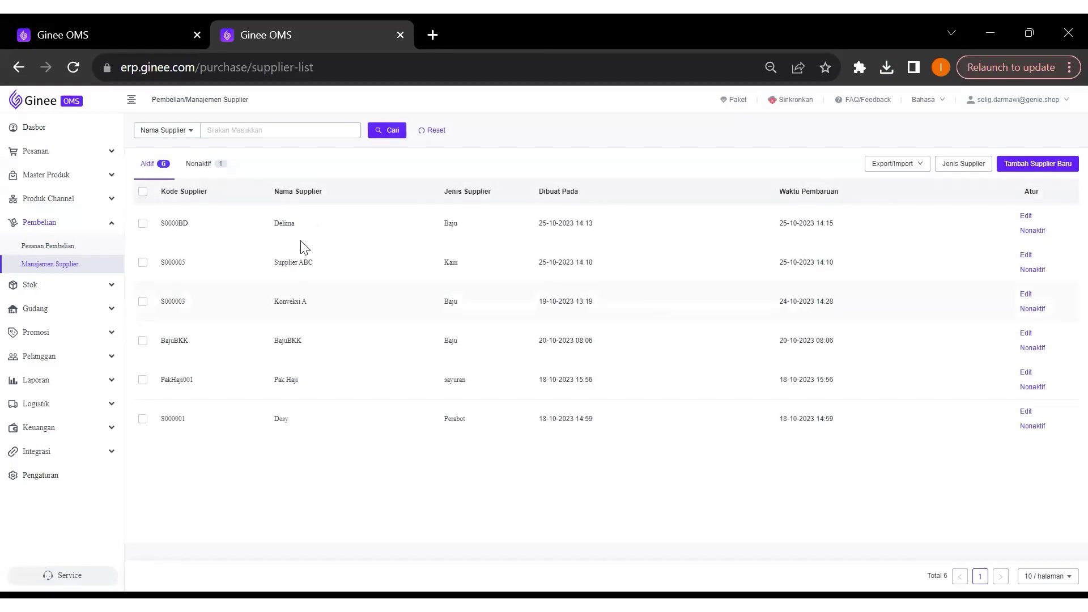
pyautogui.doubleClick(280, 223)
# Open the Admin WH role for editing in the role settings and expand its Pembelian permissions for Manajemen Supplier and Pesanan Pembelian
pyautogui.click(82, 480)
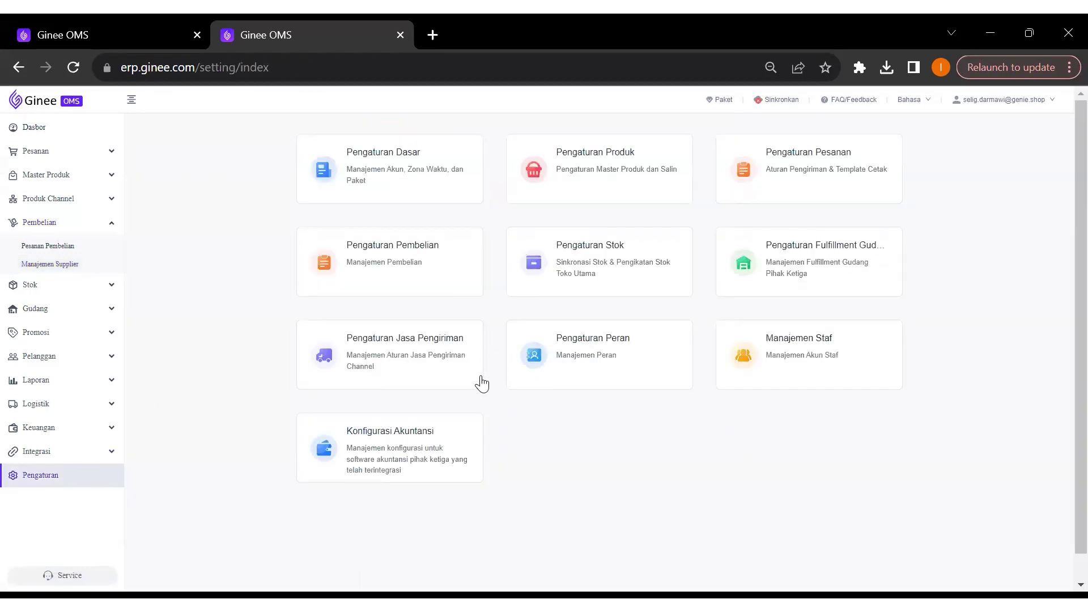
pyautogui.click(647, 378)
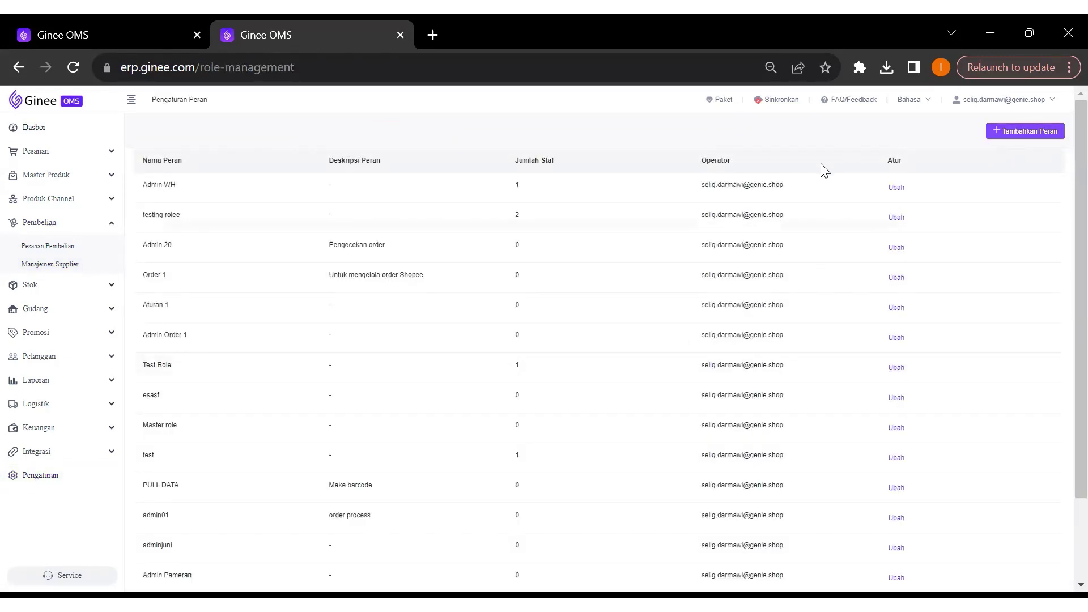
pyautogui.click(897, 188)
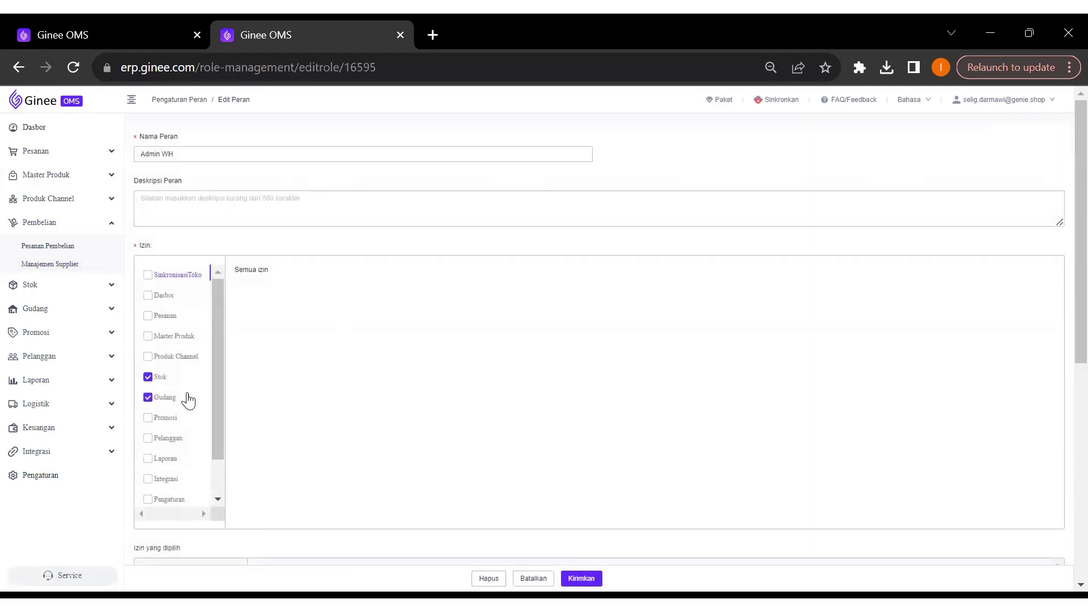
pyautogui.scroll(-1, 181, 399)
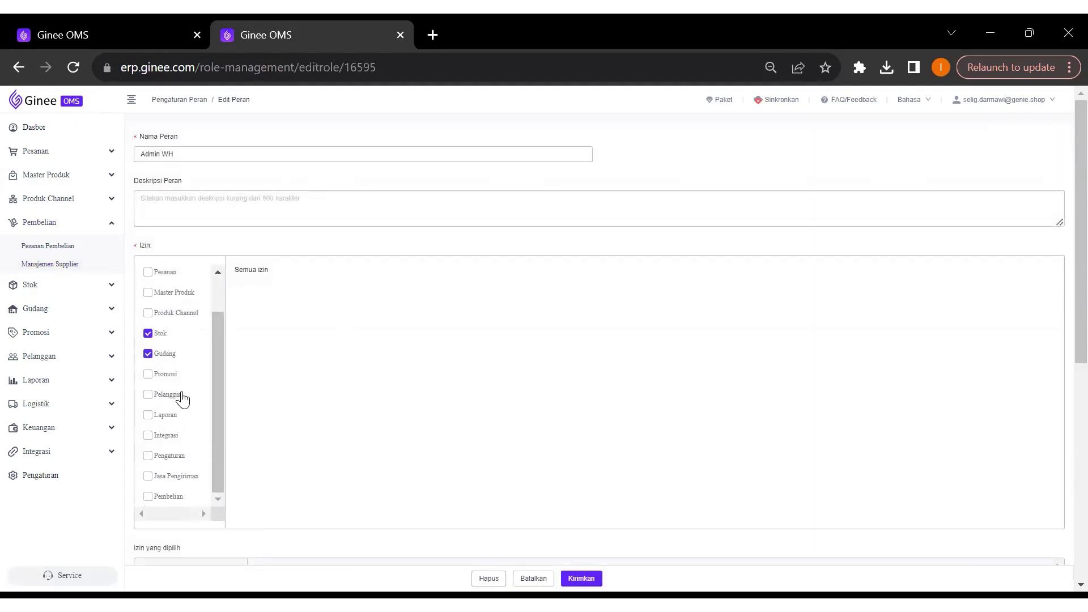
pyautogui.click(179, 500)
pyautogui.scroll(-4, 164, 397)
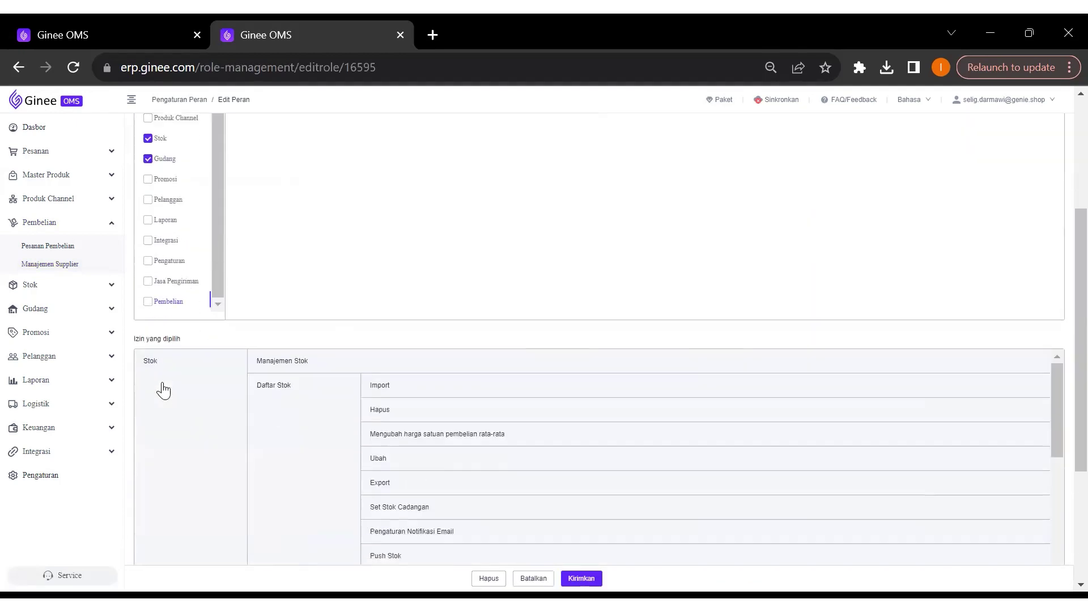
pyautogui.scroll(4, 253, 314)
pyautogui.click(233, 262)
pyautogui.click(232, 309)
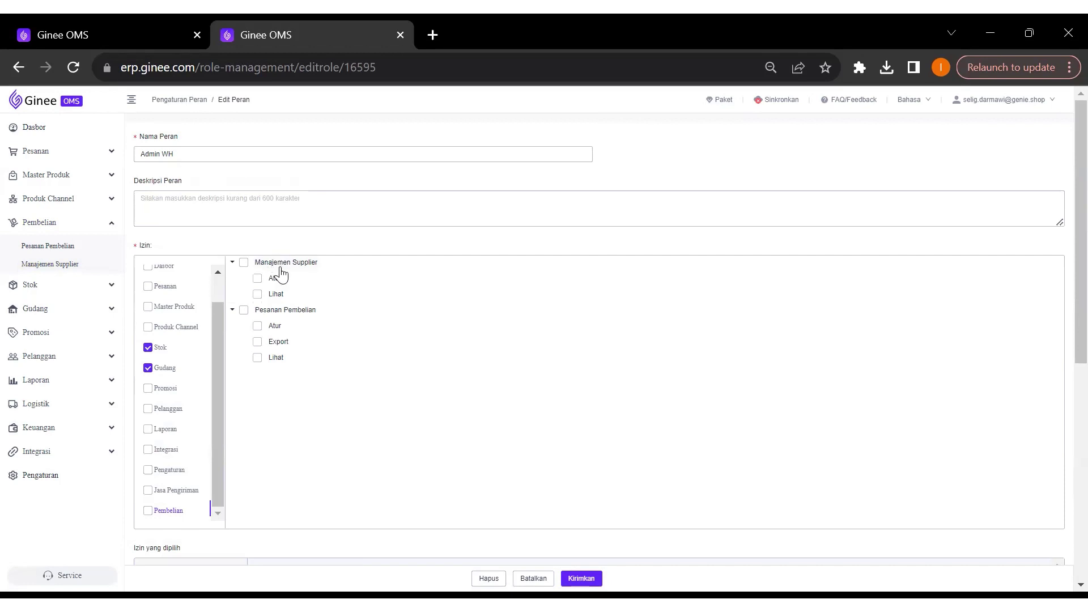
# Grant the Admin WH role Lihat for Manajemen Supplier, and Atur and Lihat for Pesanan Pembelian
pyautogui.click(258, 279)
pyautogui.click(259, 296)
pyautogui.click(258, 279)
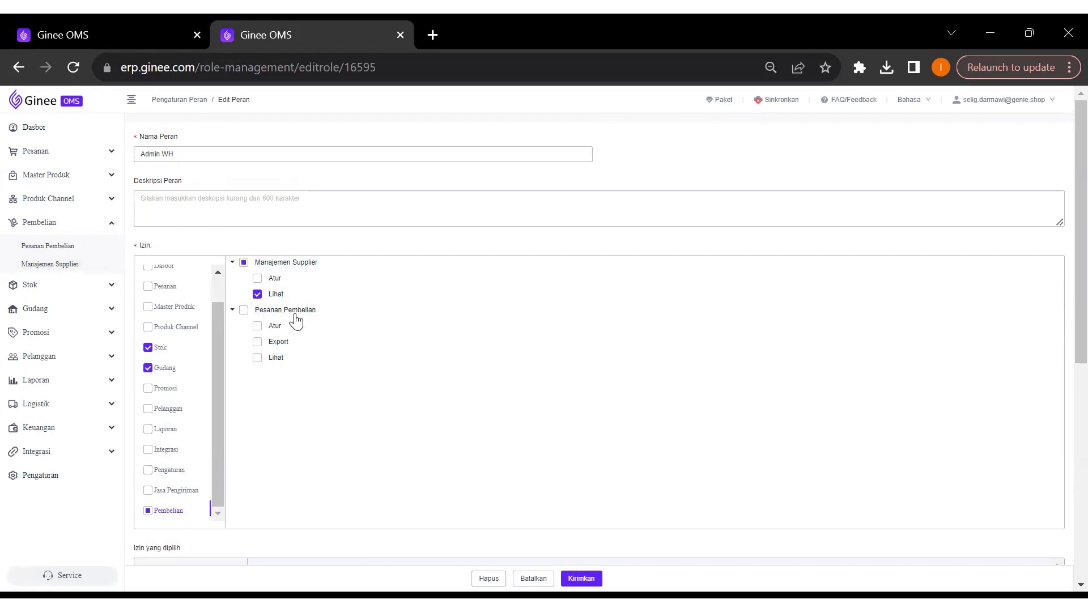
pyautogui.click(258, 327)
pyautogui.click(258, 361)
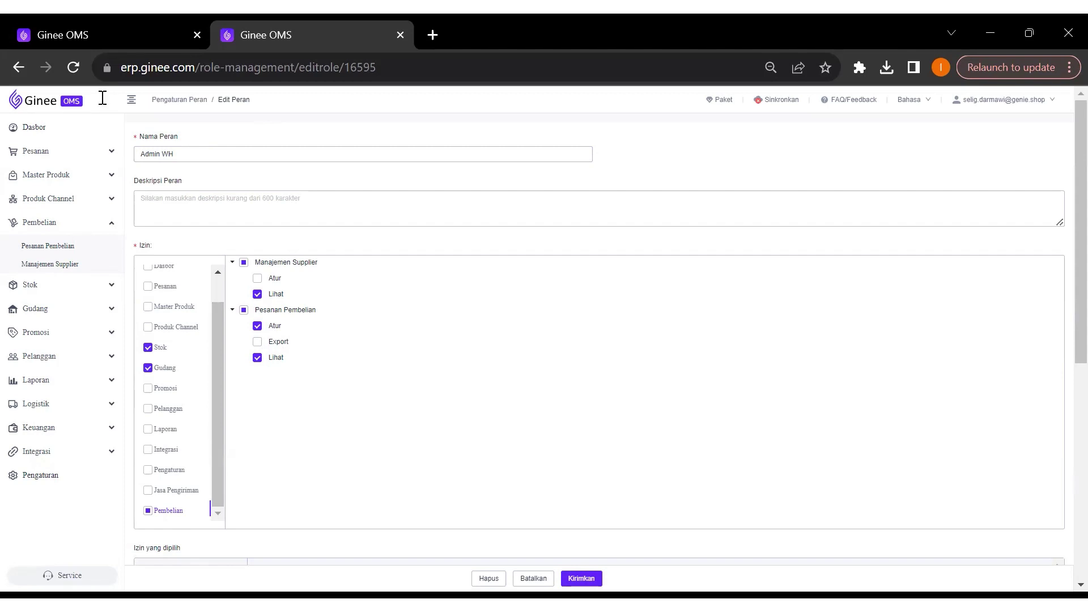
# Go from the account information to Ginee Accounts and open the operation log (catatan operasi) of Manajemen Keselamatan
pyautogui.moveTo(974, 107)
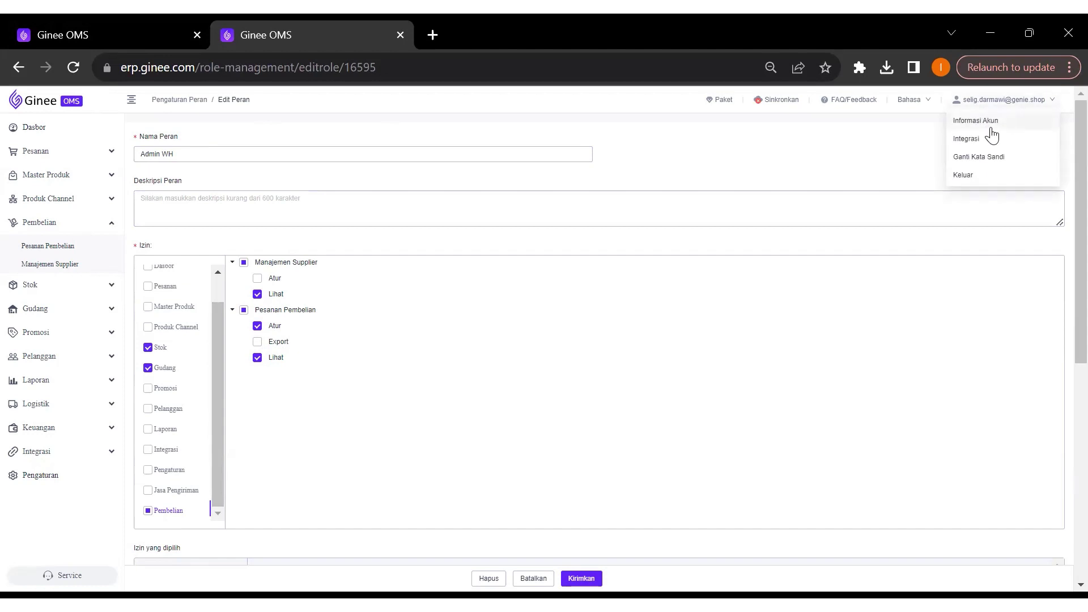
pyautogui.click(991, 129)
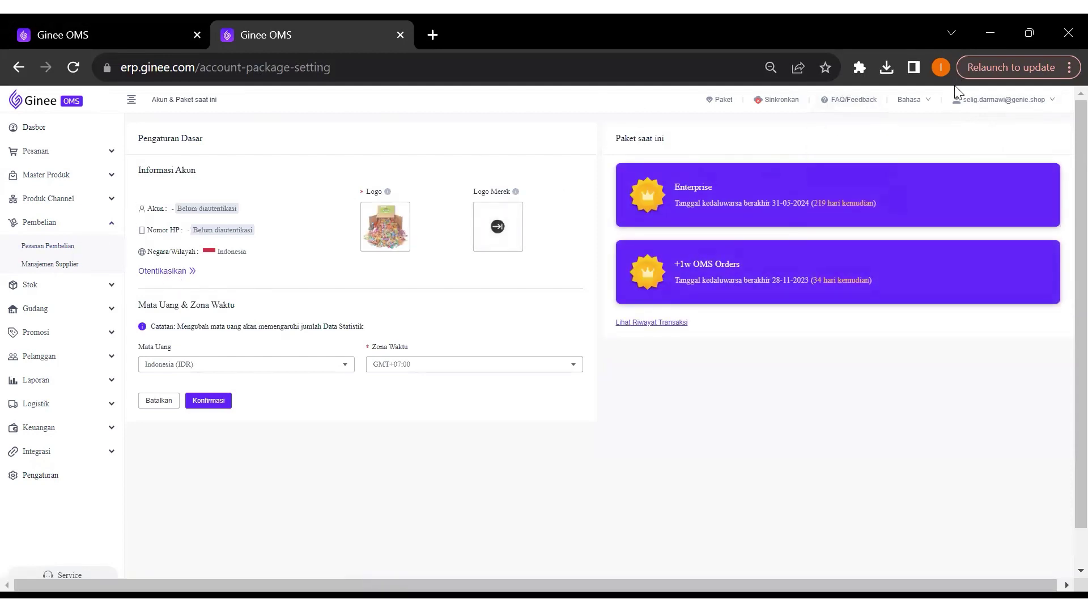
pyautogui.moveTo(971, 108)
pyautogui.click(980, 122)
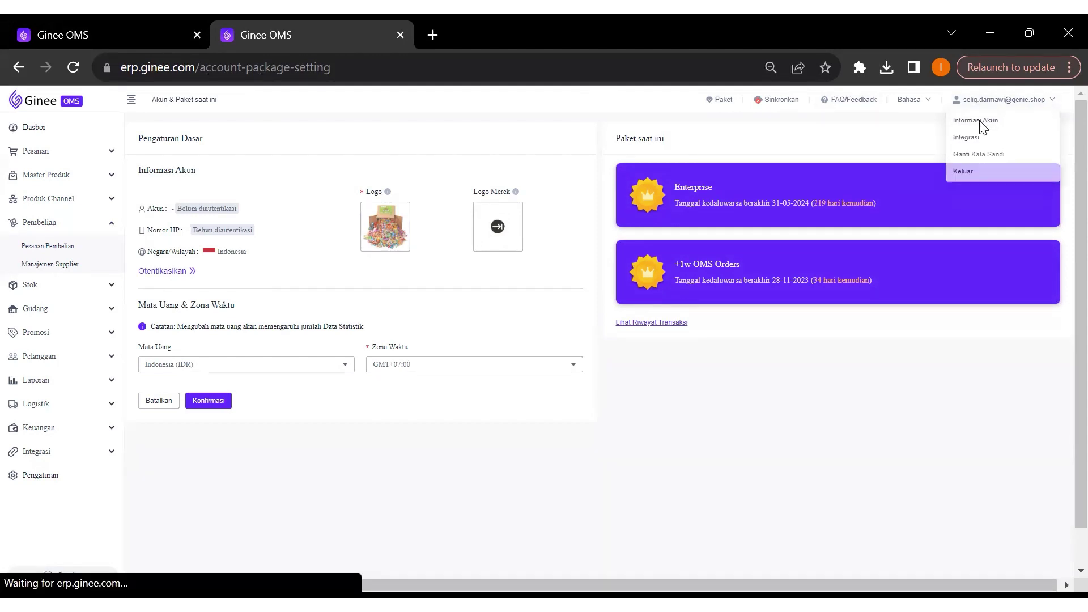
pyautogui.click(162, 274)
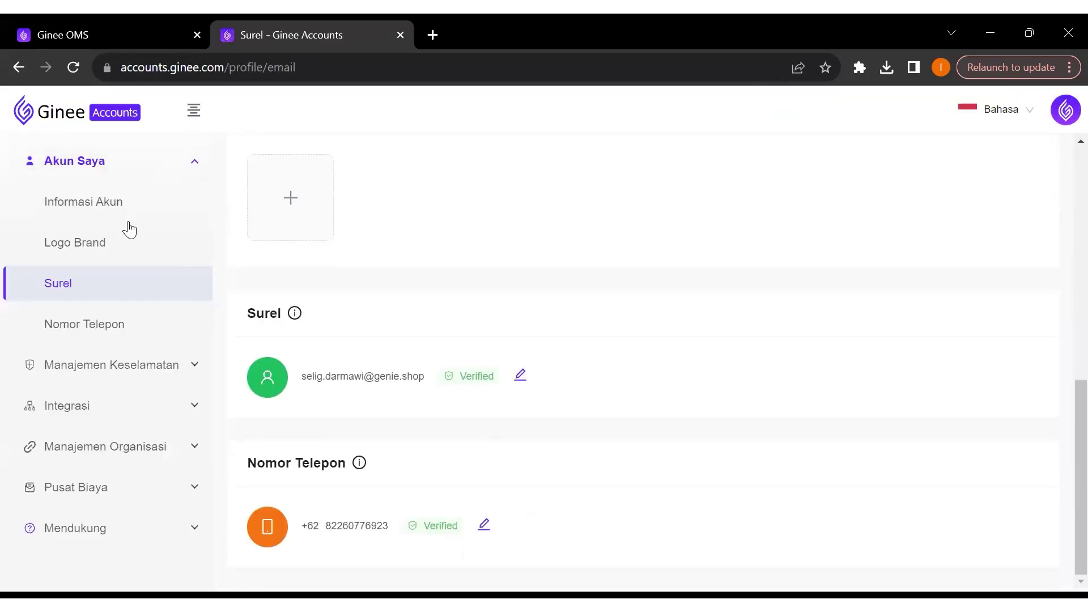
pyautogui.click(137, 355)
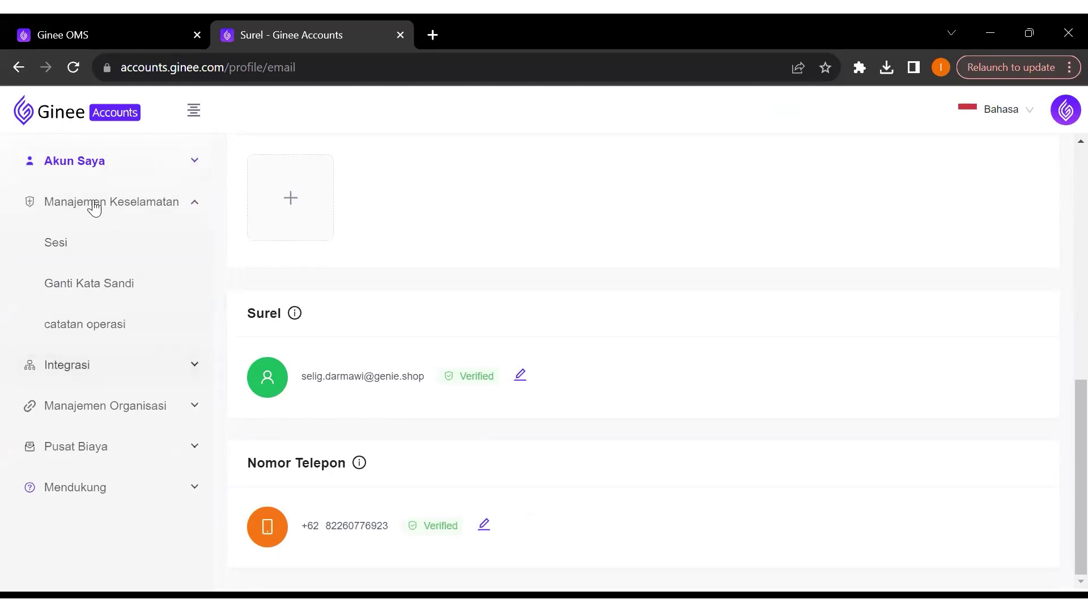
pyautogui.click(109, 338)
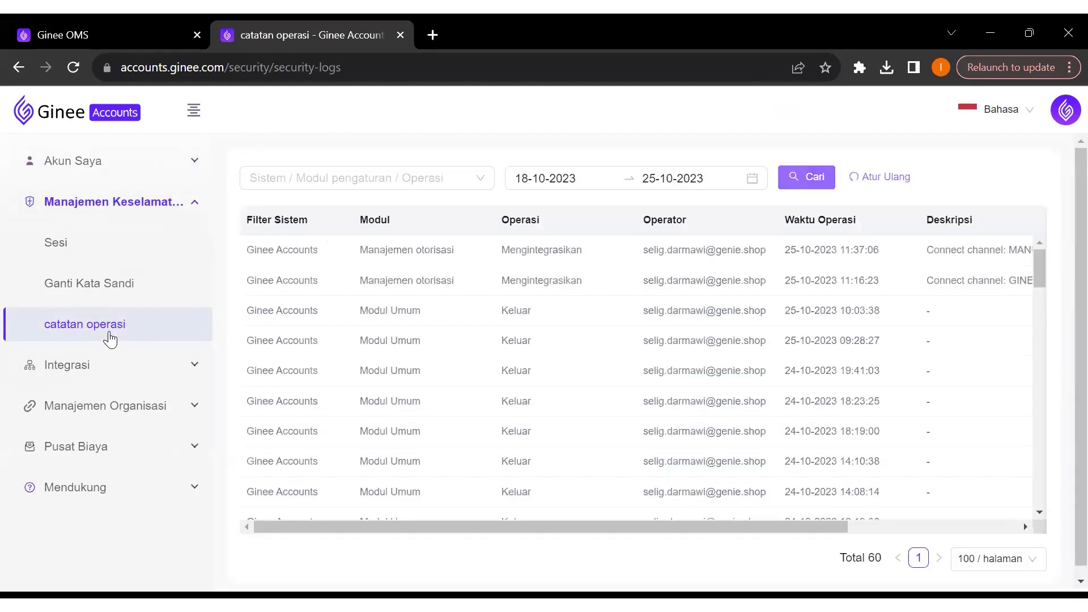
# Search the operation log for Ginee OMS / Manajemen Pembelian / Tambah Pesanan Pembelian
pyautogui.click(369, 186)
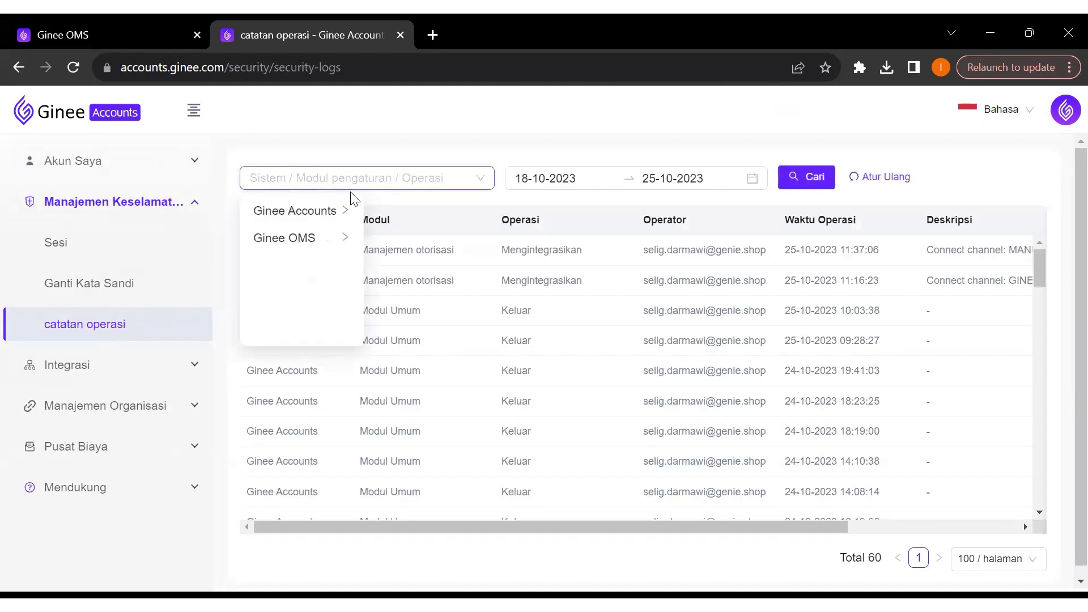
pyautogui.click(328, 245)
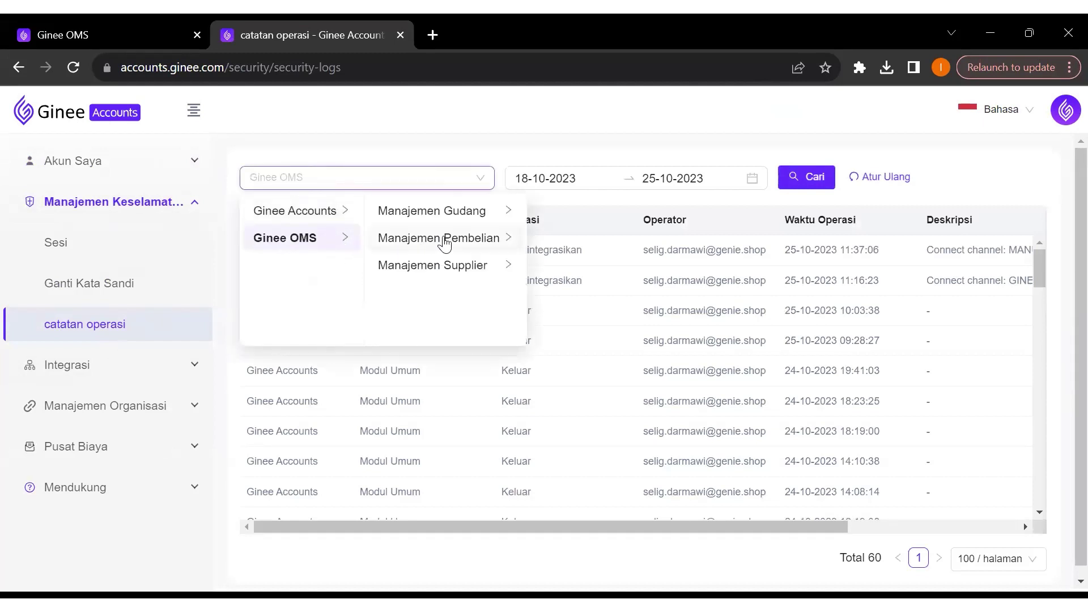
pyautogui.click(448, 238)
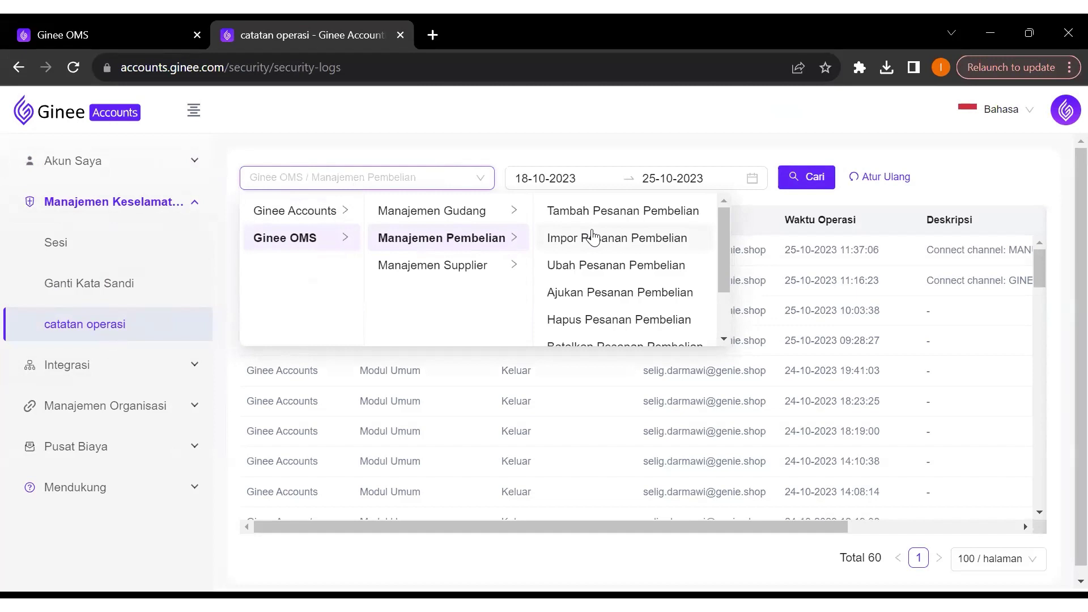
pyautogui.scroll(-2, 593, 237)
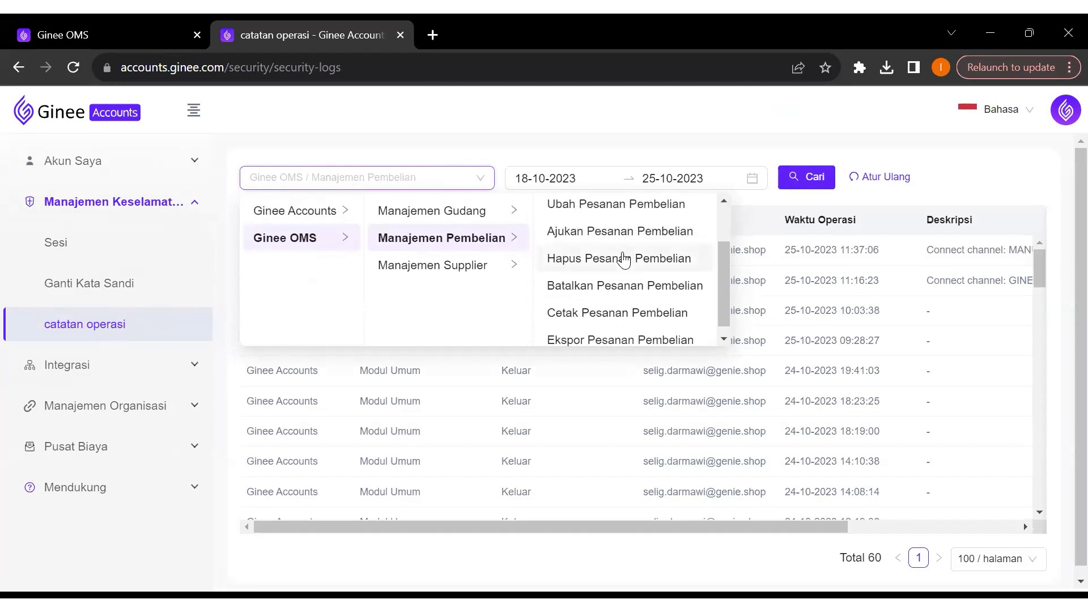
pyautogui.scroll(2, 624, 259)
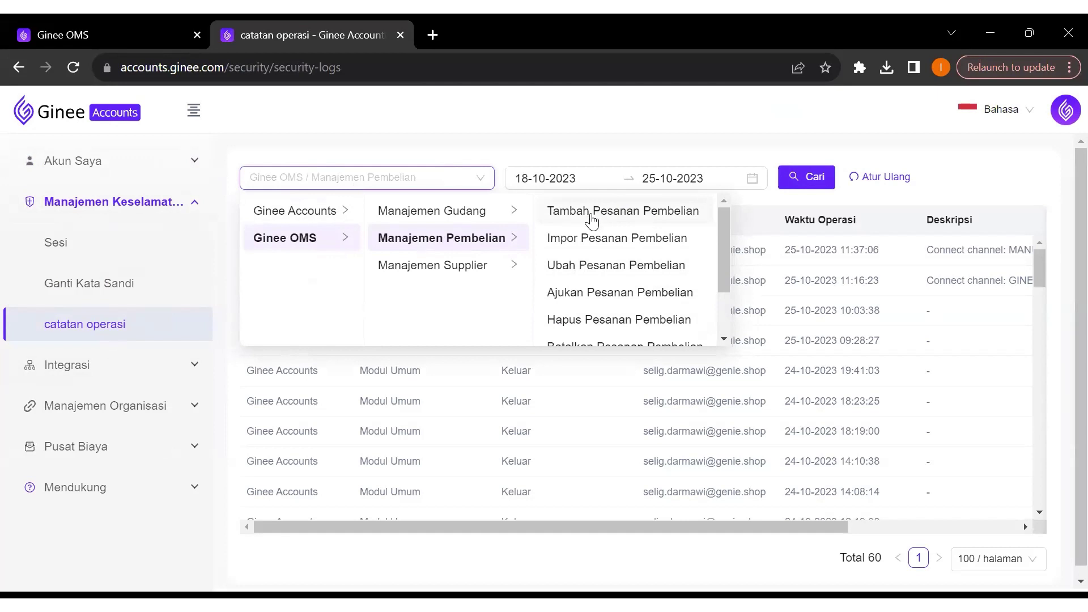
pyautogui.click(596, 220)
pyautogui.click(810, 180)
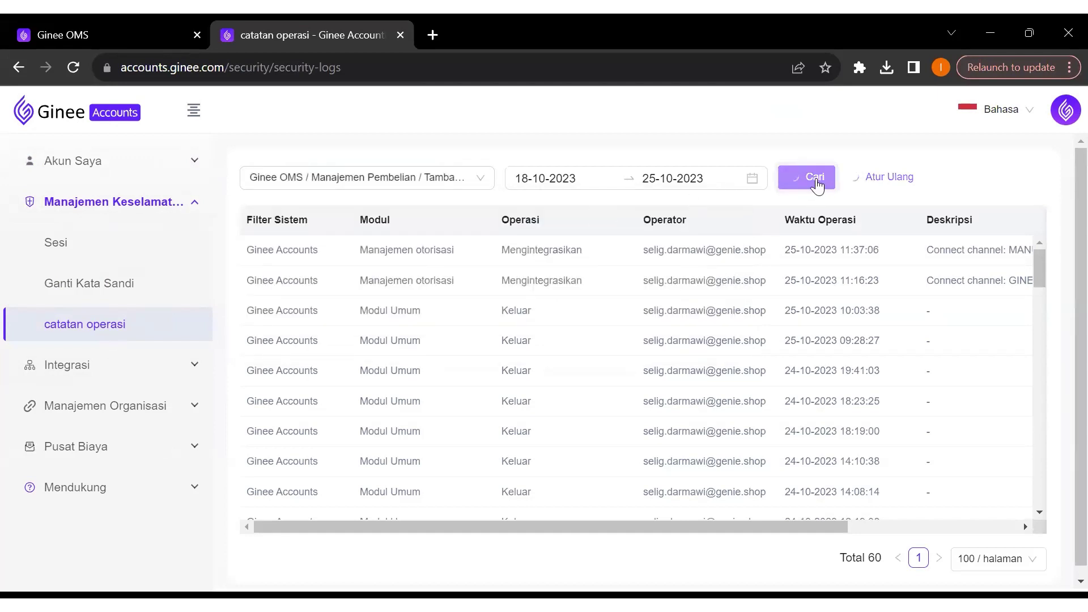
# Check the operation log's date range picker and the operations available under Manajemen Pembelian in its filter
pyautogui.click(536, 180)
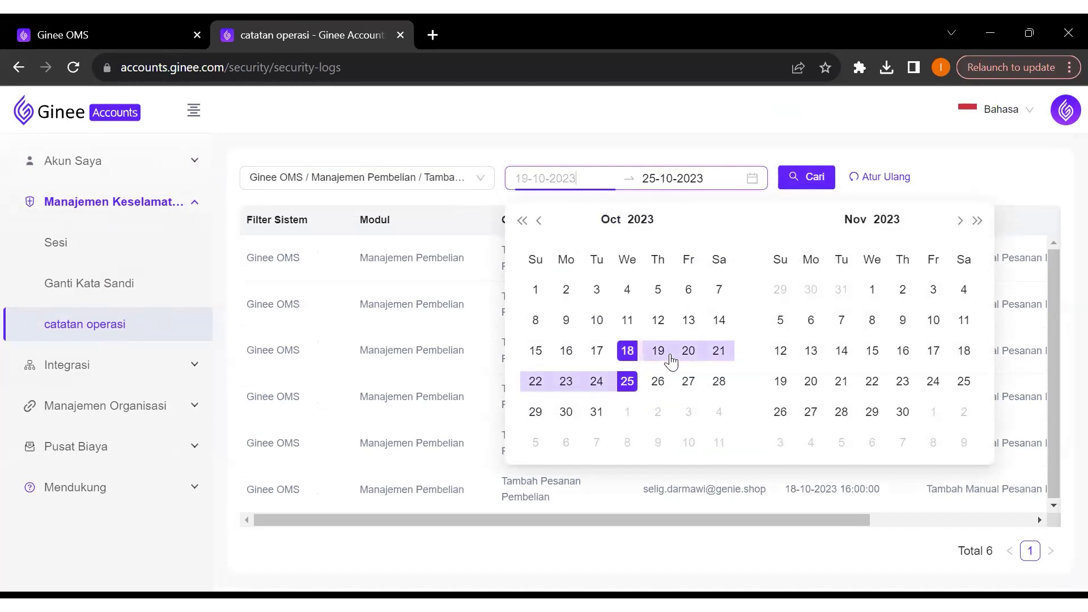
pyautogui.click(469, 476)
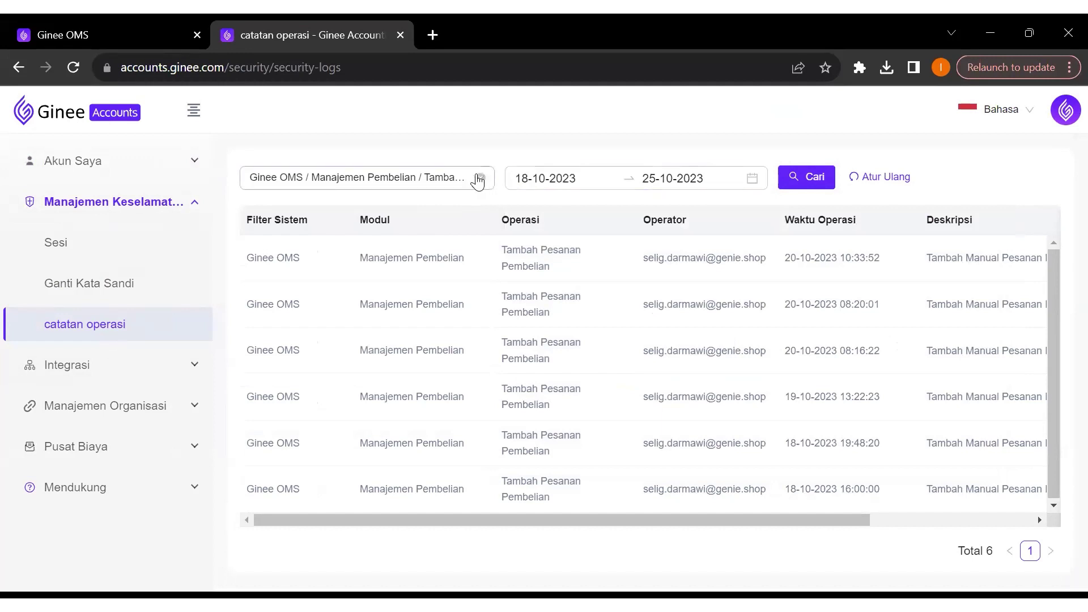
pyautogui.click(464, 186)
pyautogui.scroll(-2, 607, 286)
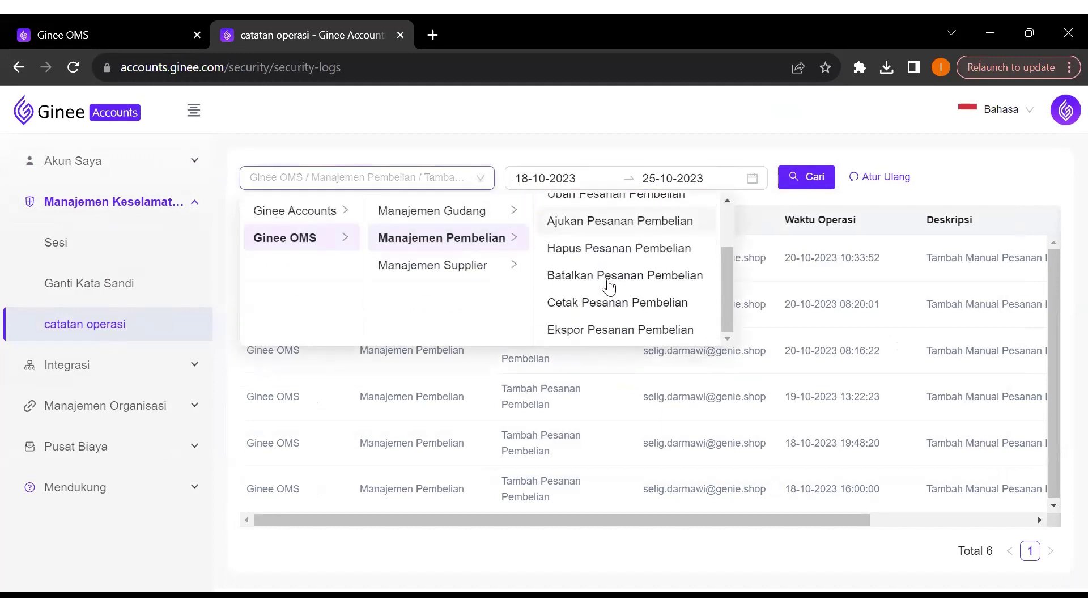
pyautogui.scroll(2, 609, 286)
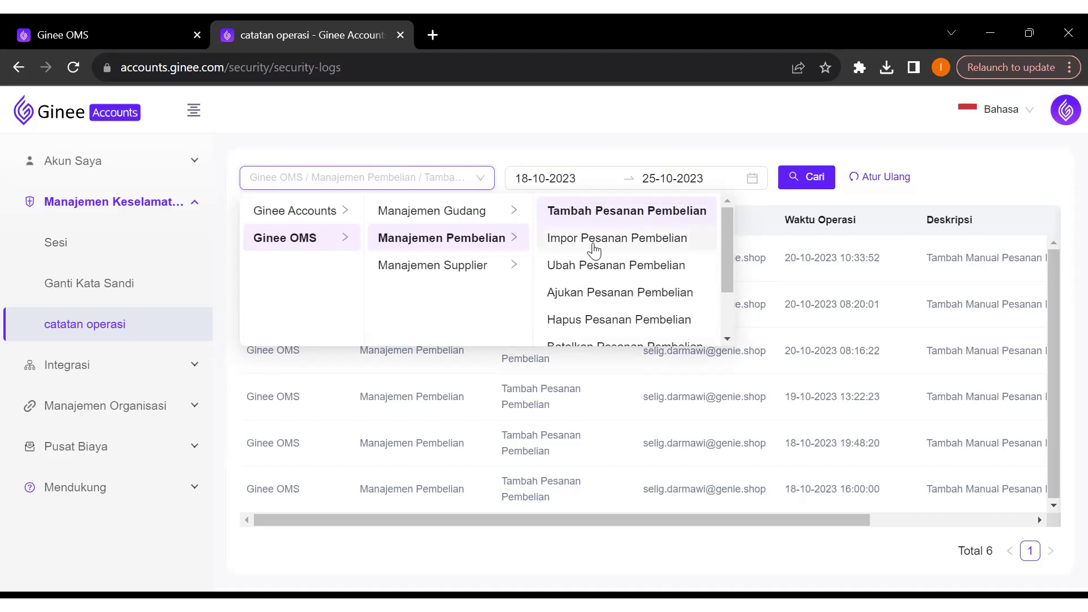
pyautogui.scroll(-1, 595, 261)
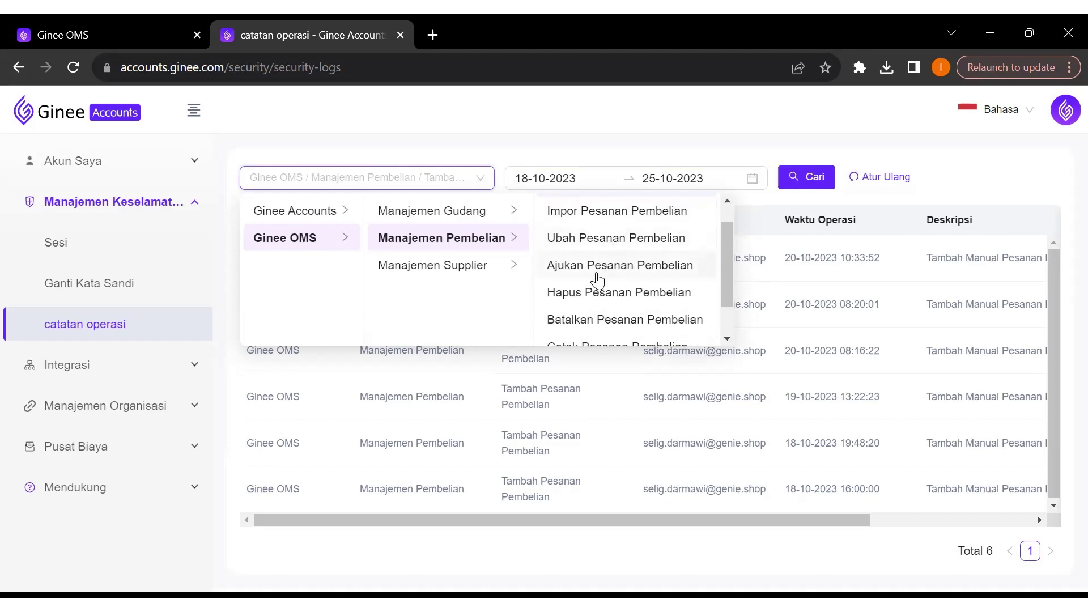
pyautogui.scroll(-1, 619, 294)
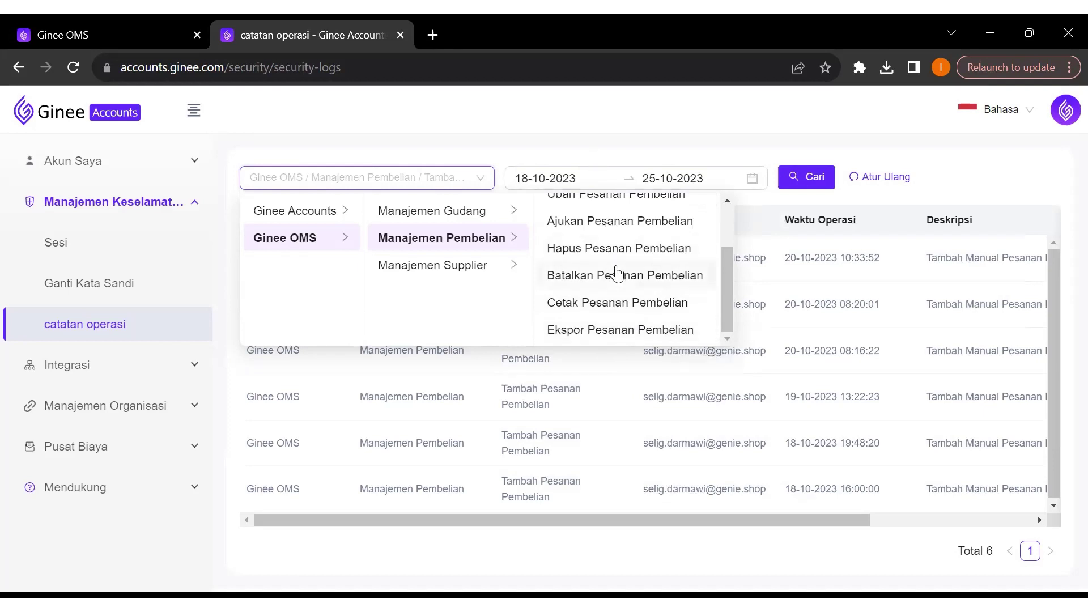
# Set the operation log filter to Ginee OMS / Manajemen Supplier and look through its available operations
pyautogui.click(464, 272)
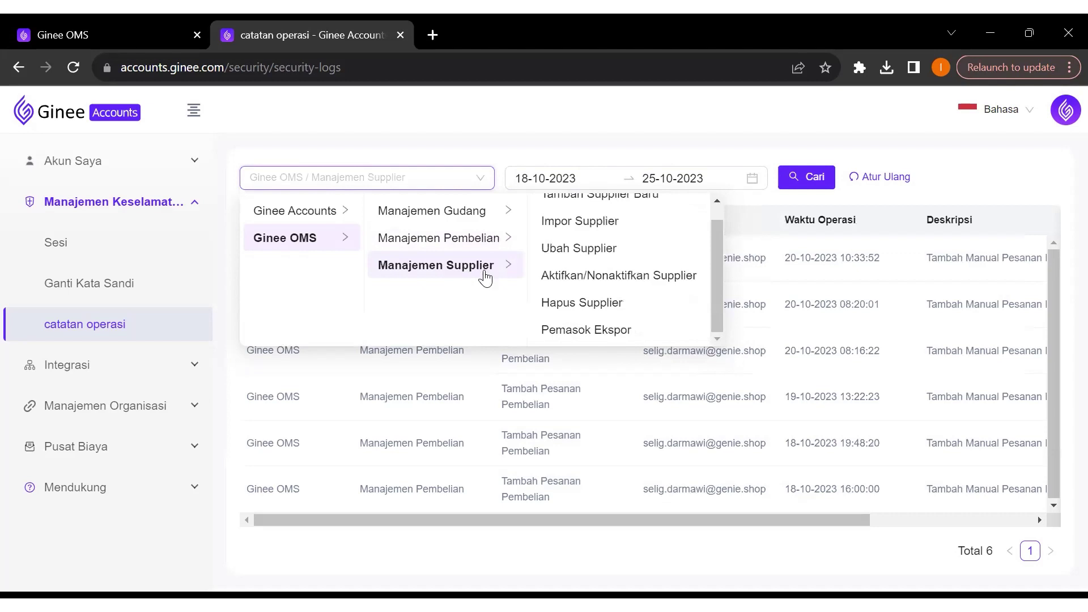
pyautogui.scroll(1, 603, 247)
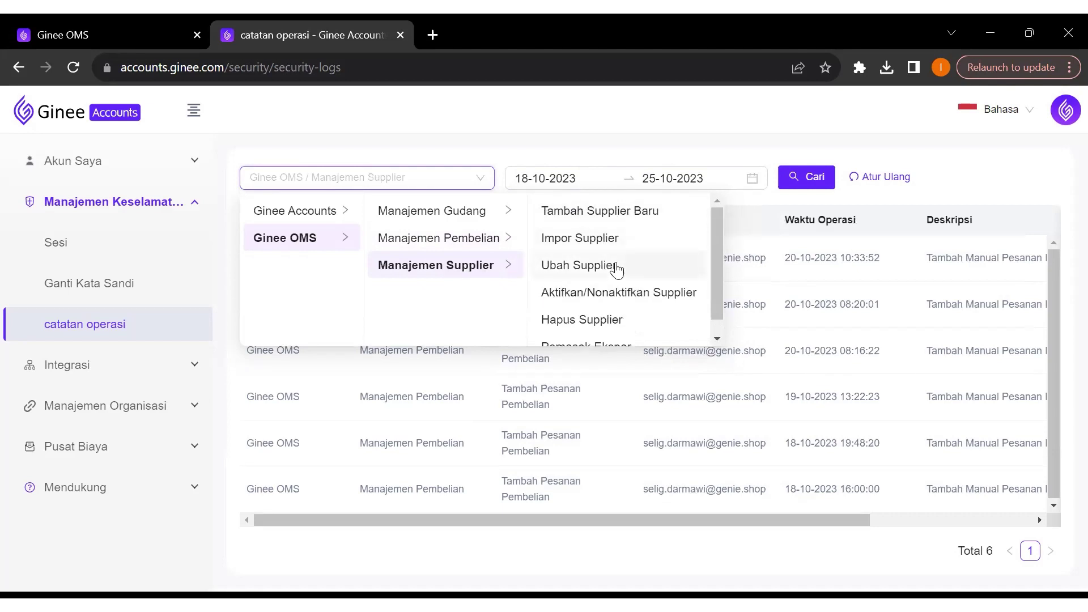
pyautogui.scroll(-1, 612, 283)
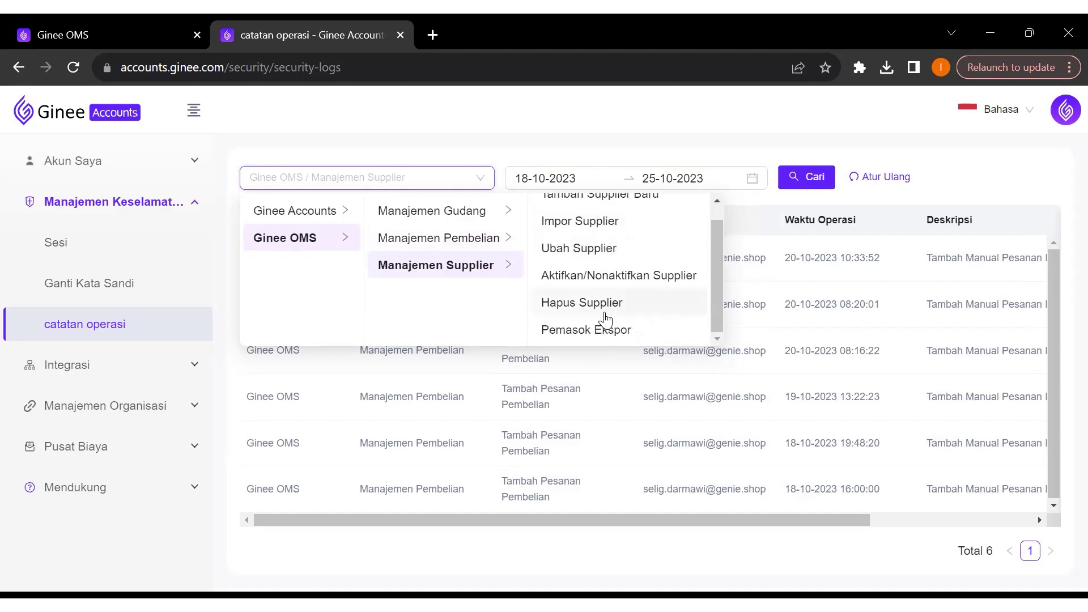
pyautogui.click(631, 151)
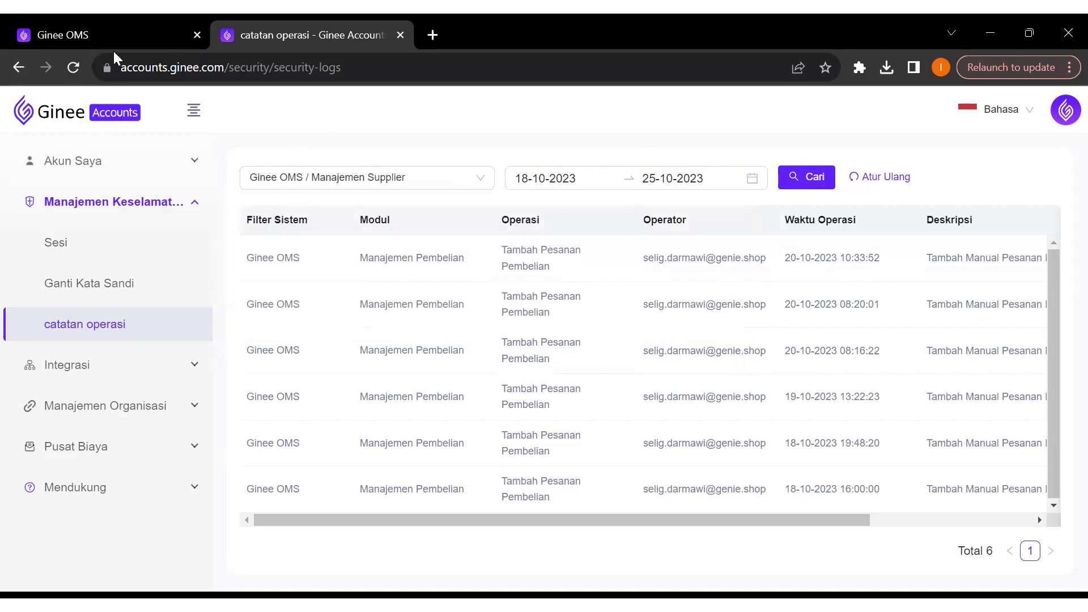
# Return to Ginee OMS, go to Pesanan Pembelian and start adding a new purchase order
pyautogui.click(195, 47)
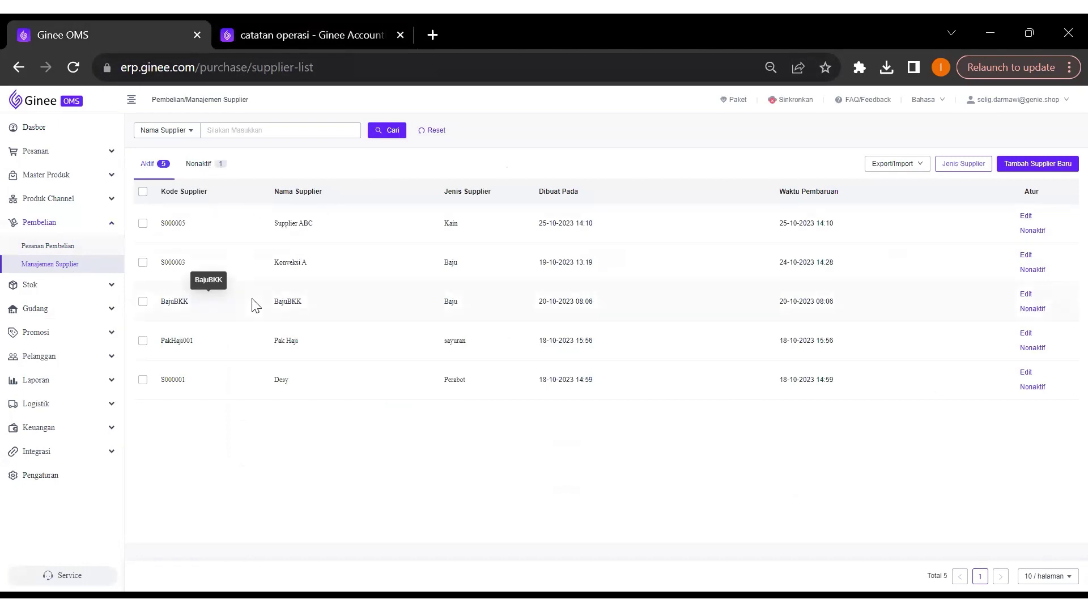
pyautogui.click(51, 249)
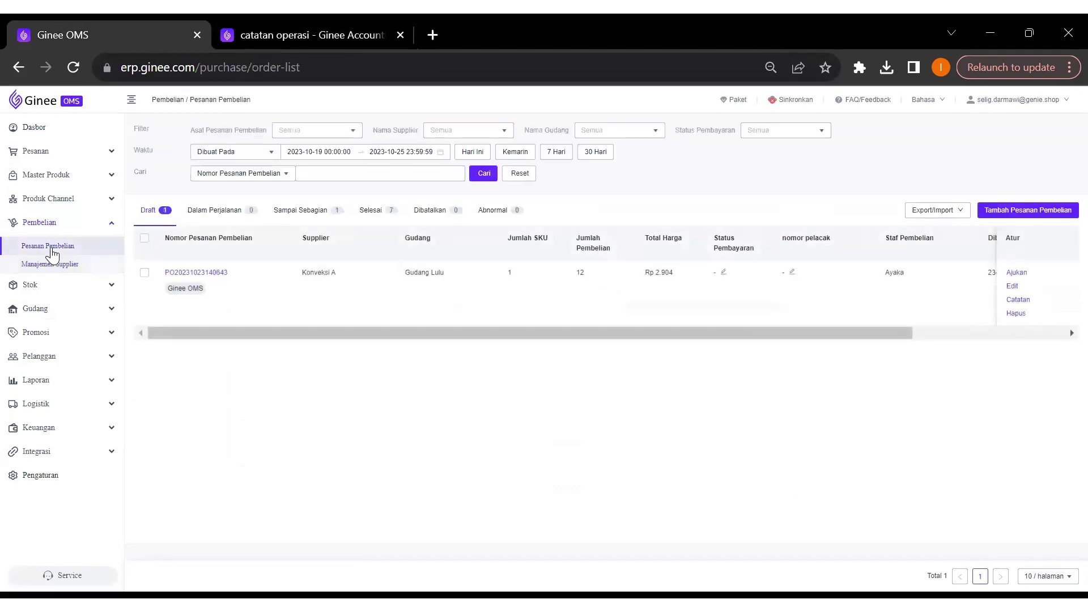
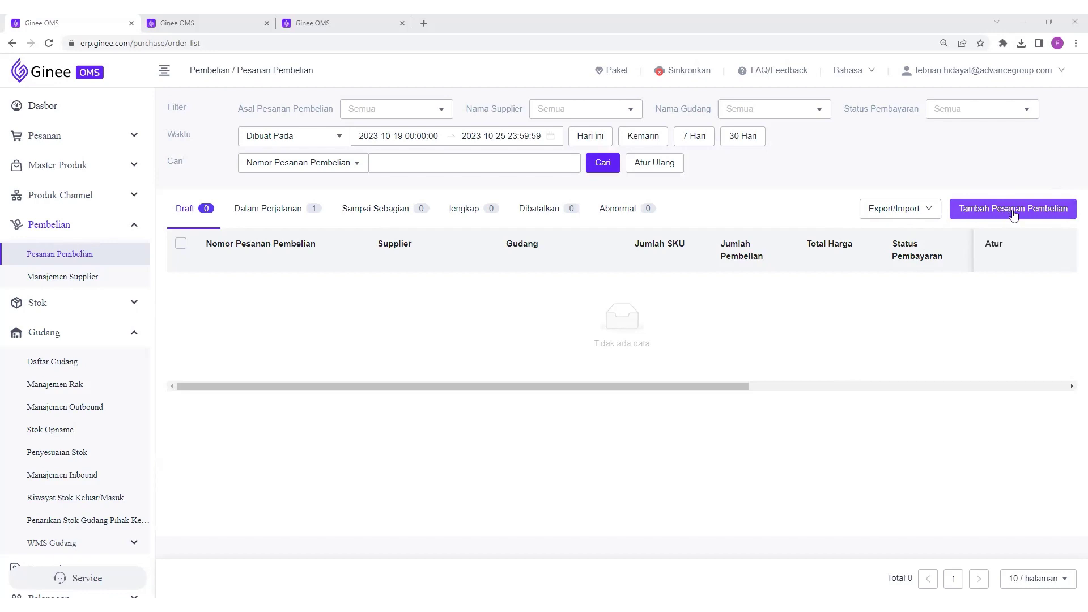
pyautogui.click(1013, 210)
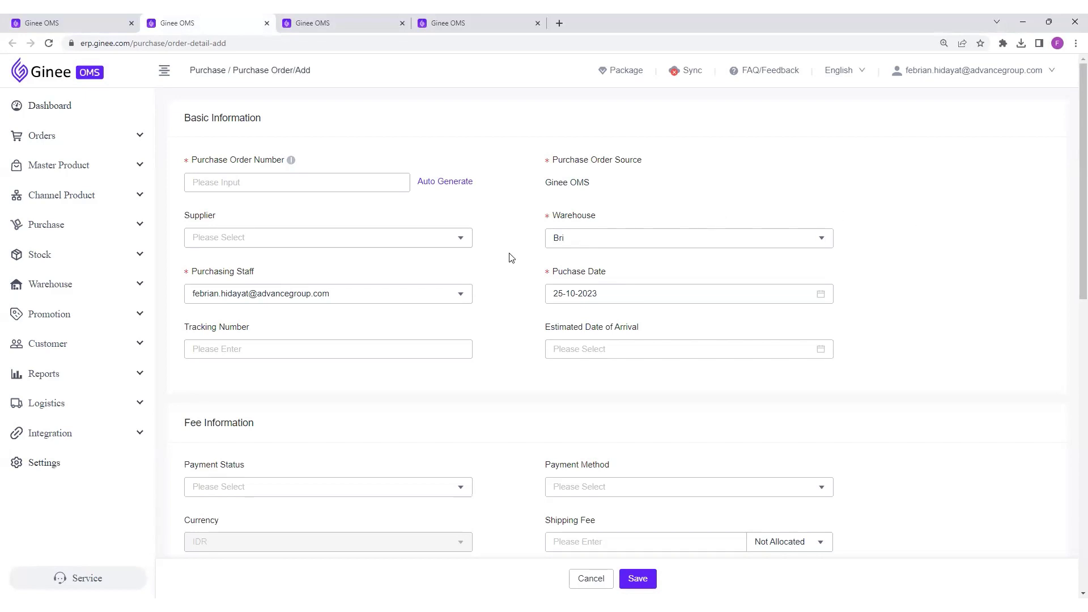
# Look over the new purchase order form and auto-generate its Purchase Order Number
pyautogui.scroll(-10, 512, 258)
pyautogui.scroll(-3, 511, 258)
pyautogui.scroll(15, 512, 258)
pyautogui.click(275, 177)
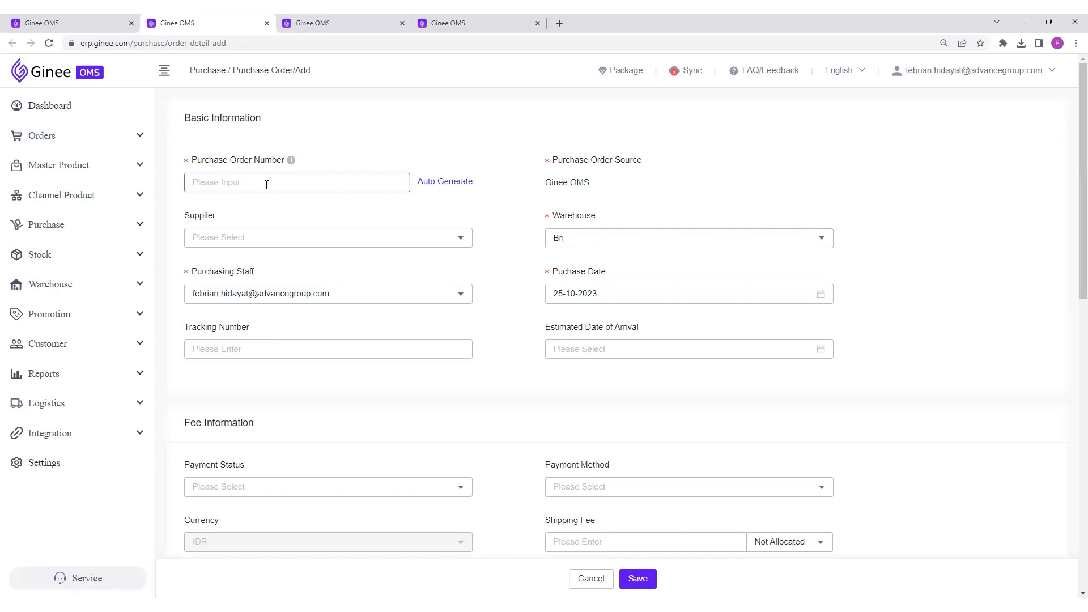
pyautogui.click(367, 185)
pyautogui.click(441, 182)
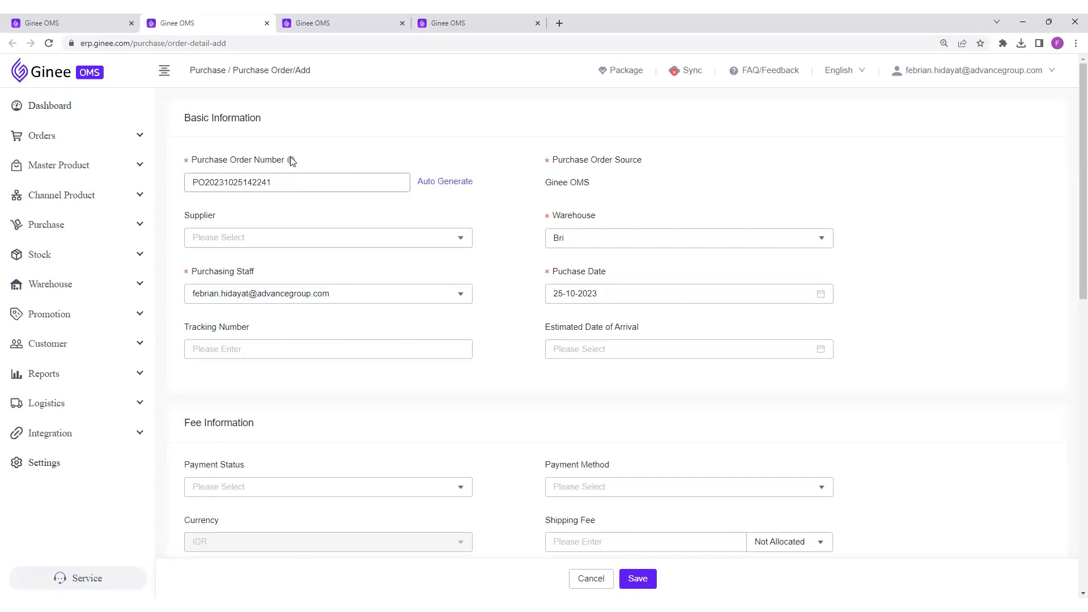
pyautogui.moveTo(291, 161)
# Choose admin as the Supplier of the new purchase order
pyautogui.click(340, 240)
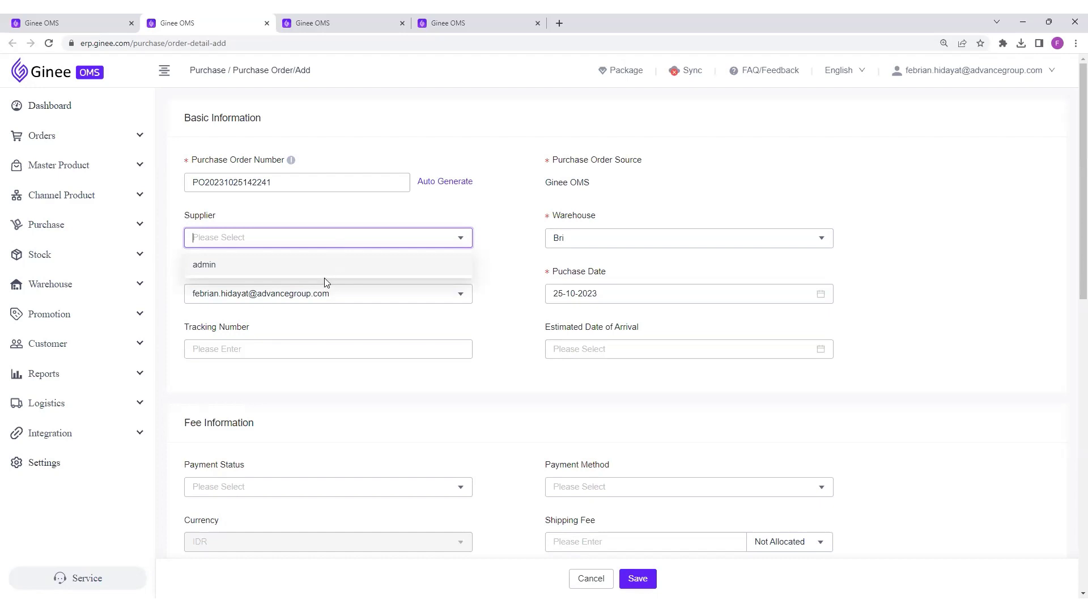
pyautogui.click(503, 241)
pyautogui.click(430, 240)
pyautogui.click(328, 266)
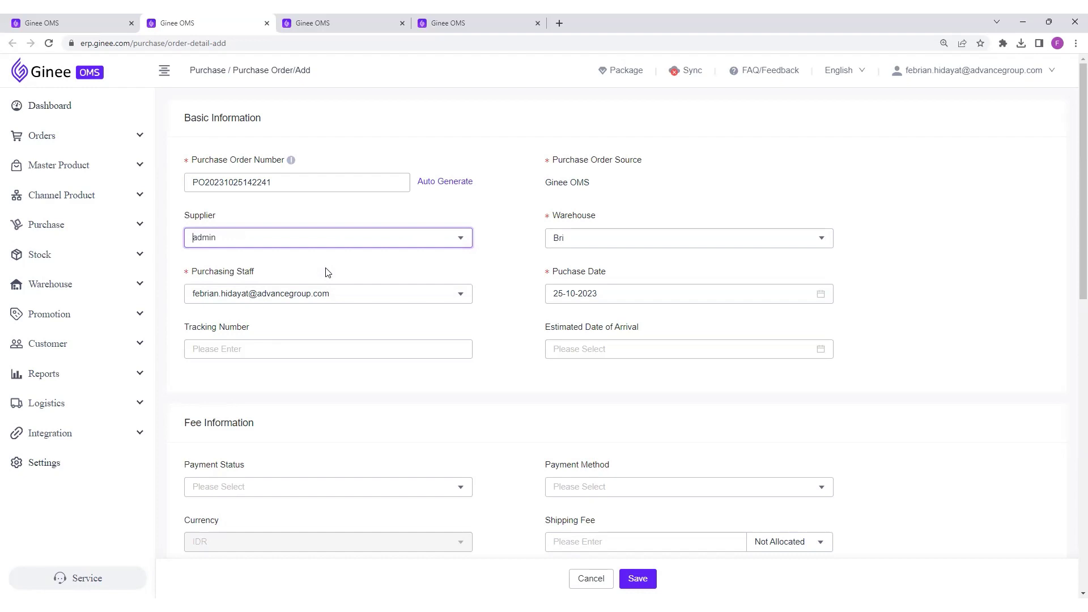
# Set the Warehouse of the purchase order to Default Warehouse, checking the other warehouses offered
pyautogui.click(603, 239)
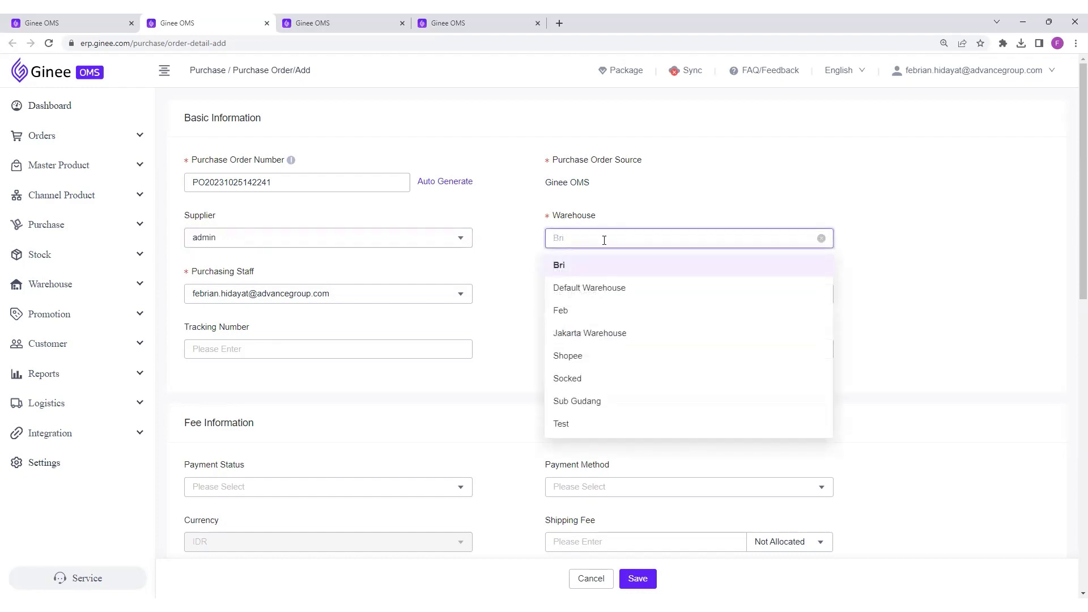
pyautogui.click(569, 266)
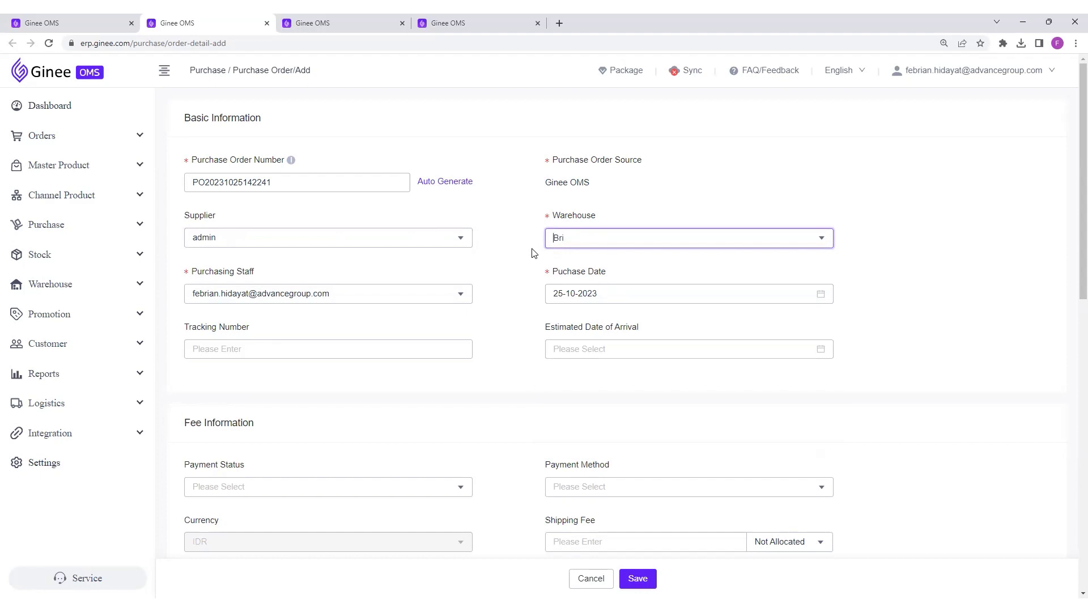
pyautogui.click(586, 240)
pyautogui.scroll(-1, 626, 368)
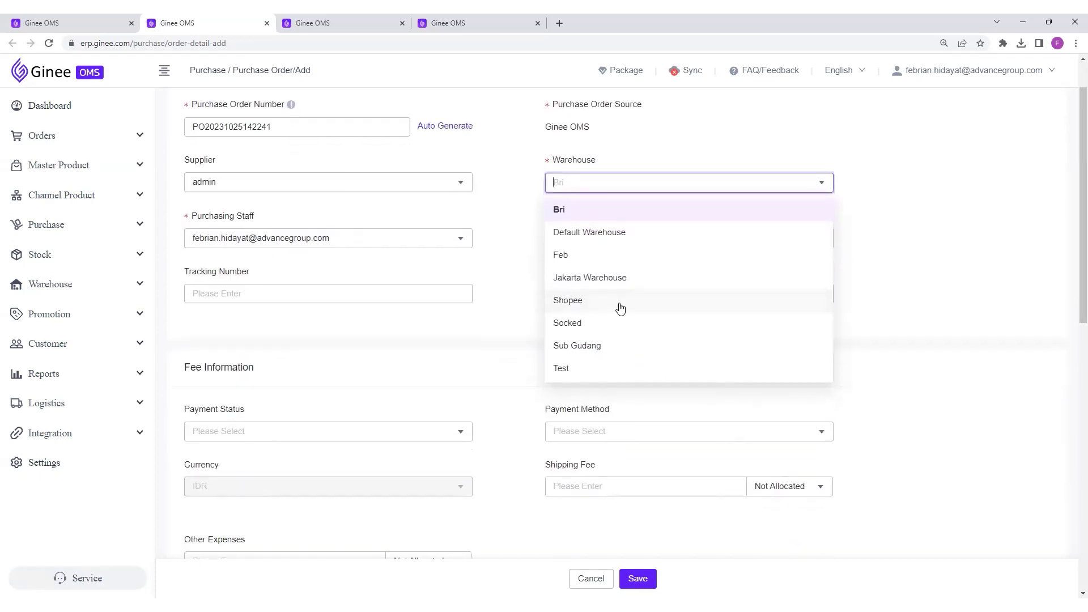
pyautogui.click(594, 236)
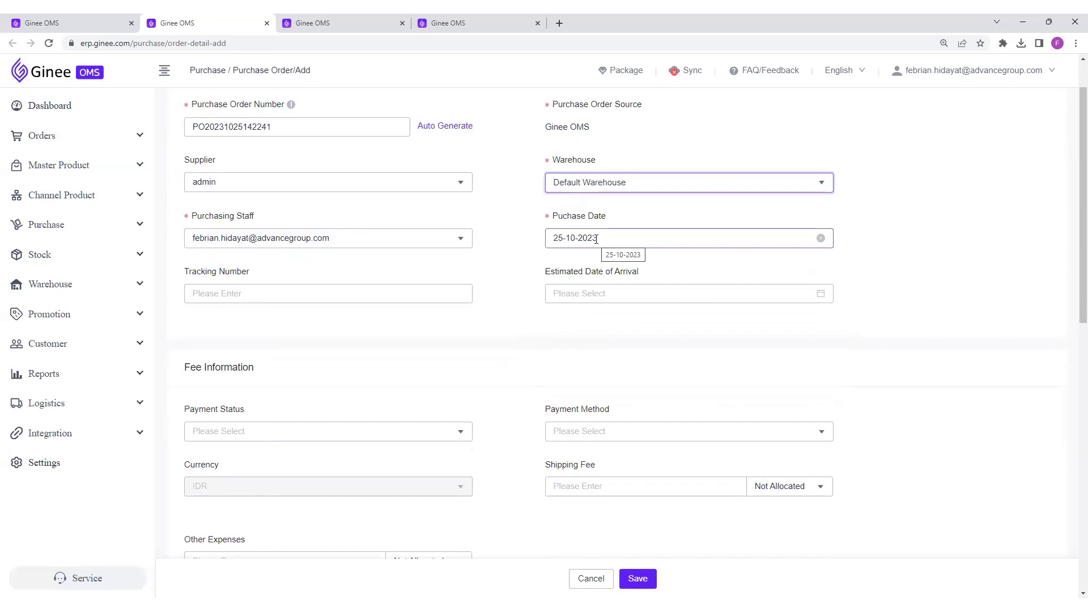
pyautogui.scroll(1, 596, 238)
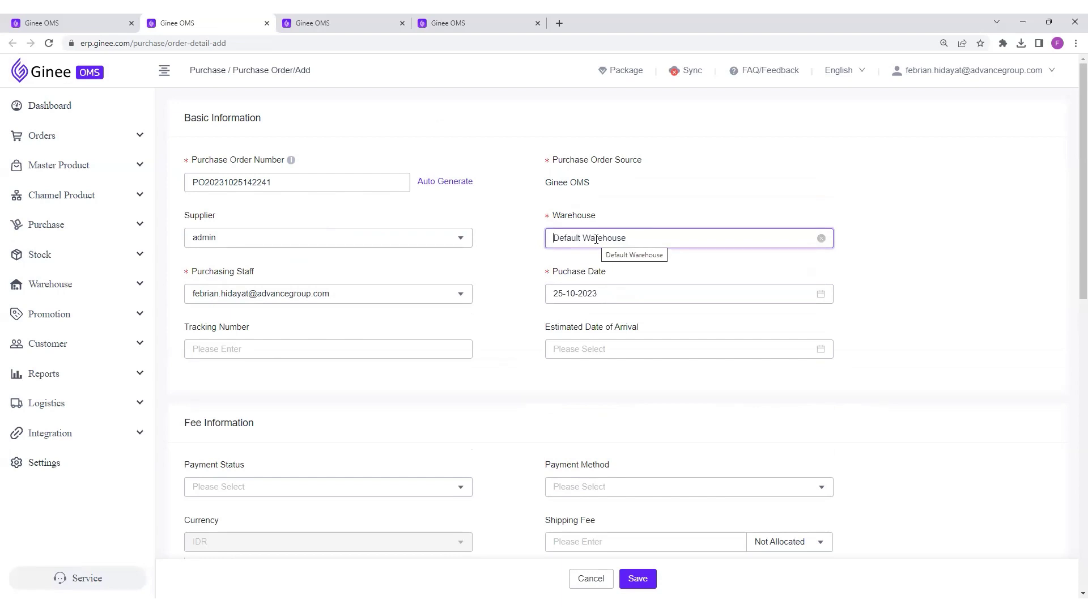
pyautogui.click(596, 238)
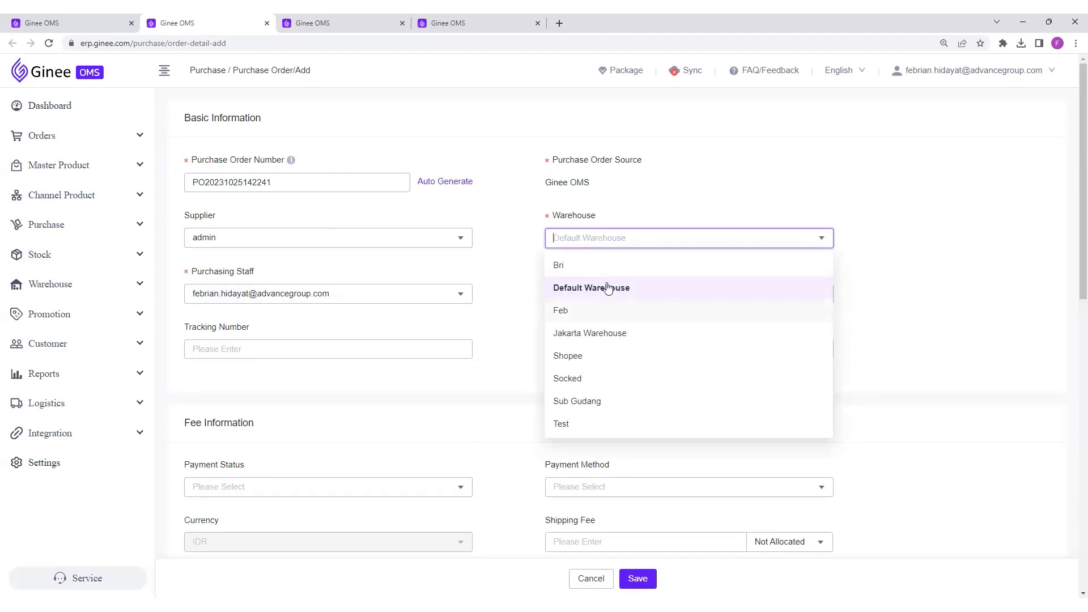
pyautogui.click(574, 290)
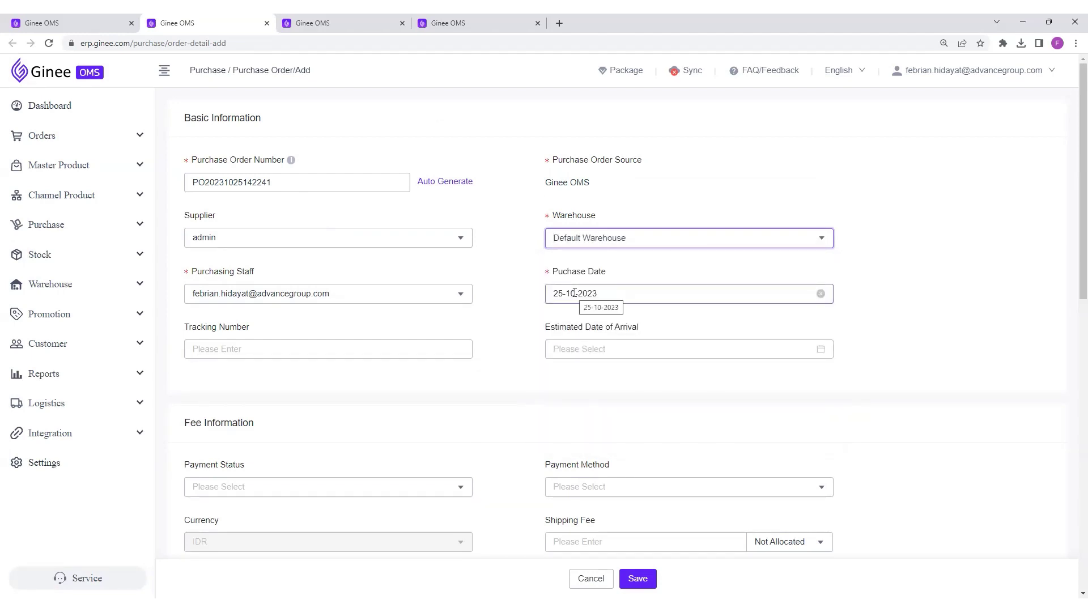
pyautogui.click(665, 236)
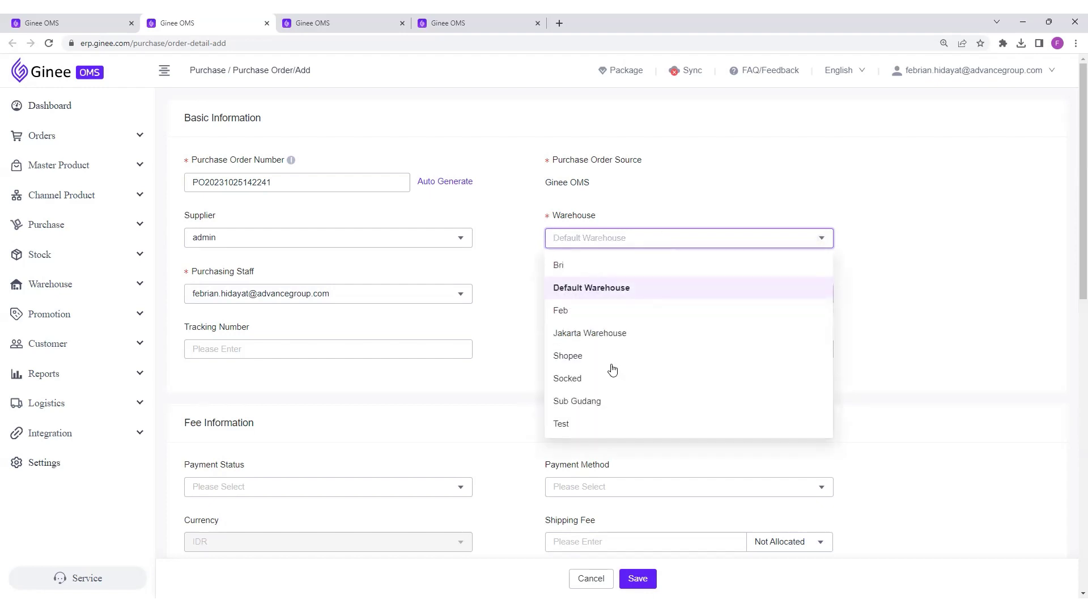
pyautogui.click(524, 344)
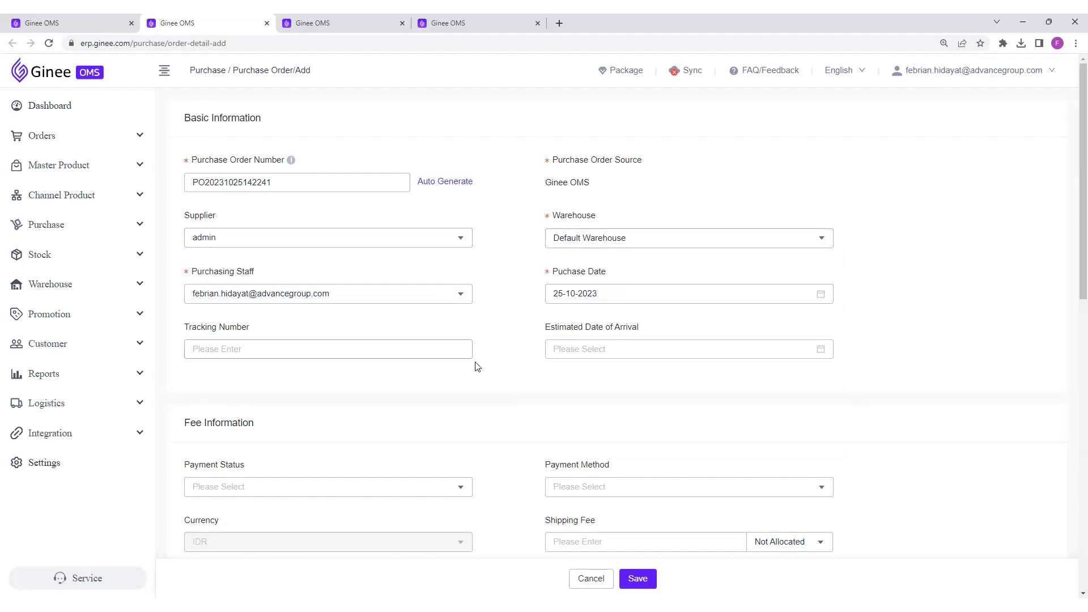
# Select the staff member's e-mail account as the Purchasing Staff of the purchase order
pyautogui.click(387, 301)
pyautogui.click(389, 330)
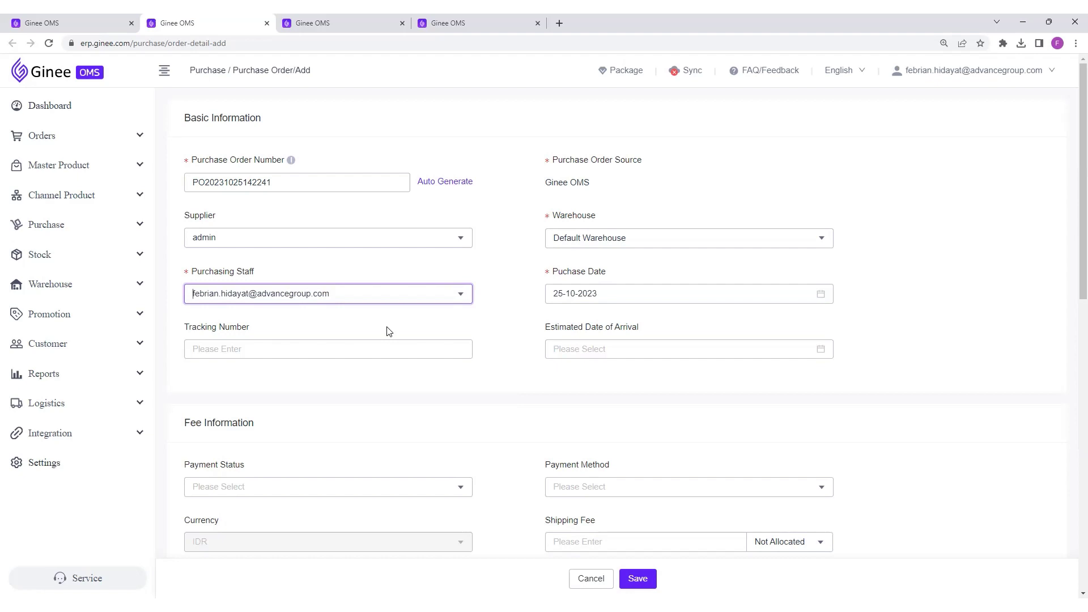
pyautogui.click(369, 294)
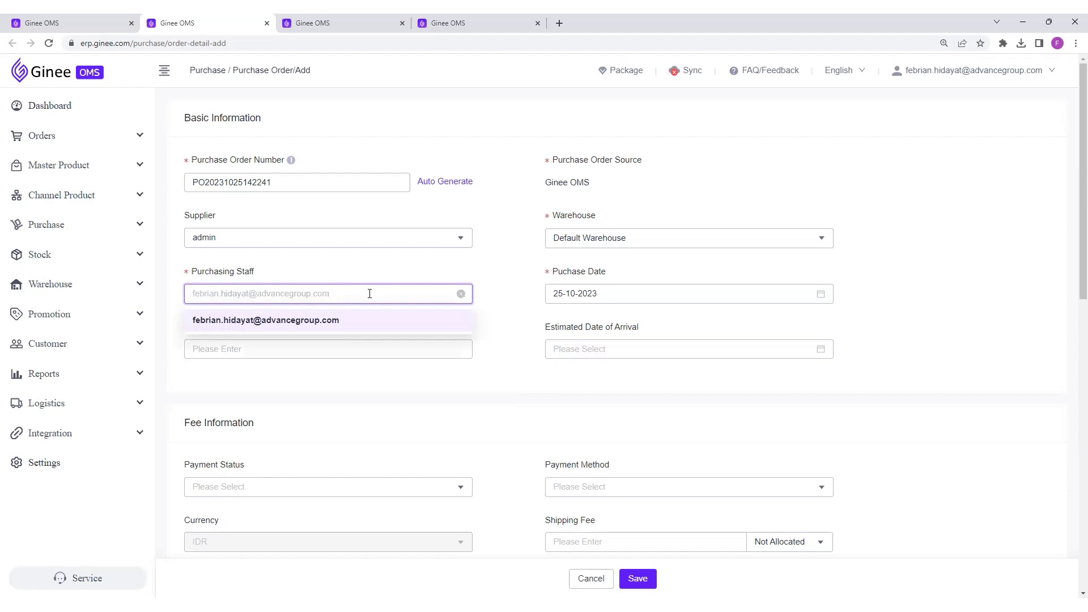
pyautogui.click(355, 328)
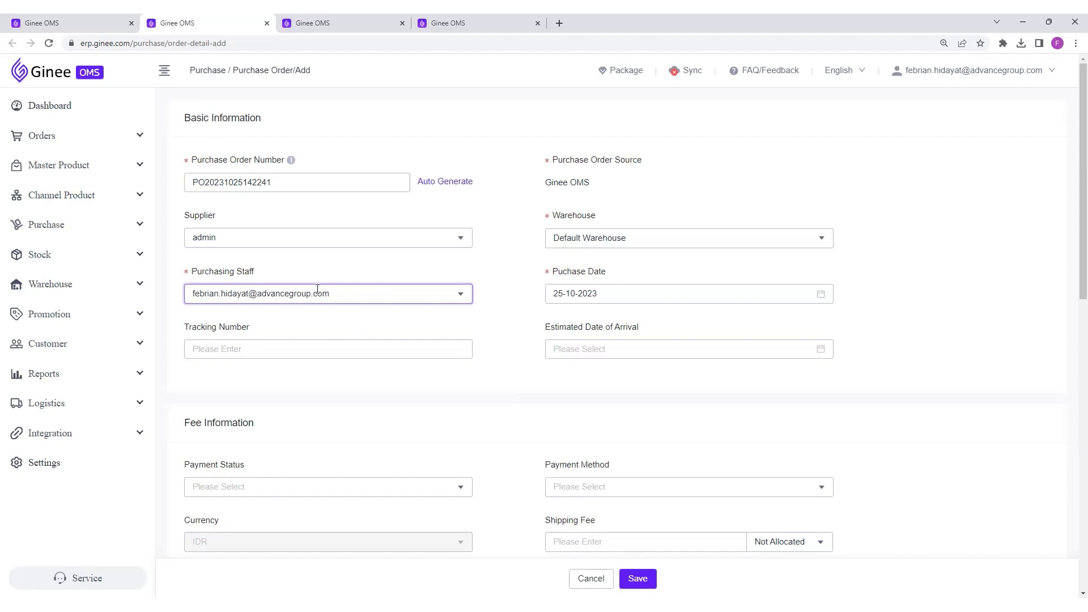
pyautogui.click(336, 295)
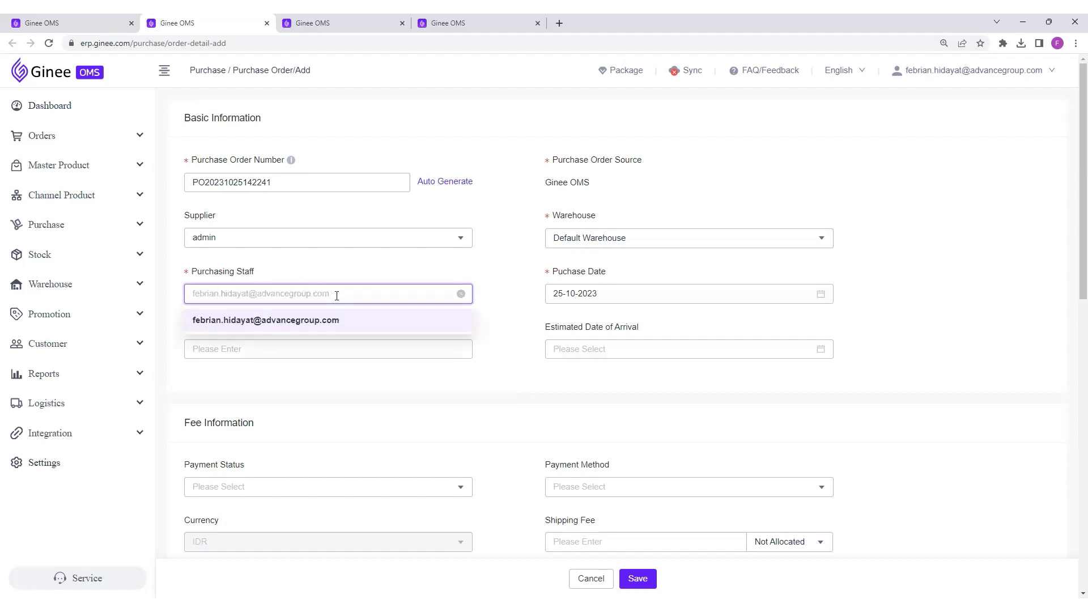
pyautogui.click(342, 321)
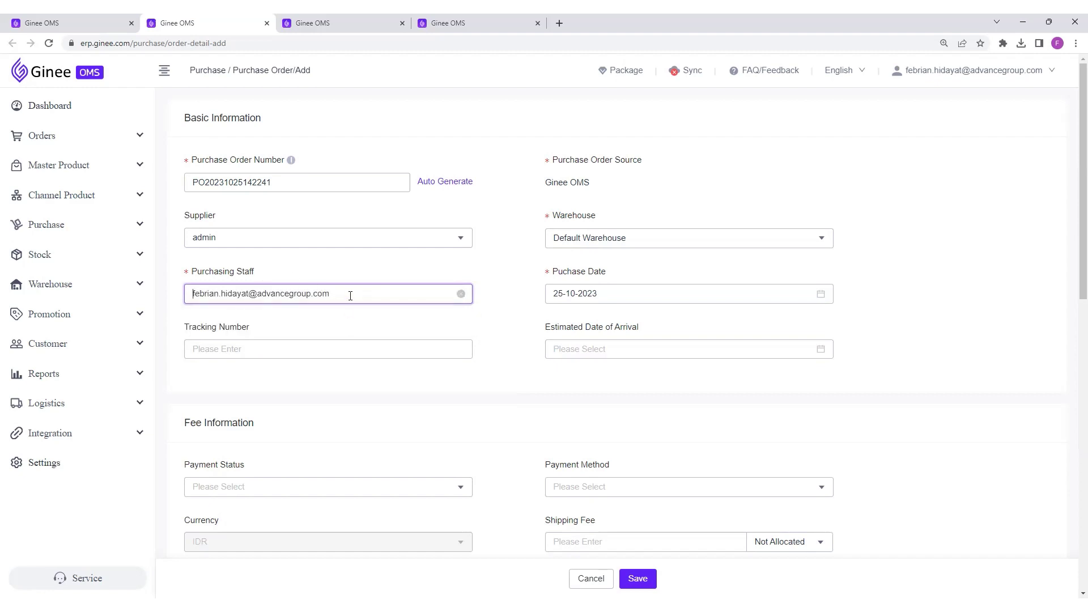
pyautogui.click(350, 295)
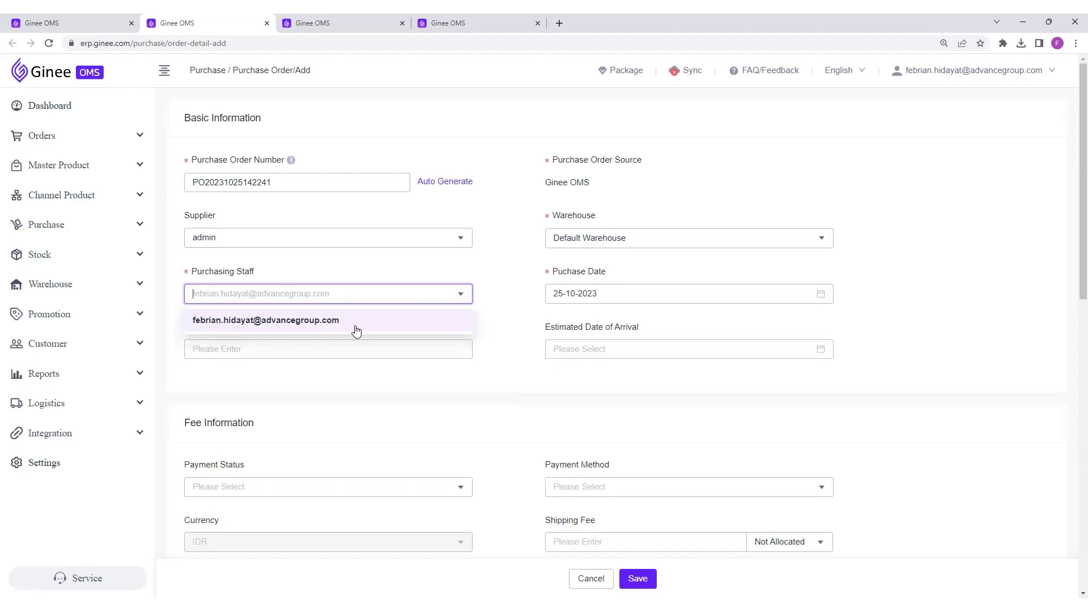
pyautogui.click(377, 322)
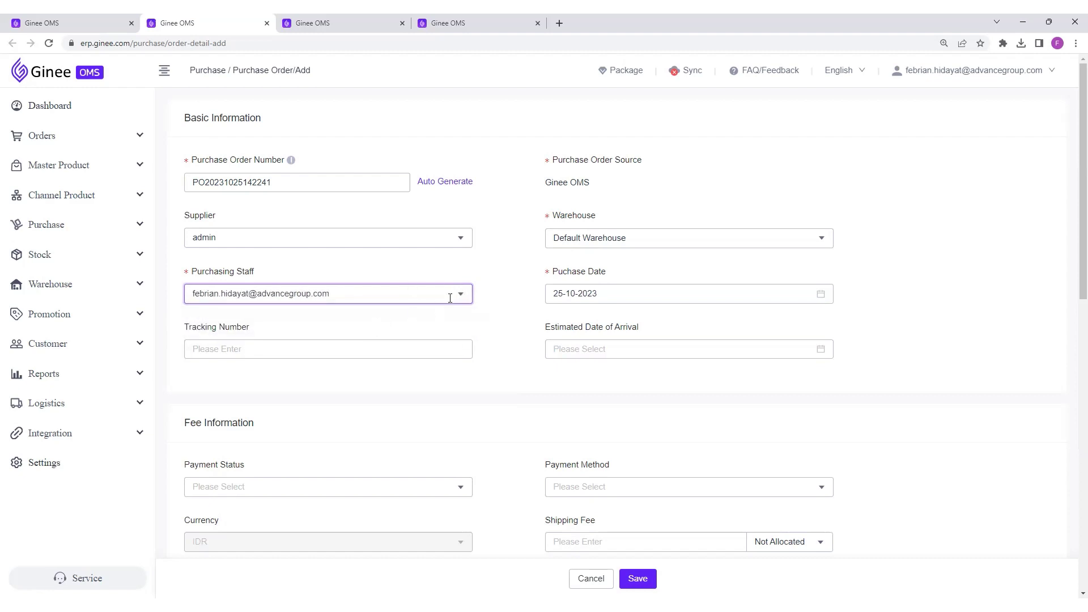
# Check the Purchase Date calendar and the Tracking Number field, and set the Estimated Date of Arrival to 31-10-2023
pyautogui.click(601, 294)
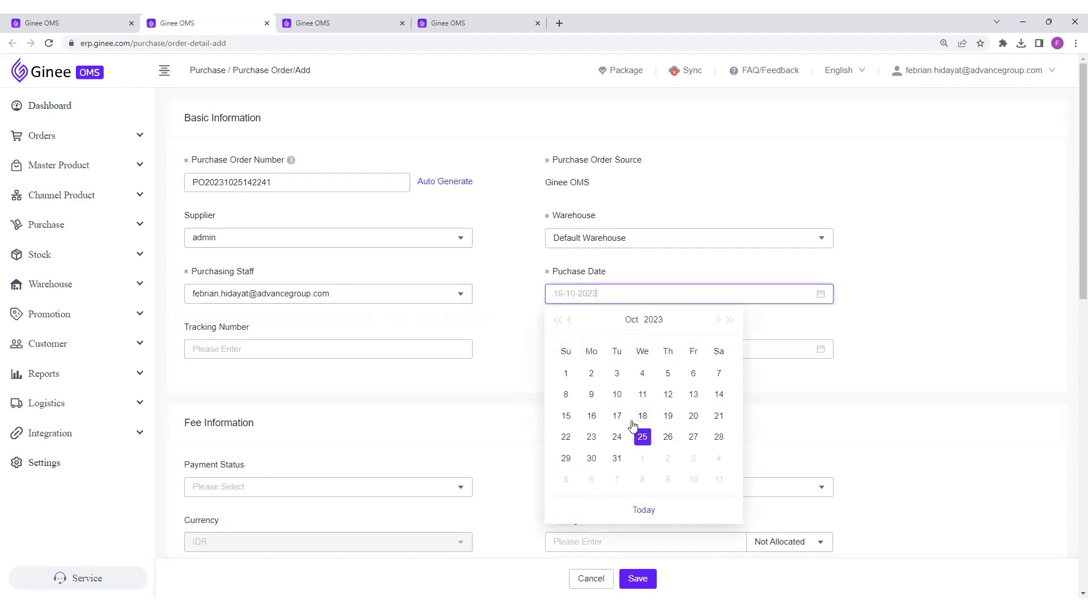
pyautogui.click(515, 363)
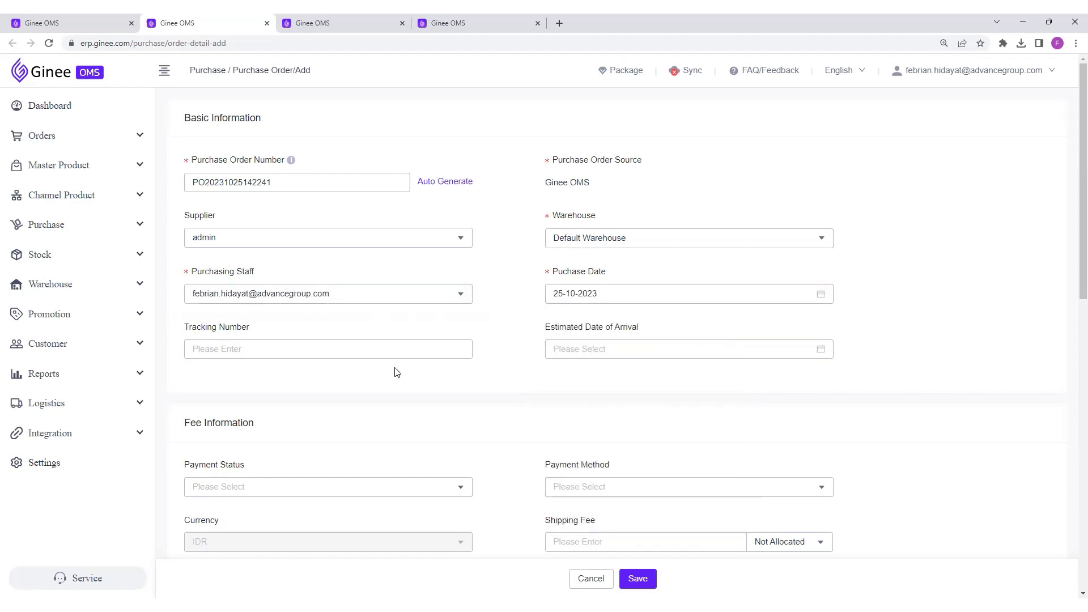
pyautogui.click(355, 344)
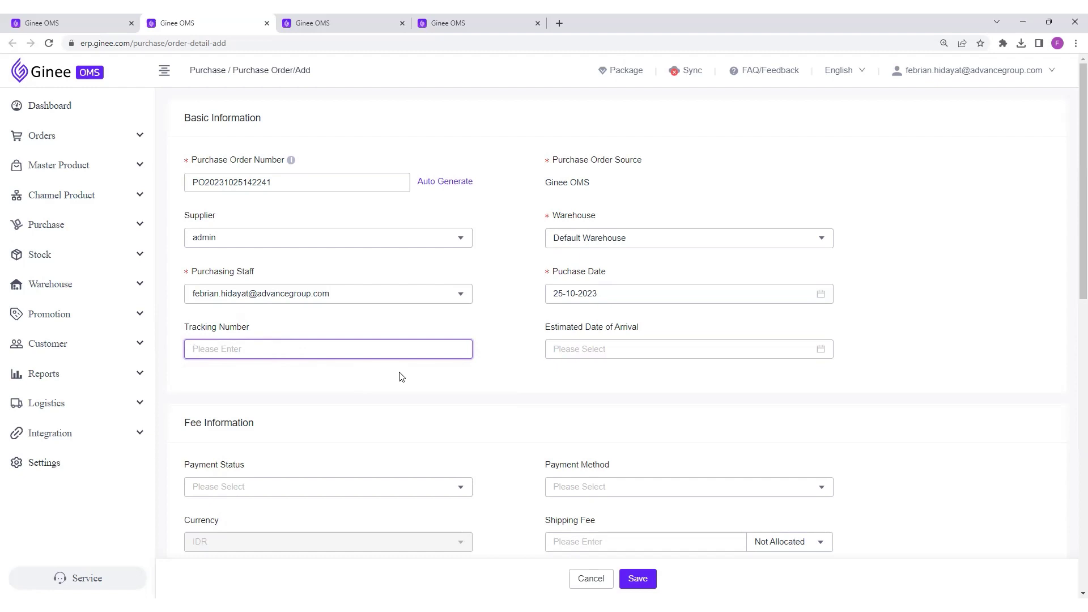
pyautogui.click(634, 351)
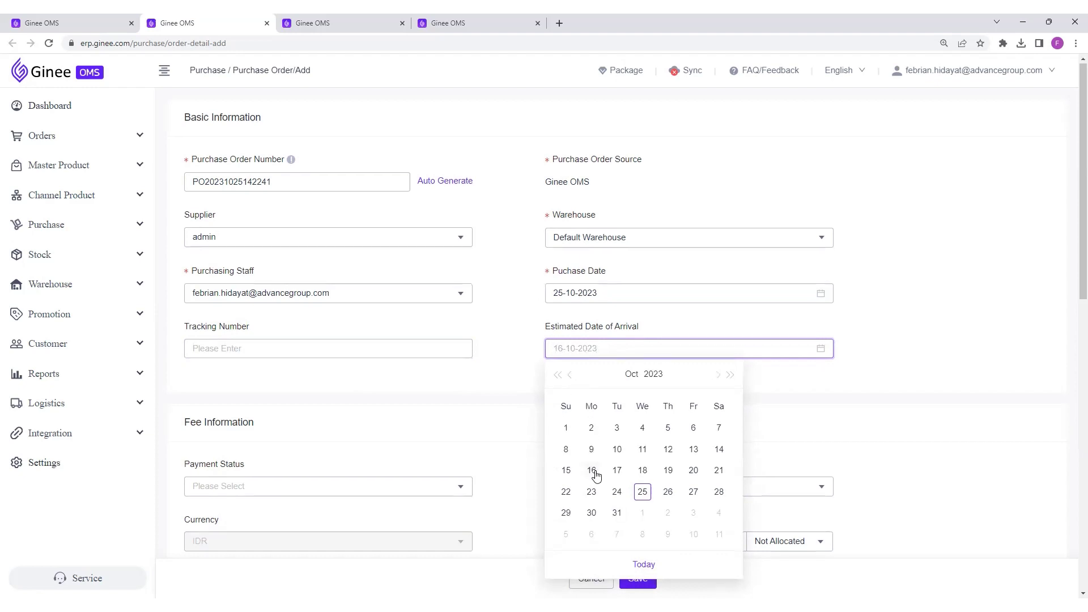
pyautogui.click(619, 514)
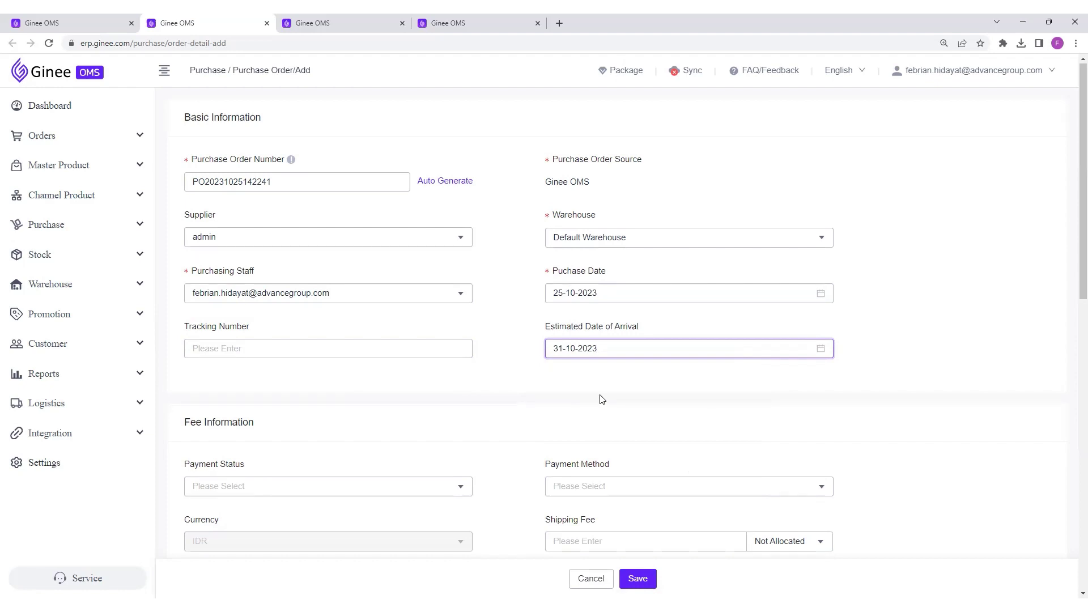
pyautogui.scroll(-2, 602, 400)
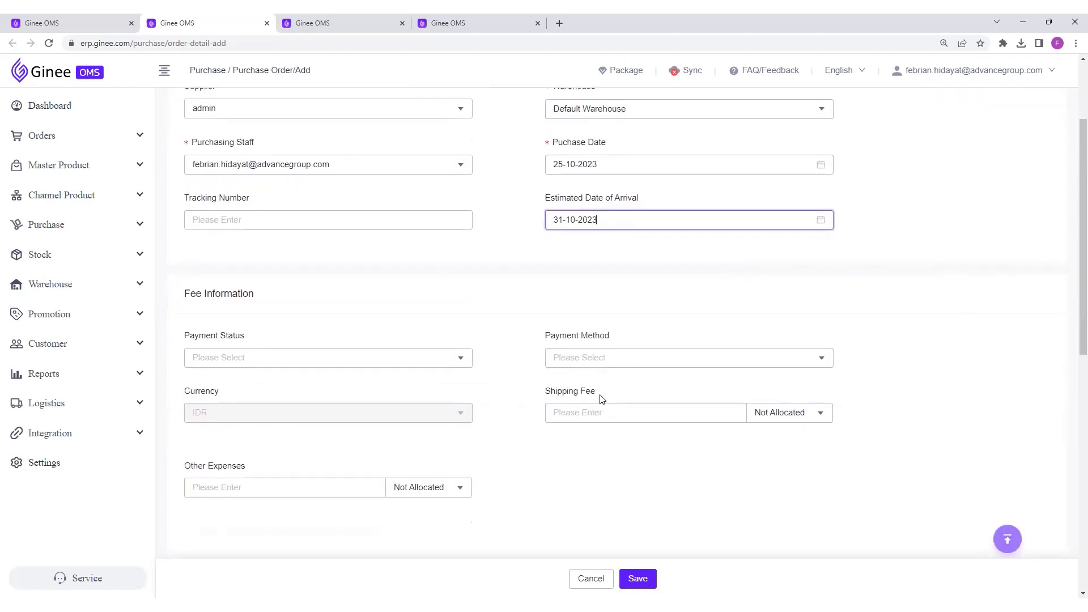
pyautogui.scroll(2, 602, 399)
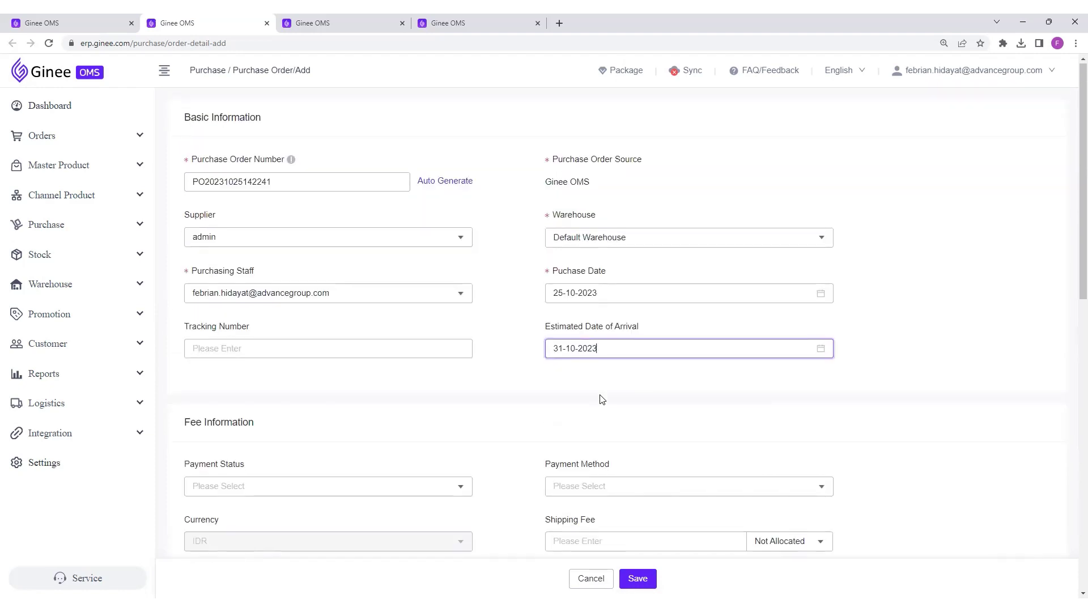
pyautogui.scroll(-1, 602, 399)
pyautogui.scroll(1, 257, 365)
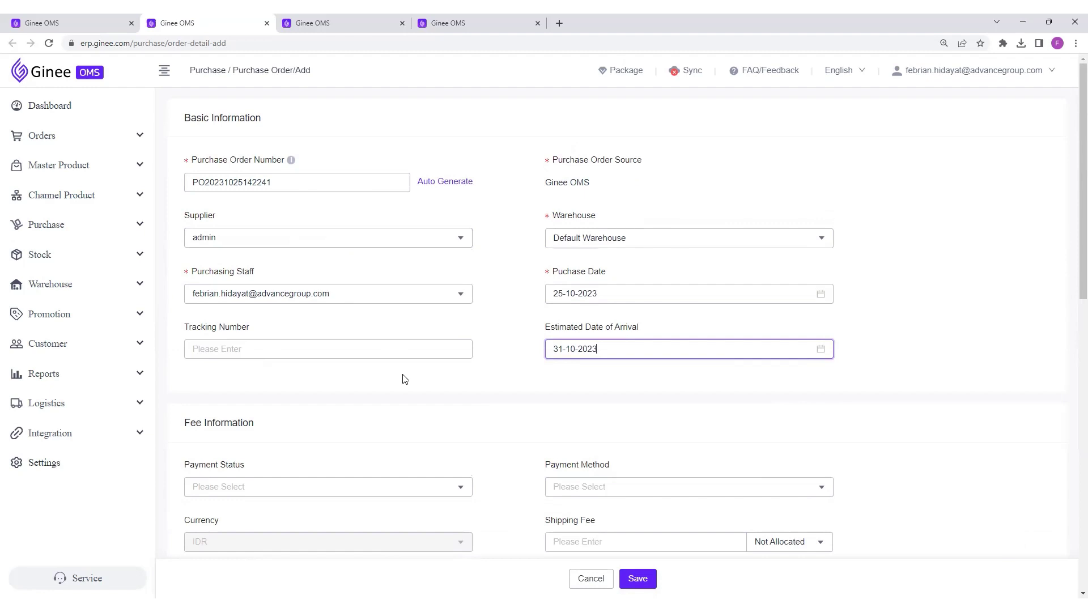
# Check the Payment Status options under Fee Information and switch the interface language to Bahasa
pyautogui.scroll(-3, 405, 377)
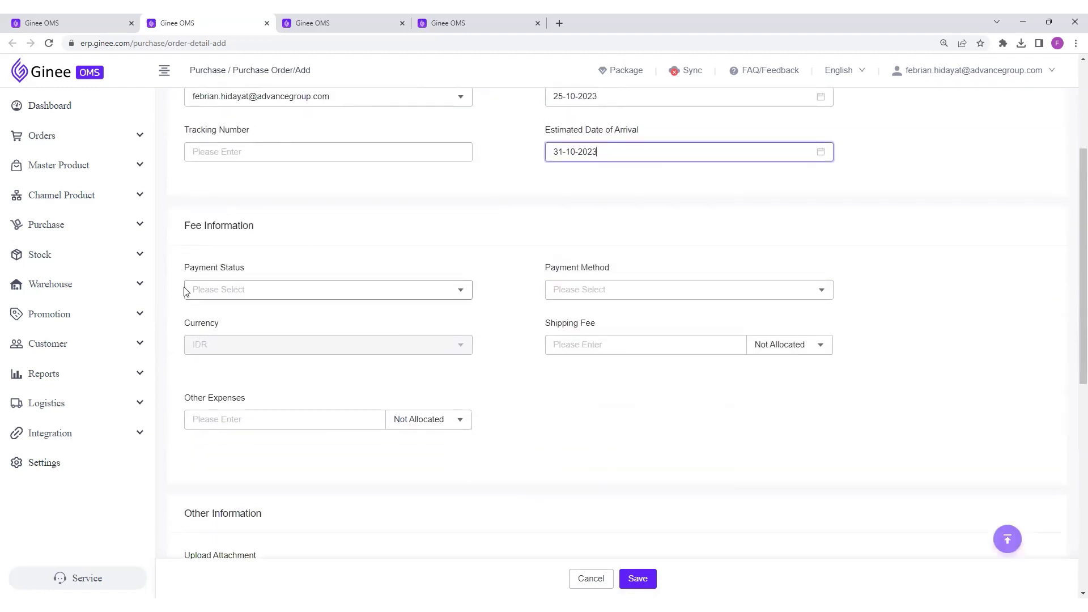
pyautogui.click(266, 294)
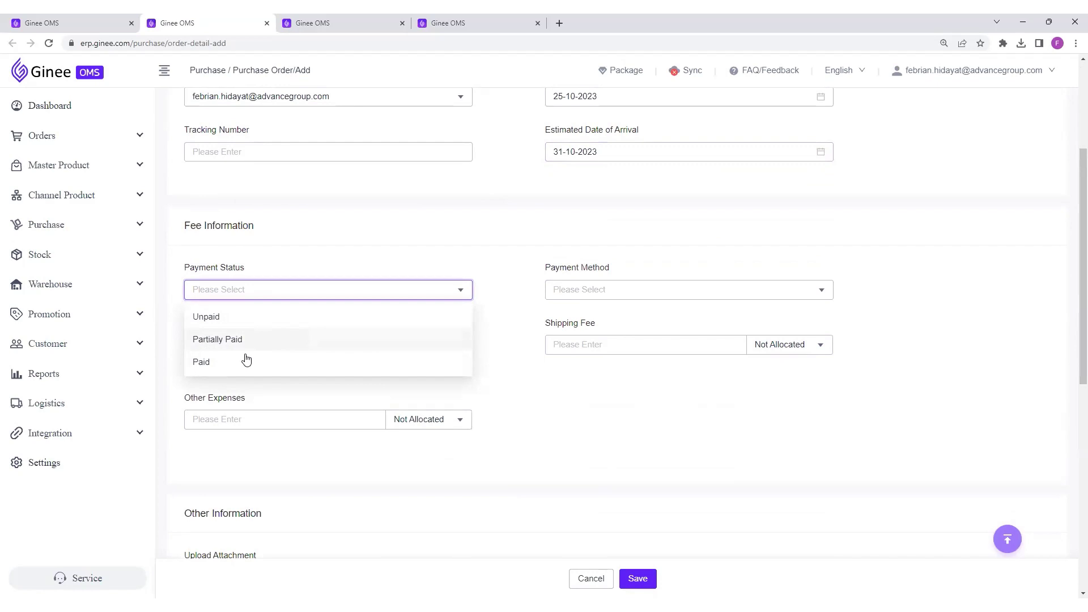
pyautogui.click(842, 74)
pyautogui.click(842, 99)
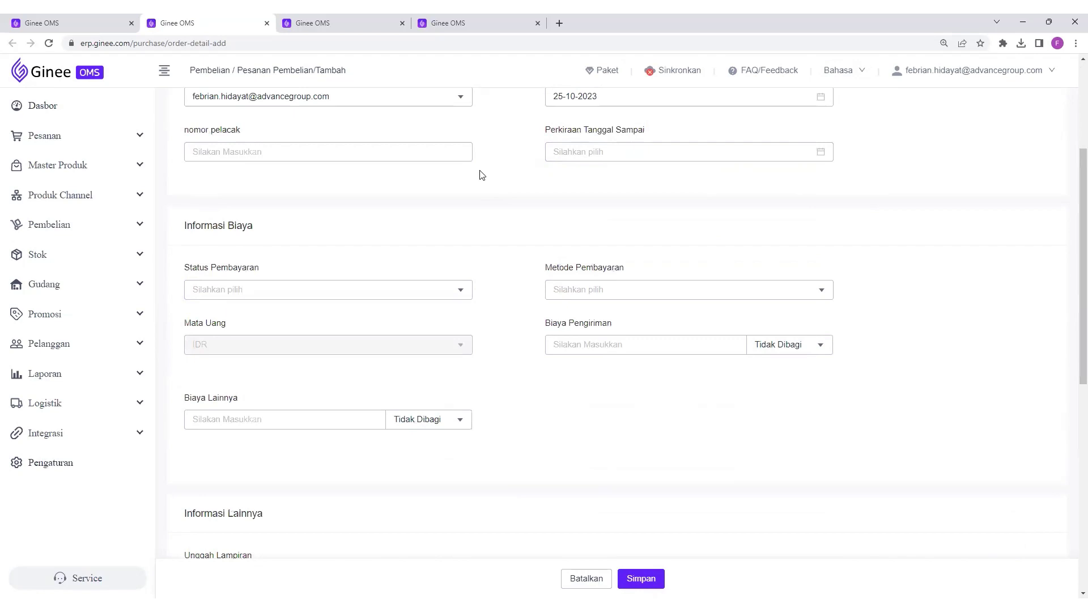
# Review the options offered for Status Pembayaran and Metode Pembayaran in the order's Informasi Biaya section
pyautogui.click(277, 291)
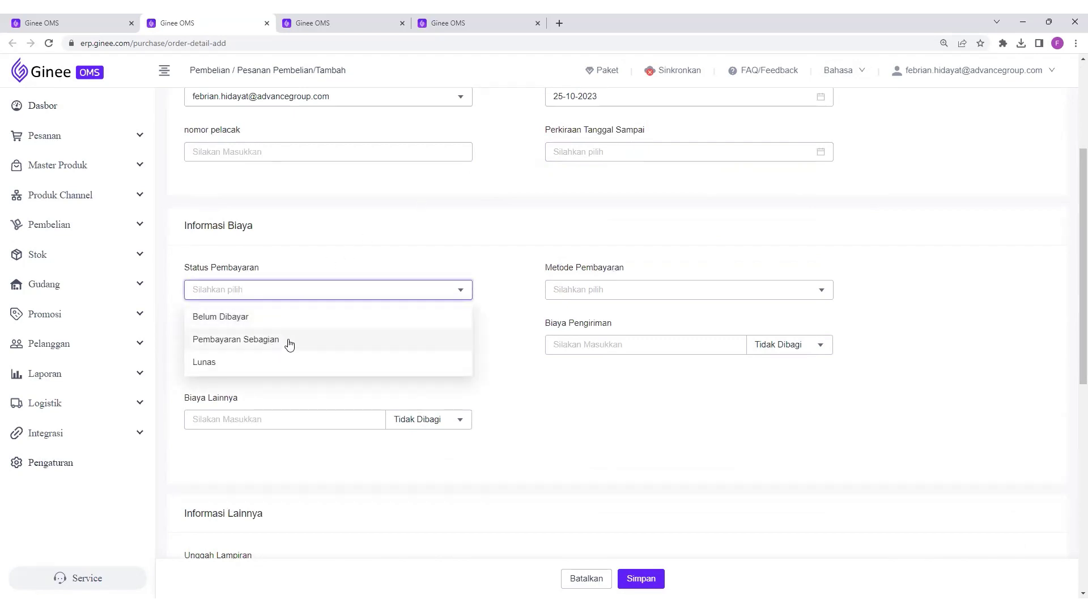
pyautogui.click(503, 316)
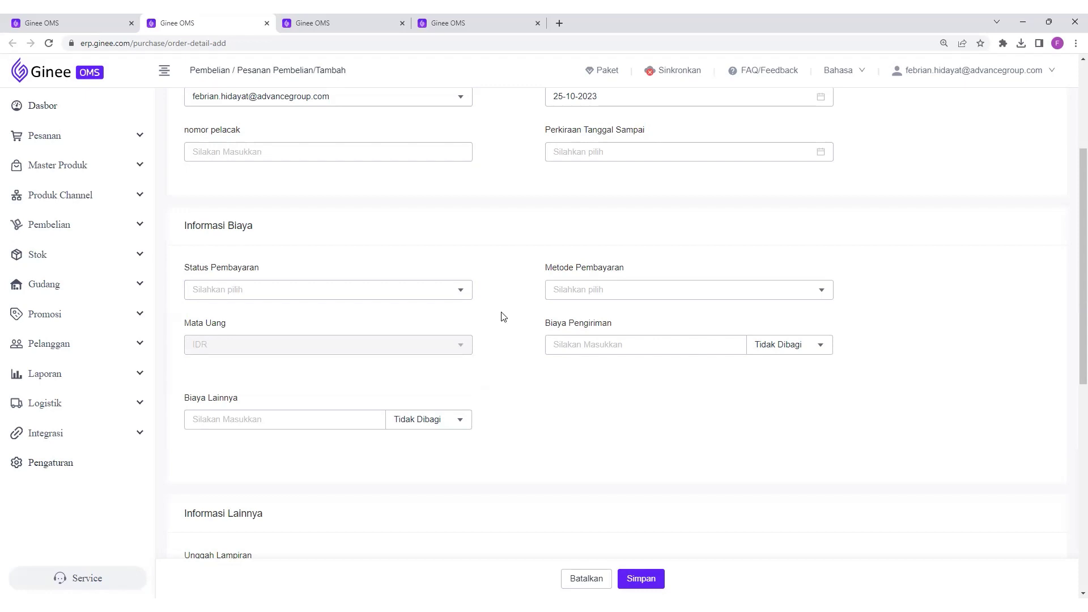
pyautogui.click(412, 298)
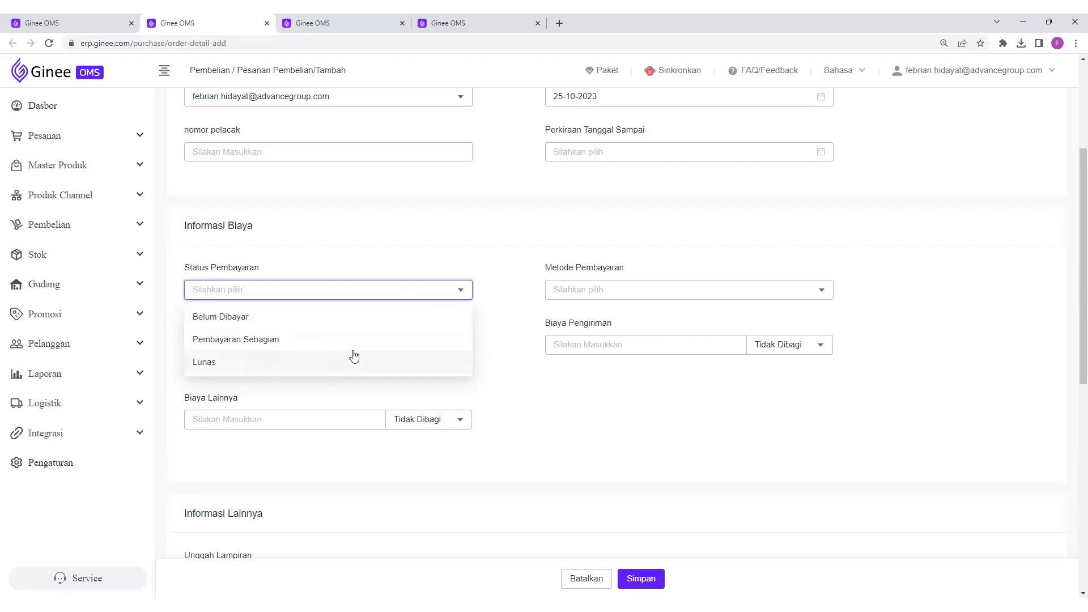
pyautogui.click(514, 356)
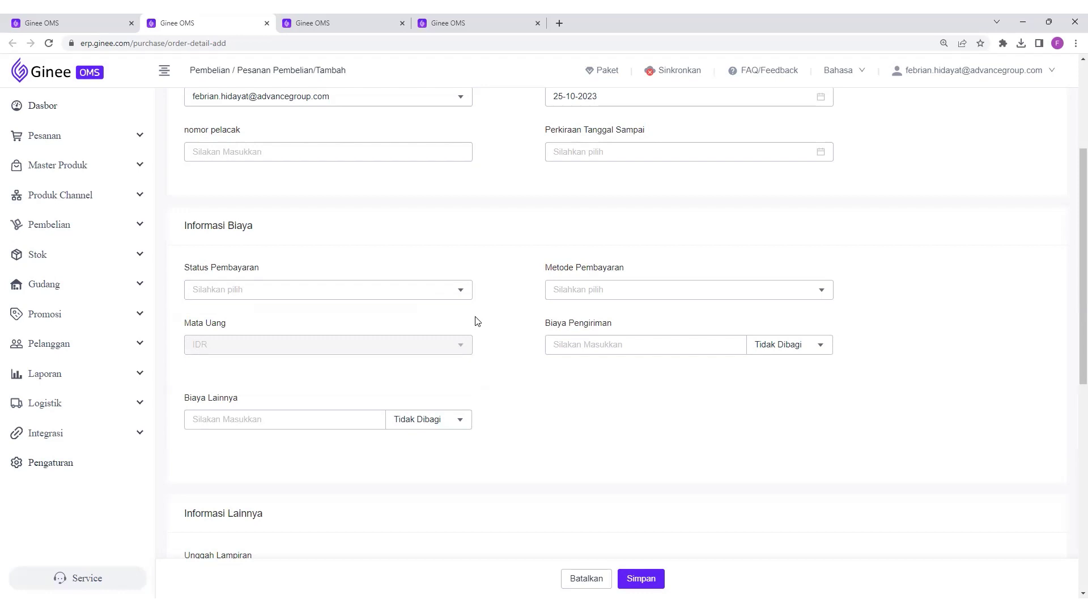
pyautogui.click(449, 300)
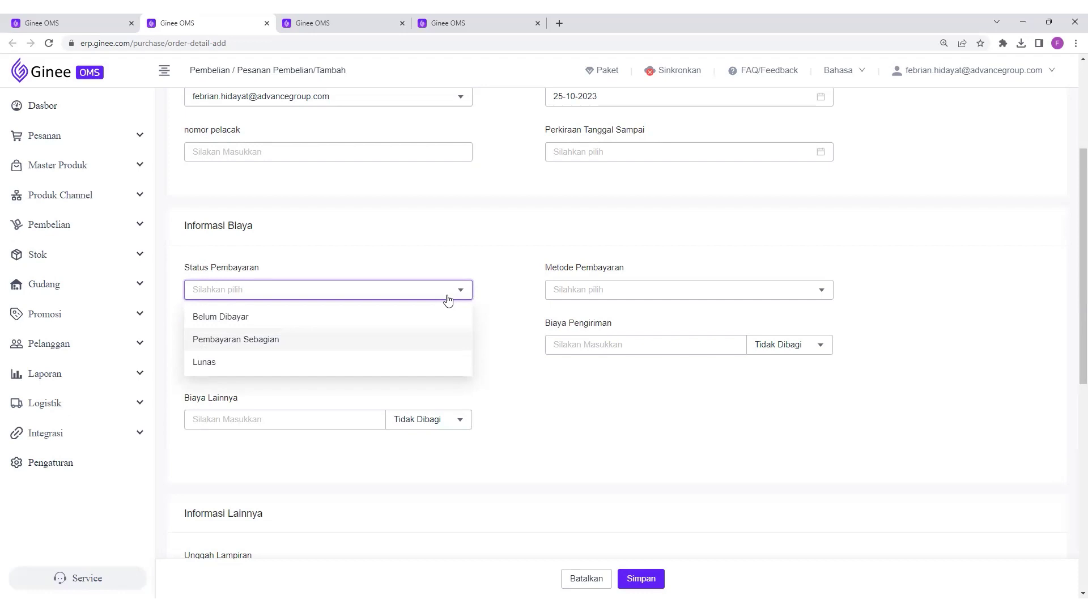
pyautogui.click(583, 298)
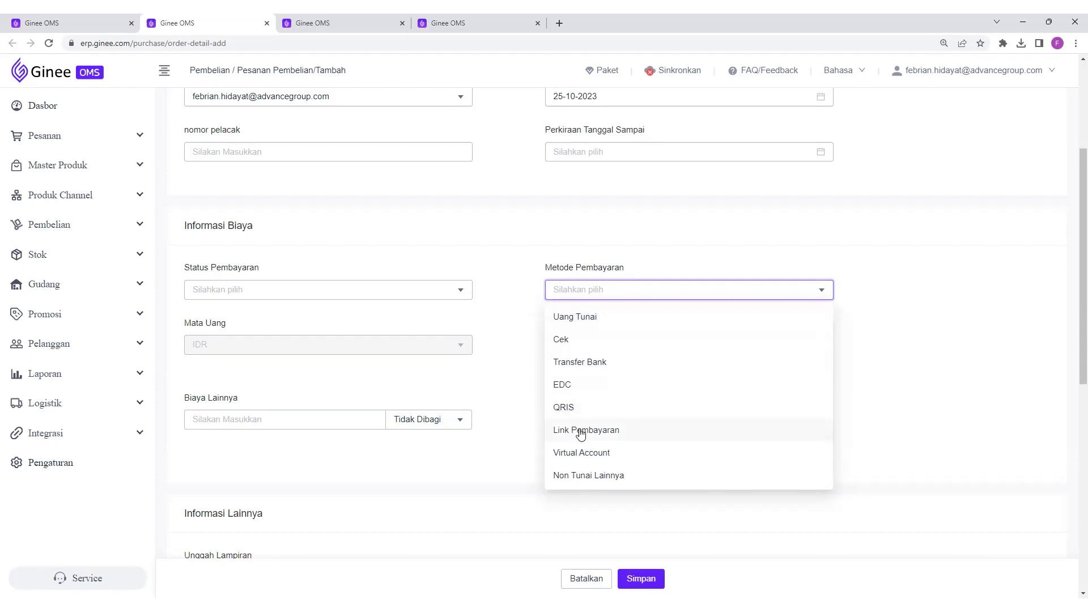
pyautogui.click(534, 348)
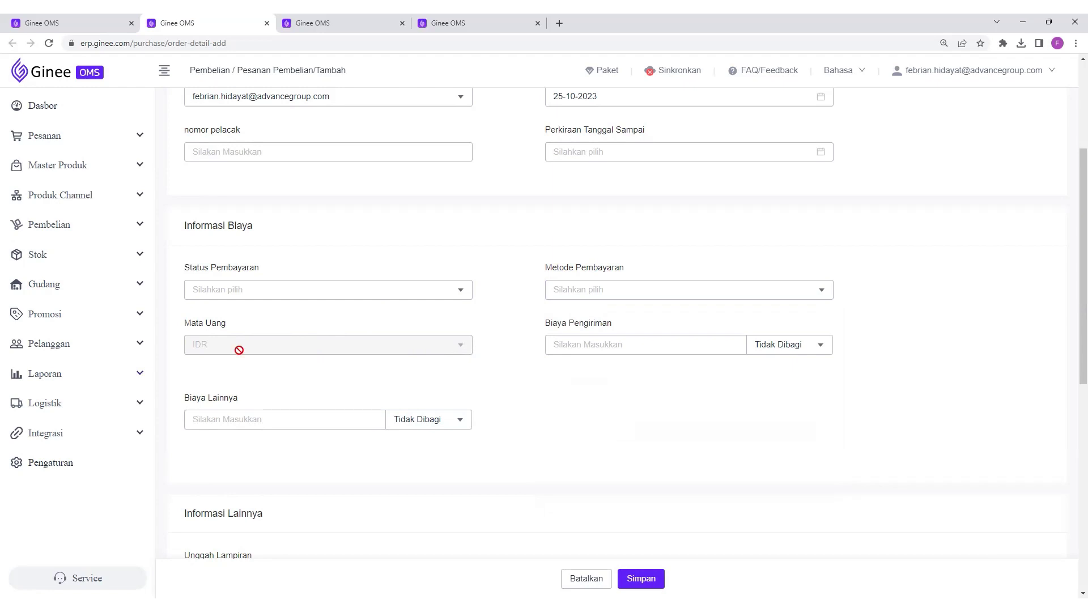
# Check the Mata Uang setting in the account and package settings, and return to the new purchase order form
pyautogui.click(65, 26)
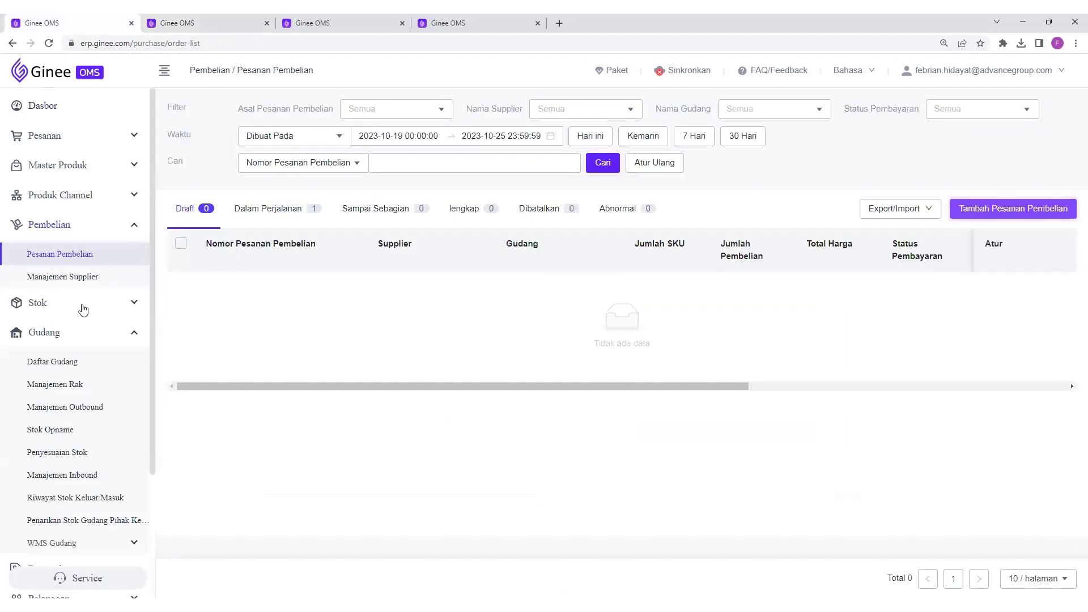
pyautogui.scroll(-3, 100, 425)
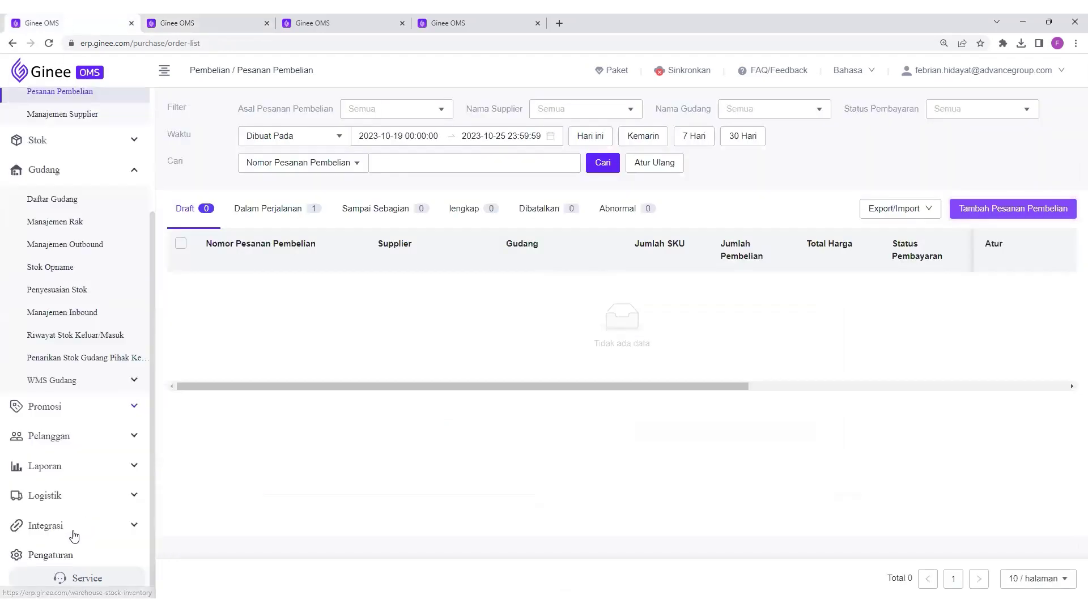
pyautogui.click(60, 555)
pyautogui.click(395, 177)
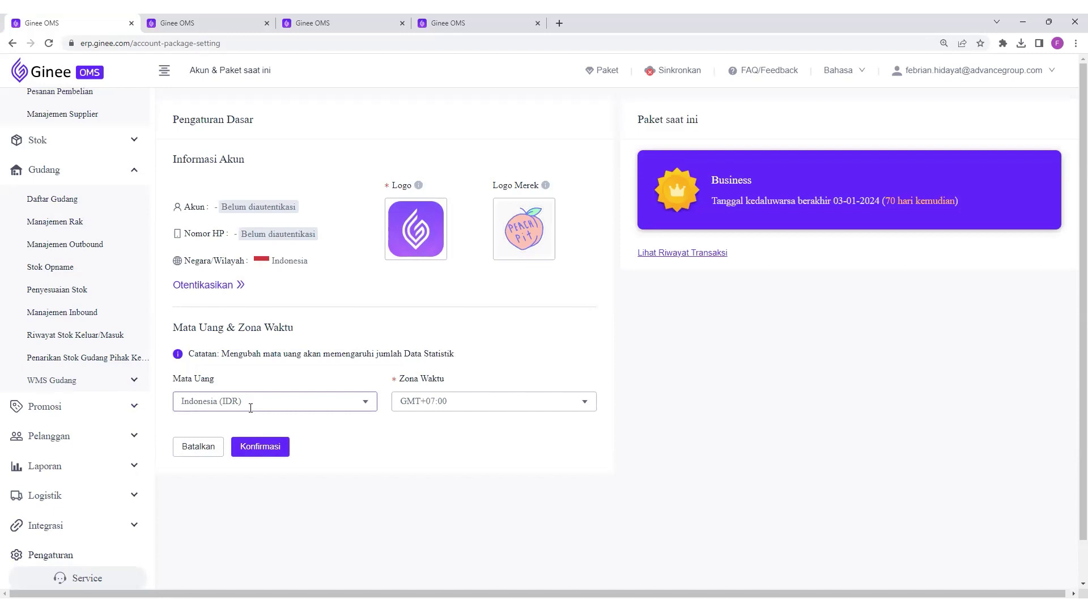
pyautogui.click(191, 16)
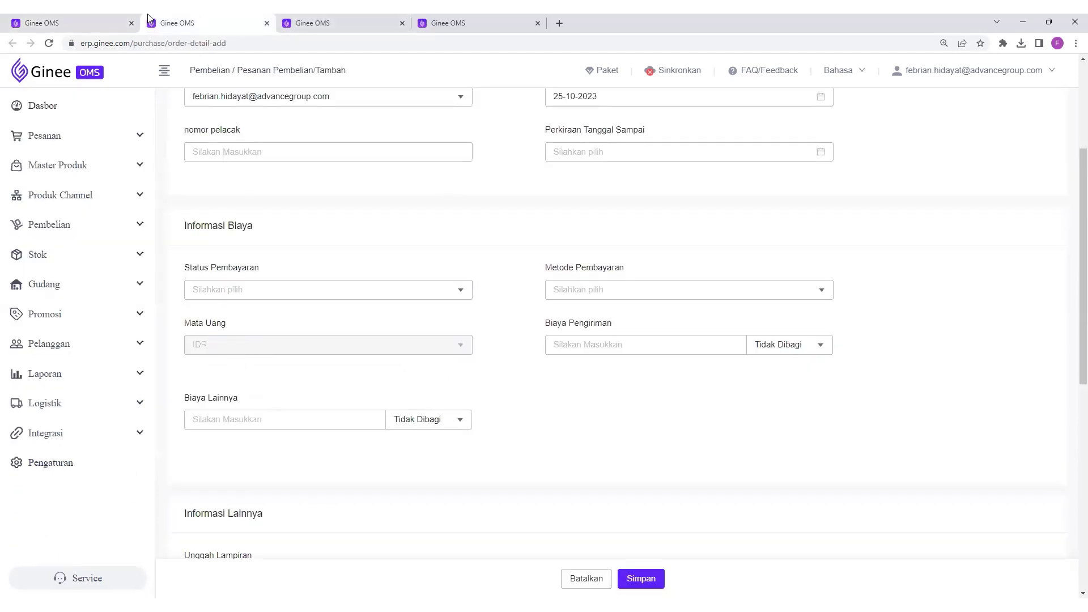
pyautogui.click(86, 19)
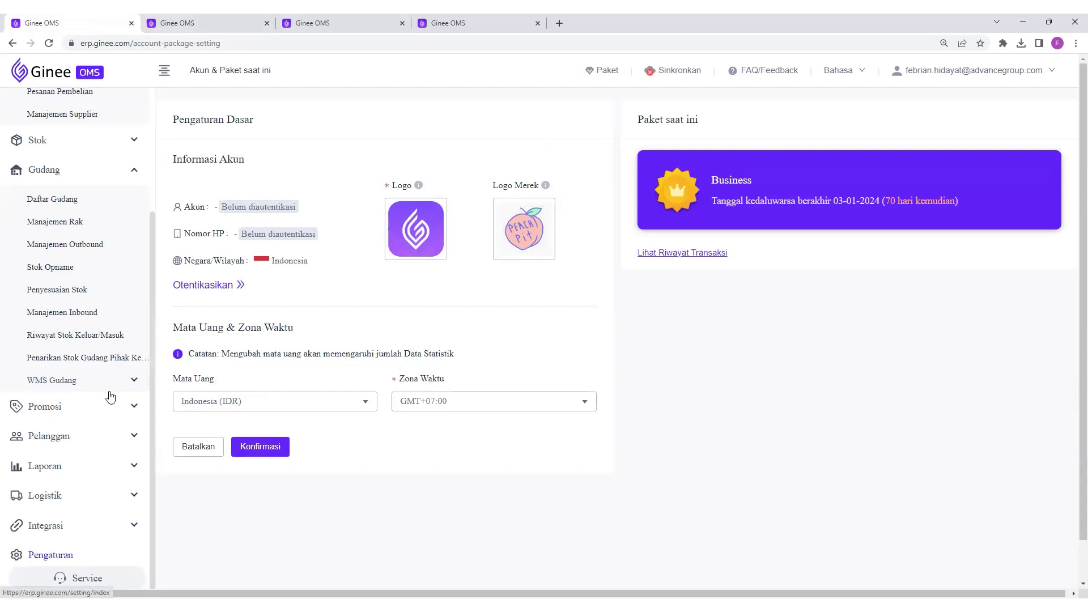
pyautogui.click(218, 19)
# Inspect the Biaya Pengiriman field and the cost allocation options offered for the shipping fee
pyautogui.click(573, 343)
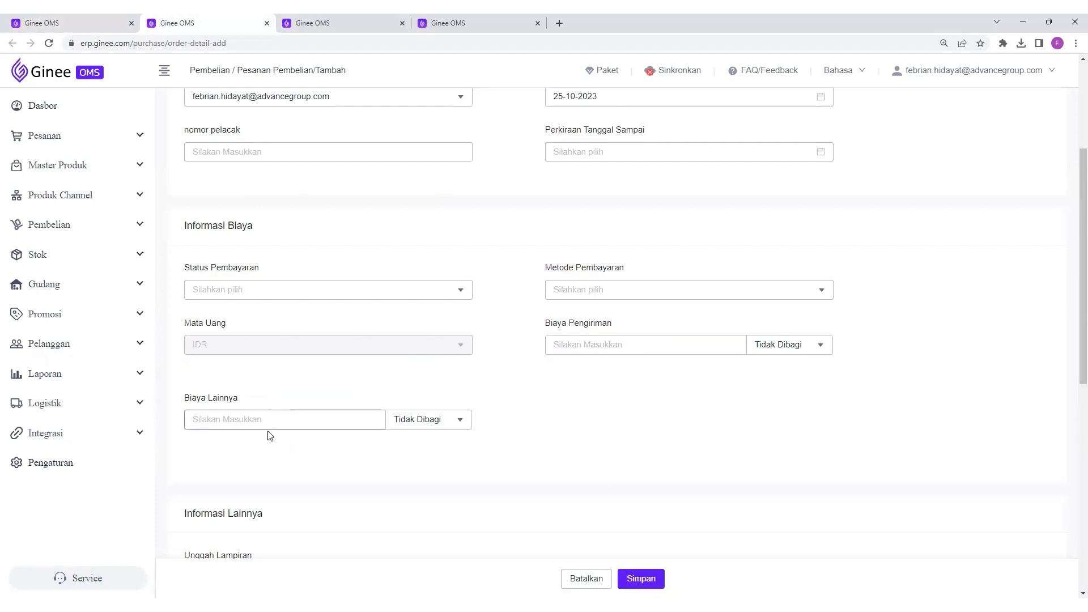
pyautogui.click(582, 345)
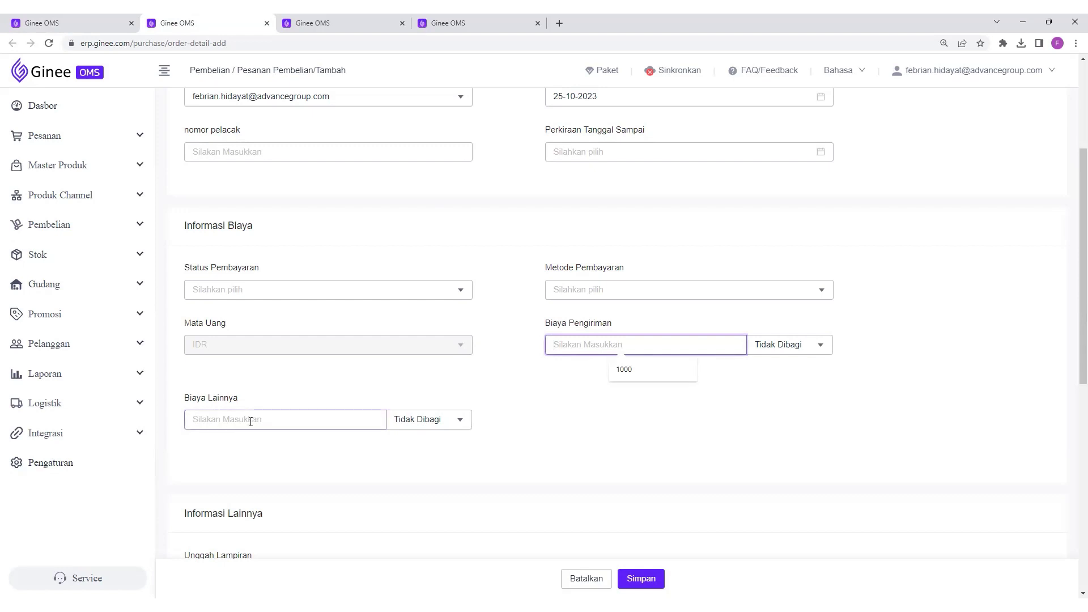
pyautogui.click(601, 400)
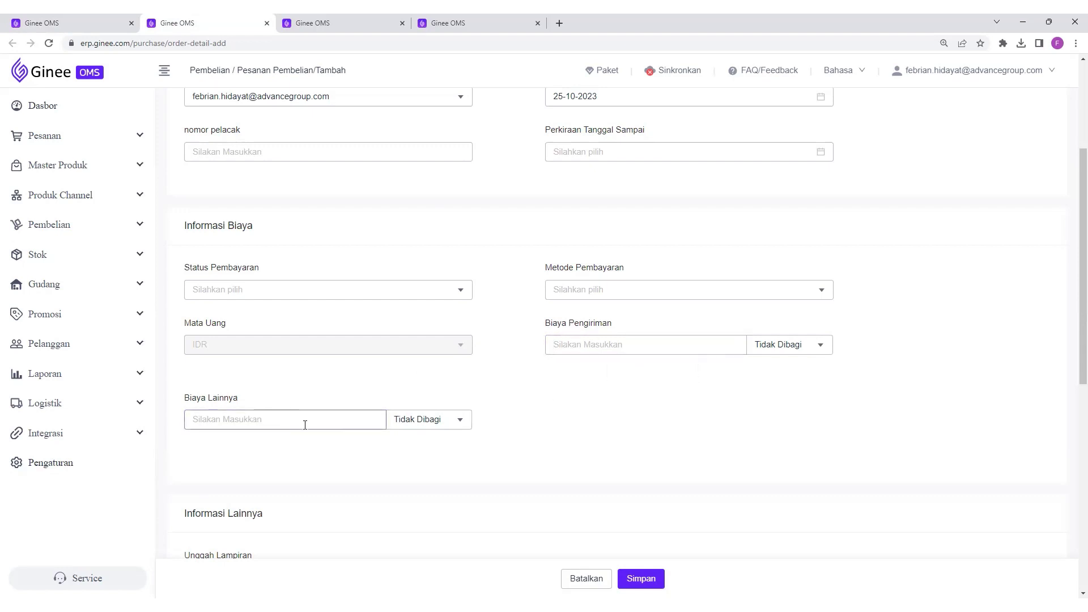
pyautogui.click(792, 343)
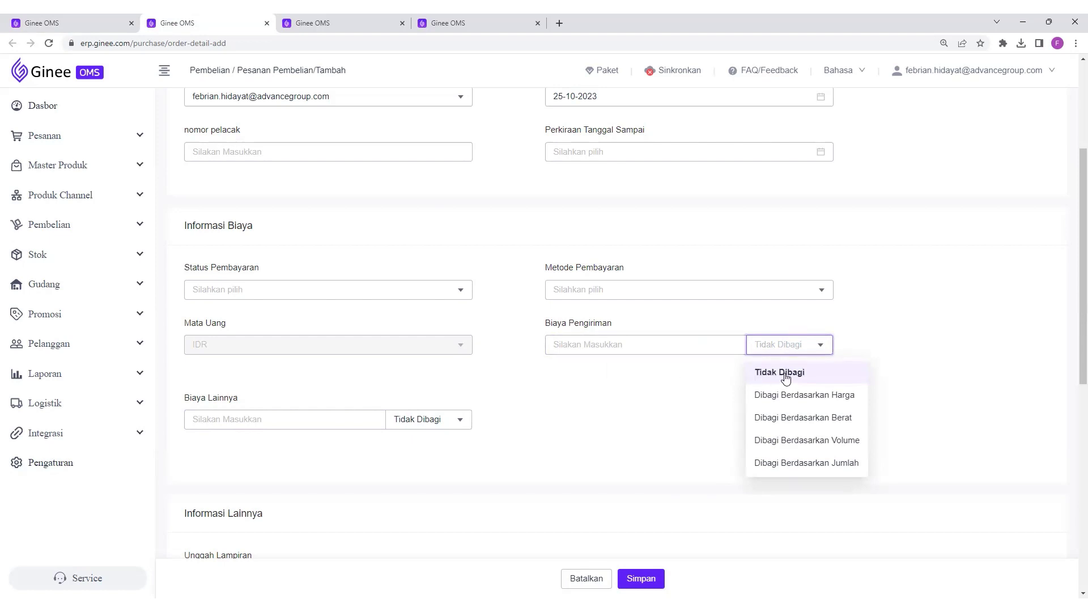
pyautogui.click(712, 385)
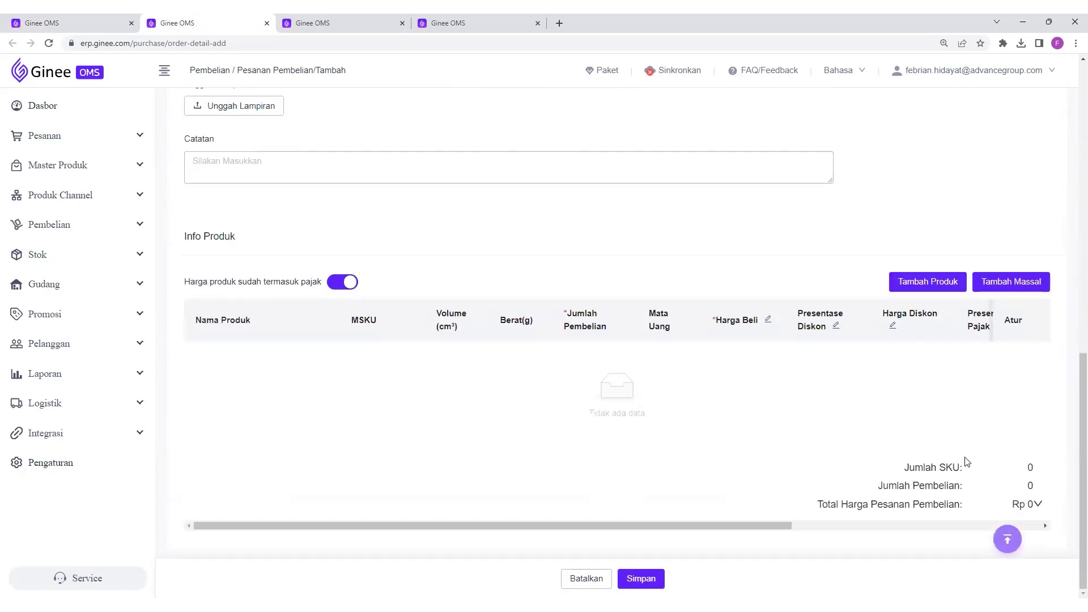
# Expand the Total Harga Pesanan Pembelian breakdown and compare it with the allocation options for Biaya Pengiriman
pyautogui.click(1038, 505)
pyautogui.scroll(-2, 960, 519)
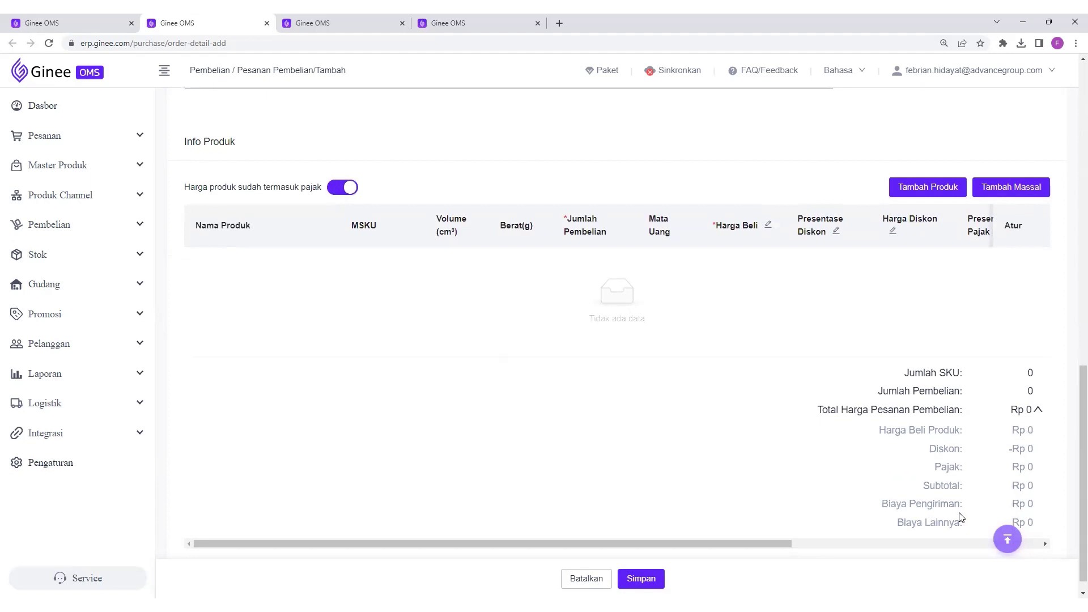
pyautogui.scroll(9, 821, 298)
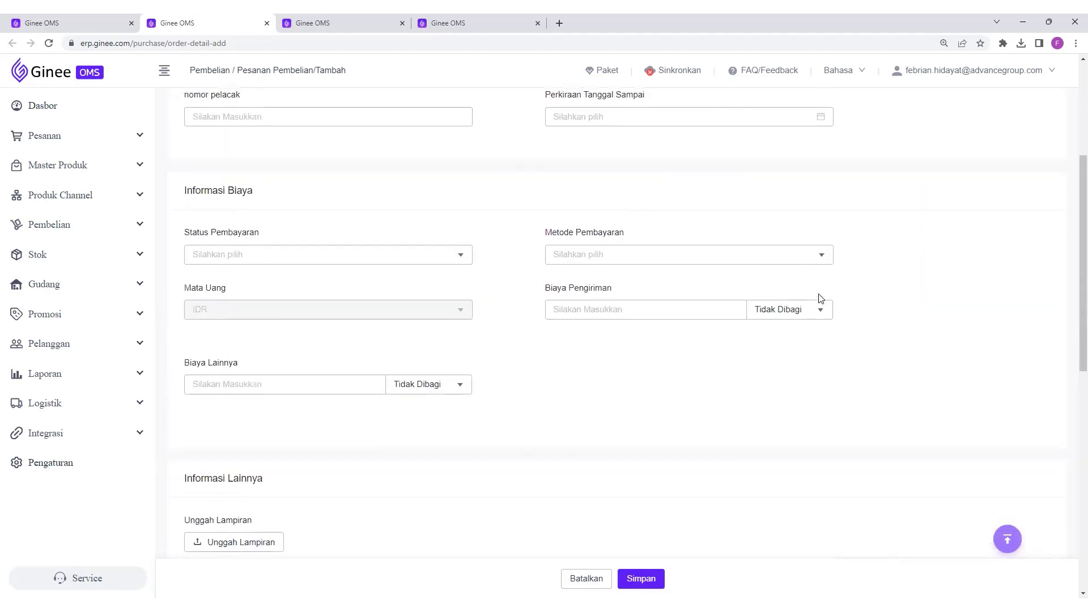
pyautogui.click(765, 329)
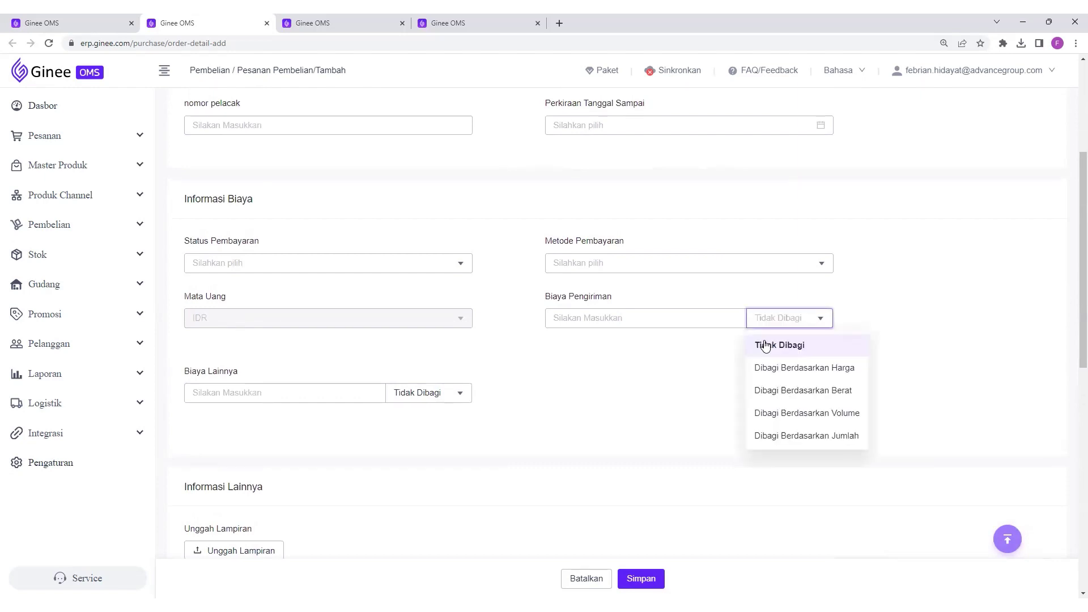
pyautogui.click(644, 376)
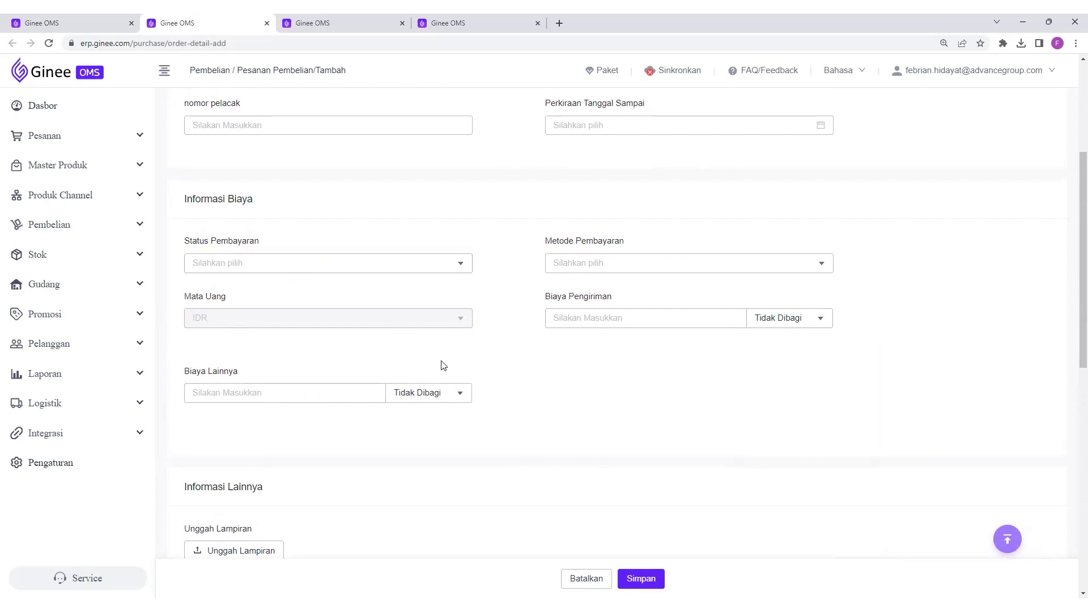
# Open the Unggah Lampiran dialog under Informasi Lainnya, review the accepted file types and limits, and close it without uploading
pyautogui.scroll(-2, 440, 365)
pyautogui.scroll(2, 440, 364)
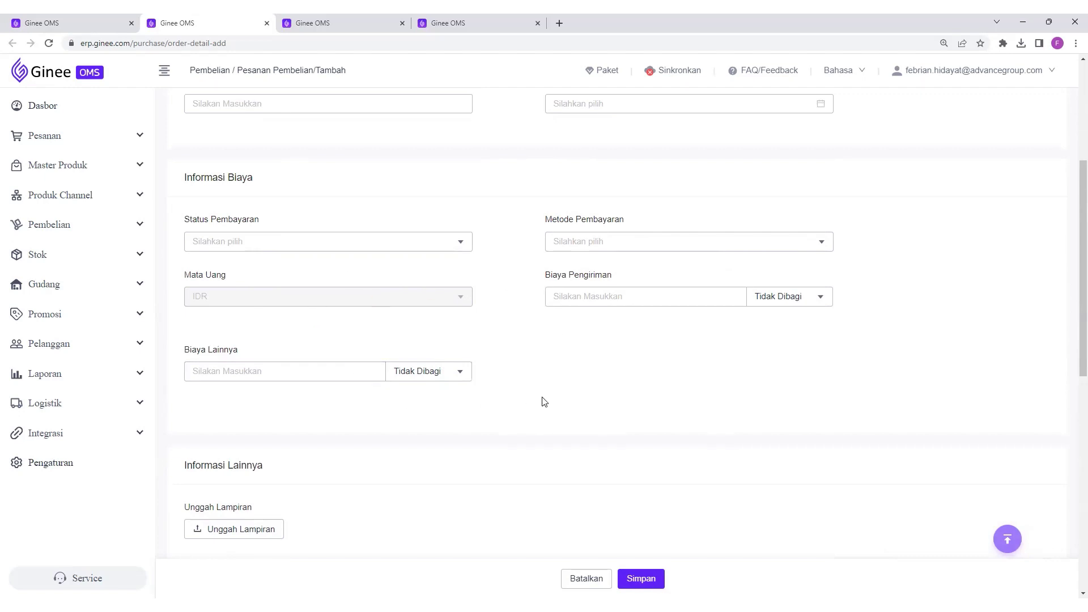
pyautogui.scroll(-3, 544, 402)
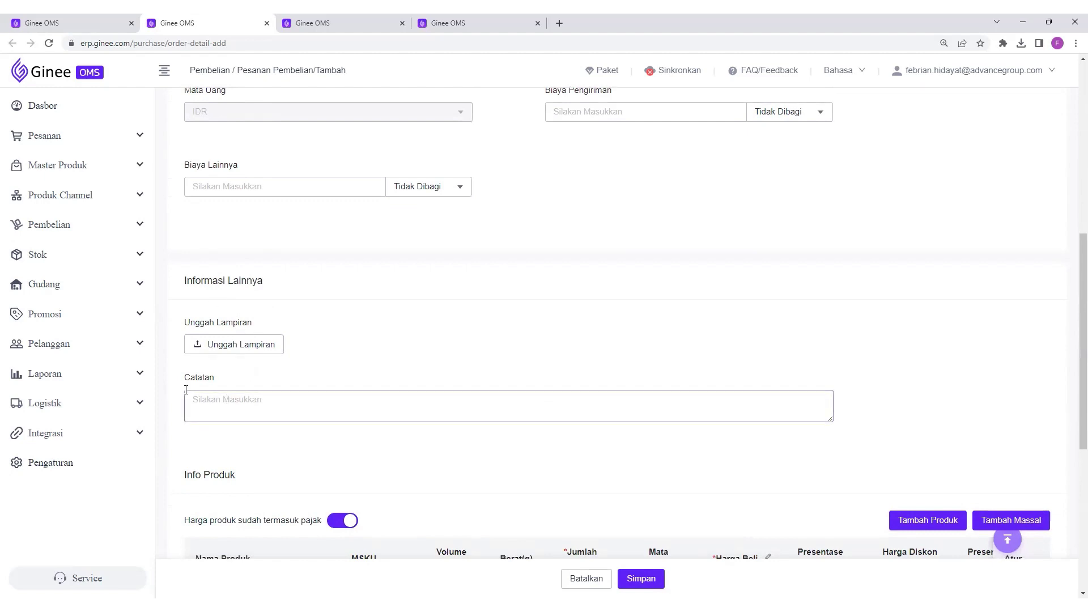
pyautogui.click(252, 347)
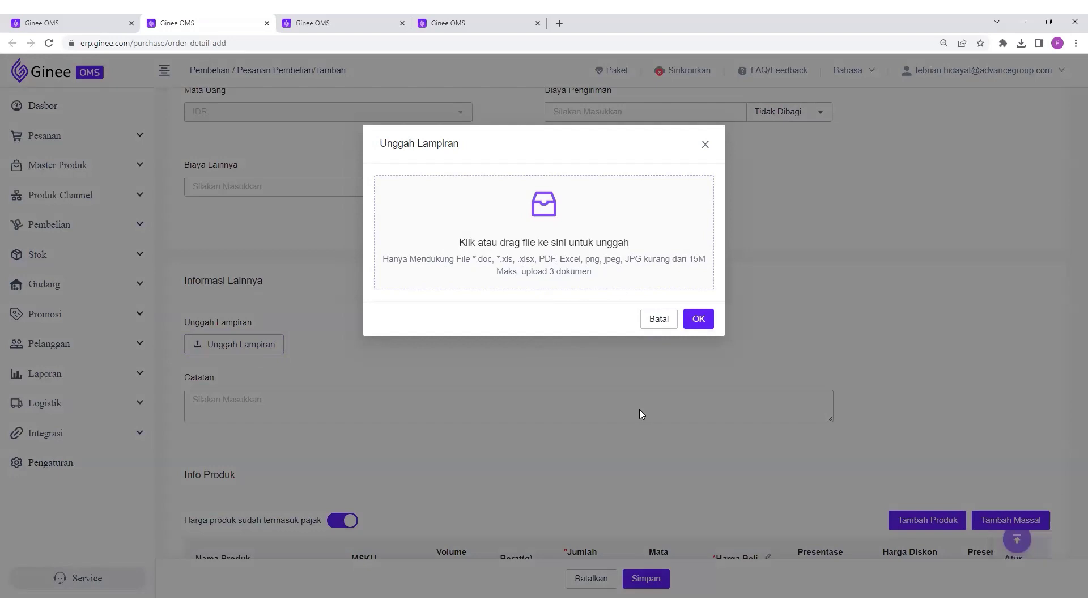
pyautogui.click(705, 147)
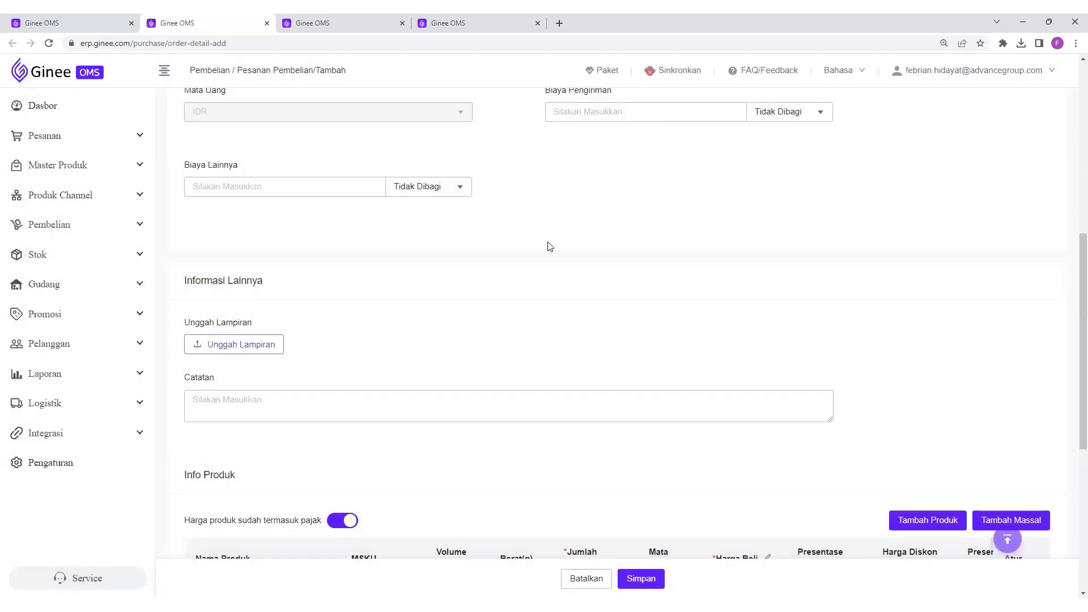
# Review the Informasi Biaya and Informasi Lainnya sections of the purchase order form, including the Catatan note field
pyautogui.scroll(5, 516, 250)
pyautogui.scroll(-11, 520, 250)
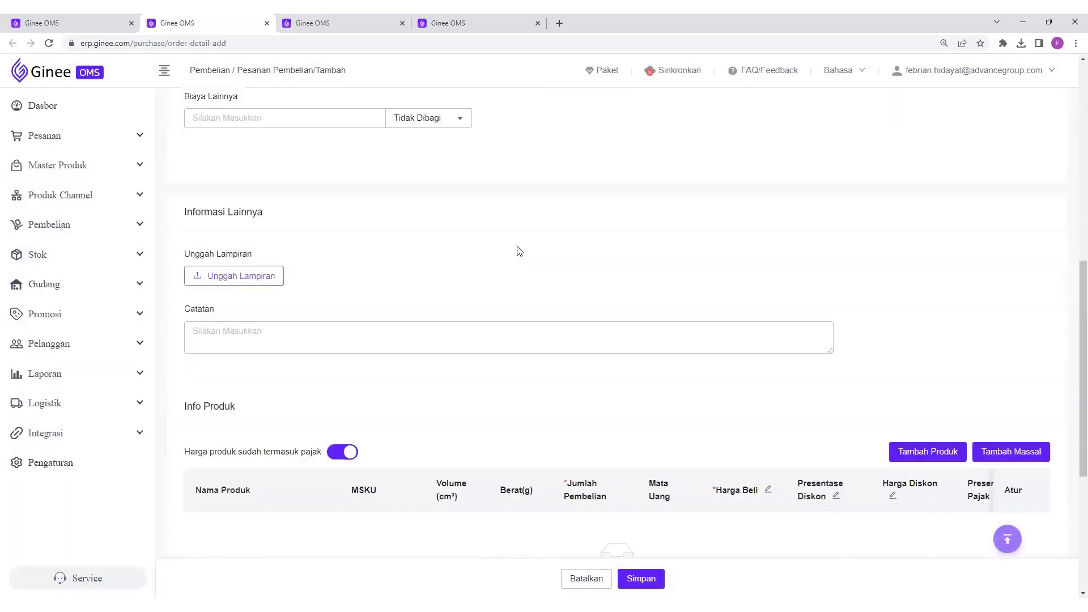
pyautogui.scroll(14, 520, 251)
pyautogui.scroll(-10, 518, 250)
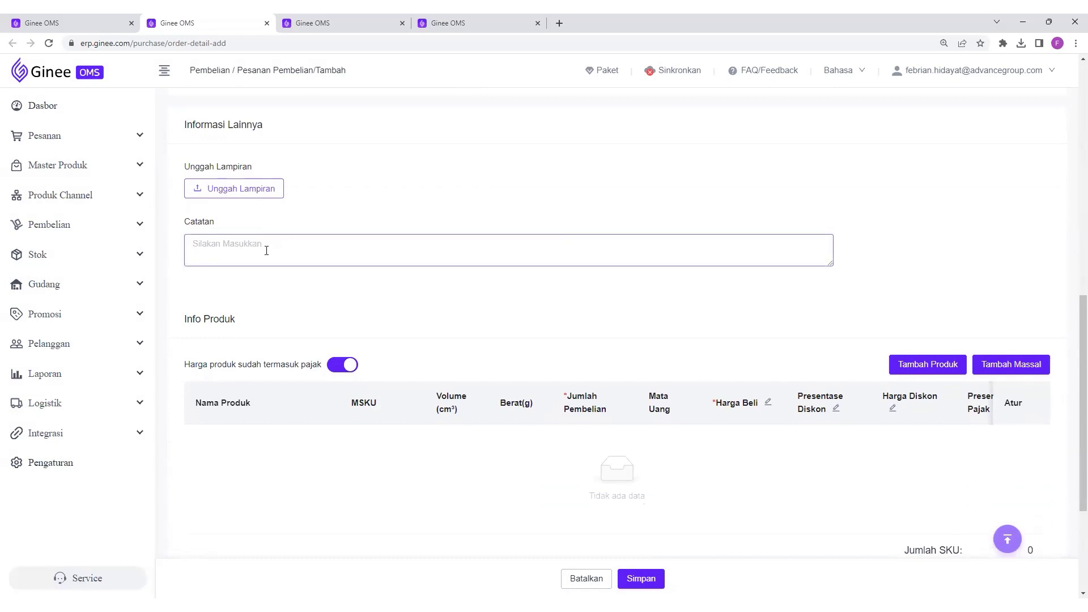
pyautogui.scroll(3, 469, 233)
pyautogui.scroll(3, 469, 233)
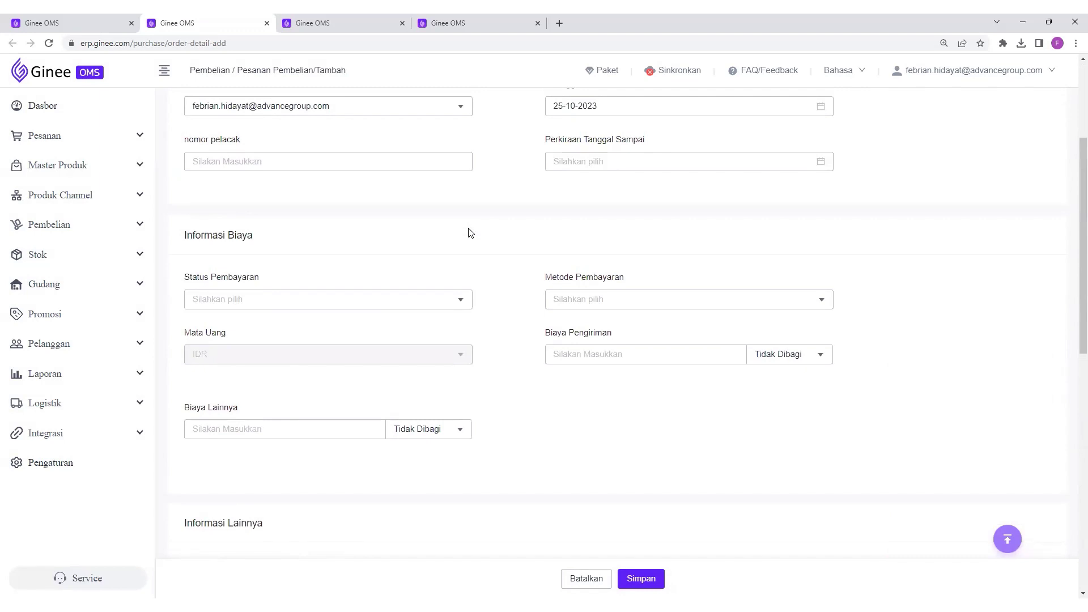
pyautogui.scroll(-3, 413, 483)
pyautogui.click(291, 430)
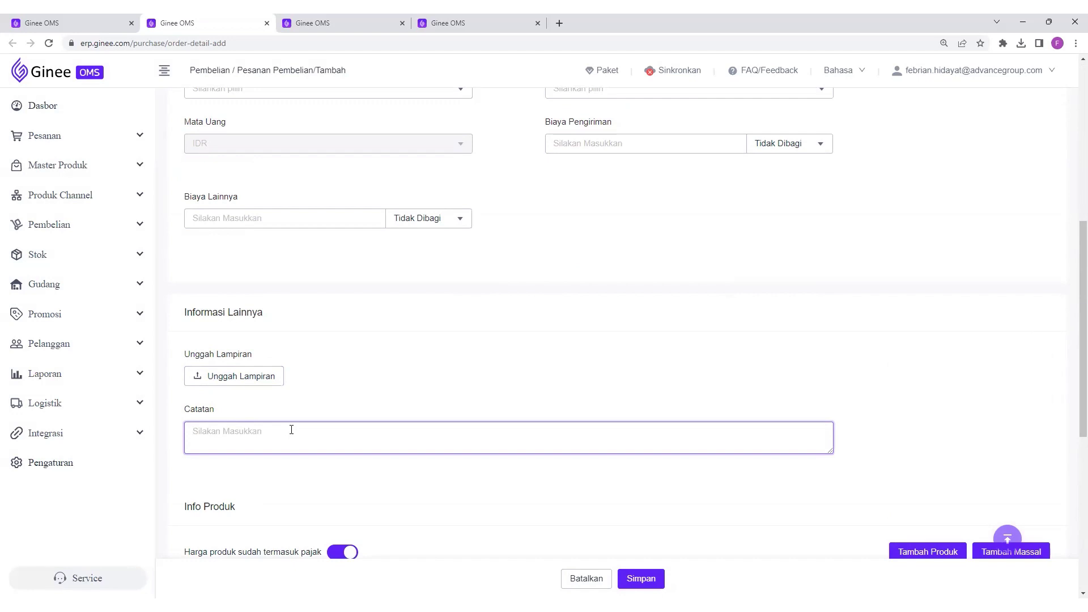
# Check the search criteria in the product picker and add BASIC-MID-RED and BASIC-MID-BLUE to the order's Info Produk
pyautogui.scroll(-5, 297, 477)
pyautogui.scroll(-2, 297, 477)
pyautogui.scroll(2, 297, 477)
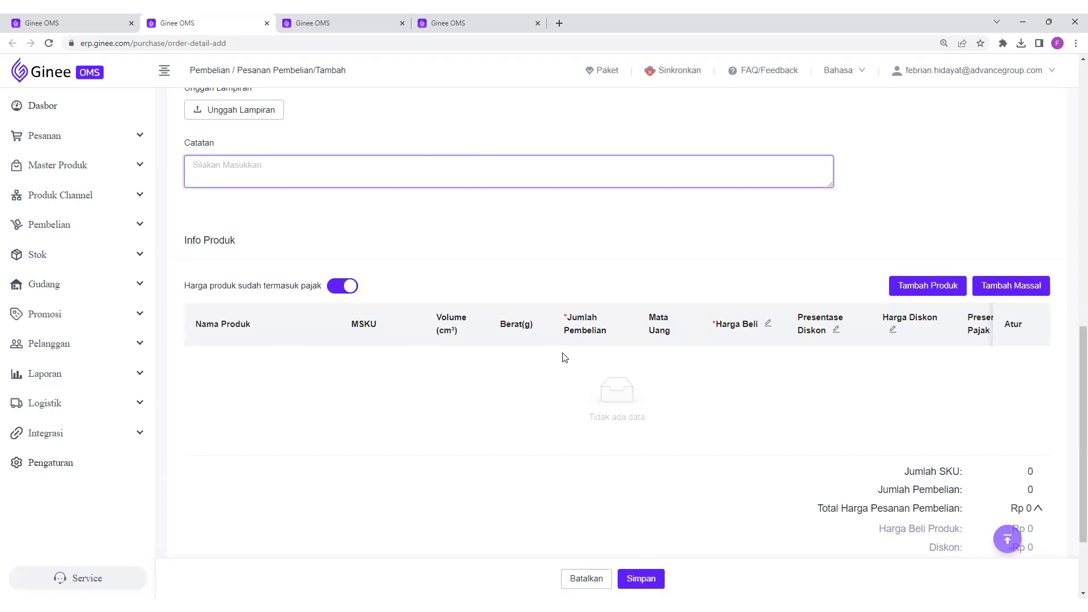
pyautogui.click(919, 287)
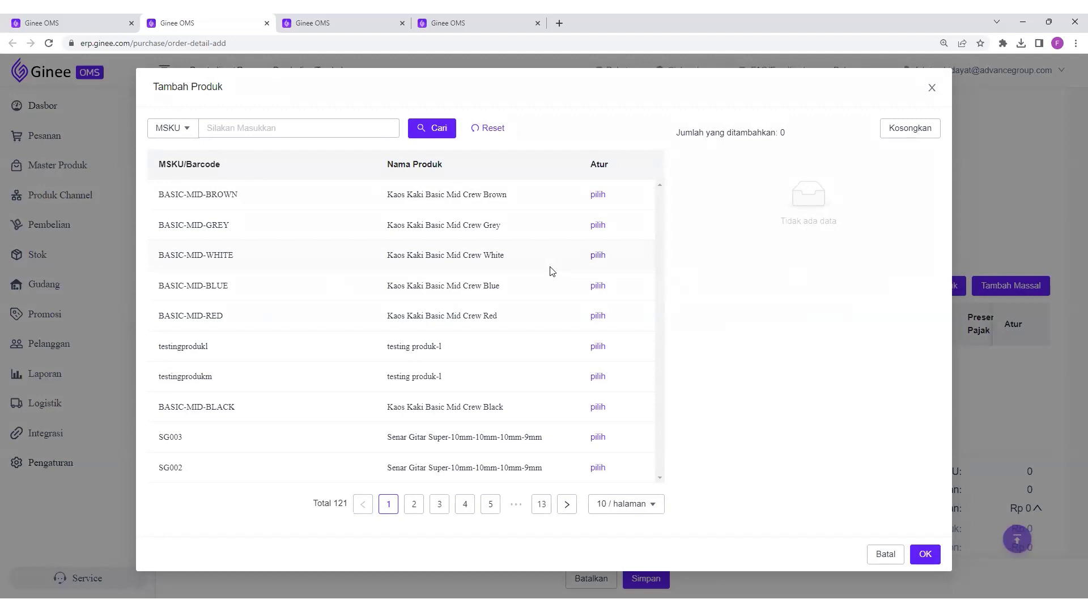
pyautogui.click(233, 128)
pyautogui.click(171, 130)
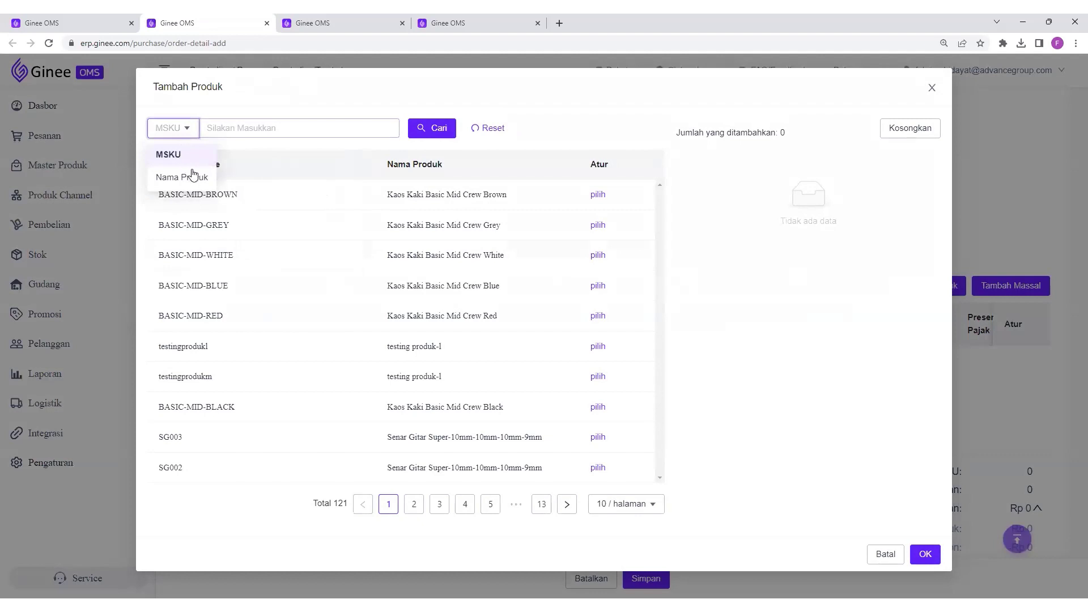
pyautogui.click(326, 123)
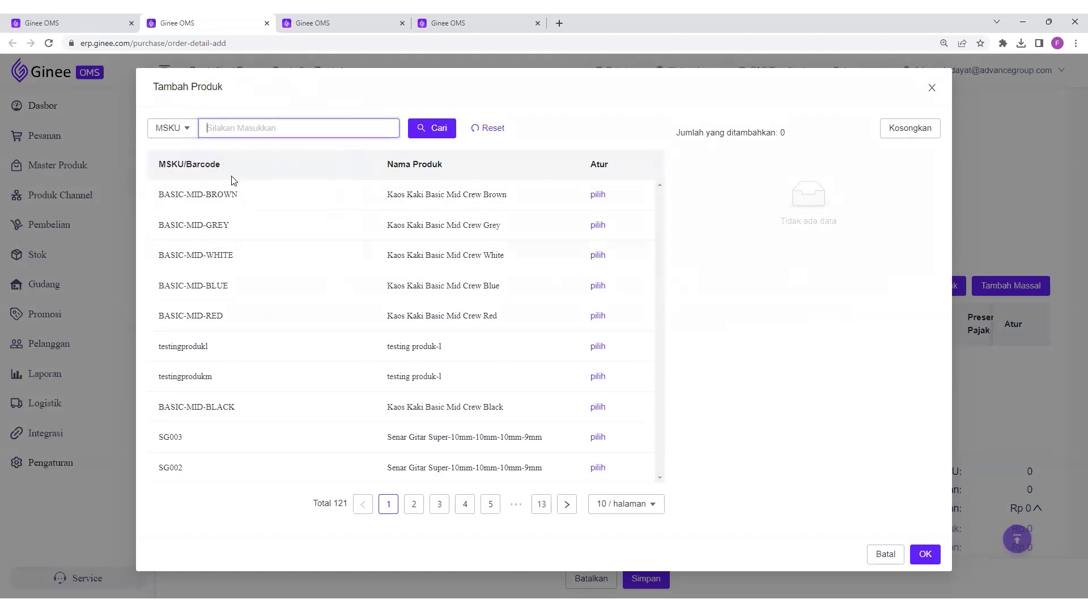
pyautogui.click(596, 316)
pyautogui.click(596, 287)
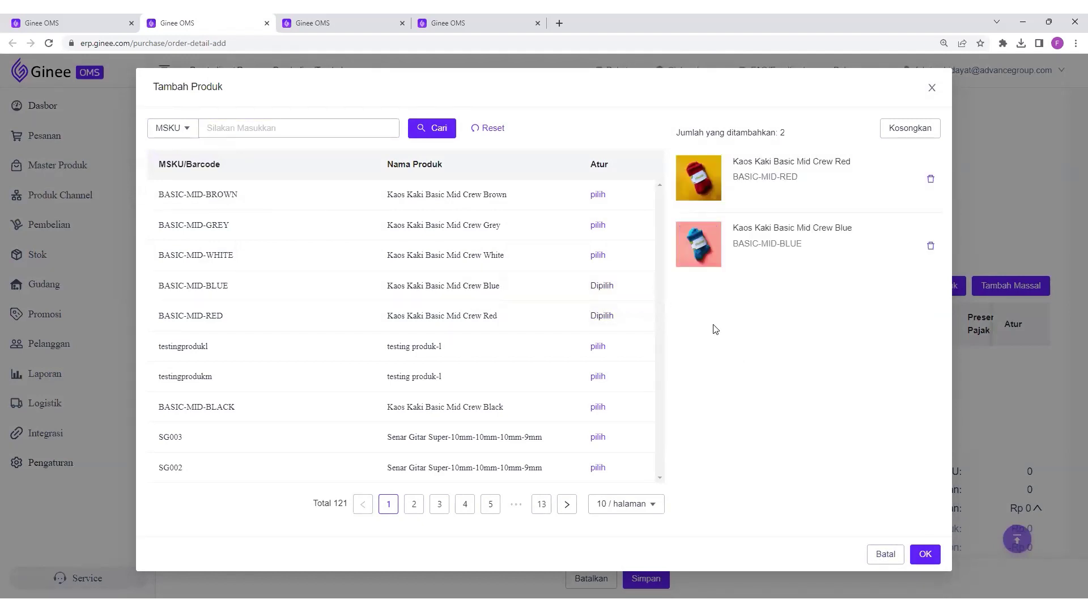
pyautogui.click(926, 554)
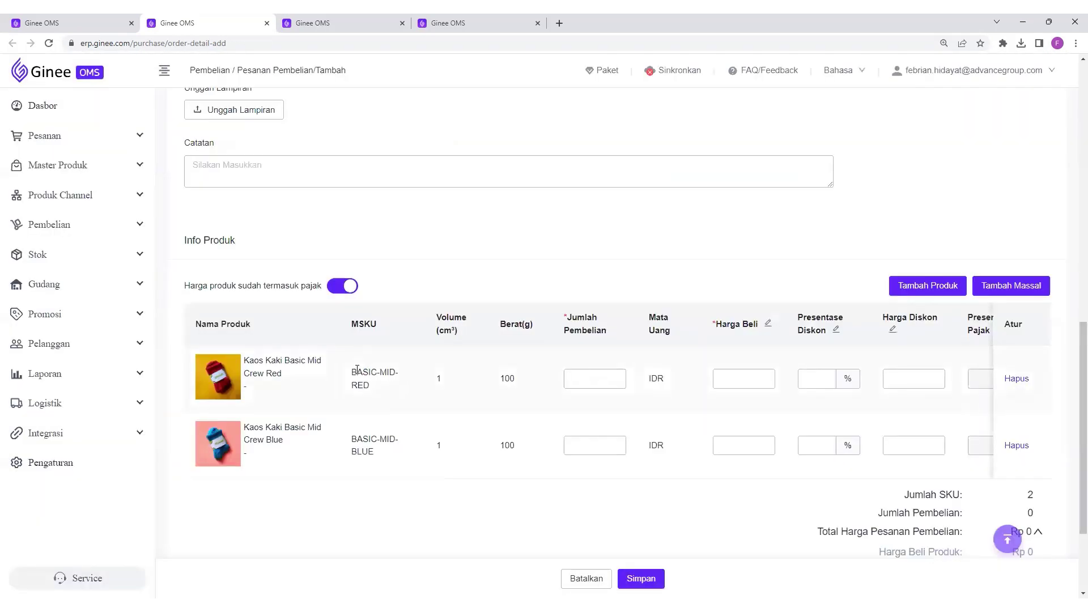
# Compare the product table's tax columns with Harga produk sudah termasuk pajak switched off and on, leaving it on
pyautogui.hscroll(5, 501, 445)
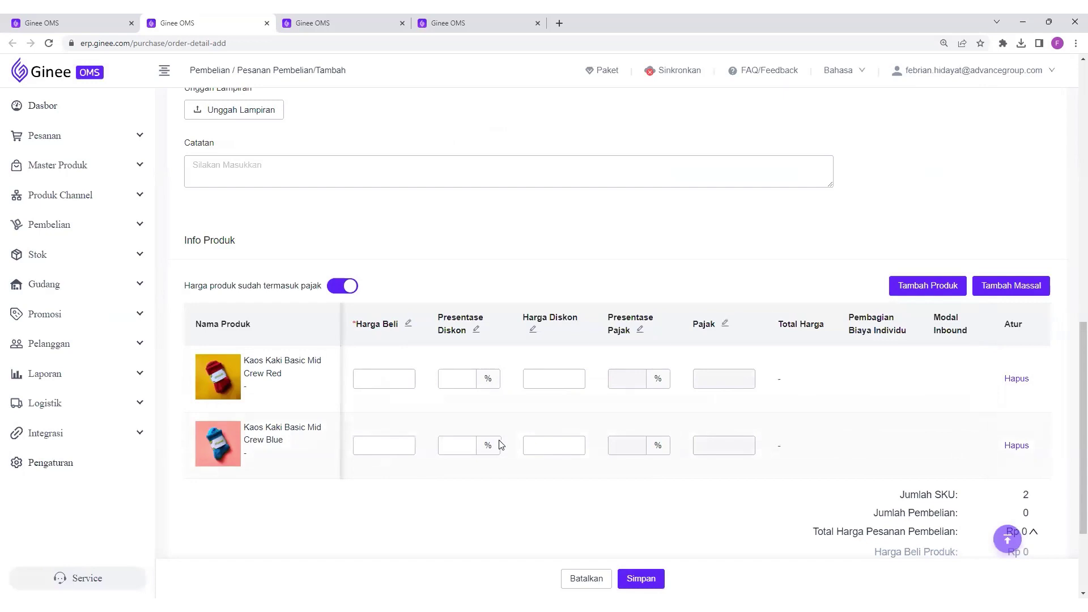
pyautogui.hscroll(-5, 501, 445)
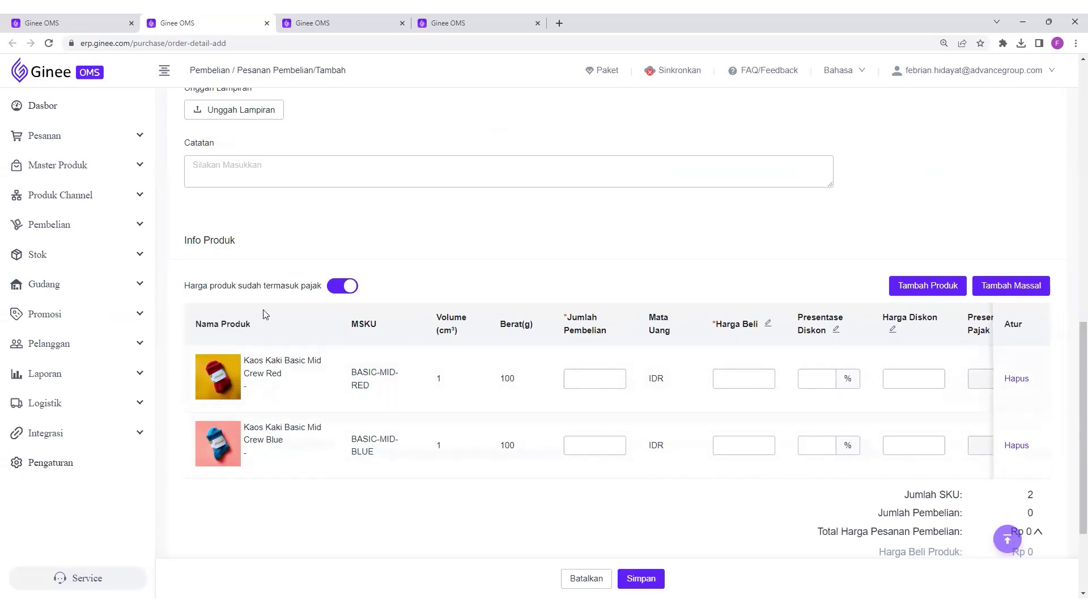
pyautogui.click(353, 289)
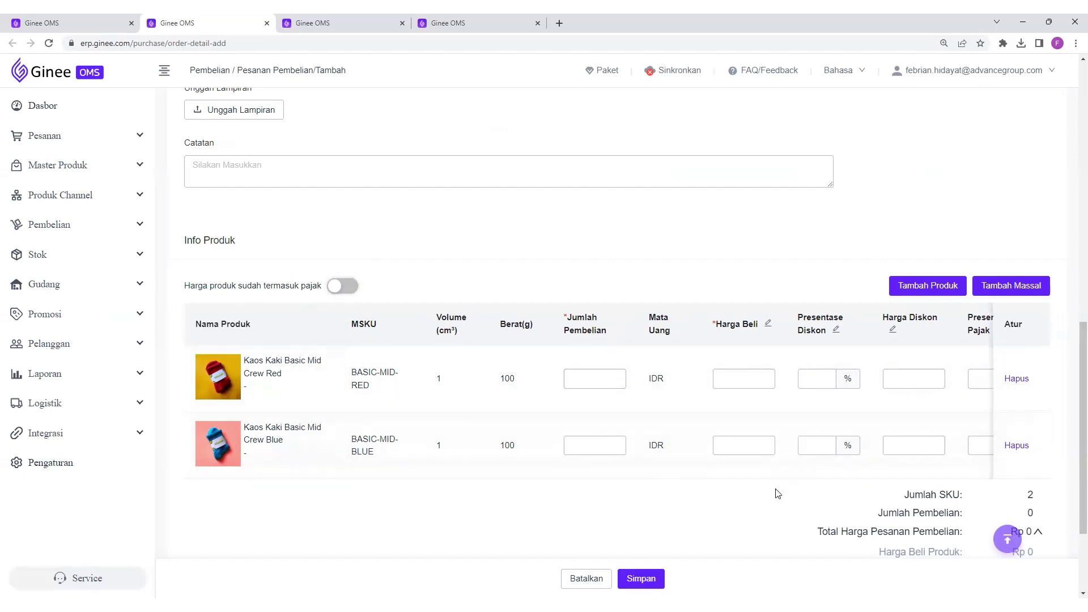
pyautogui.hscroll(3, 740, 406)
pyautogui.hscroll(2, 741, 406)
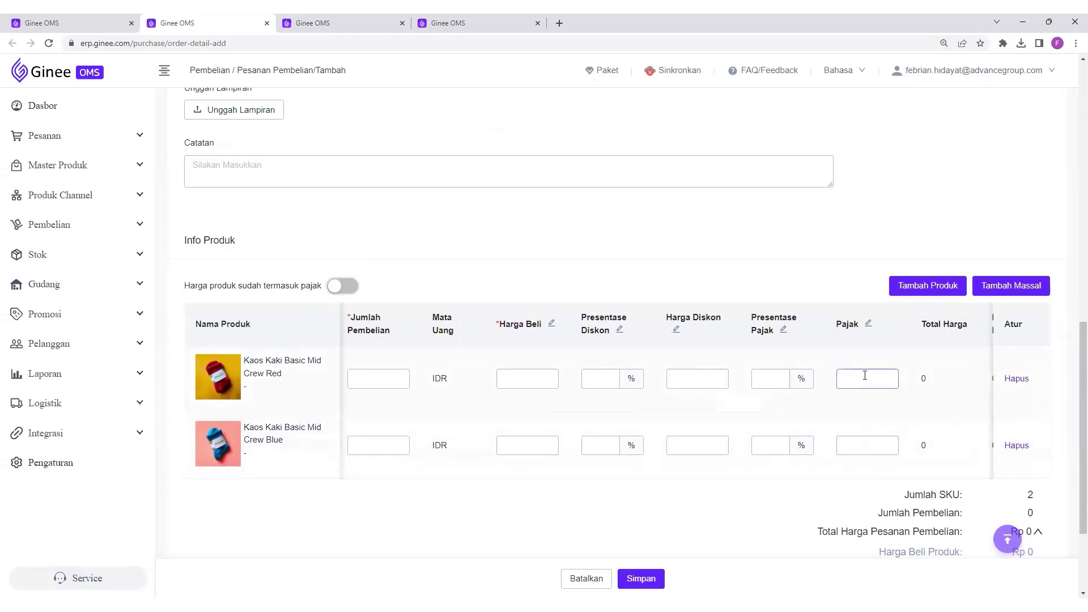
pyautogui.click(347, 287)
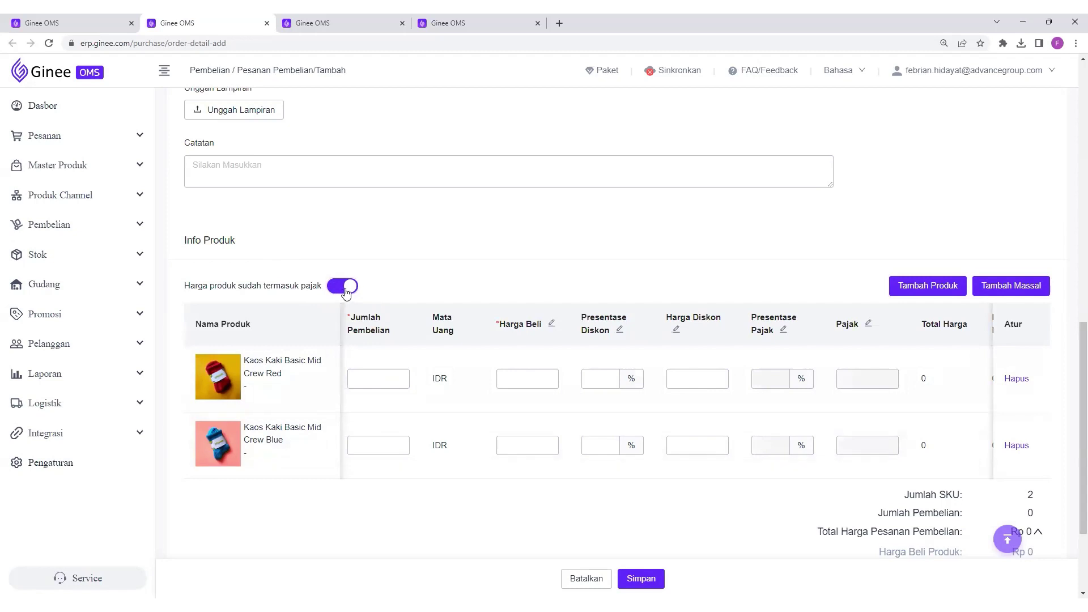
pyautogui.hscroll(-3, 349, 327)
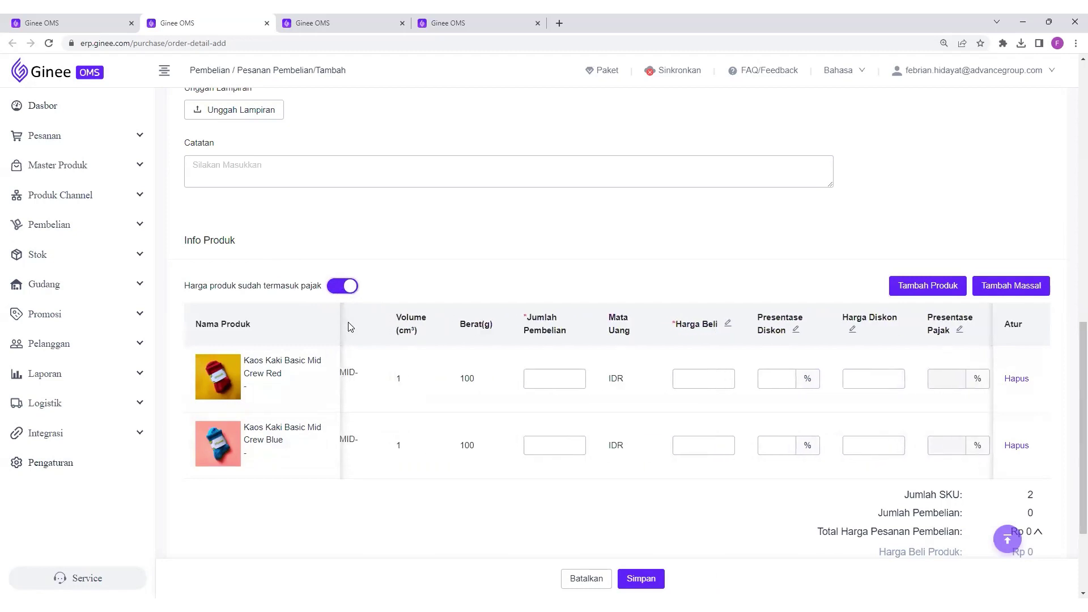
pyautogui.hscroll(-1, 349, 327)
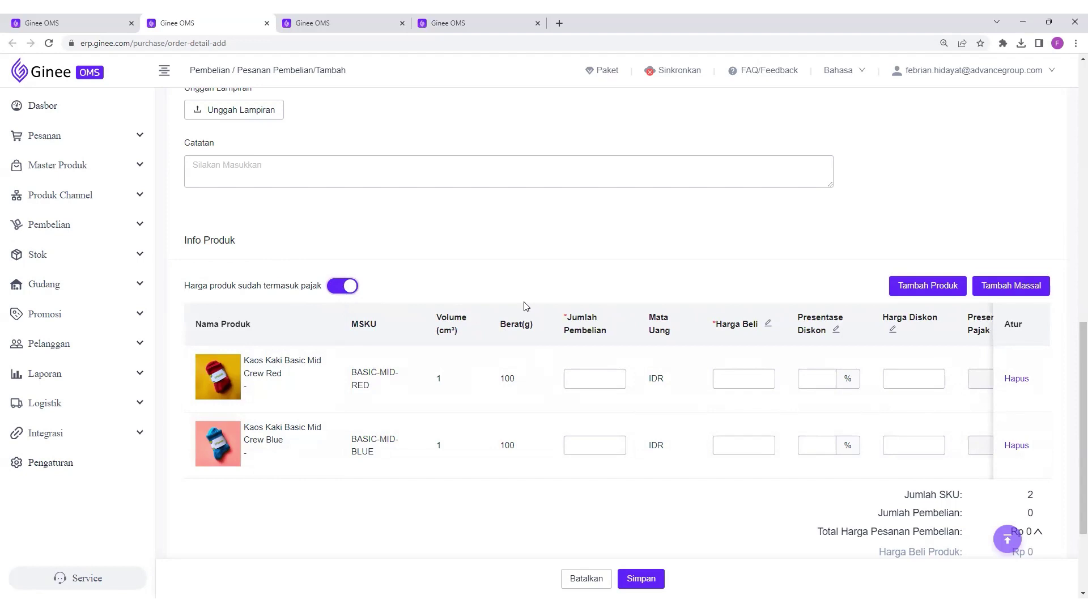
# Inspect the package size and weight in the master product details of Kaos Kaki Basic Mid Crew Red, and return to the purchase order form
pyautogui.click(68, 24)
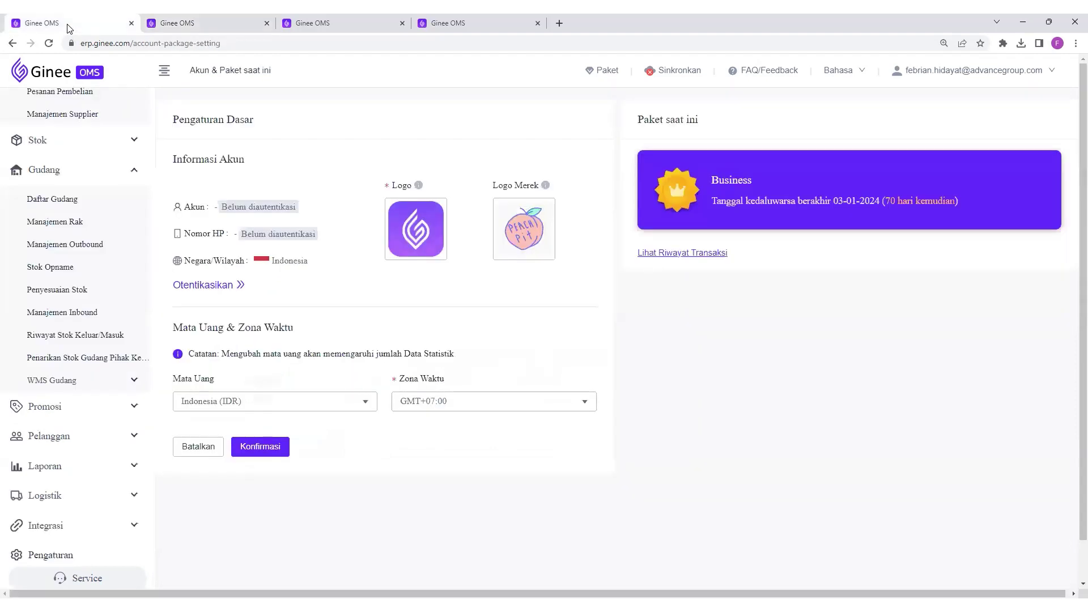
pyautogui.scroll(3, 73, 193)
pyautogui.click(65, 165)
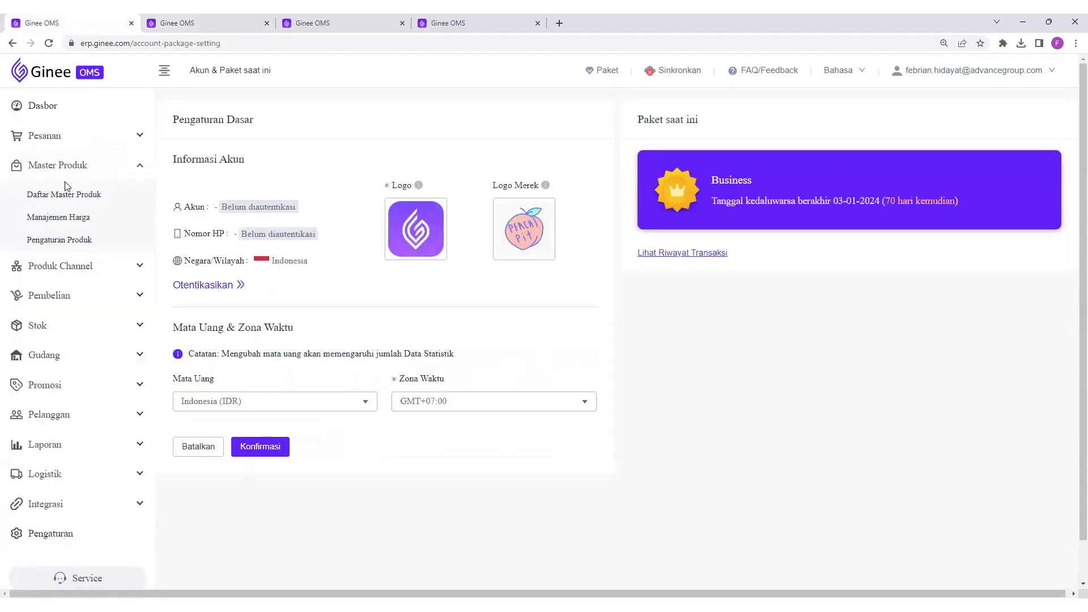
pyautogui.click(63, 194)
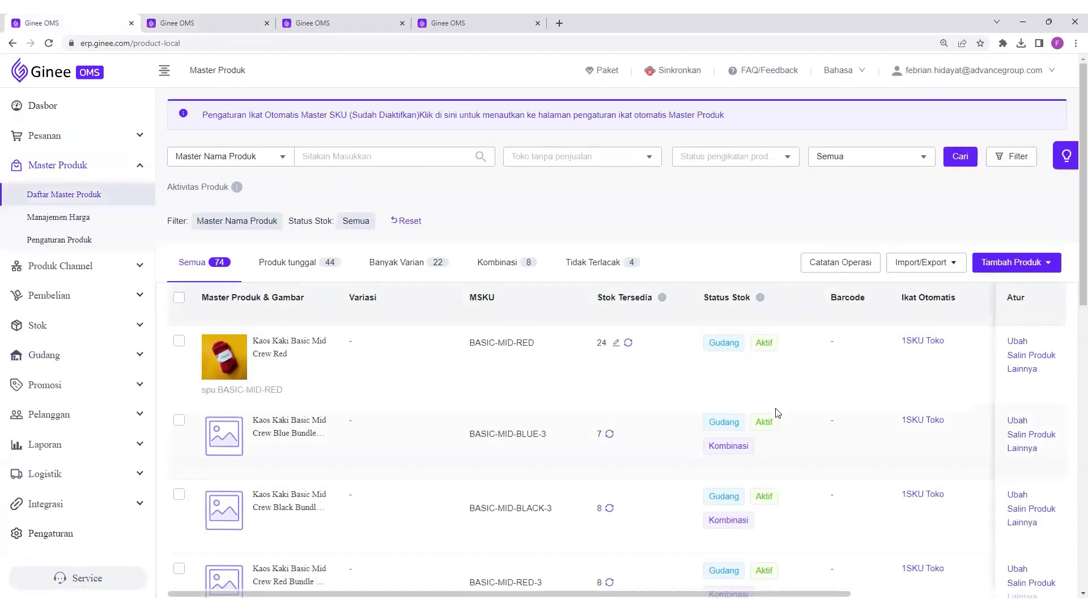
pyautogui.click(1016, 343)
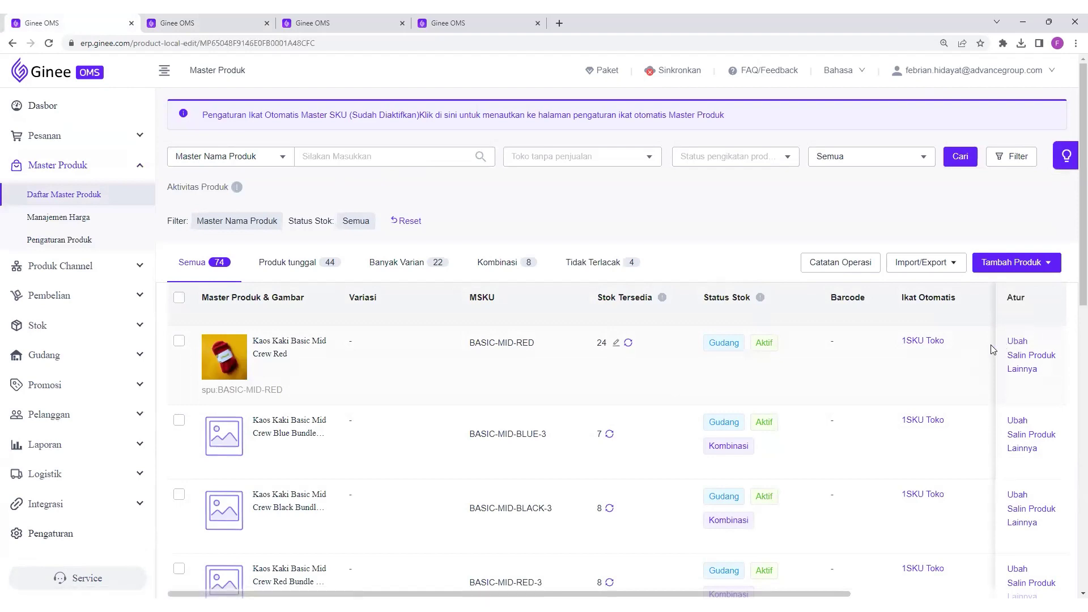
pyautogui.scroll(-8, 675, 275)
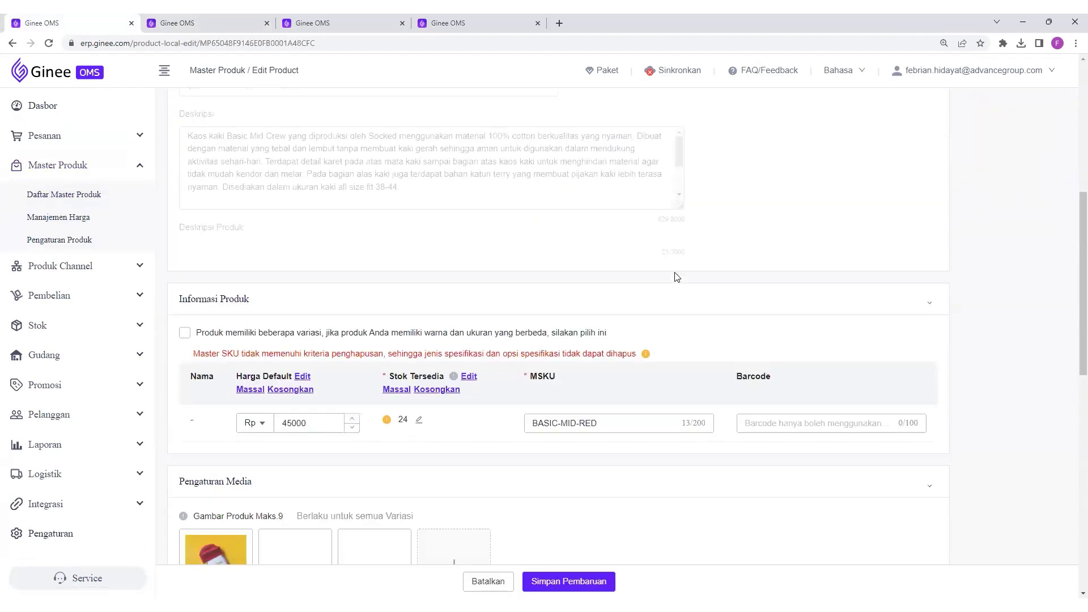
pyautogui.scroll(-8, 676, 275)
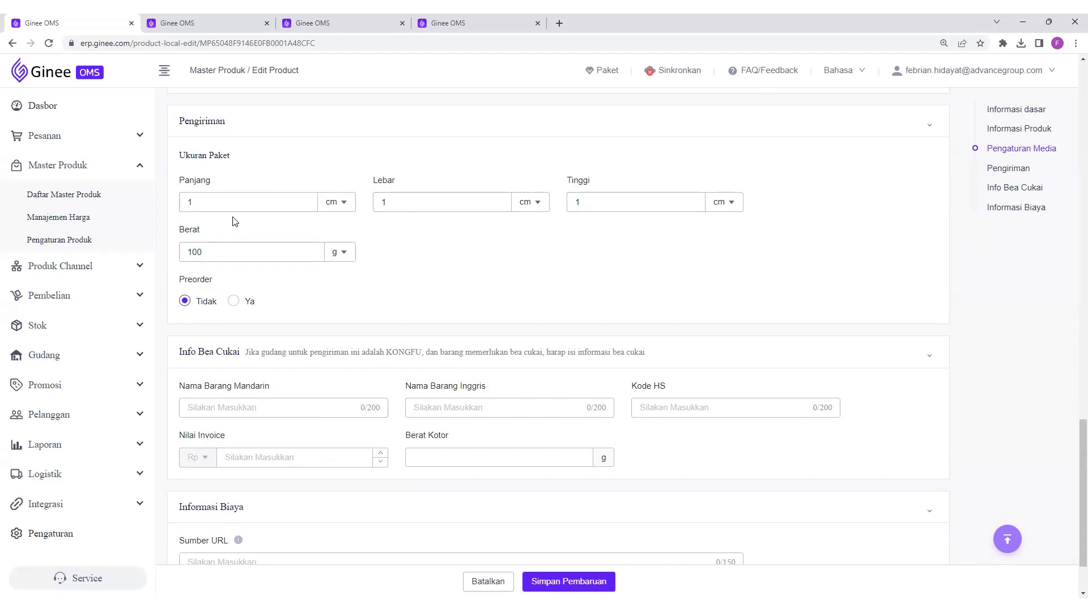
pyautogui.click(323, 18)
pyautogui.click(217, 20)
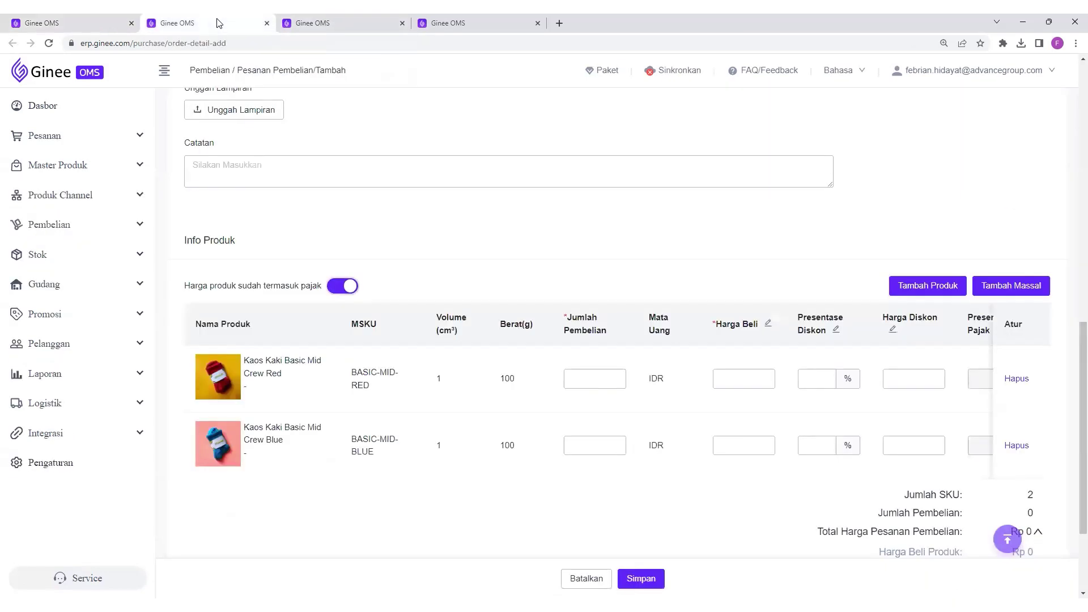
# Set Jumlah Pembelian to 20 for both the Red and Blue Kaos Kaki Basic Mid Crew products
pyautogui.click(607, 378)
pyautogui.write('20')
pyautogui.click(574, 452)
pyautogui.write('20')
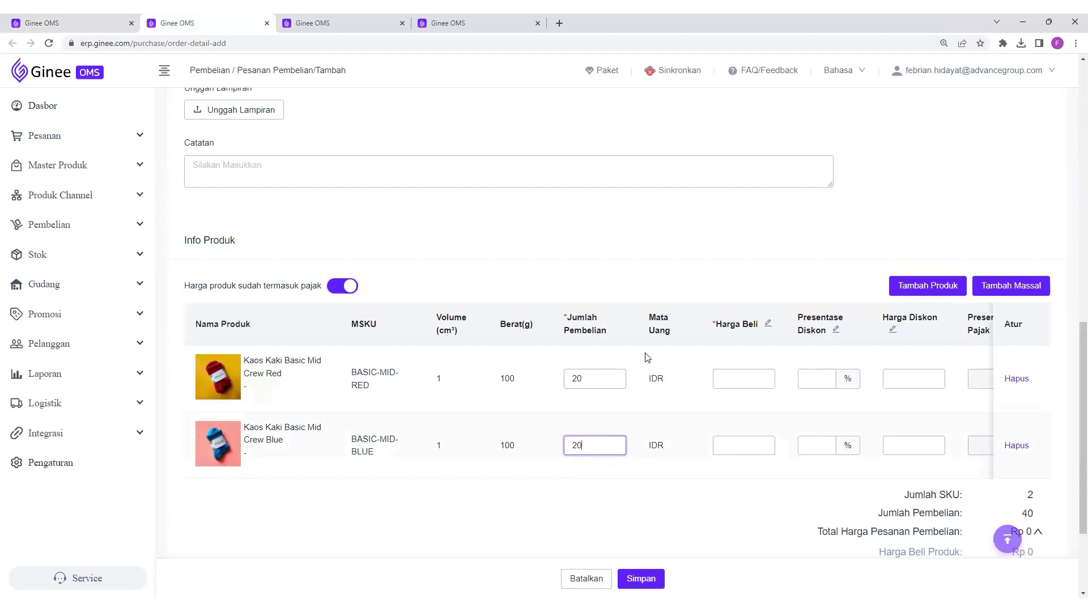
# Set Harga Beli to 50000 for both the Red and Blue Kaos Kaki Basic Mid Crew products
pyautogui.hscroll(2, 683, 422)
pyautogui.hscroll(1, 684, 422)
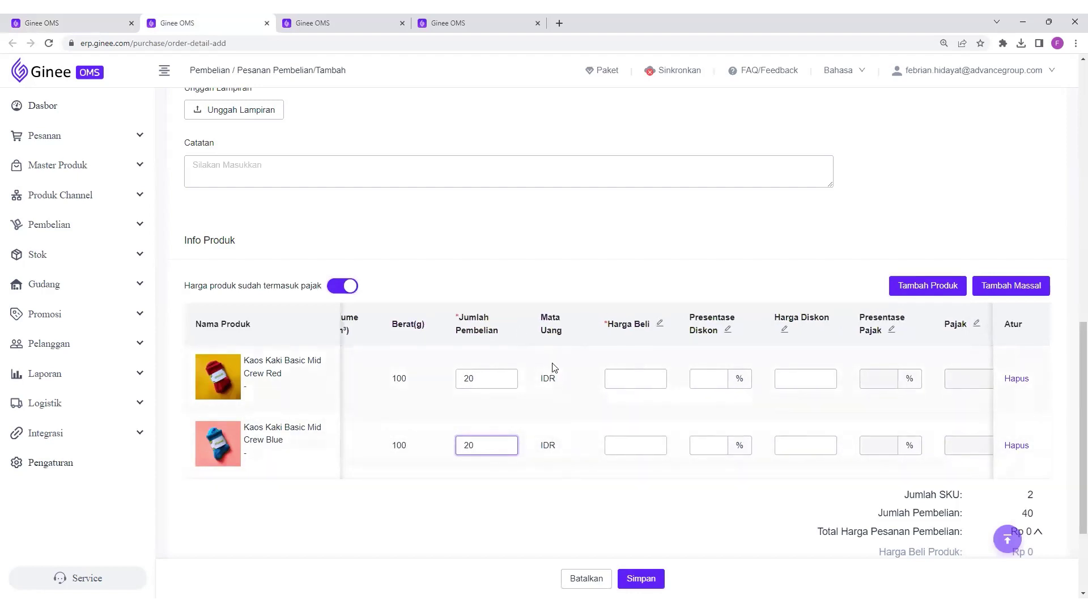
pyautogui.hscroll(3, 618, 402)
pyautogui.click(553, 378)
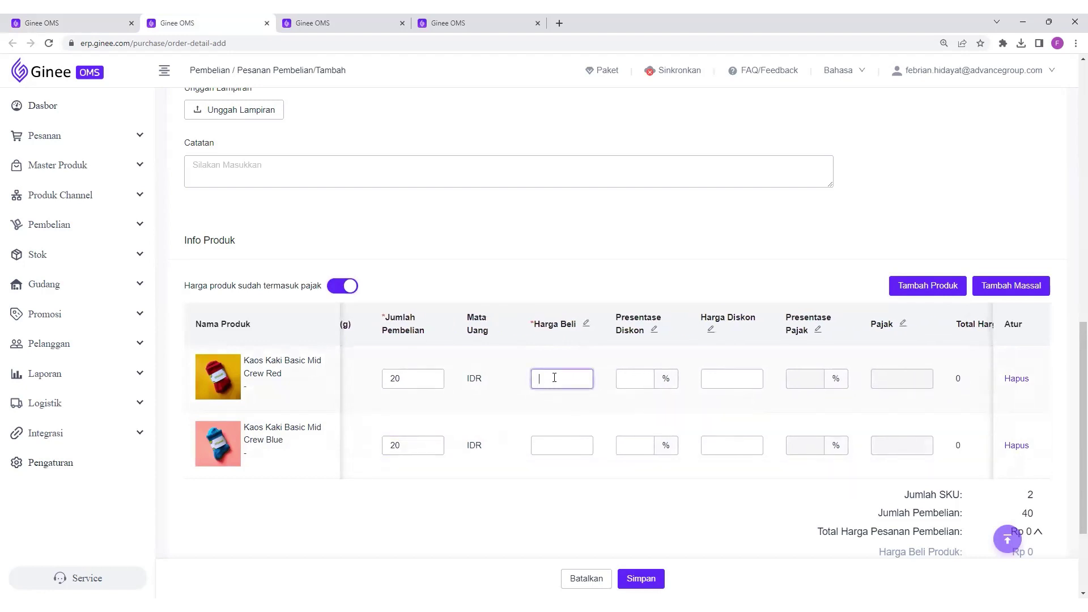
pyautogui.write('50000')
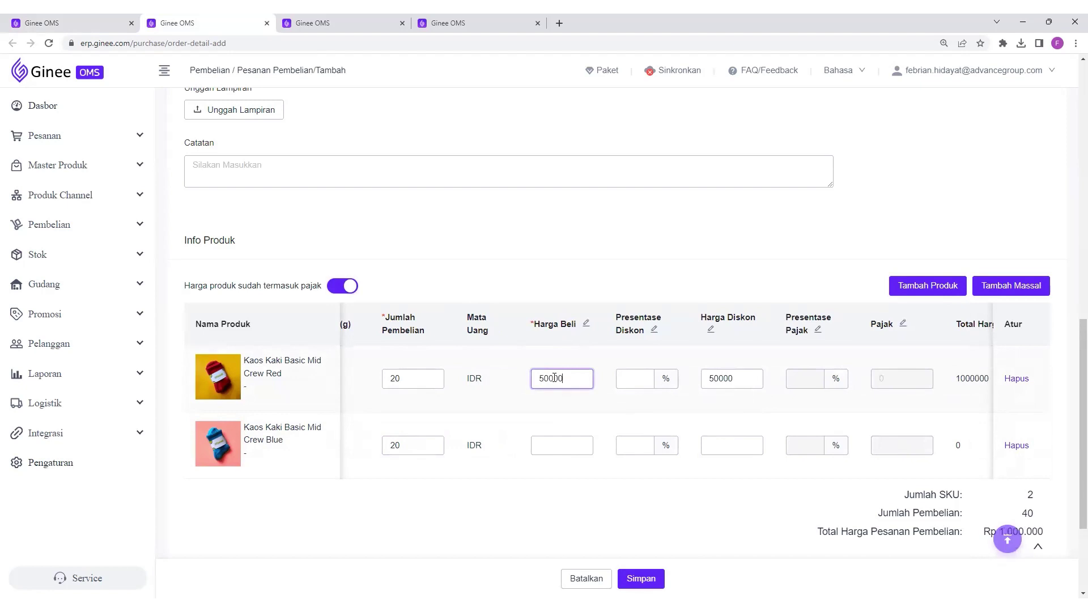
pyautogui.click(556, 446)
pyautogui.write('5')
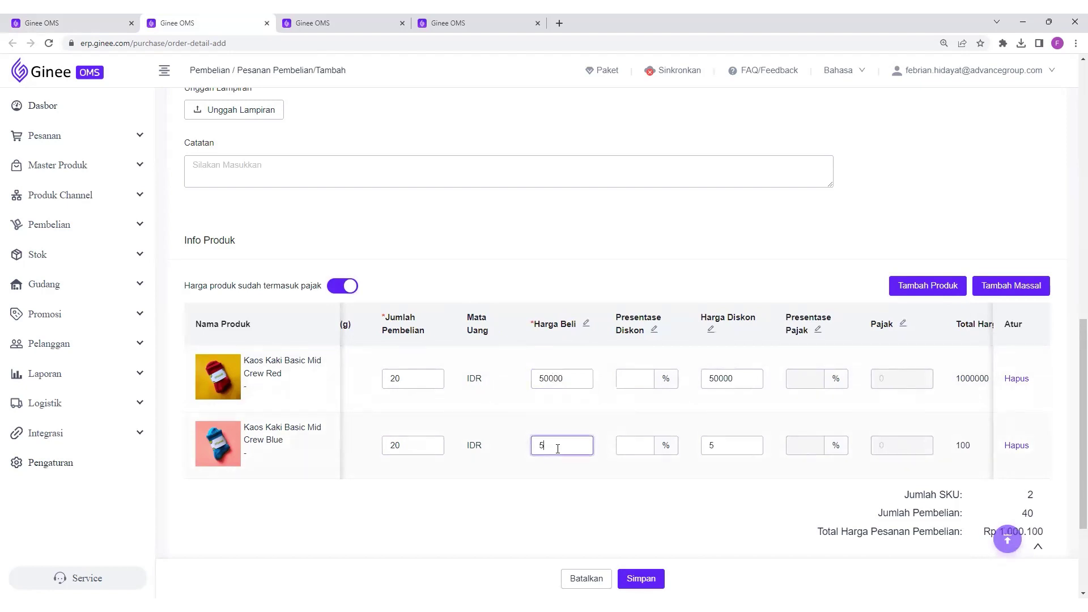
pyautogui.write('0000')
pyautogui.click(599, 486)
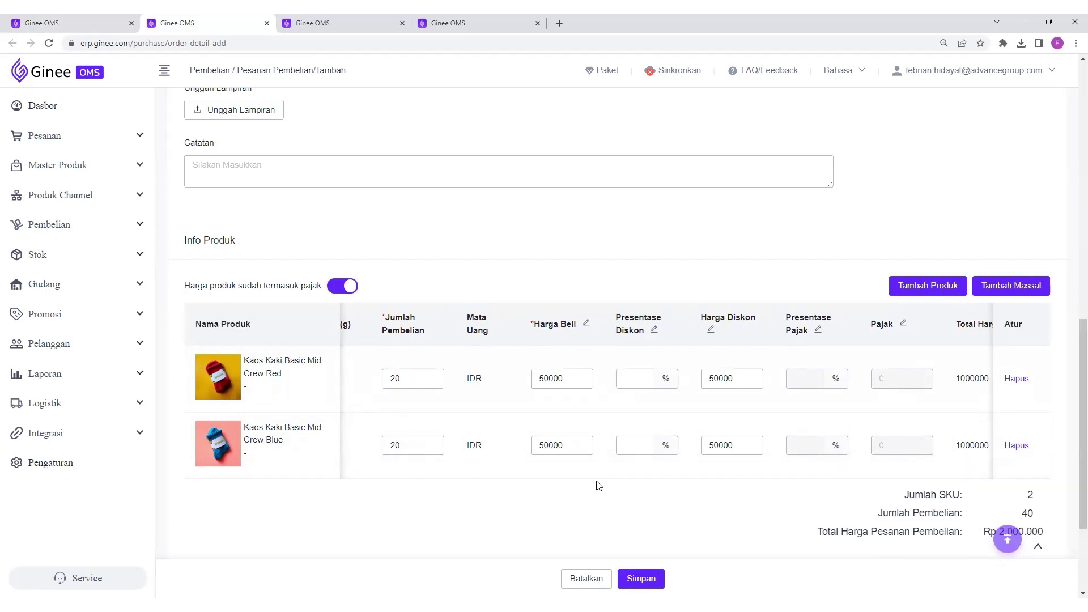
# Set the discount percentage of both the Crew Red and Crew Blue socks to 10%
pyautogui.click(644, 377)
pyautogui.write('10')
pyautogui.click(639, 444)
pyautogui.write('10')
# Clear the discount percentages of both sock products
pyautogui.click(635, 378)
pyautogui.press('BackSpace')
pyautogui.press('BackSpace')
pyautogui.click(638, 445)
pyautogui.press('BackSpace')
pyautogui.press('BackSpace')
# Set the discounted price (Harga Diskon) of Kaos Kaki Basic Mid Crew Red to 43000
pyautogui.click(736, 376)
pyautogui.press('BackSpace')
pyautogui.press('BackSpace')
pyautogui.press('BackSpace')
pyautogui.press('BackSpace')
pyautogui.press('BackSpace')
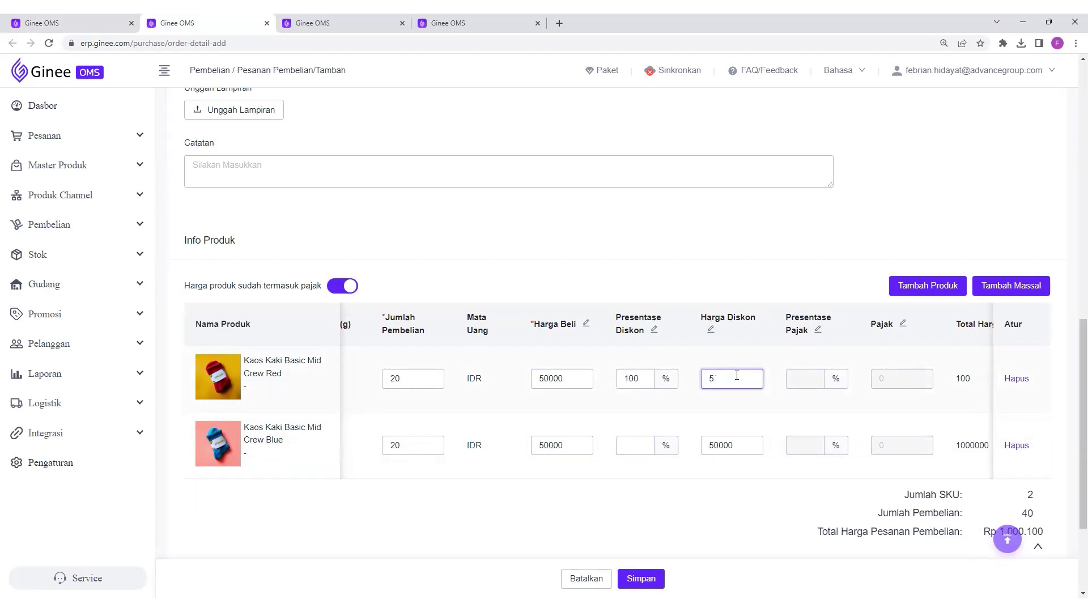
pyautogui.write('43000')
# Set the discounted price (Harga Diskon) of Kaos Kaki Basic Mid Crew Blue to 43000
pyautogui.click(728, 444)
pyautogui.doubleClick(728, 444)
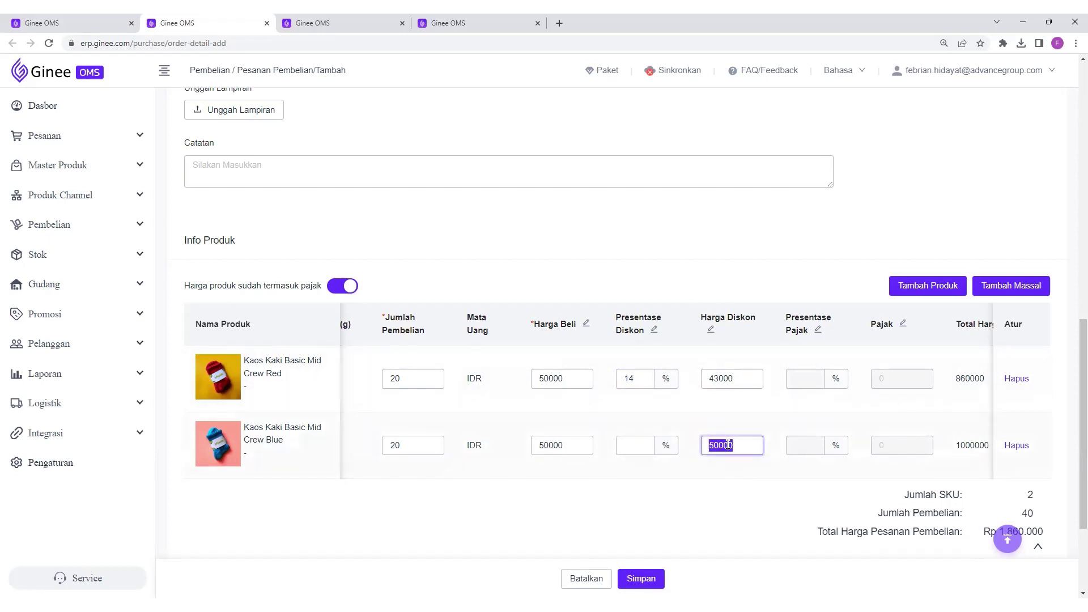
pyautogui.write('43000')
pyautogui.click(734, 482)
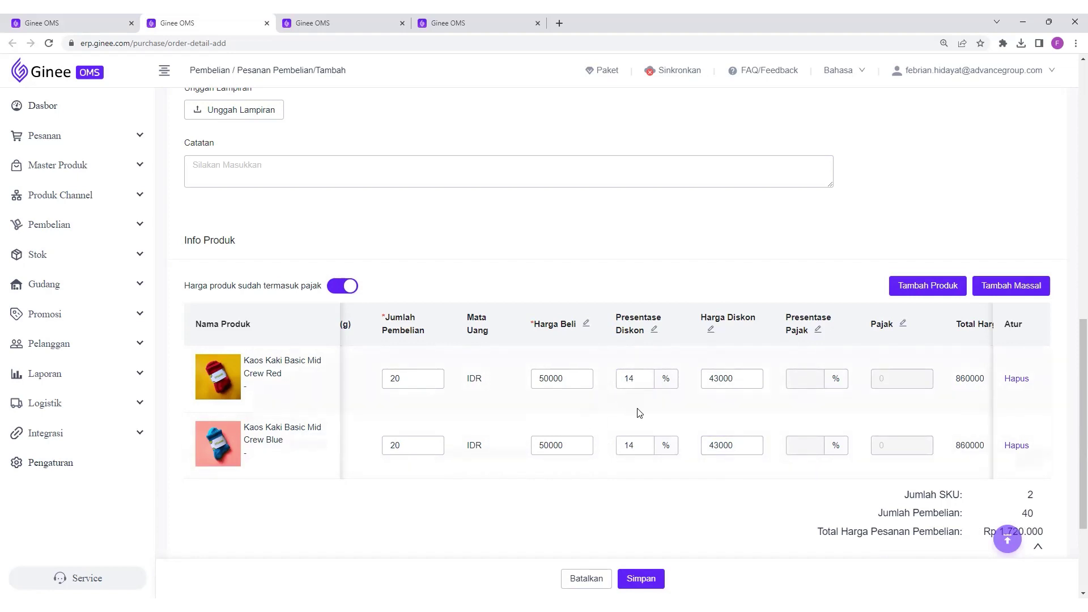
# Turn off the tax-included price setting to try both products' tax percentage fields, and turn the setting back on
pyautogui.hscroll(5, 640, 413)
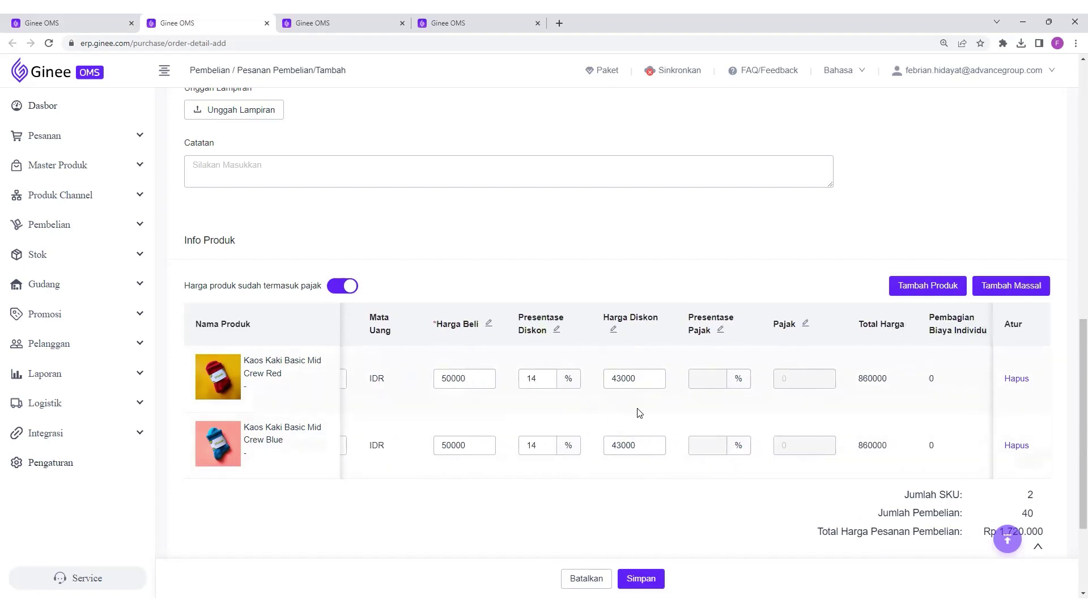
pyautogui.click(345, 285)
pyautogui.click(687, 381)
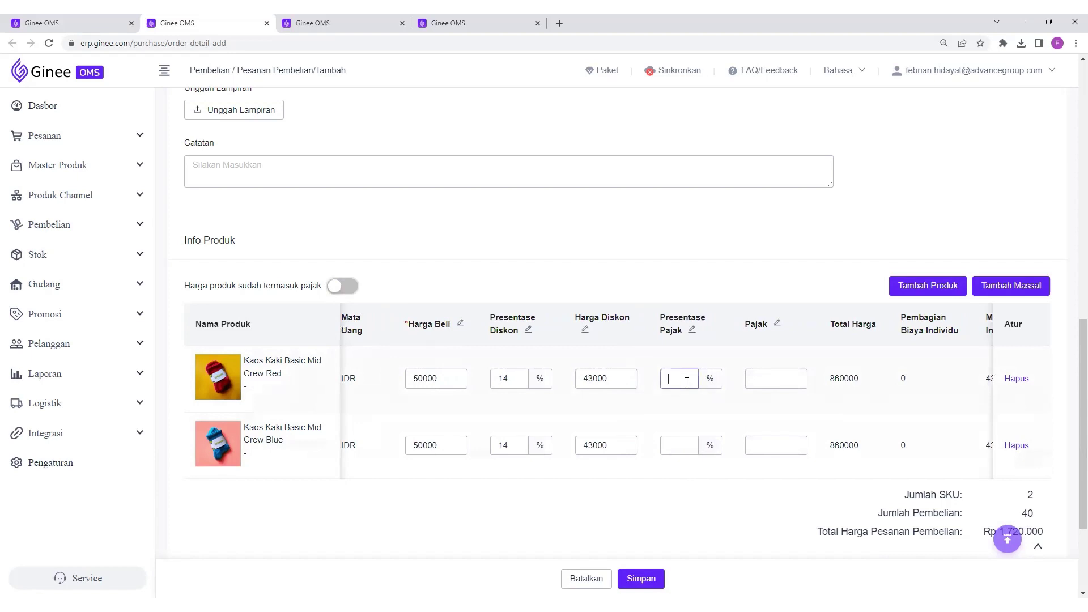
pyautogui.click(693, 445)
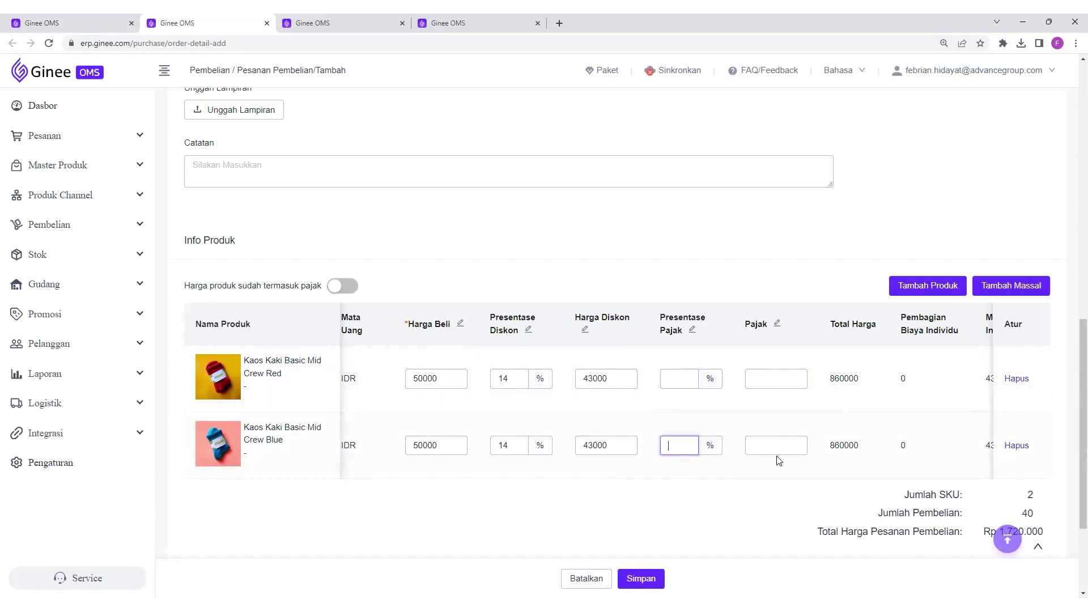
pyautogui.click(343, 285)
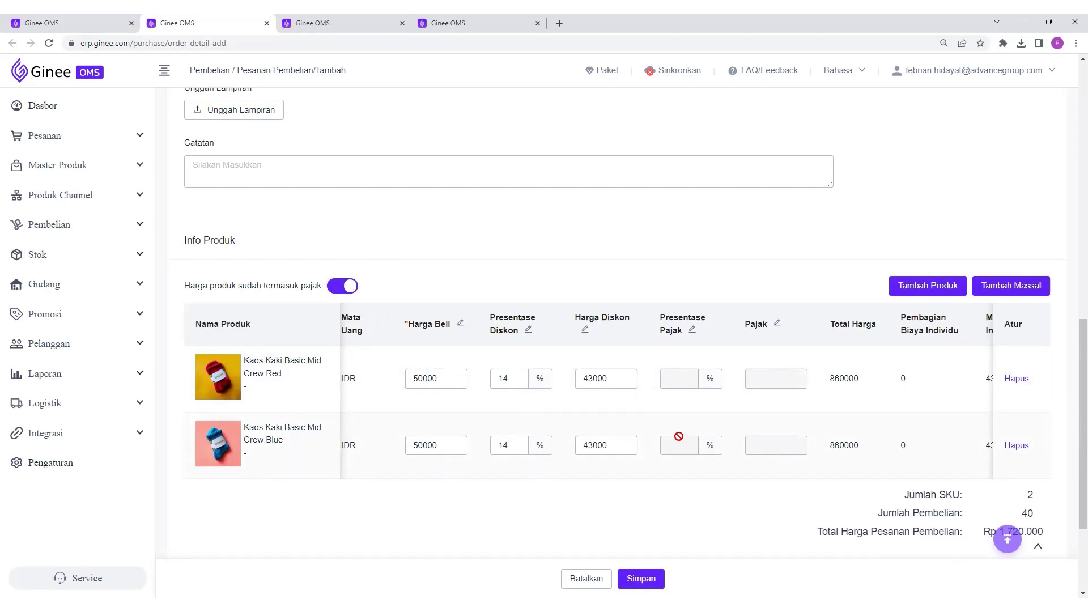
# Examine the total price, inbound cost and individual cost share of the products in the product table
pyautogui.hscroll(2, 678, 437)
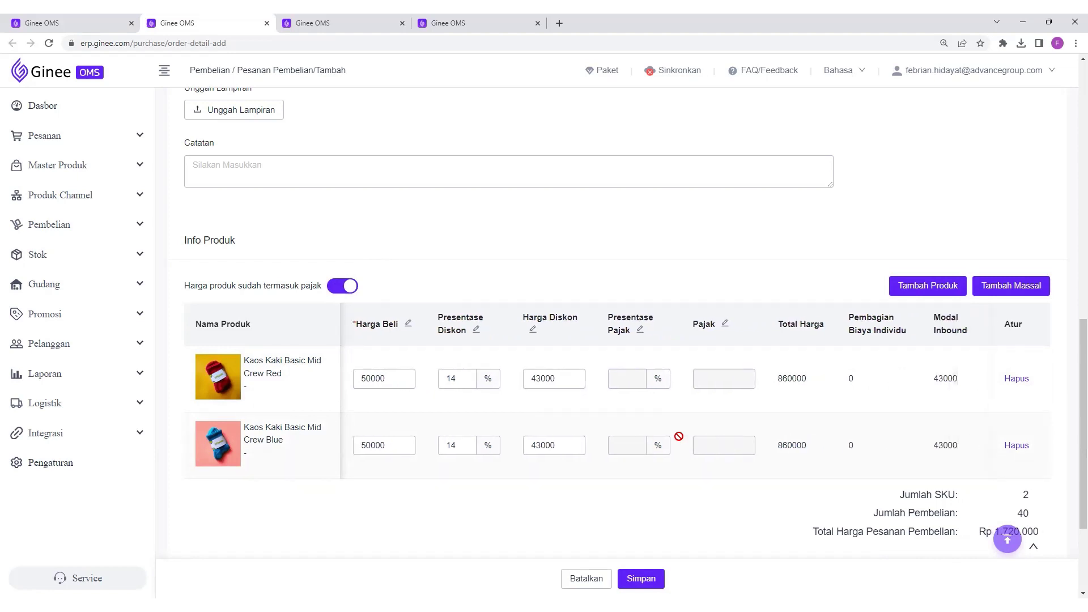
pyautogui.doubleClick(796, 379)
pyautogui.hscroll(-5, 799, 391)
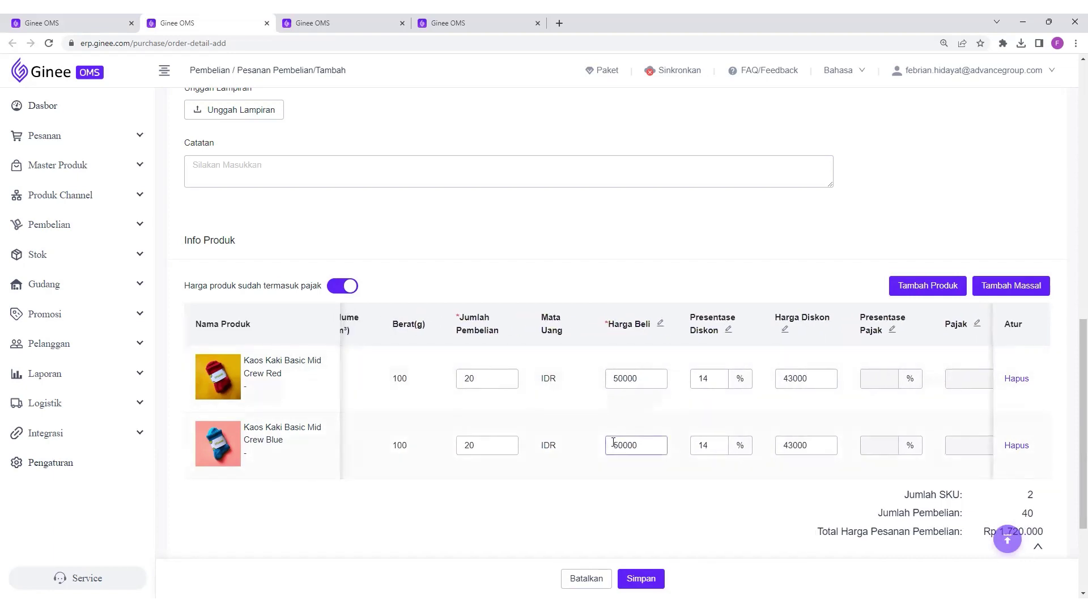
pyautogui.hscroll(5, 613, 442)
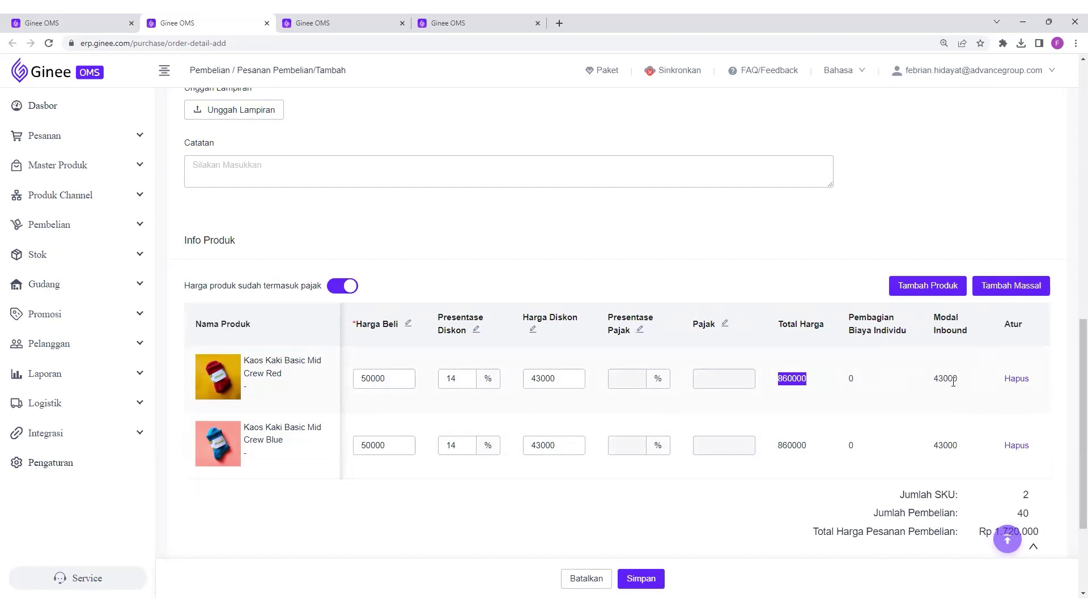
pyautogui.doubleClick(952, 378)
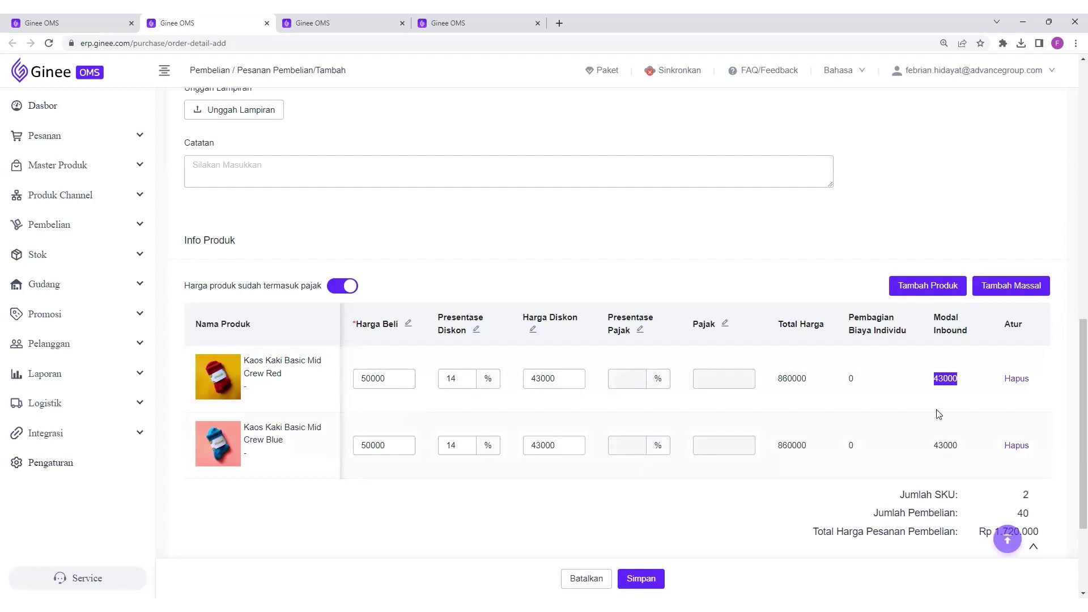
pyautogui.moveTo(911, 338); pyautogui.dragTo(851, 318)
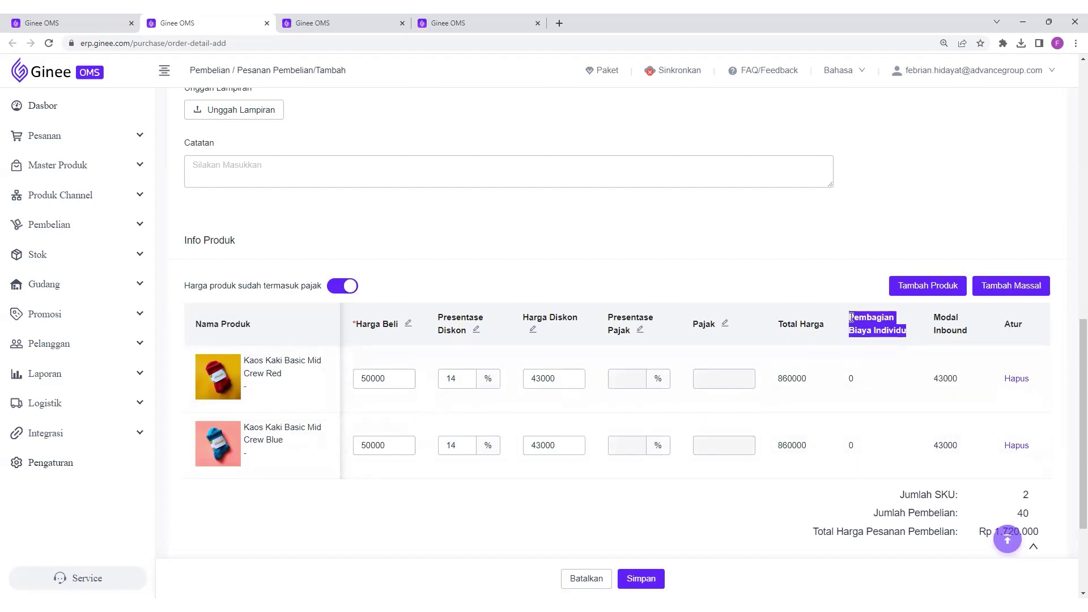
# Set the shipping cost (Biaya Pengiriman) to 200000, divided by quantity (Dibagi Berdasarkan Jumlah)
pyautogui.scroll(4, 793, 270)
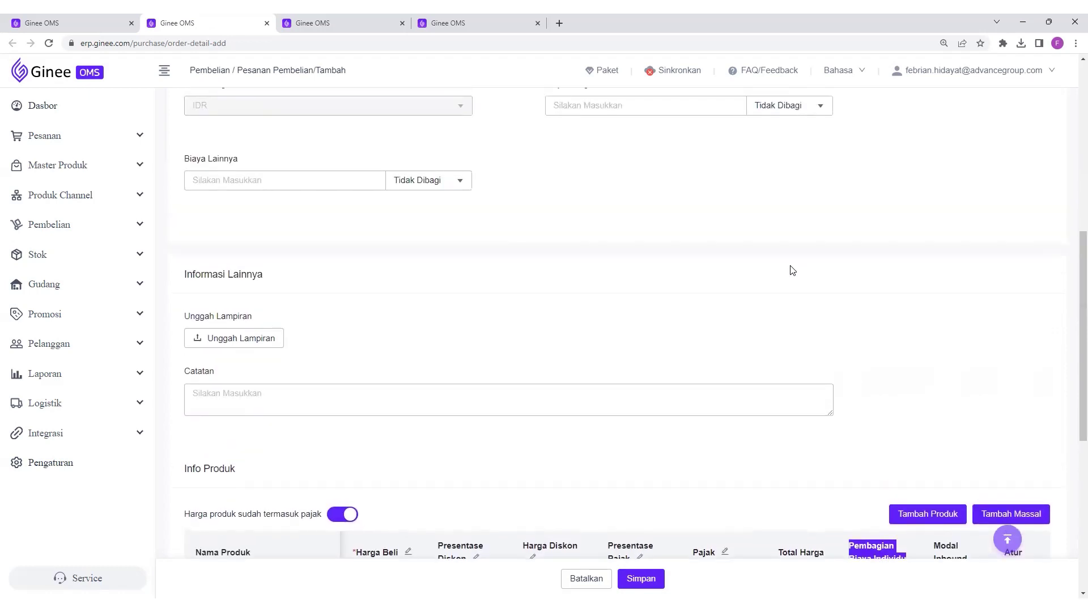
pyautogui.scroll(2, 791, 269)
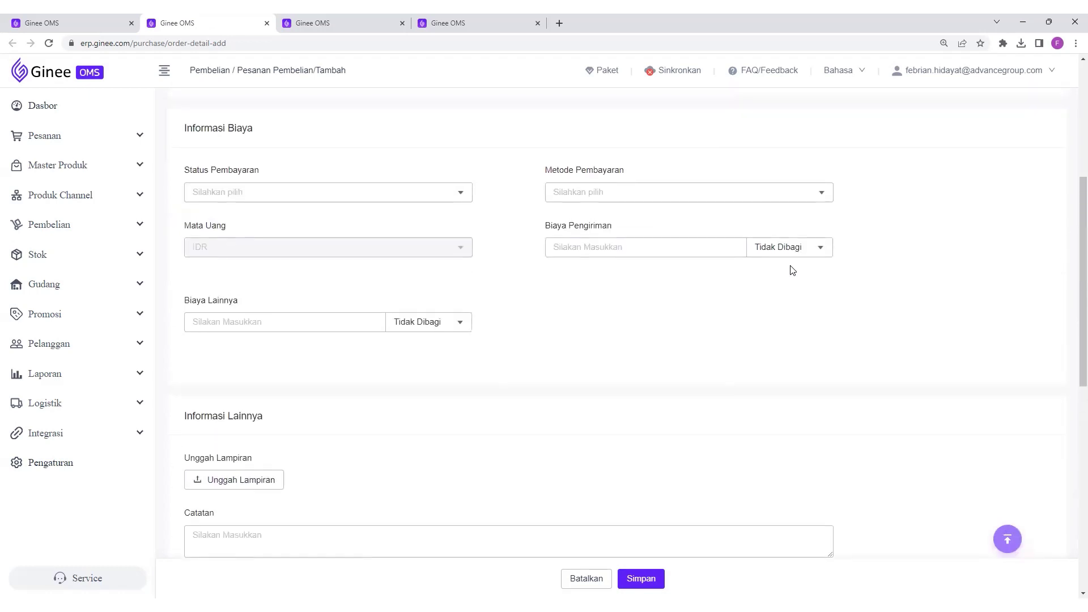
pyautogui.click(623, 245)
pyautogui.write('200000')
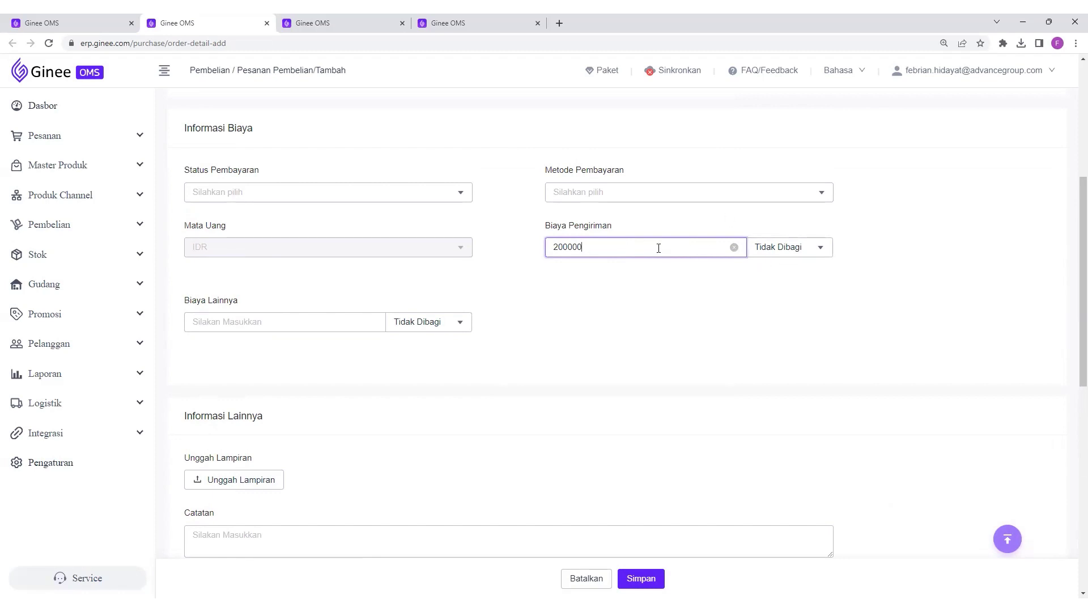
pyautogui.click(774, 247)
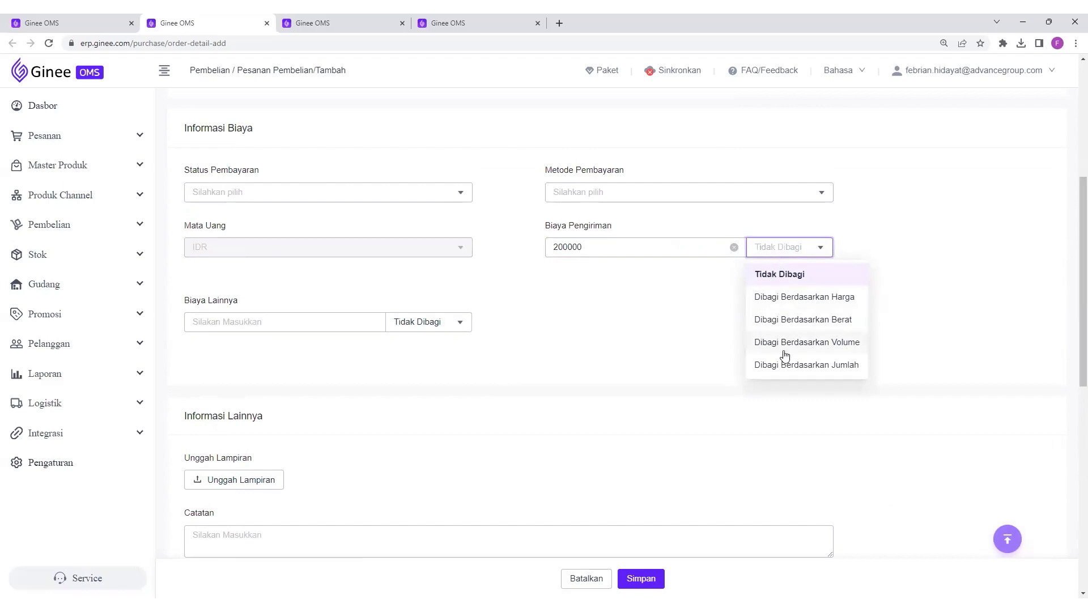
pyautogui.click(814, 365)
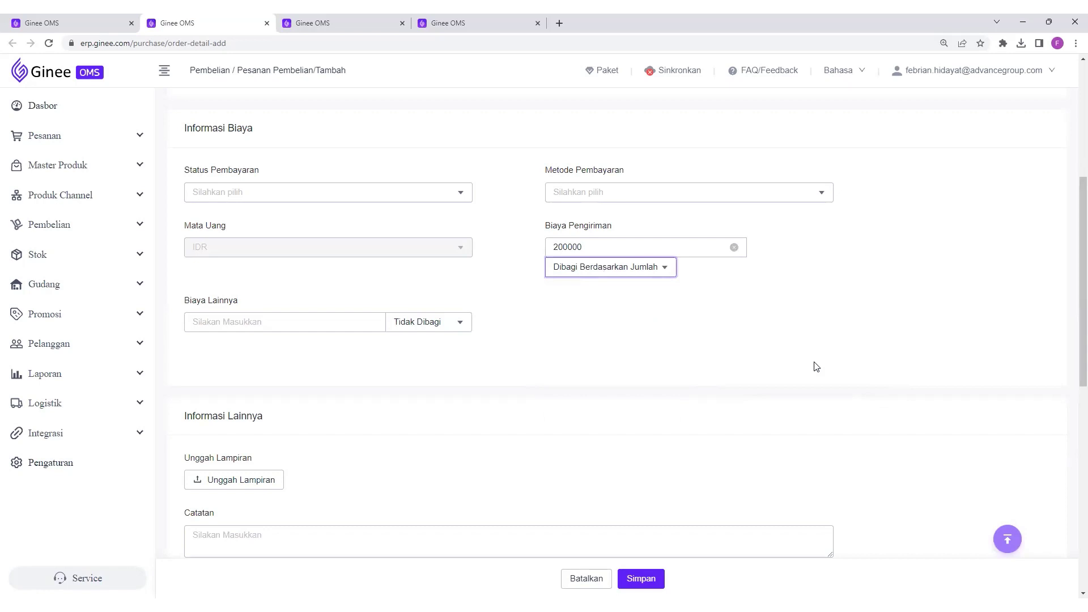
# Examine how the shipping cost affects each product's individual cost share and inbound cost
pyautogui.scroll(-3, 816, 366)
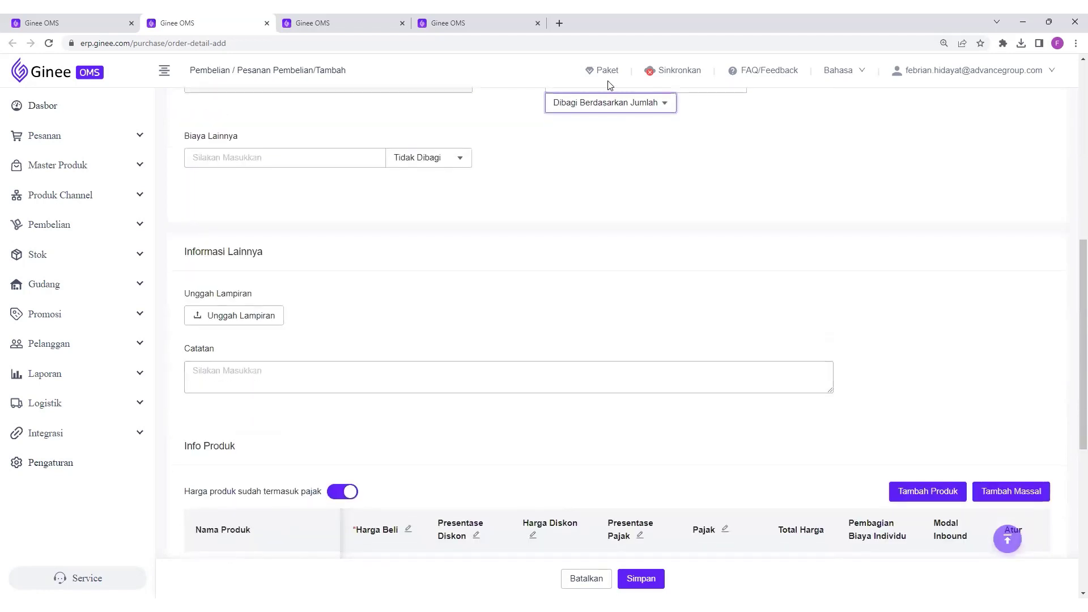
pyautogui.scroll(1, 607, 195)
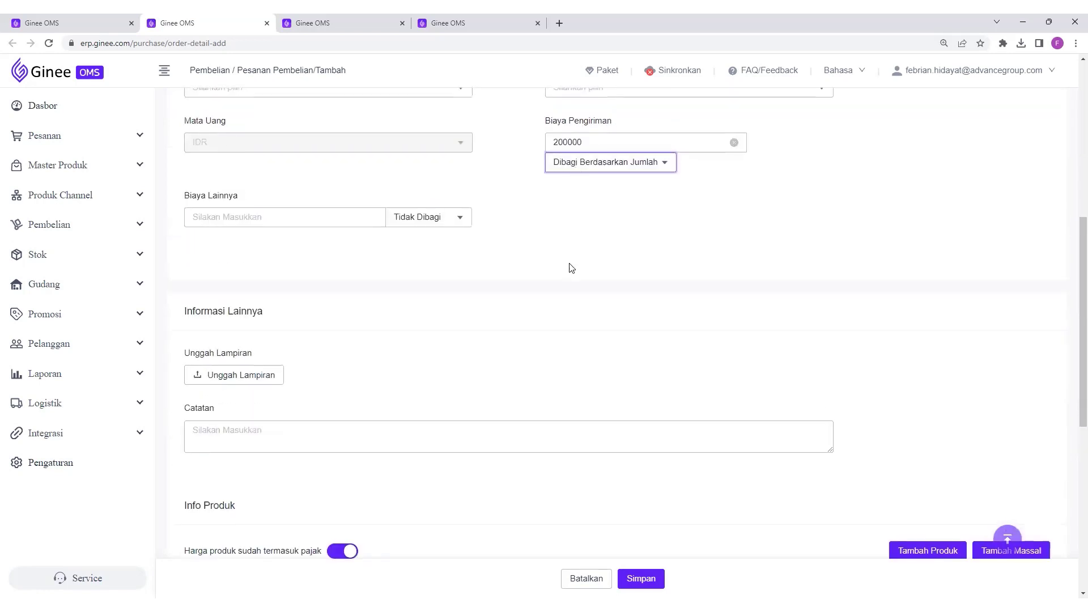
pyautogui.scroll(-1, 572, 266)
pyautogui.scroll(-4, 573, 277)
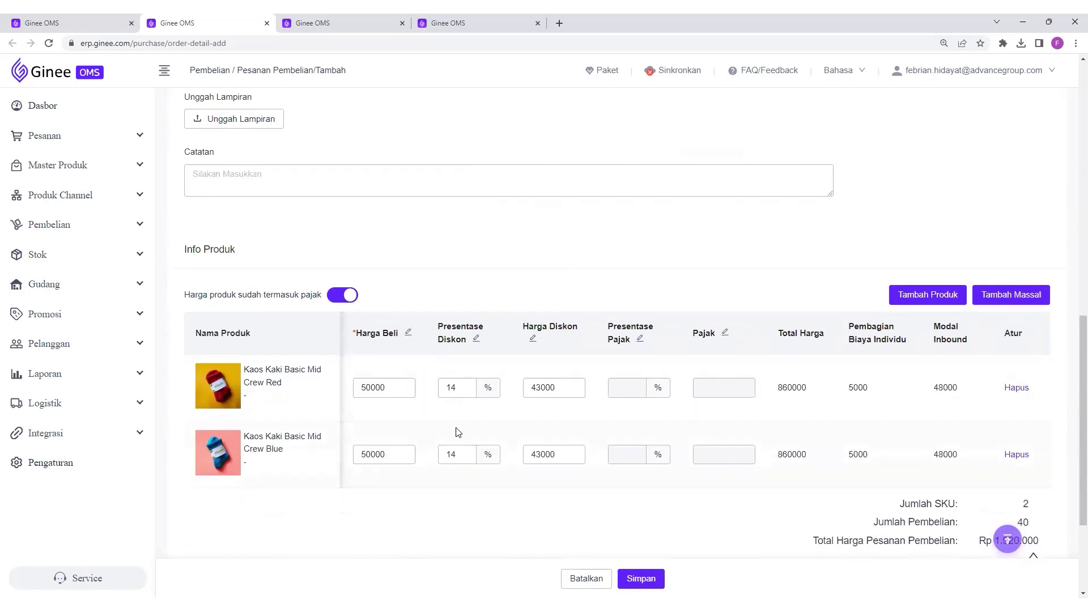
pyautogui.hscroll(-3, 456, 432)
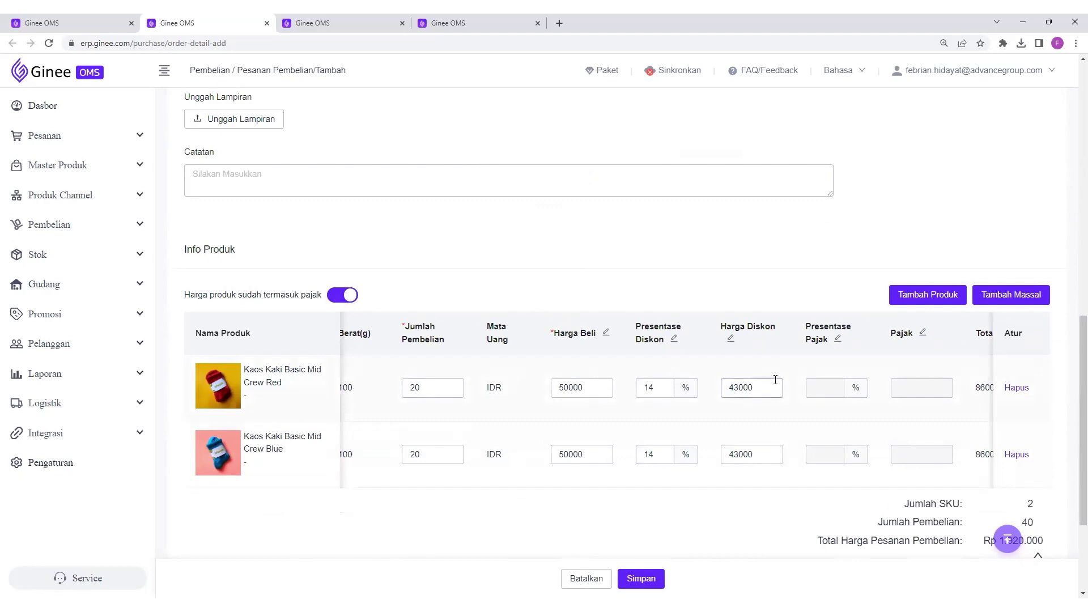
pyautogui.hscroll(3, 777, 382)
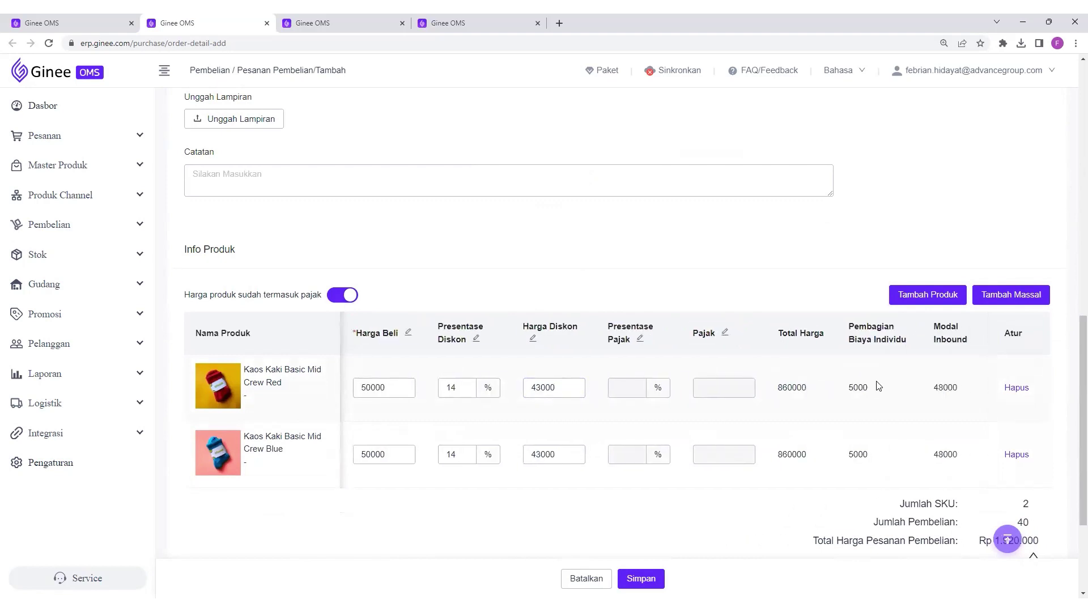
pyautogui.moveTo(872, 388); pyautogui.dragTo(848, 391)
pyautogui.moveTo(967, 392); pyautogui.dragTo(932, 399)
pyautogui.scroll(6, 867, 300)
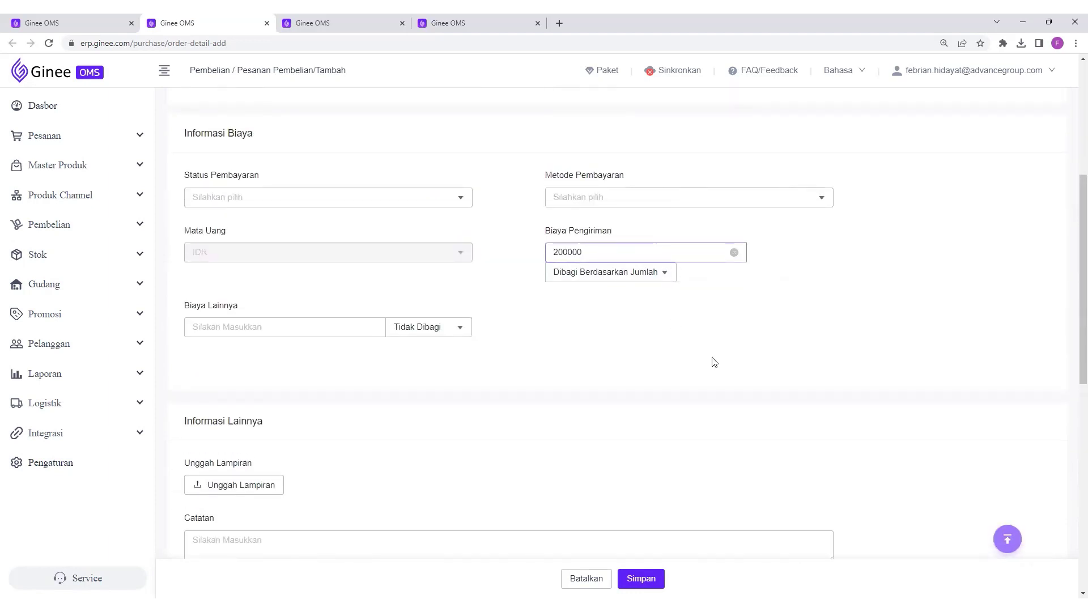
pyautogui.scroll(-6, 735, 381)
pyautogui.hscroll(-1, 736, 381)
# Set the other costs (Biaya Lainnya) to 50000, divided by quantity (Dibagi Berdasarkan Jumlah)
pyautogui.scroll(4, 736, 381)
pyautogui.scroll(4, 736, 381)
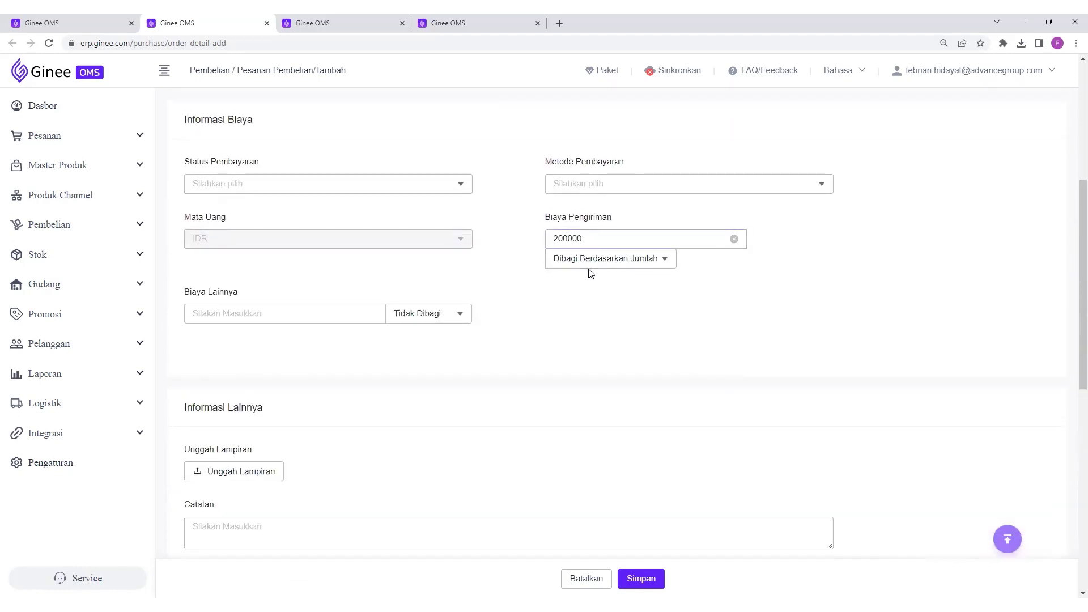
pyautogui.click(313, 312)
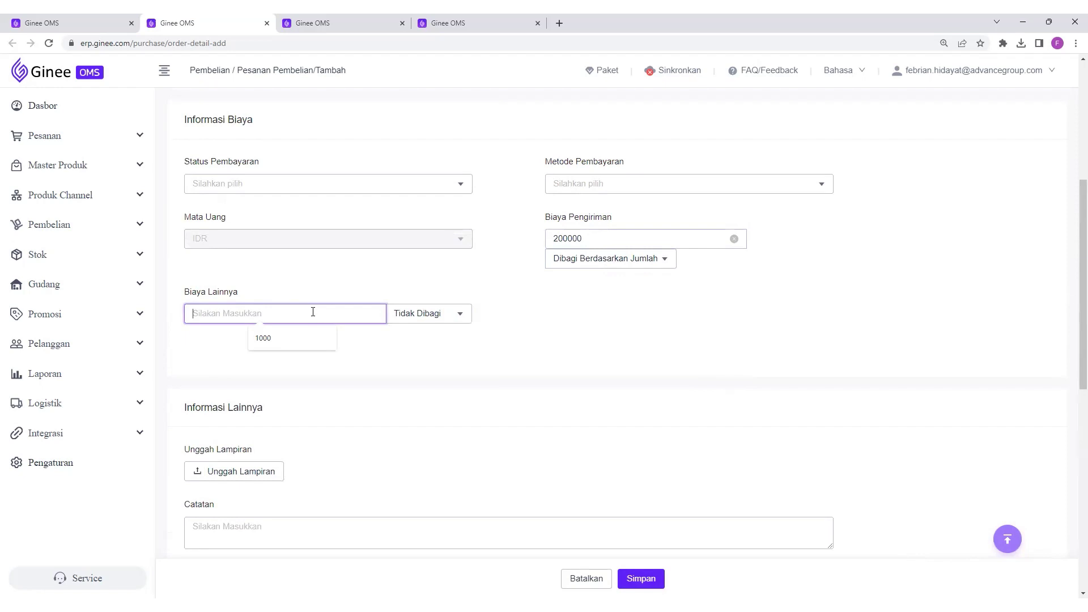
pyautogui.write('50000')
pyautogui.click(422, 313)
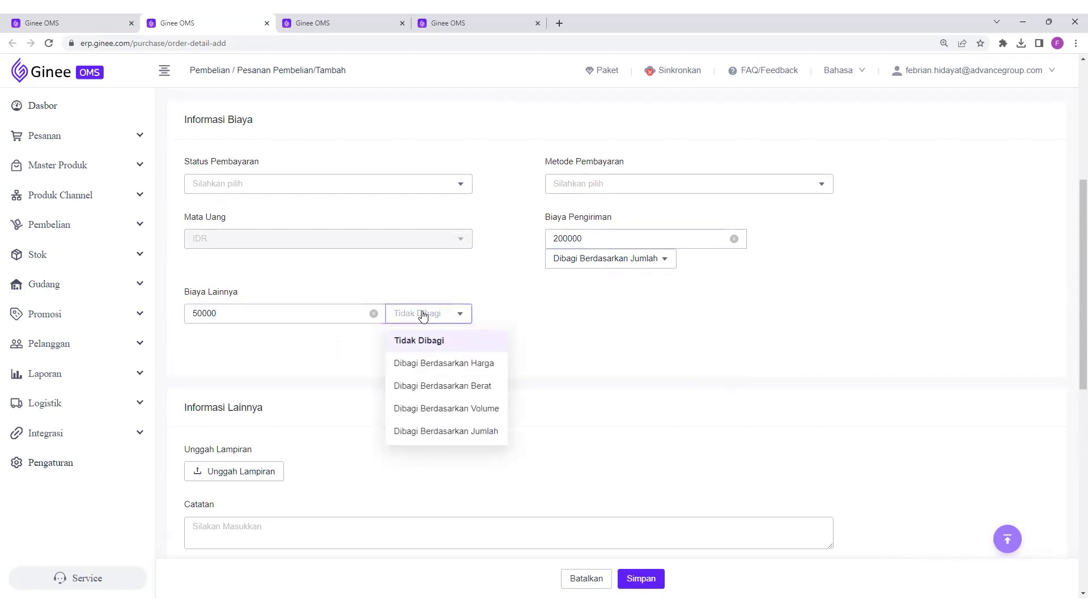
pyautogui.click(435, 439)
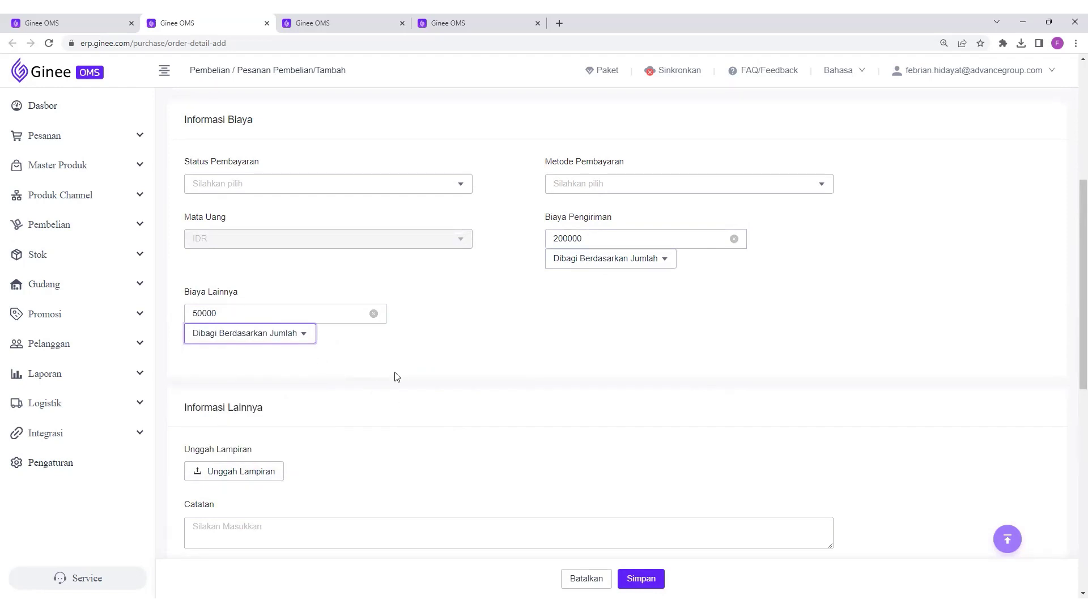
# Check the products' cost shares and switch the division of the other costs to Dibagi Berdasarkan Volume
pyautogui.scroll(-6, 397, 377)
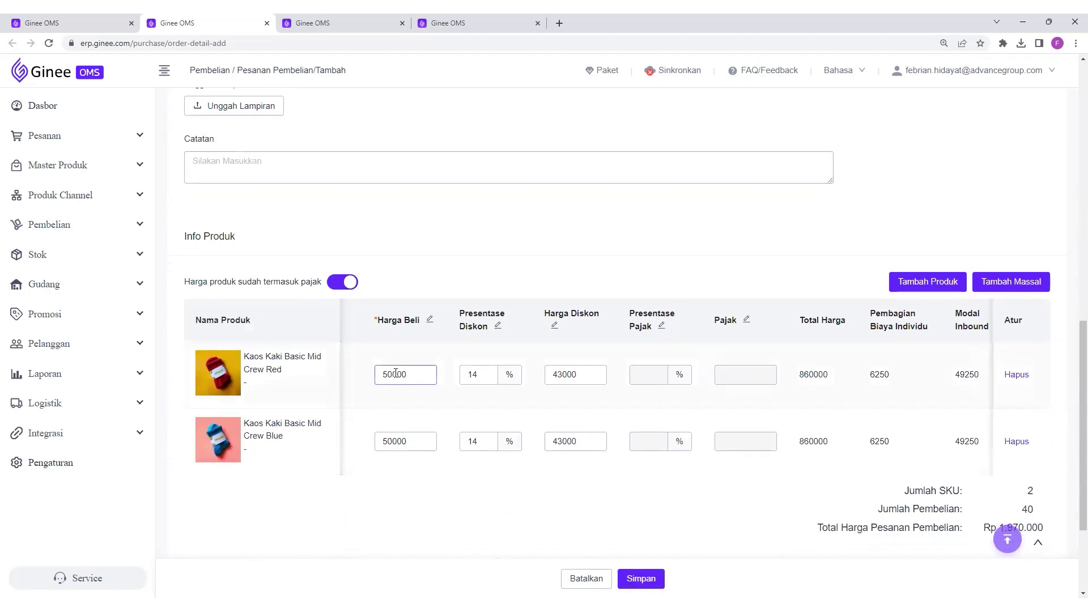
pyautogui.scroll(-2, 395, 375)
pyautogui.hscroll(1, 879, 316)
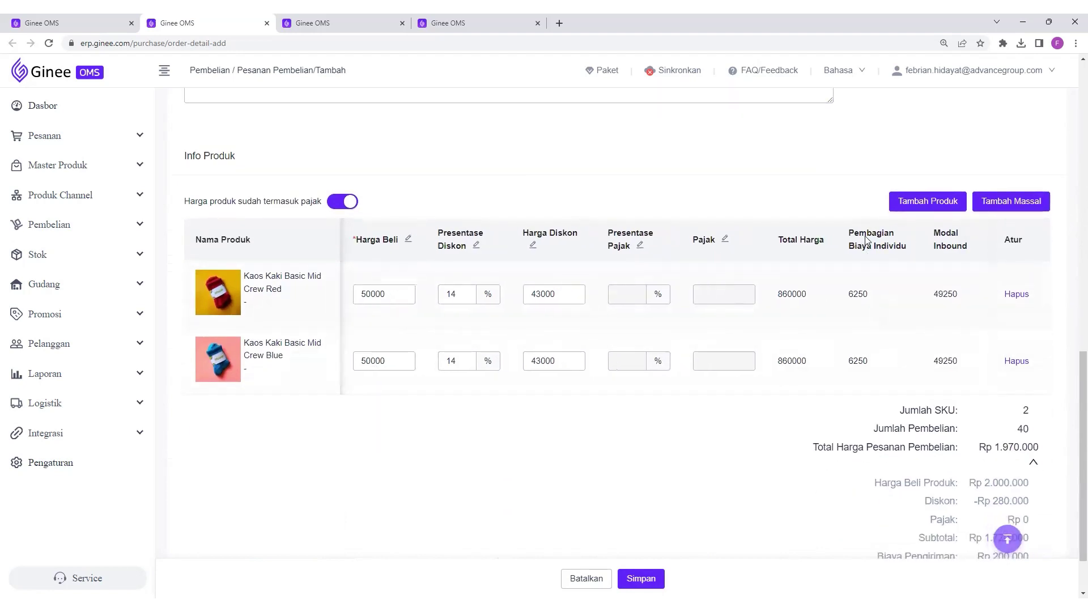
pyautogui.scroll(10, 476, 367)
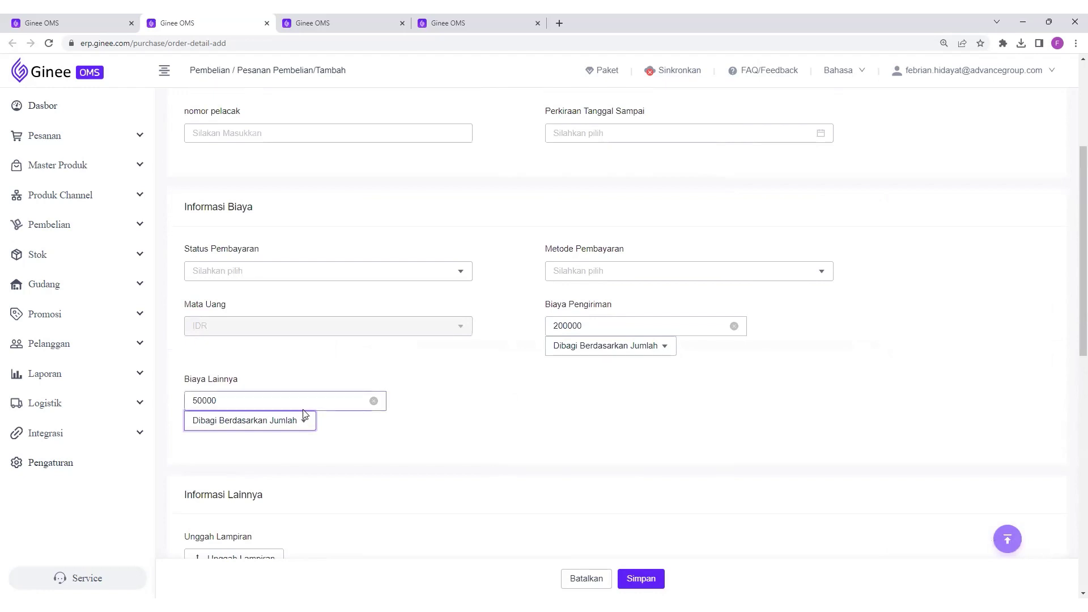
pyautogui.click(289, 421)
pyautogui.click(271, 521)
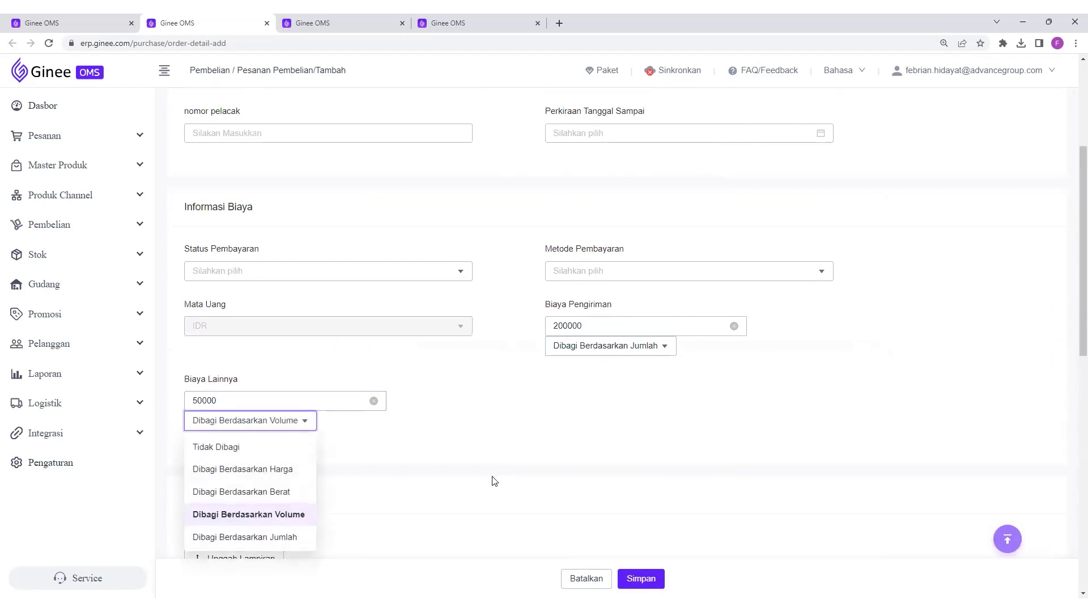
# Compare the products' volume, weight and quantity, and switch the other costs back to division by quantity (Dibagi Berdasarkan Jumlah)
pyautogui.scroll(-8, 499, 476)
pyautogui.scroll(3, 516, 475)
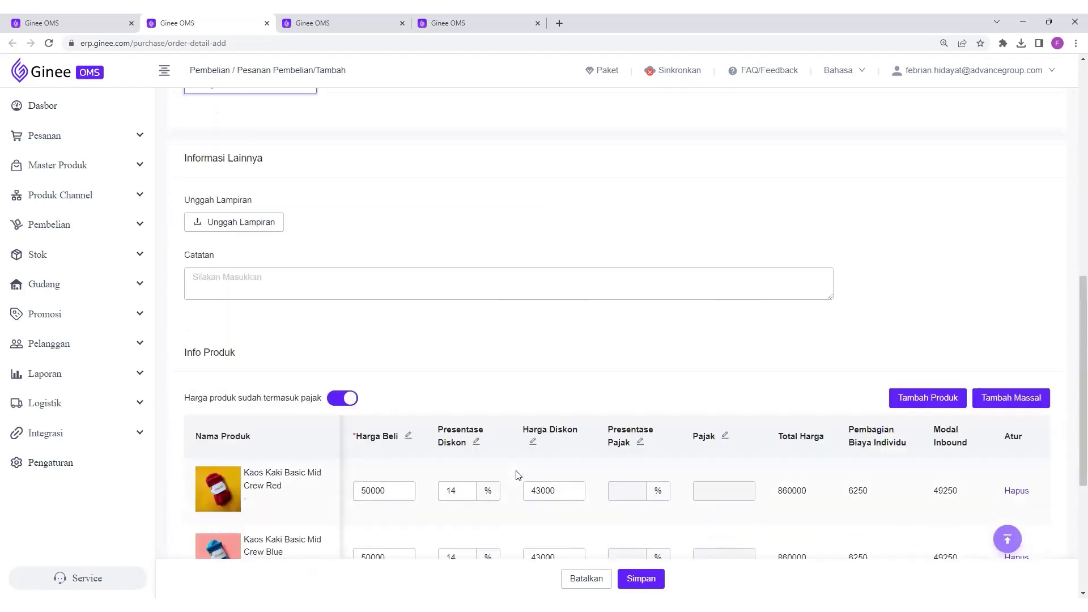
pyautogui.hscroll(-5, 437, 499)
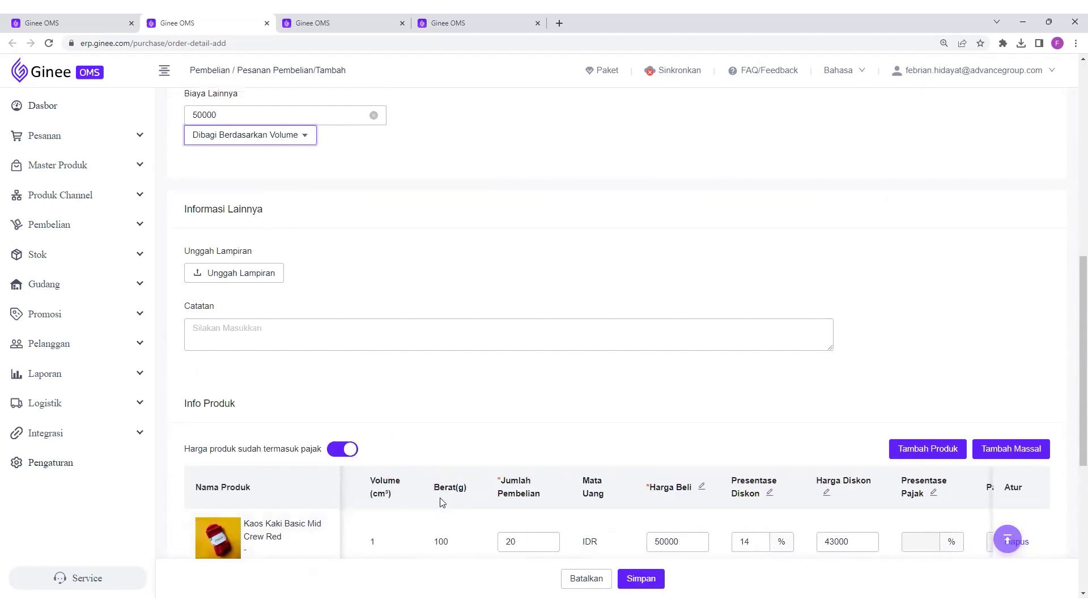
pyautogui.scroll(-3, 426, 541)
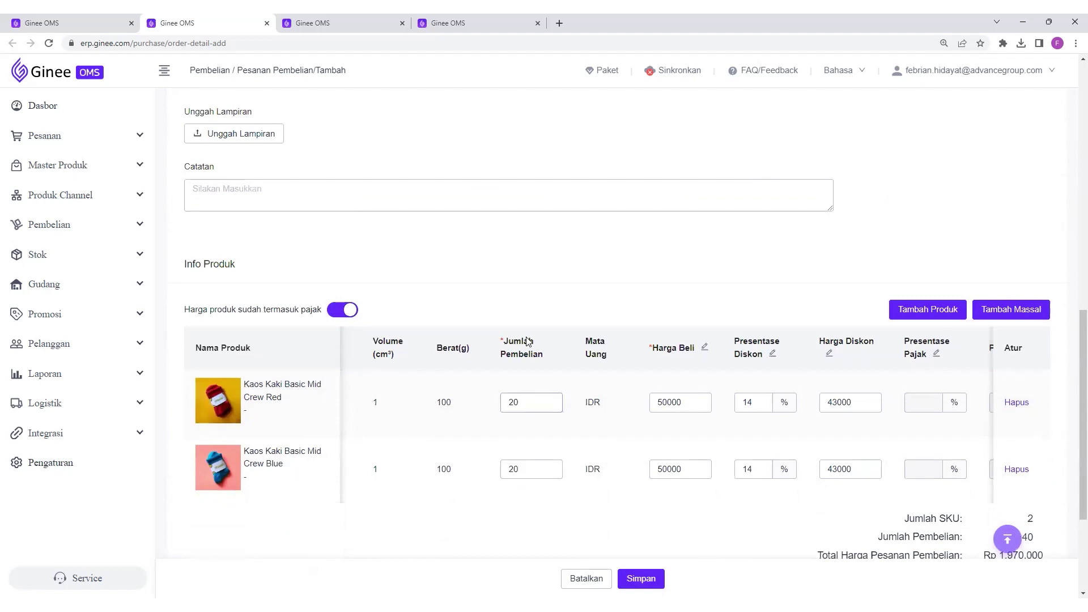
pyautogui.click(522, 464)
pyautogui.scroll(4, 521, 464)
pyautogui.click(234, 208)
pyautogui.click(282, 318)
pyautogui.scroll(-3, 576, 391)
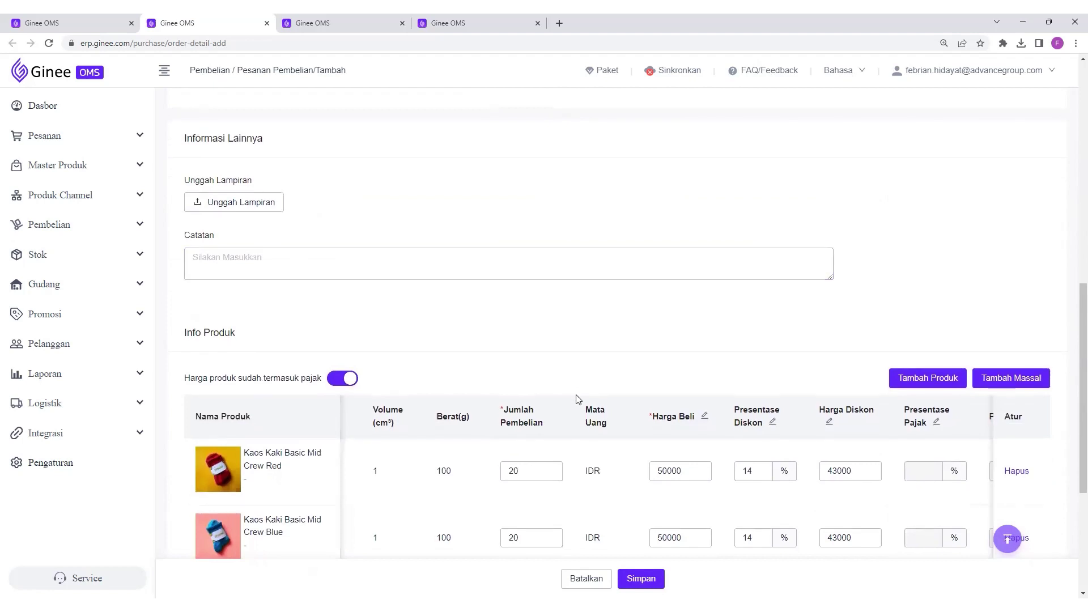
# Examine the products' individual cost shares and inbound costs, and the breakdown of the purchase order's total price
pyautogui.scroll(-2, 613, 459)
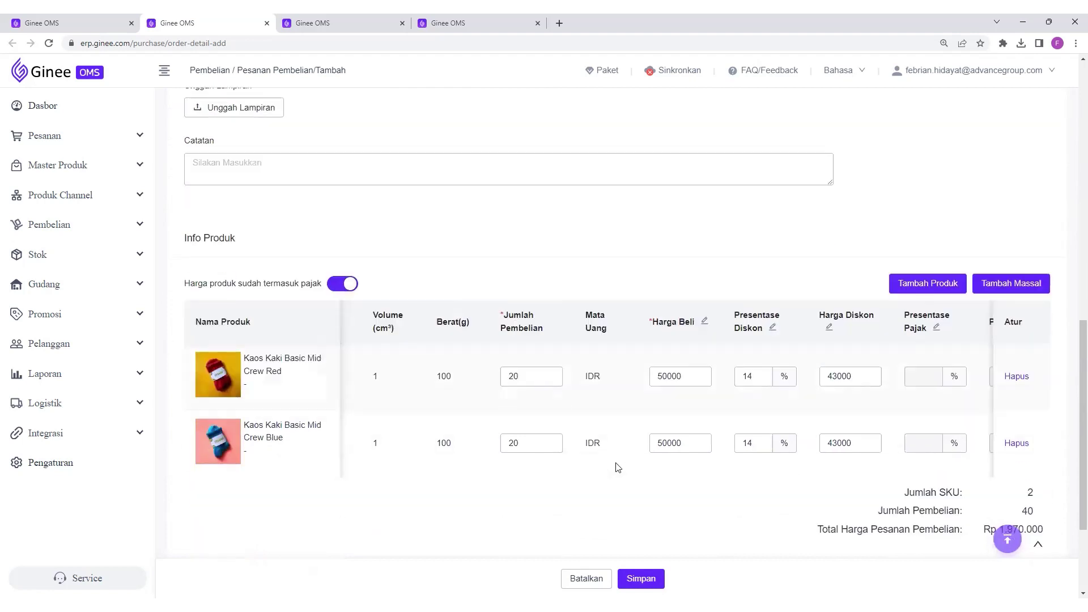
pyautogui.hscroll(5, 459, 340)
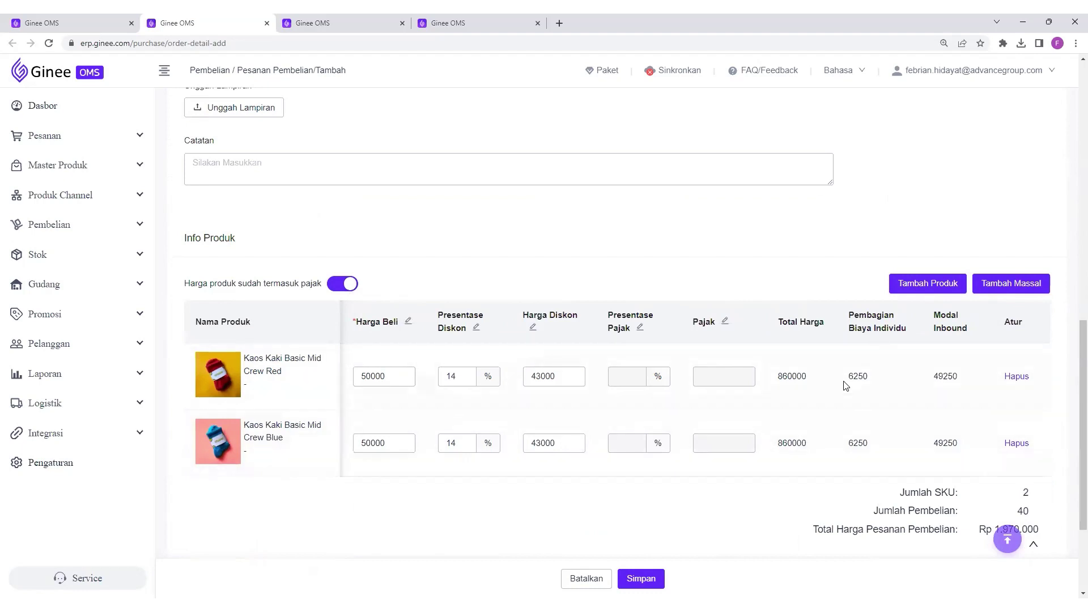
pyautogui.scroll(-1, 805, 452)
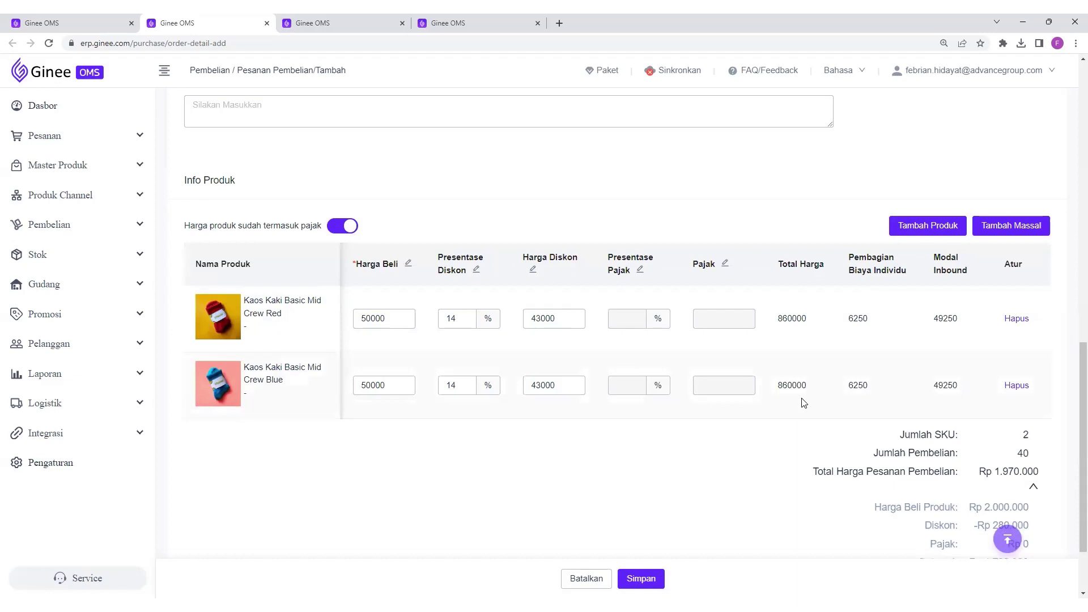
pyautogui.scroll(-2, 805, 404)
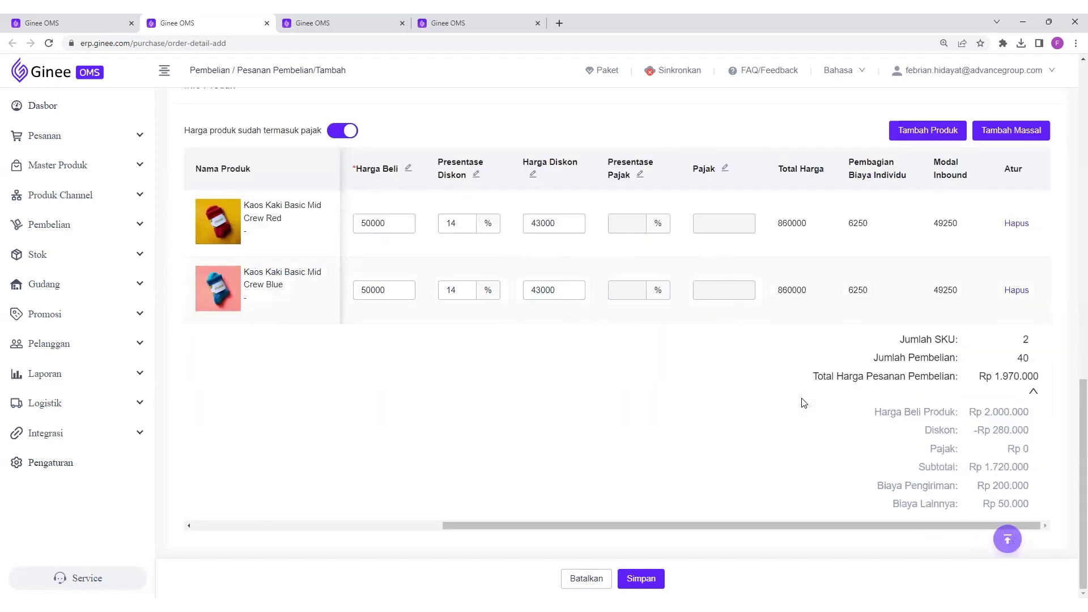
pyautogui.click(1033, 393)
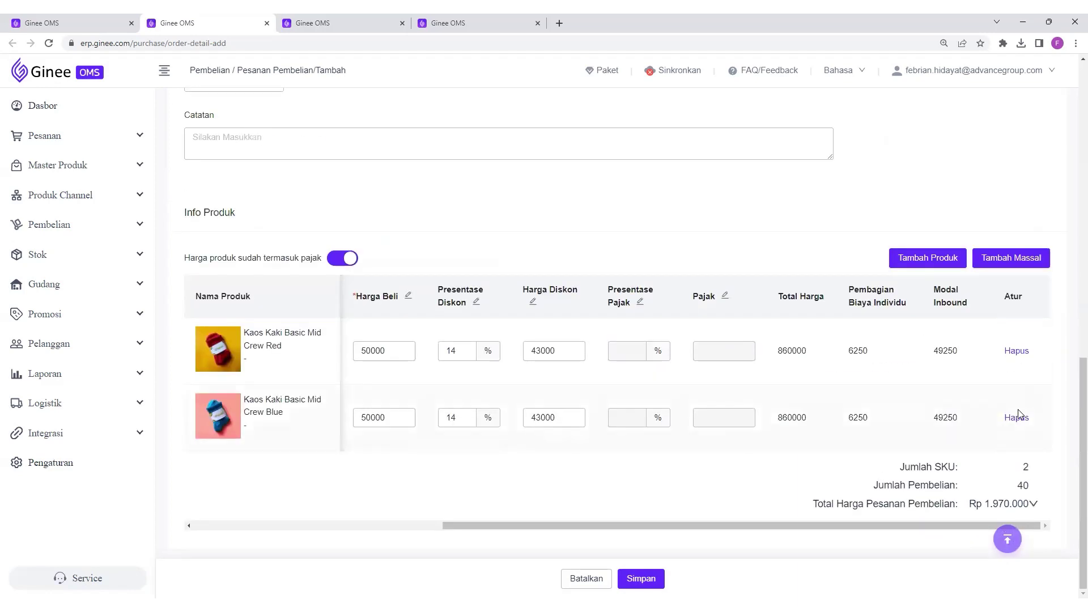
pyautogui.click(1034, 505)
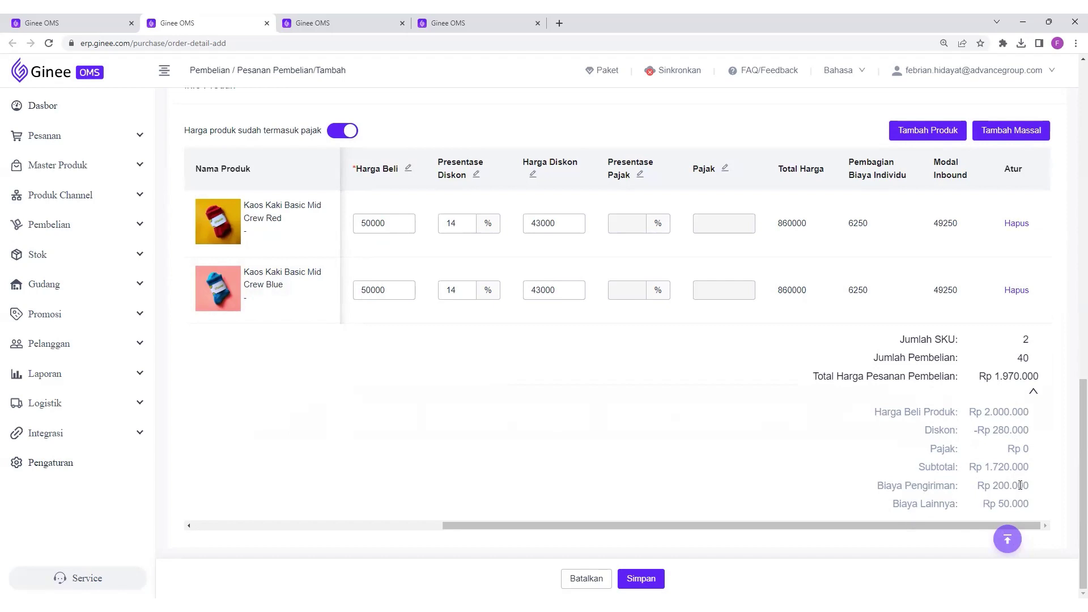
pyautogui.scroll(1, 1008, 409)
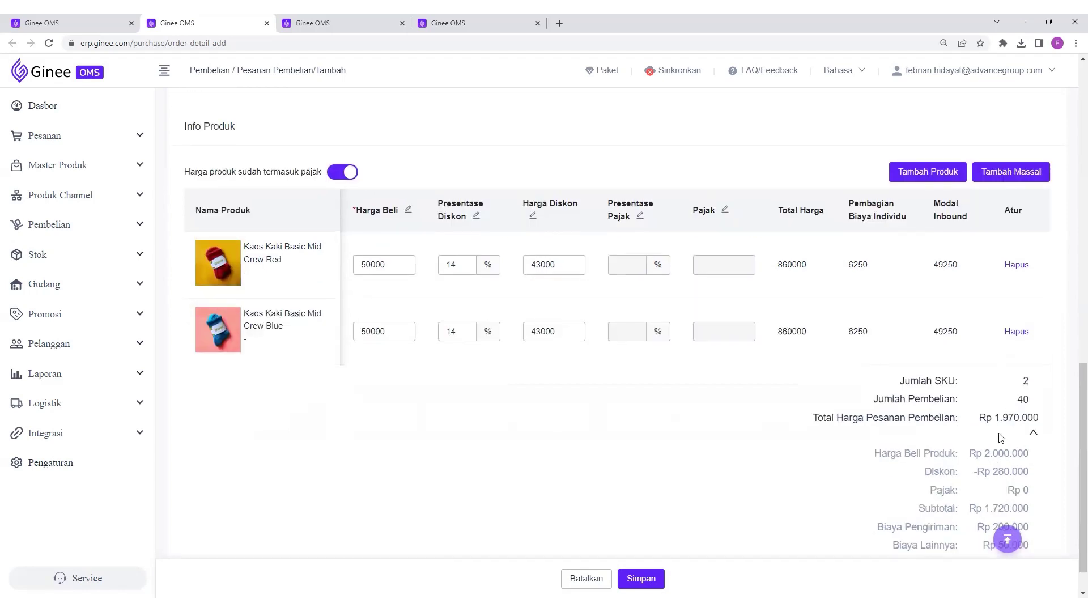
pyautogui.scroll(-1, 996, 463)
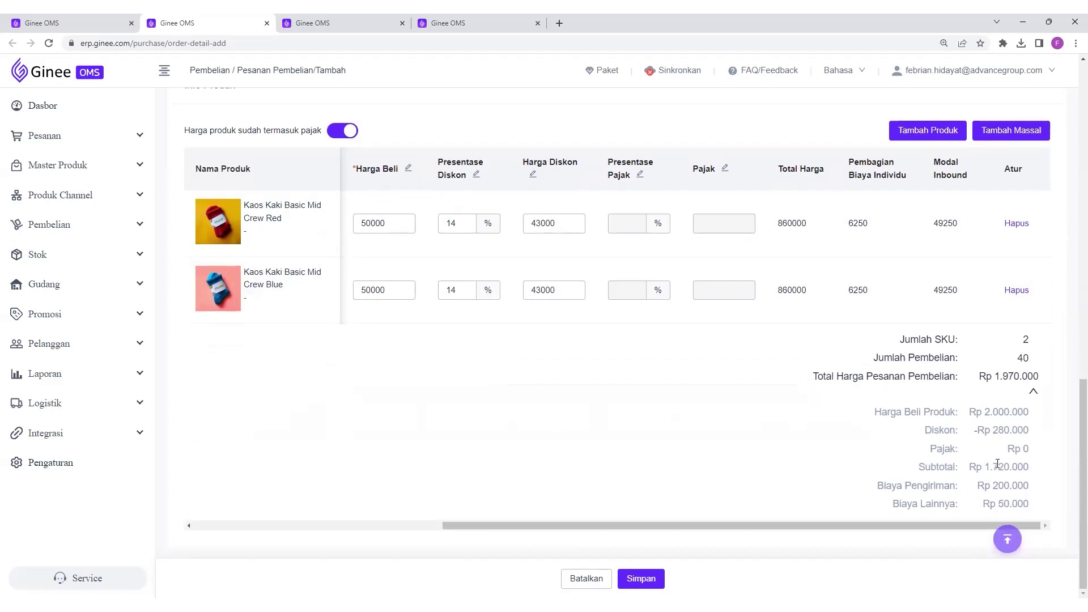
pyautogui.scroll(2, 997, 464)
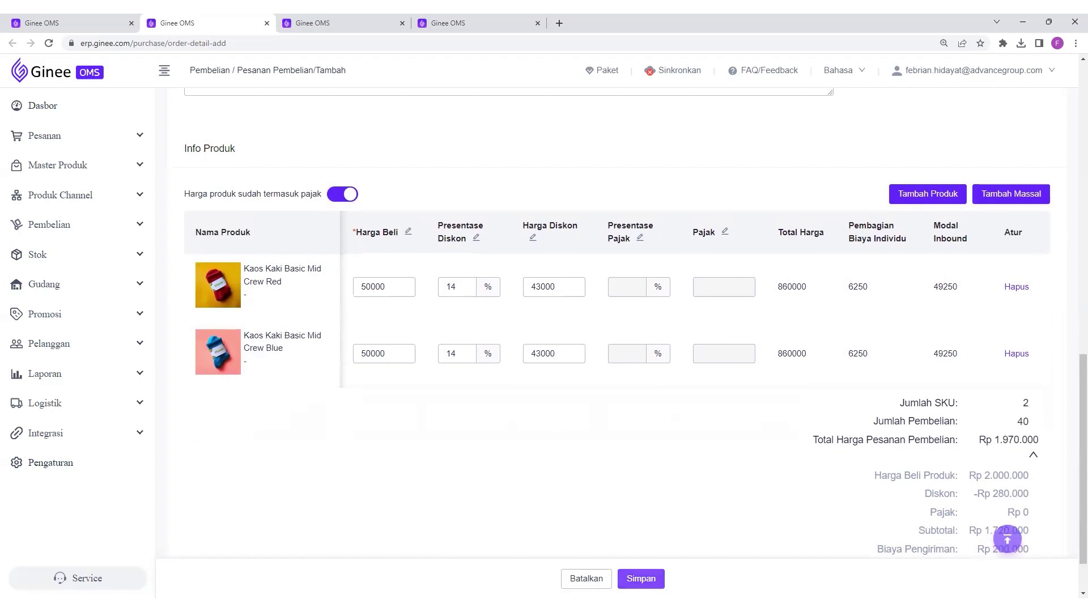
pyautogui.scroll(3, 856, 355)
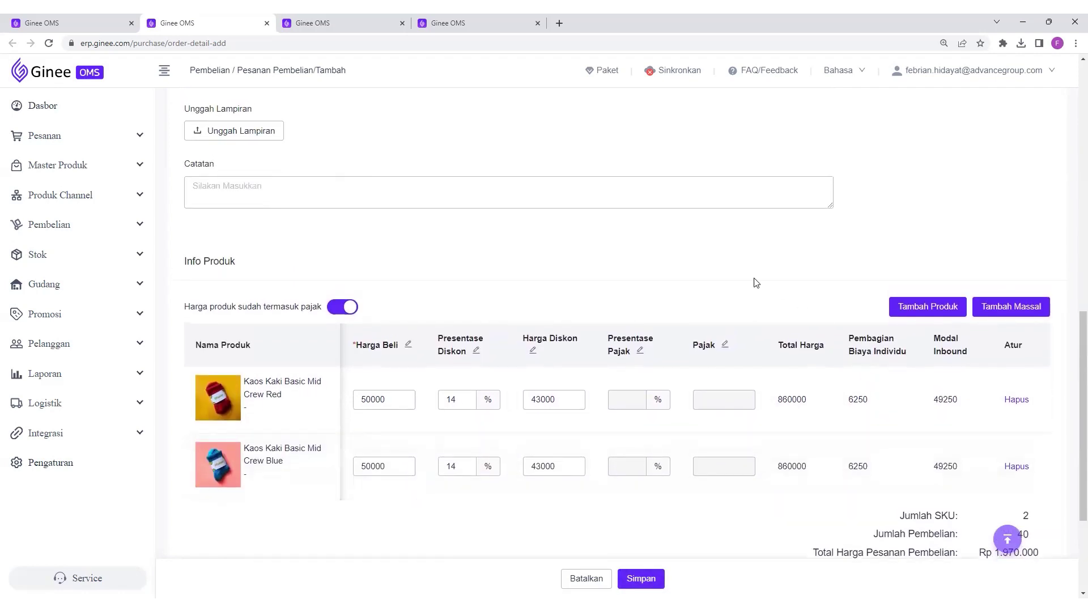
# Open the bulk product entry form (Tambah Massal) ready for entering MSKUs
pyautogui.click(964, 313)
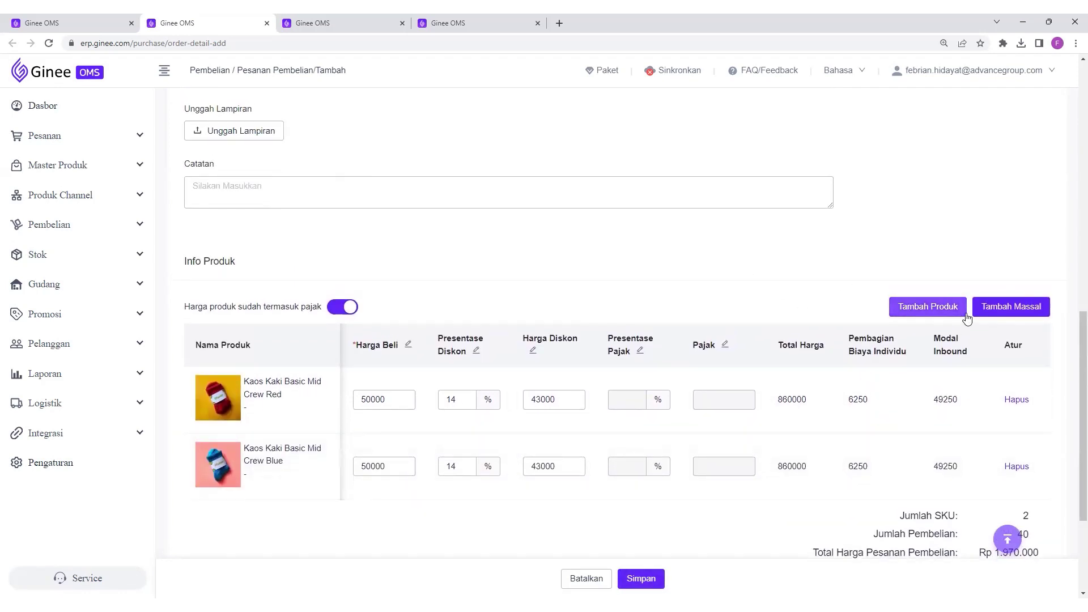
pyautogui.click(1004, 316)
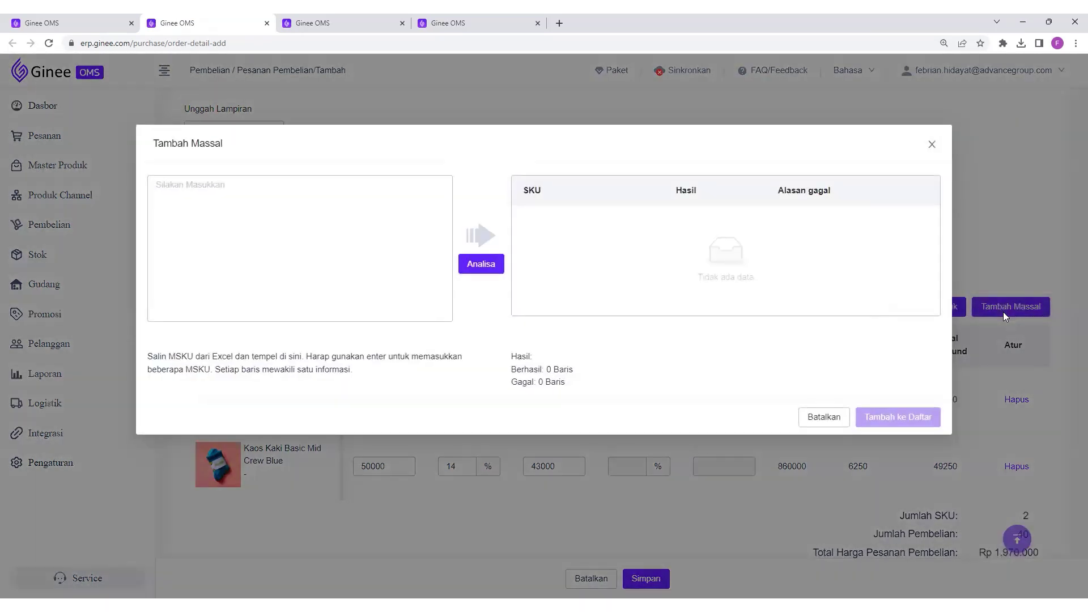
pyautogui.click(387, 208)
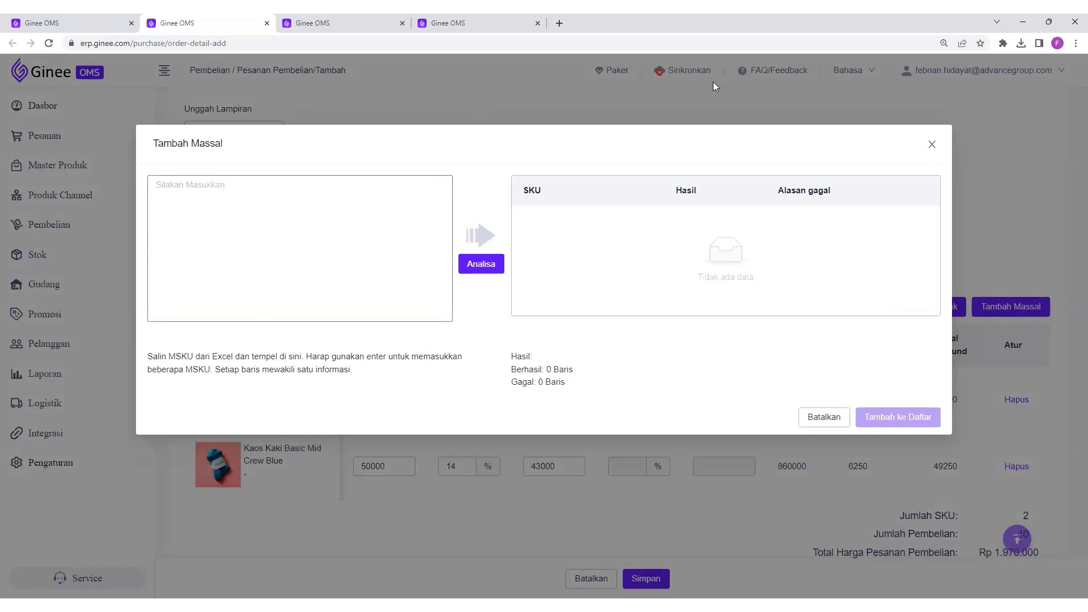
# Switch to the Import-Purchase-Order spreadsheet and enter BASIC-MID-RED in cell A33 of the Example sheet
pyautogui.hotkey('alt', 'Tab')
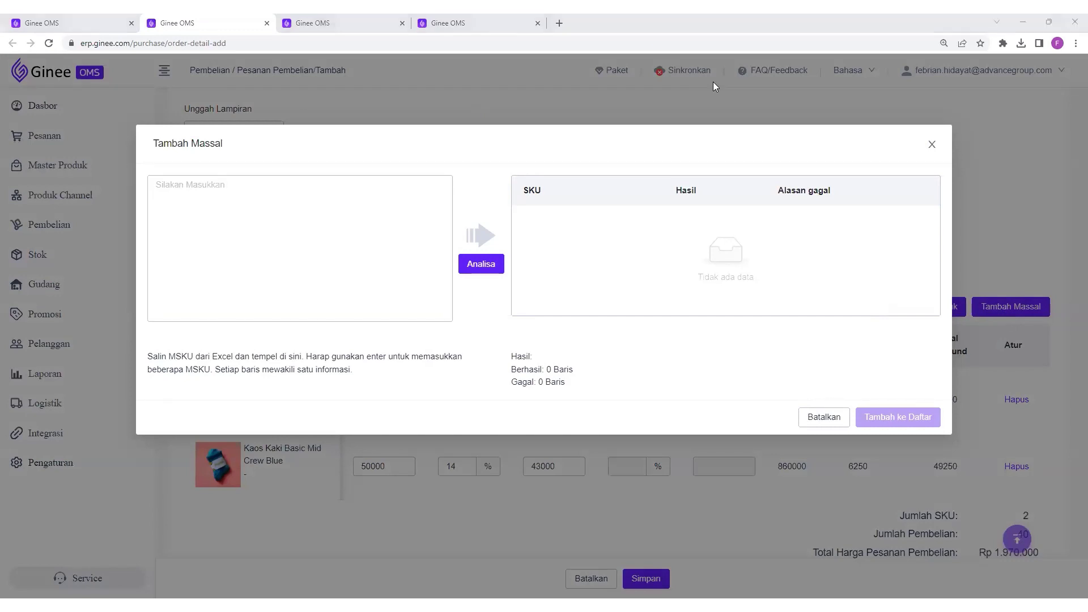
pyautogui.hotkey('alt', 'Tab')
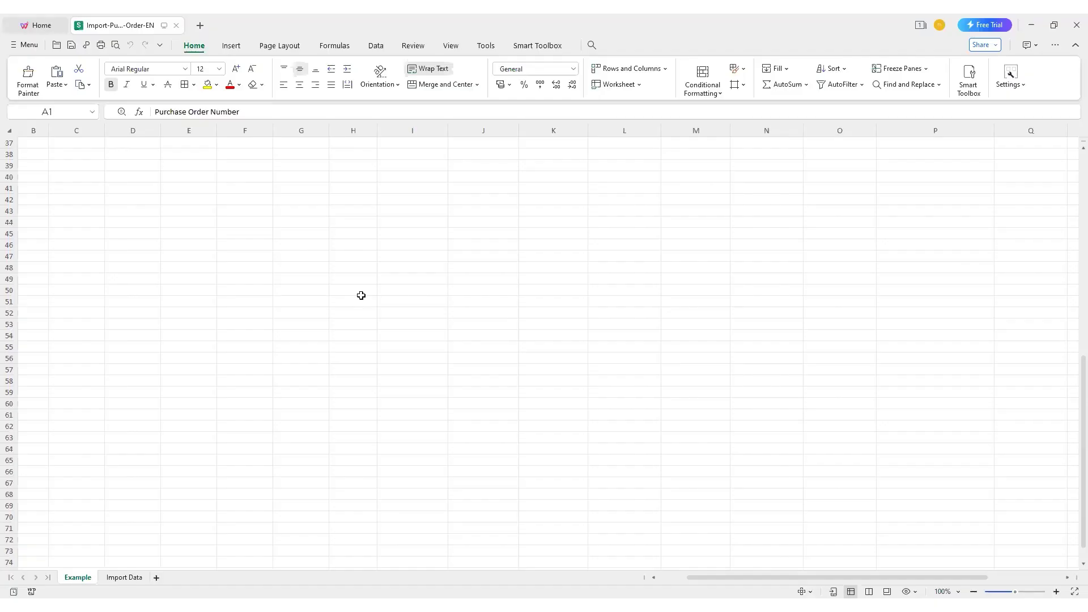
pyautogui.hscroll(-2, 88, 372)
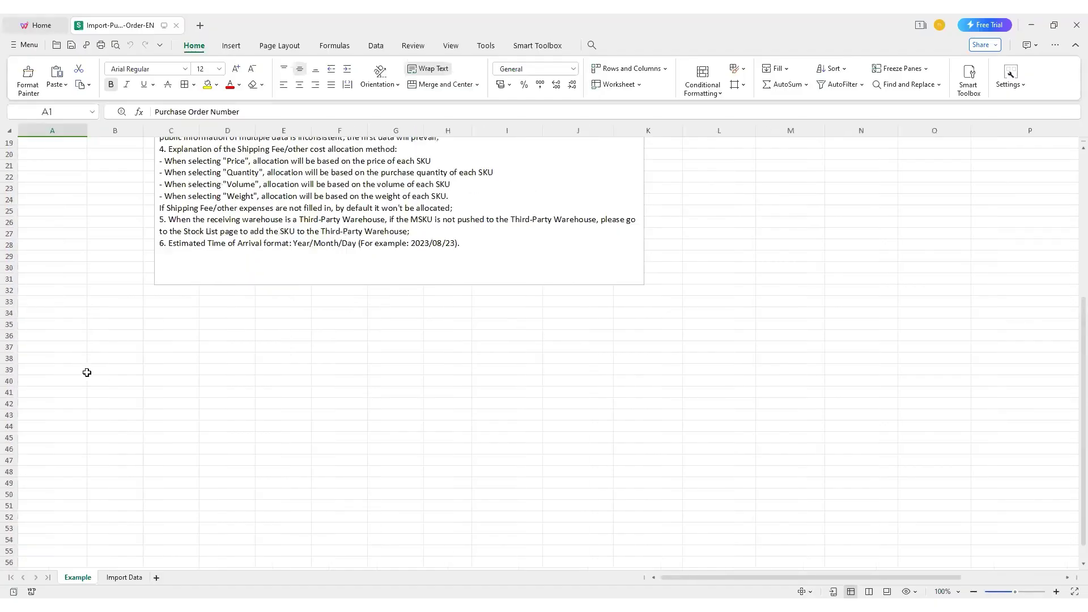
pyautogui.doubleClick(60, 304)
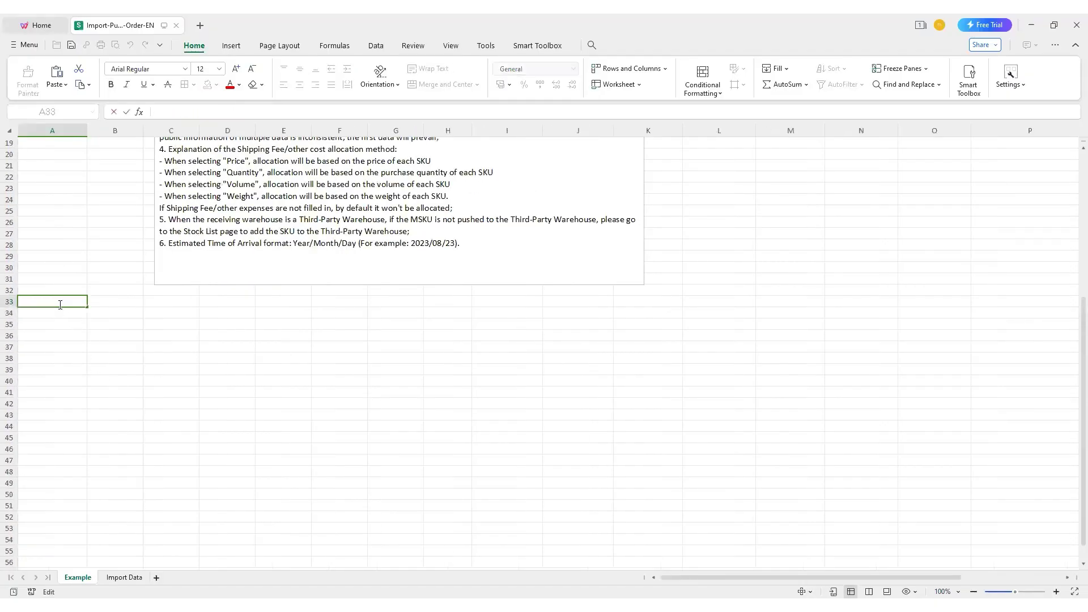
pyautogui.write('b')
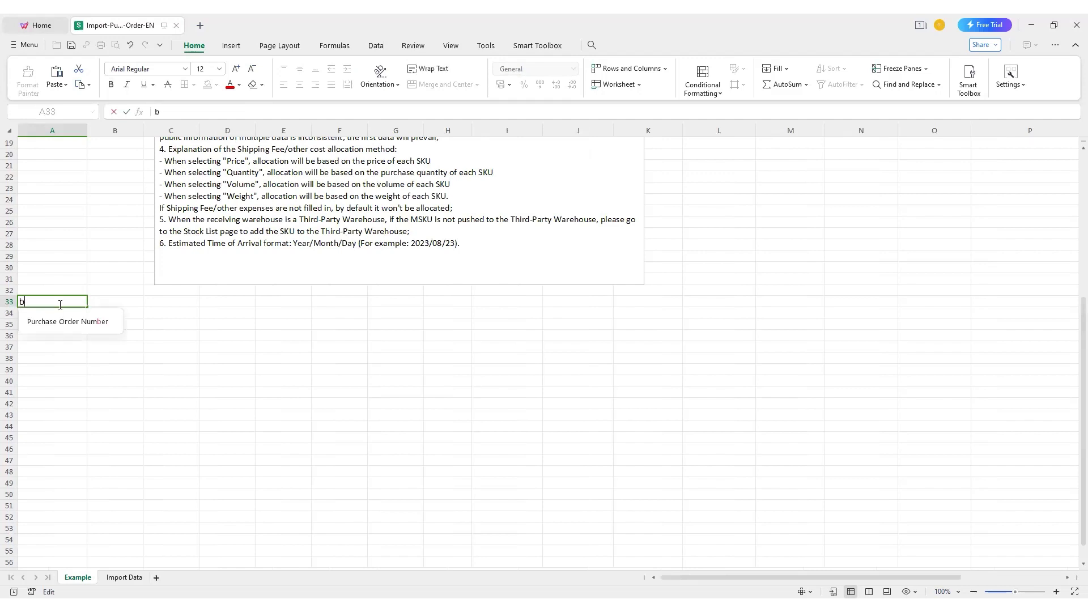
pyautogui.press('BackSpace')
pyautogui.write('BASIC')
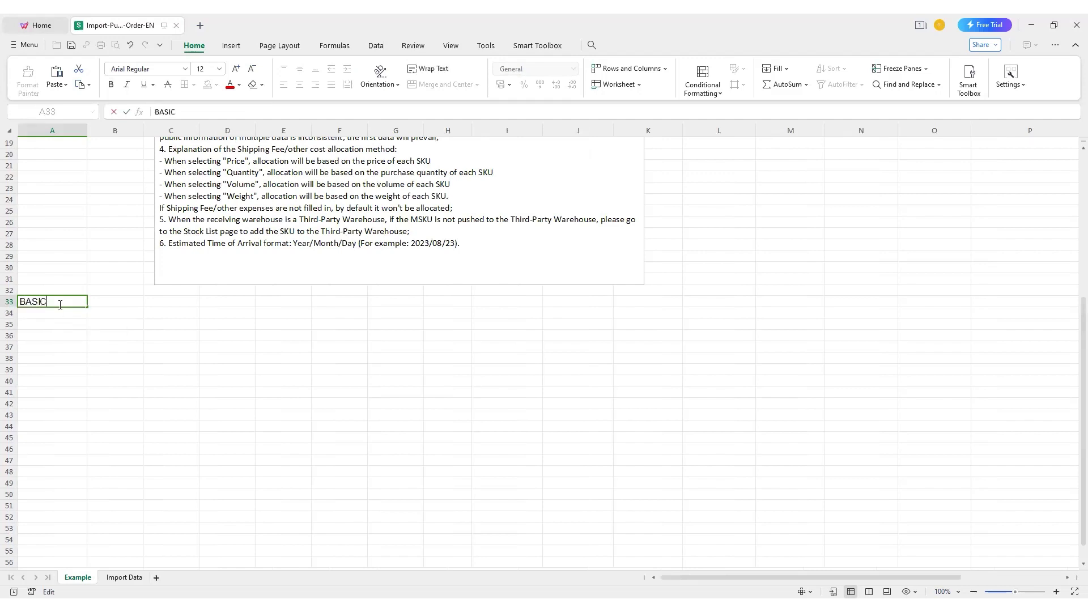
pyautogui.write('-MID-RED')
pyautogui.click(143, 308)
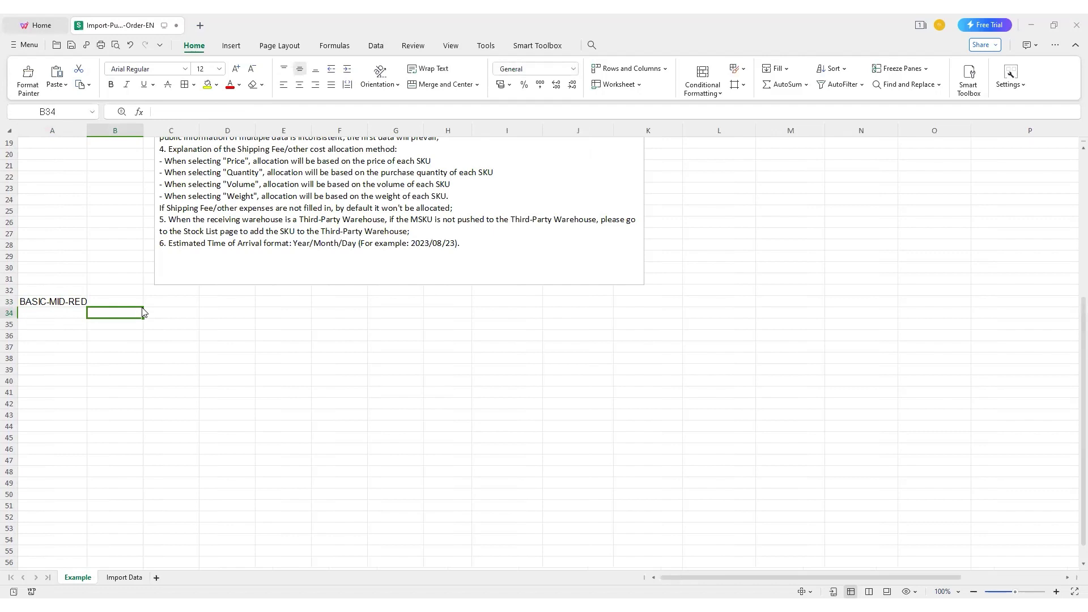
# Copy the SKU from A33 into cell A34 and change it to BASIC-MID-BLACK
pyautogui.click(56, 302)
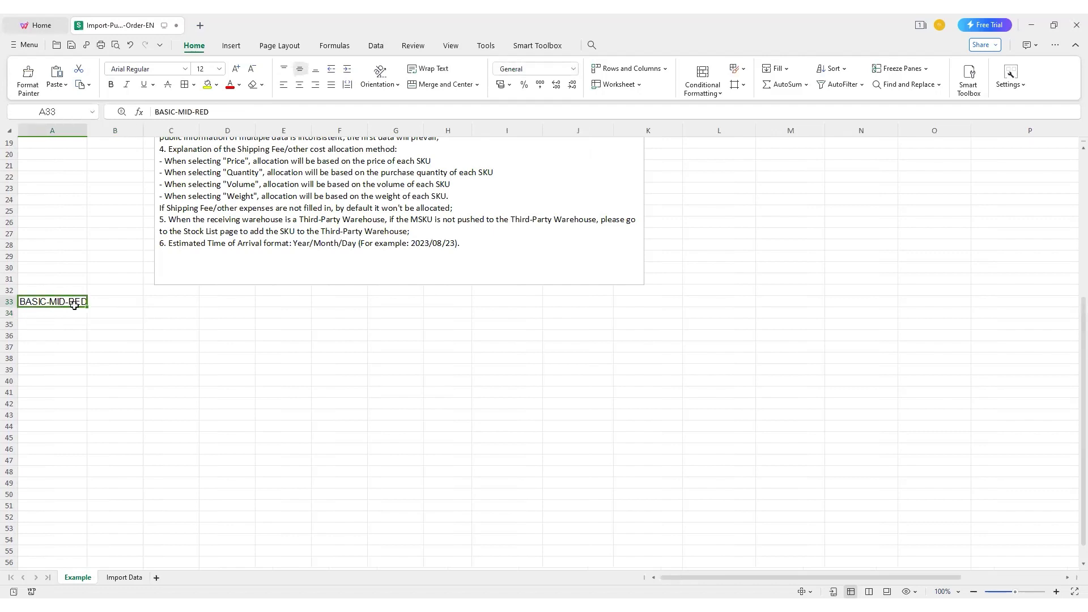
pyautogui.hotkey('ctrl', 'c')
pyautogui.click(63, 315)
pyautogui.hotkey('ctrl', 'v')
pyautogui.doubleClick(79, 314)
pyautogui.doubleClick(79, 314)
pyautogui.write('BLACK')
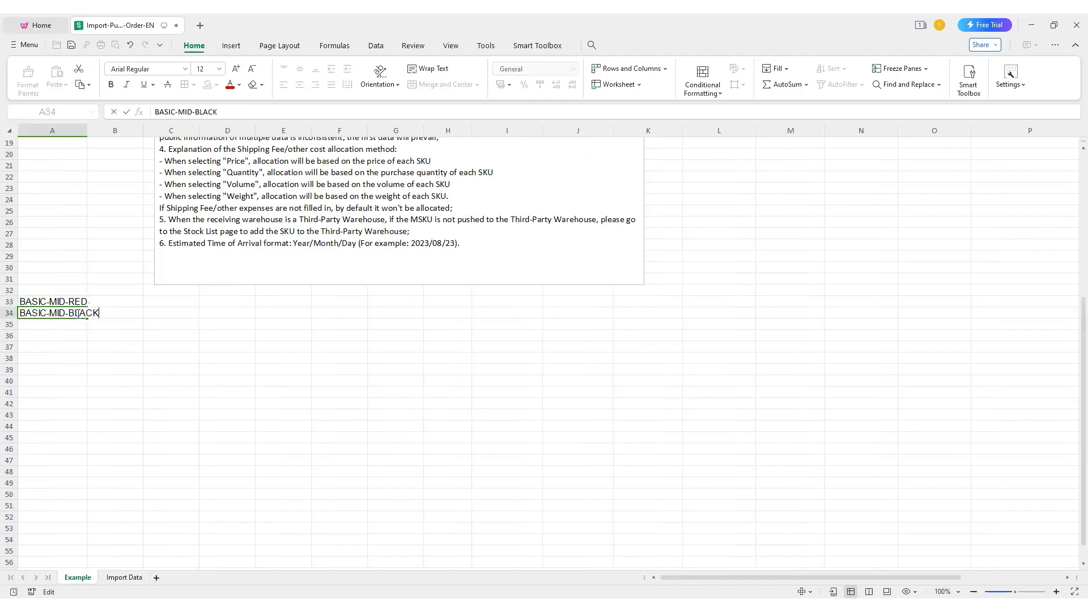
pyautogui.click(92, 360)
# Copy the two SKUs in A33:A34 and paste them into the Tambah Massal form in Ginee OMS
pyautogui.click(60, 306)
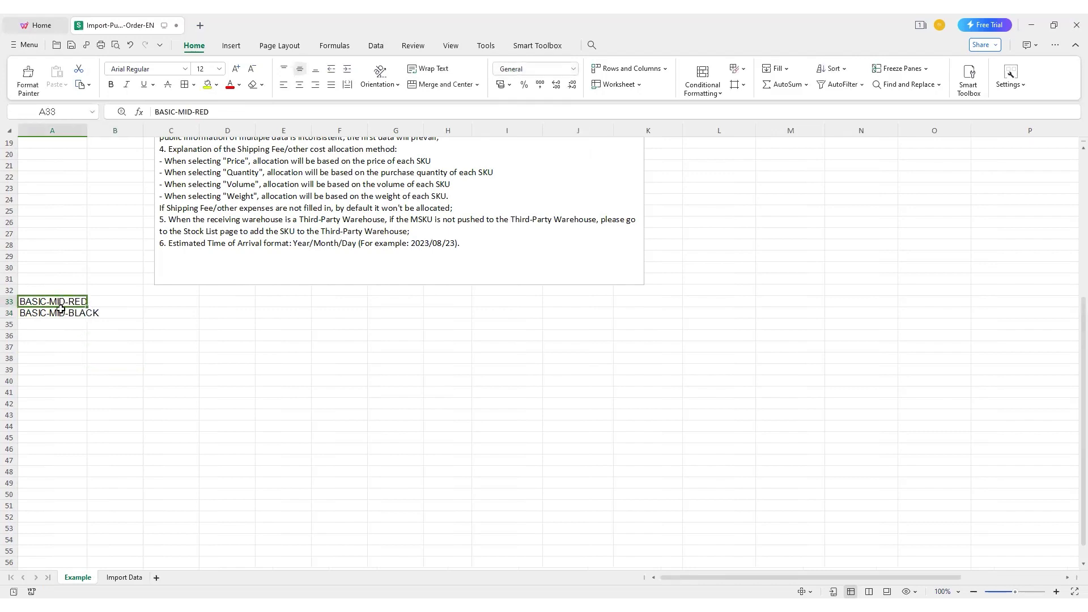
pyautogui.moveTo(61, 307); pyautogui.dragTo(60, 311)
pyautogui.hotkey('ctrl', 'c')
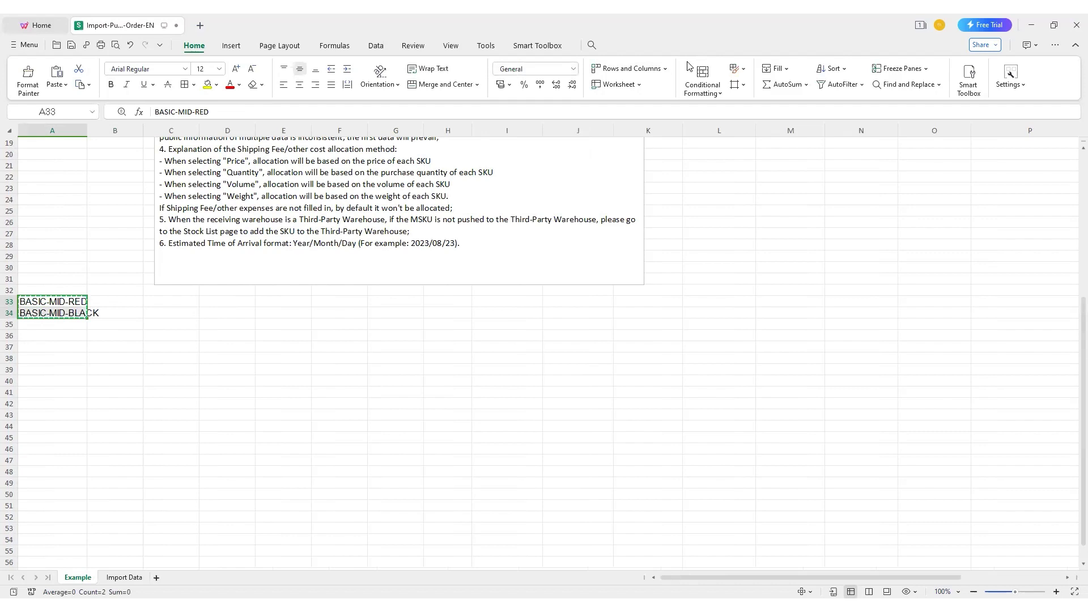
pyautogui.hotkey('alt', 'Tab')
pyautogui.hotkey('alt', 'Tab')
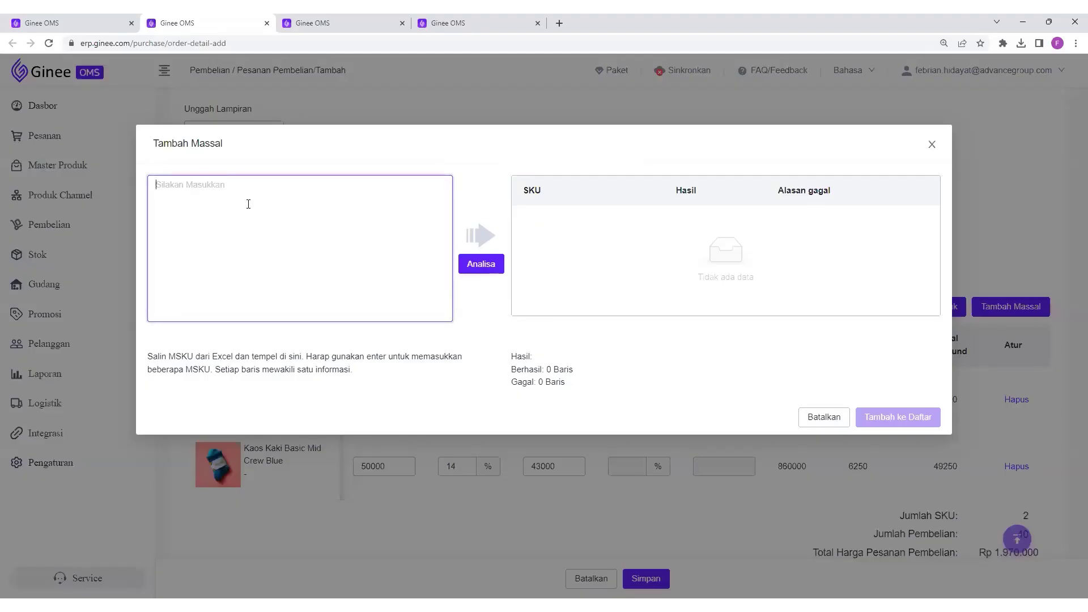
pyautogui.hotkey('ctrl', 'v')
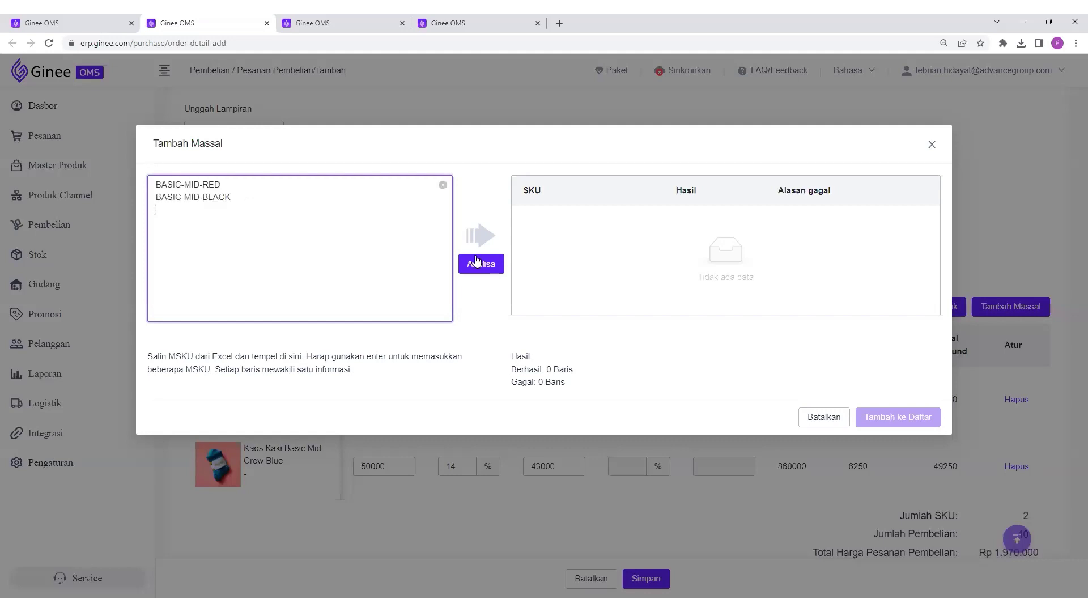
# Analyse the pasted SKUs and add them to the purchase order's product list
pyautogui.click(489, 269)
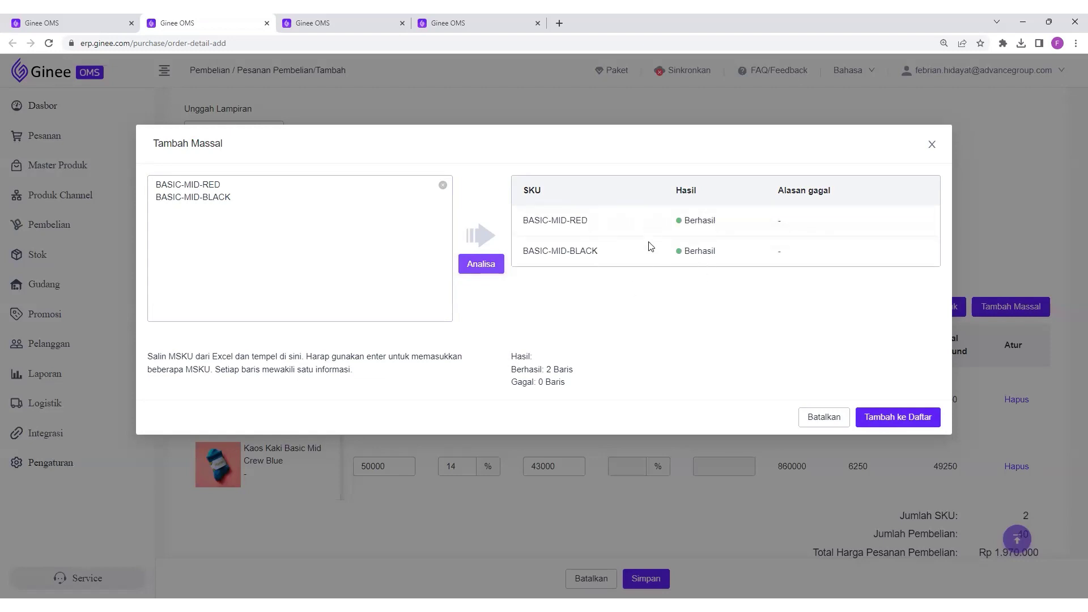
pyautogui.click(901, 422)
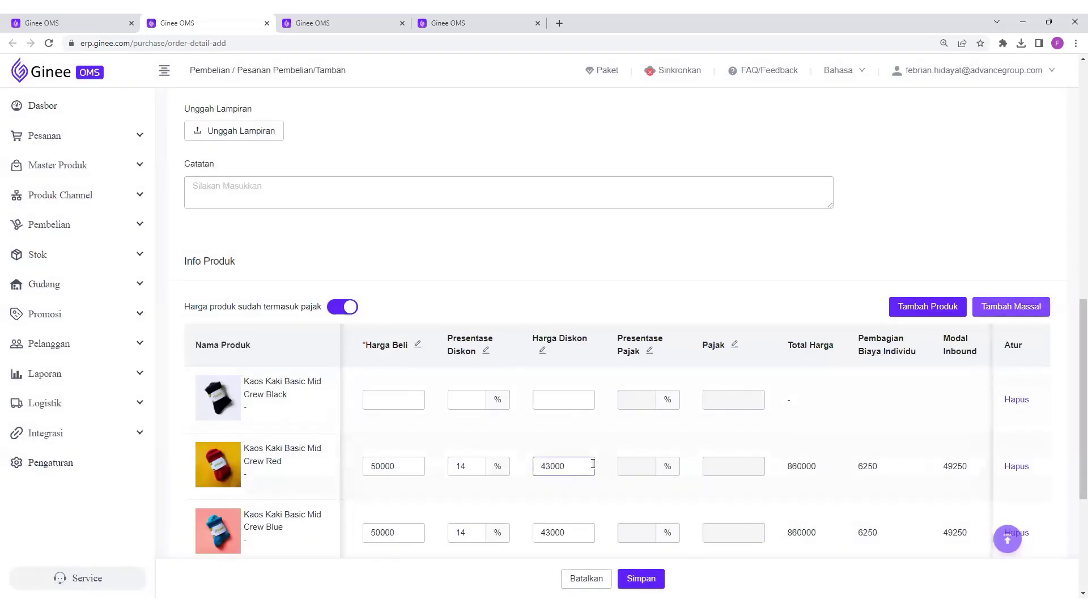
pyautogui.scroll(-3, 592, 464)
pyautogui.scroll(2, 592, 466)
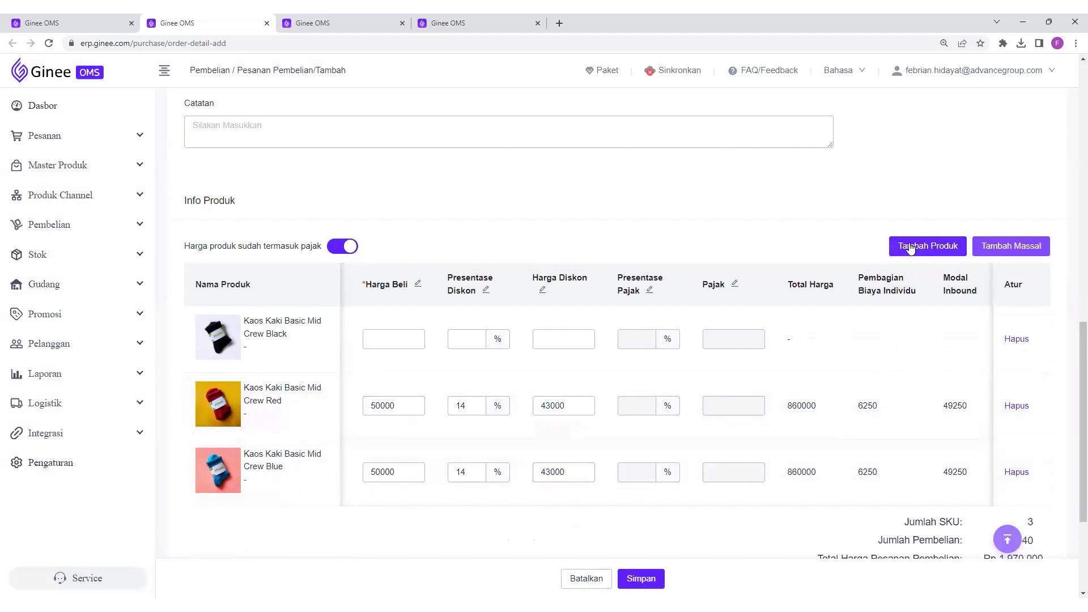
# Check the selected products in the product picker, and remove Kaos Kaki Basic Mid Crew Black from the order
pyautogui.click(911, 246)
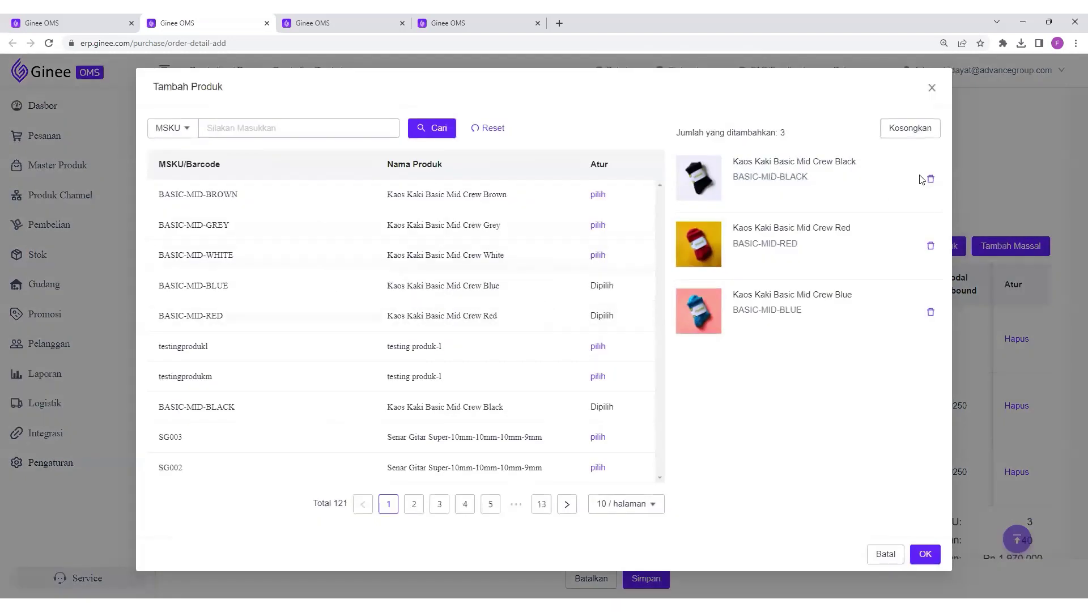
pyautogui.click(1018, 170)
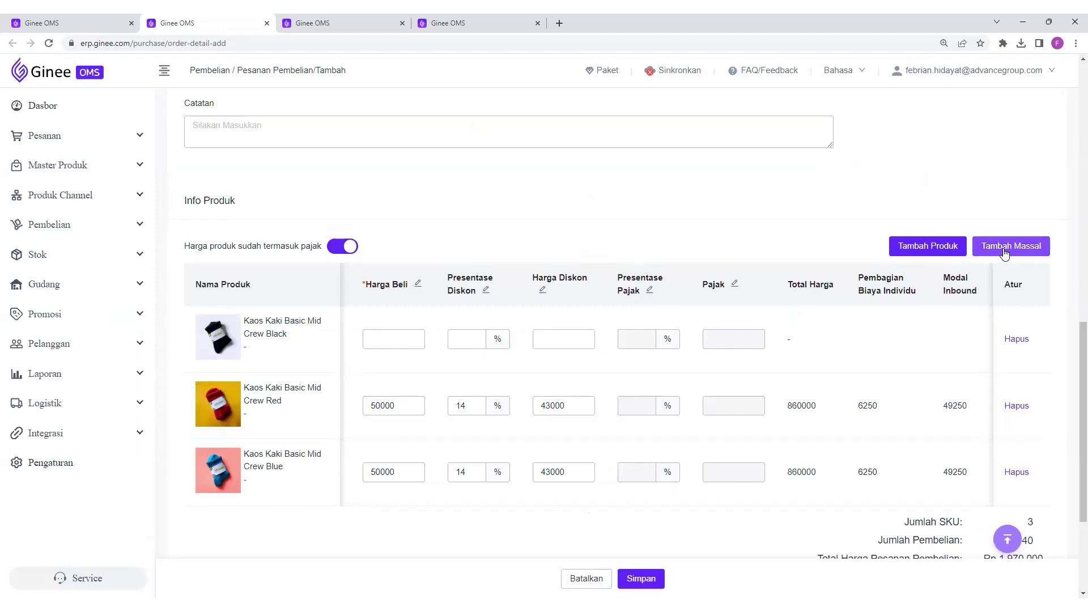
pyautogui.click(1016, 339)
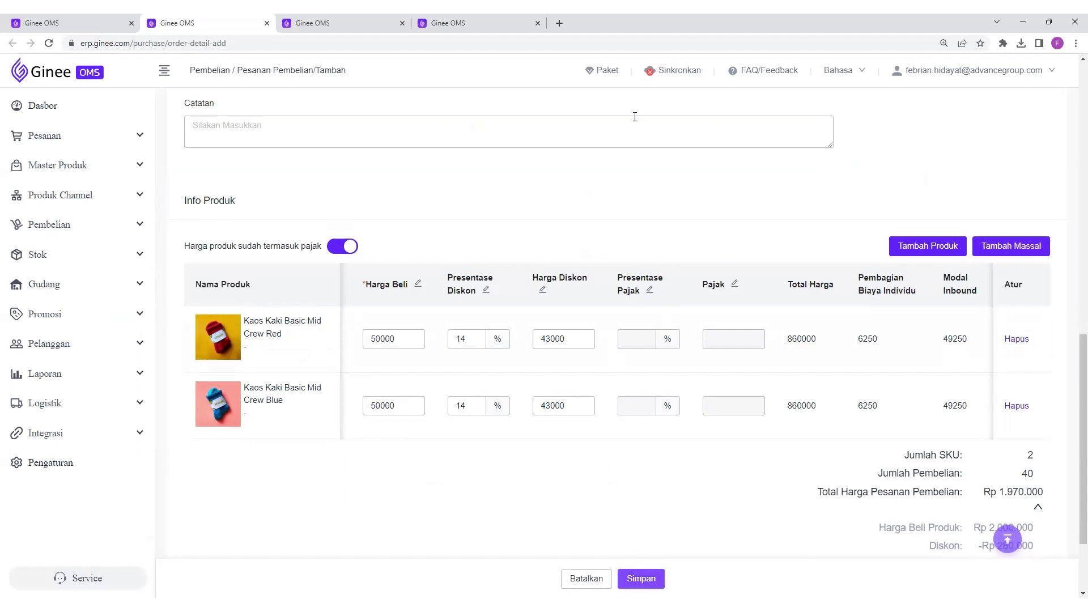
# Generate the purchase order number (Nomor Pesanan Pembelian) automatically in the basic information section
pyautogui.hscroll(-1, 685, 310)
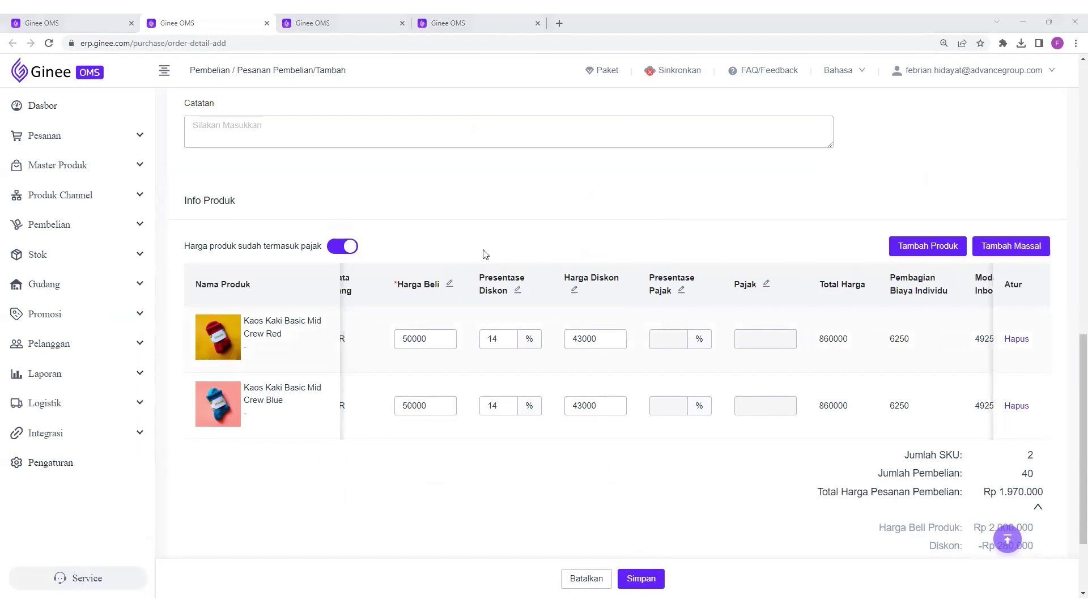
pyautogui.scroll(10, 482, 253)
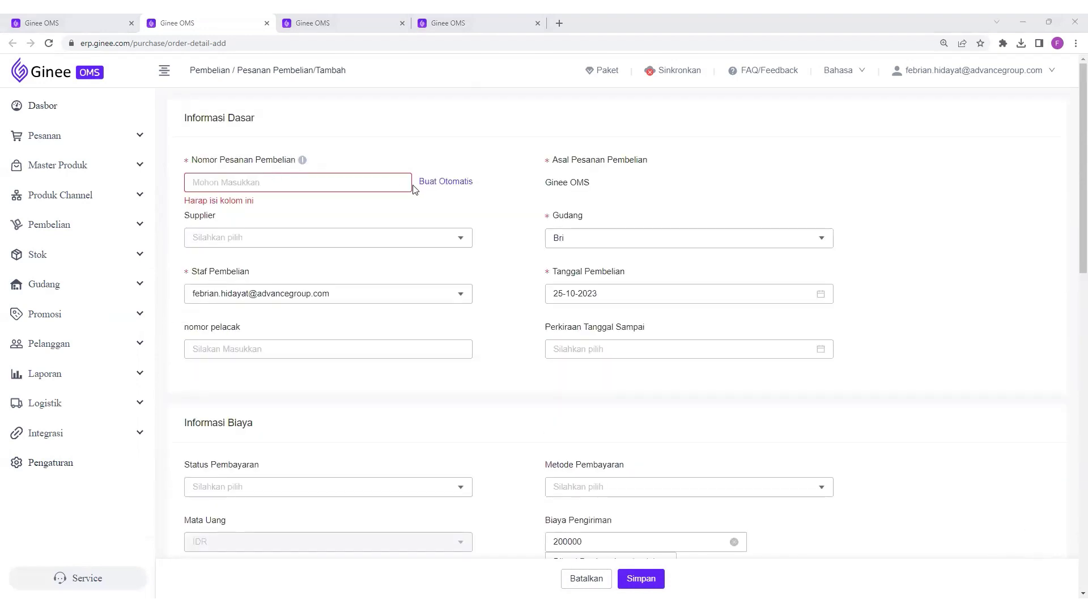
pyautogui.click(431, 184)
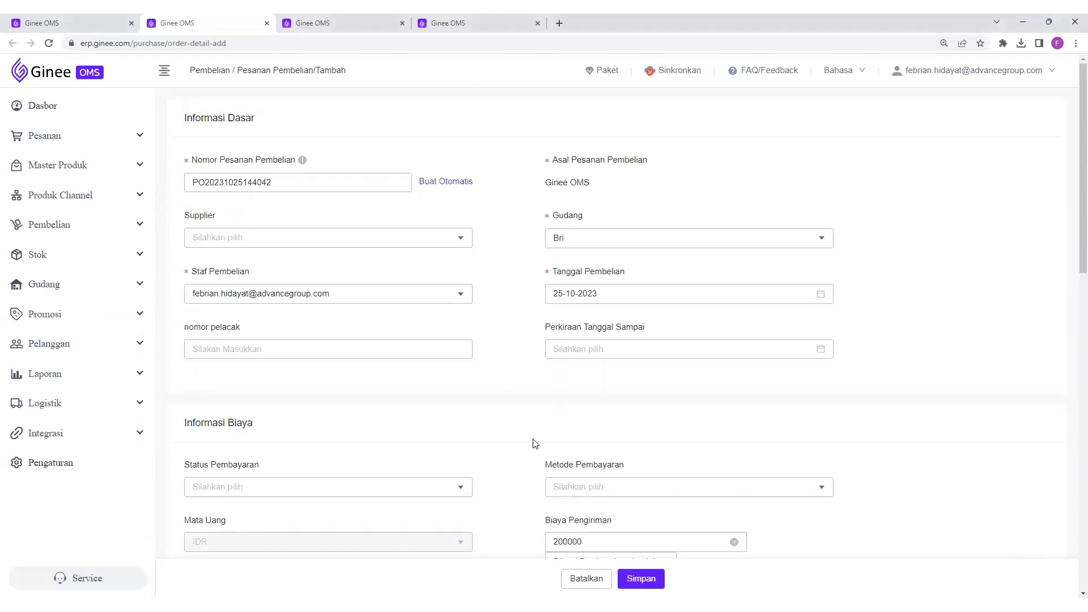
# Select admin as the supplier and save the new purchase order
pyautogui.click(357, 236)
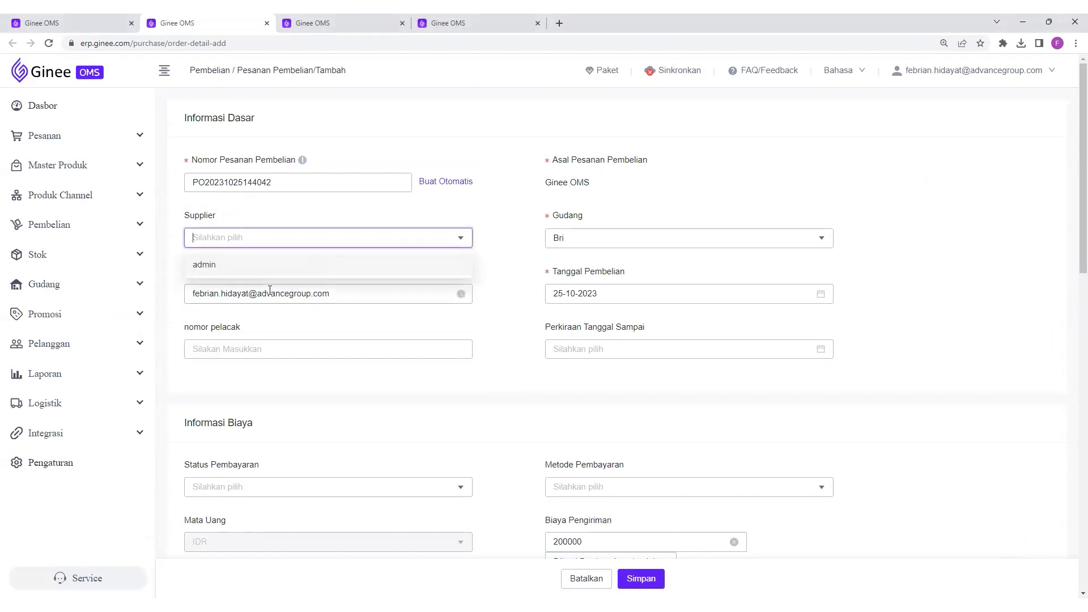
pyautogui.click(250, 265)
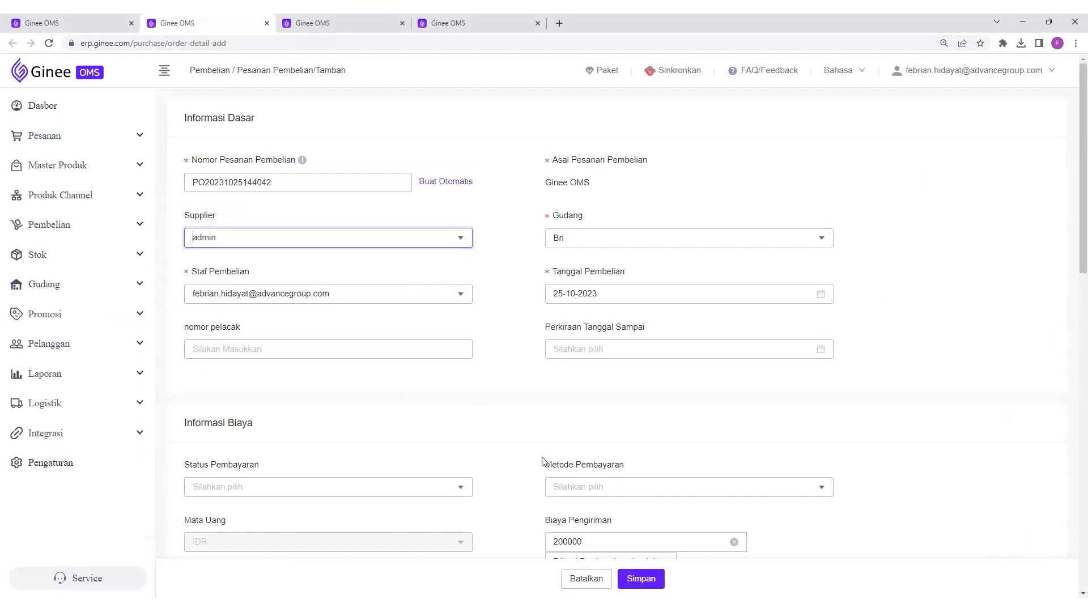
pyautogui.click(641, 578)
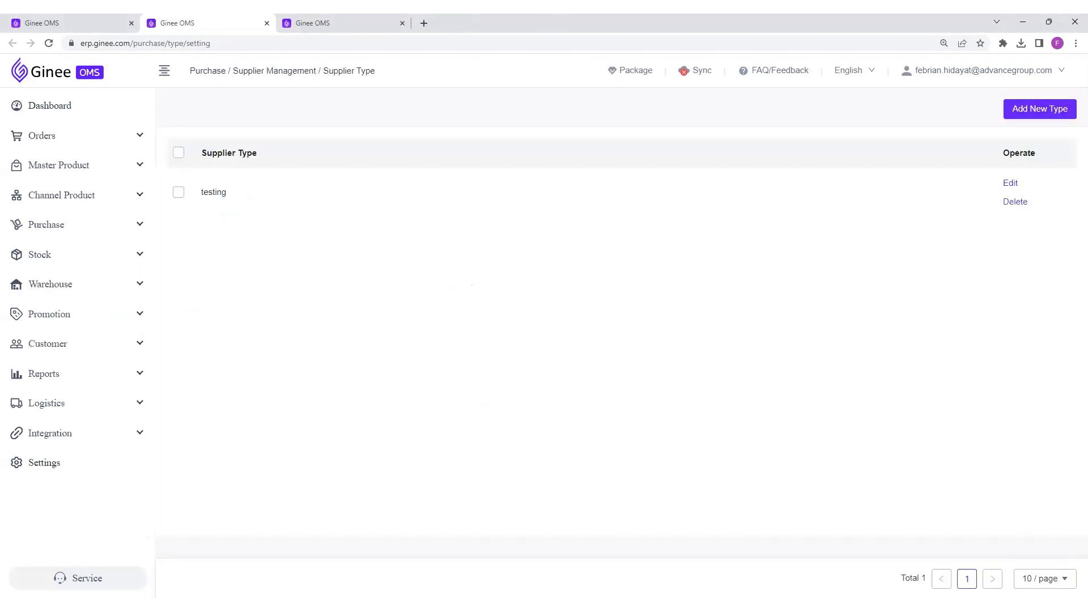
# Open the purchase order list and switch the interface language to Bahasa
pyautogui.click(63, 228)
pyautogui.click(72, 259)
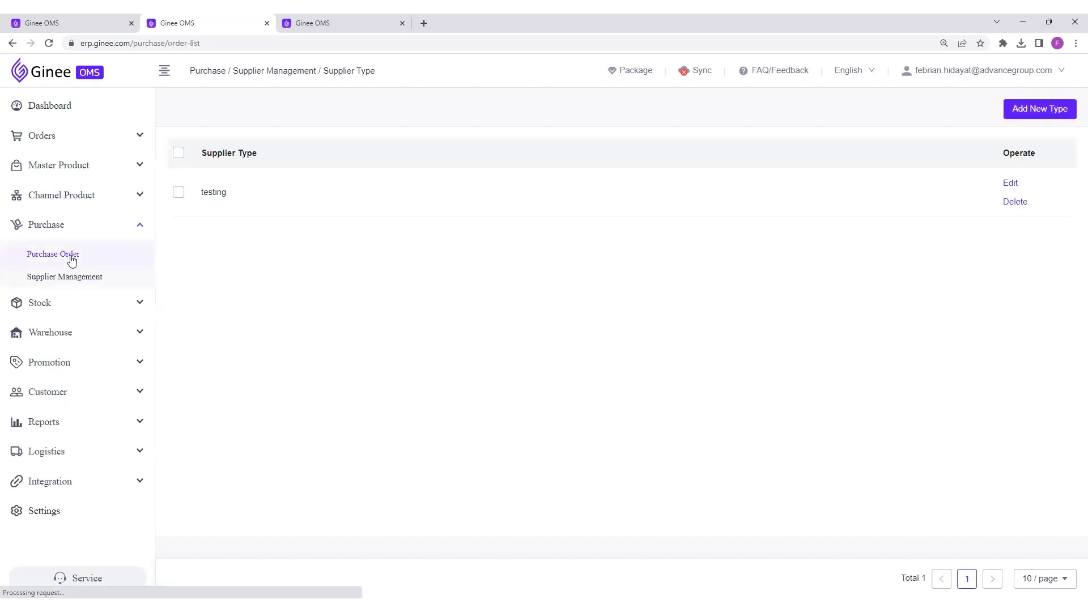
pyautogui.moveTo(866, 77)
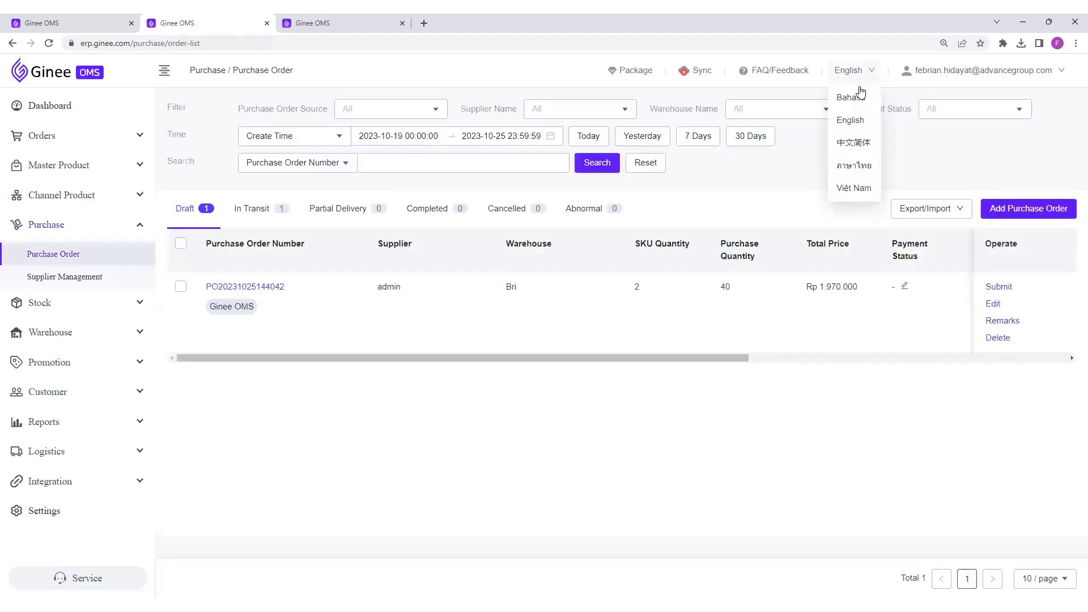
pyautogui.click(856, 95)
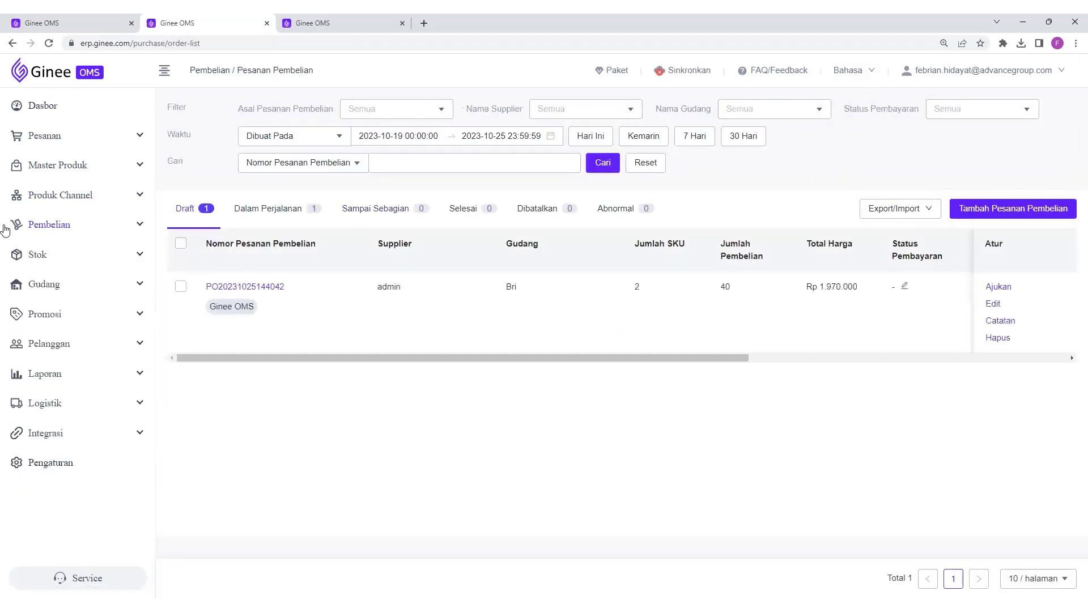
pyautogui.click(65, 224)
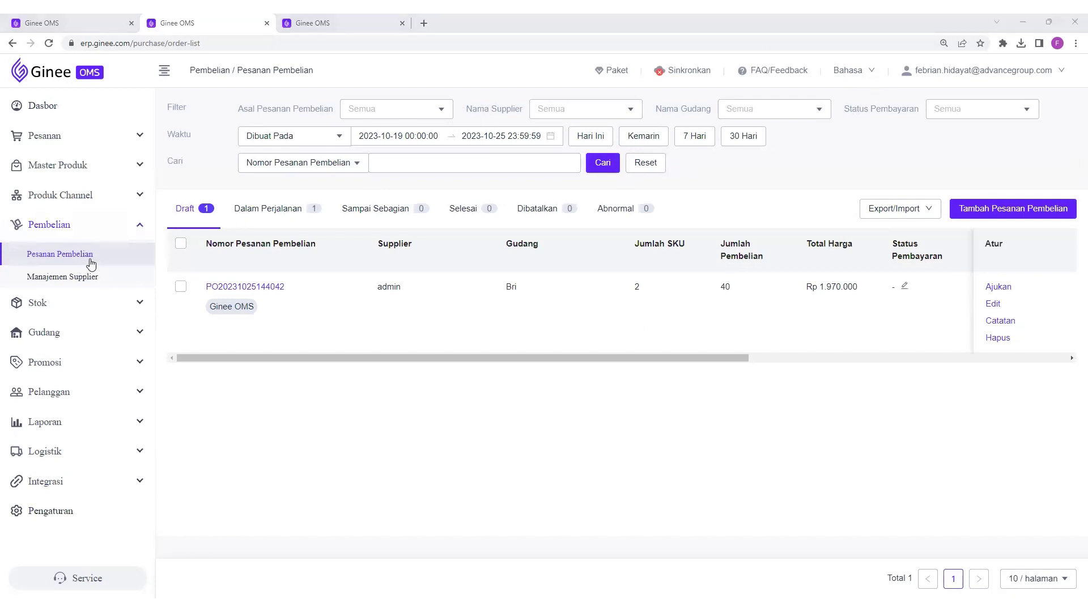
# Edit the draft purchase order, set its warehouse (Gudang) to Default Warehouse and save it
pyautogui.click(994, 305)
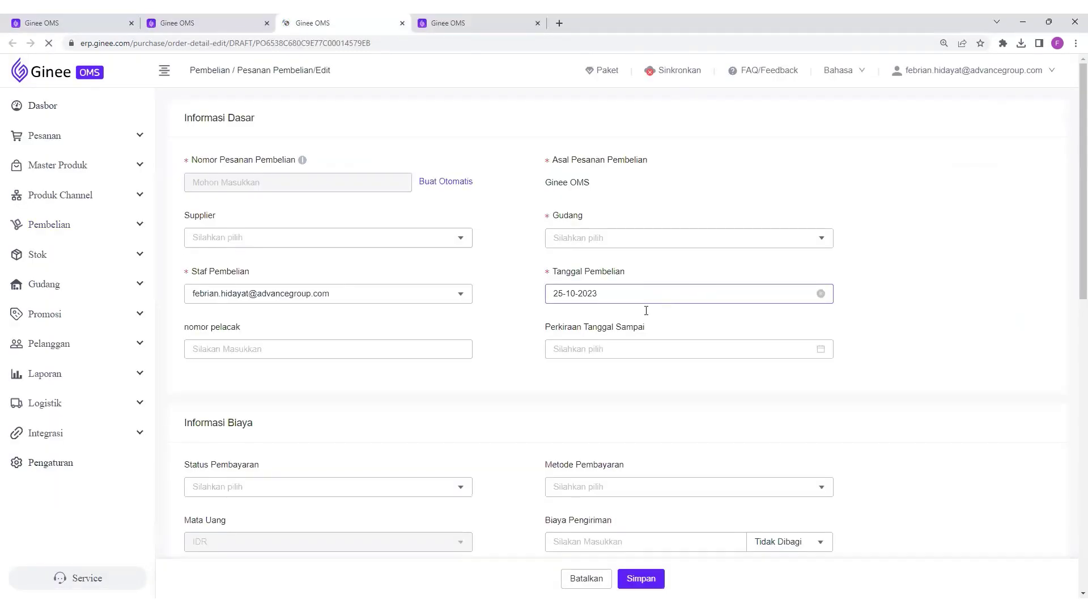
pyautogui.click(597, 242)
pyautogui.click(599, 288)
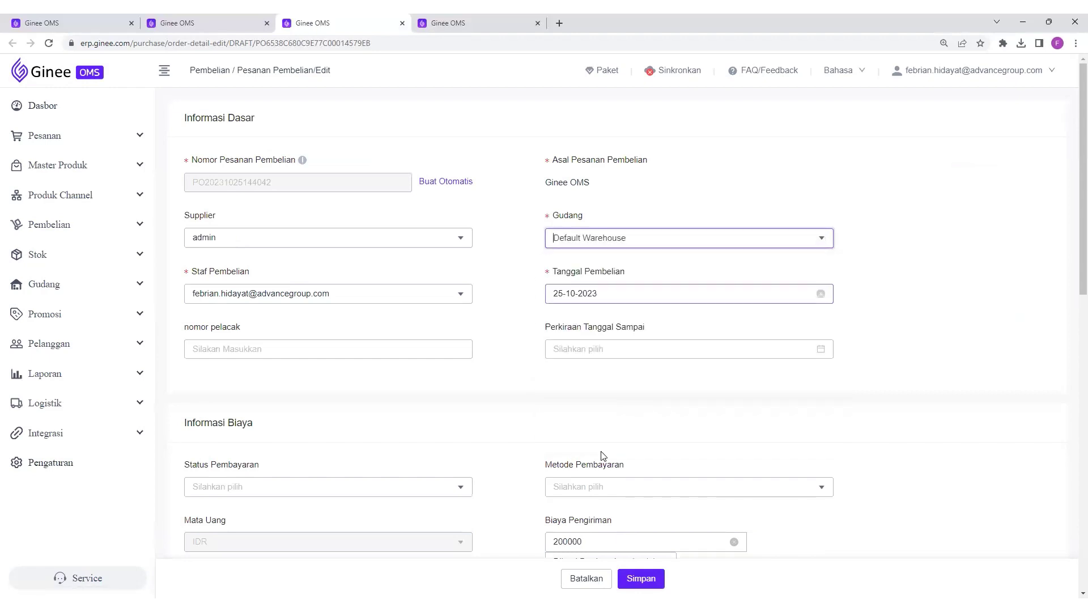
pyautogui.click(642, 577)
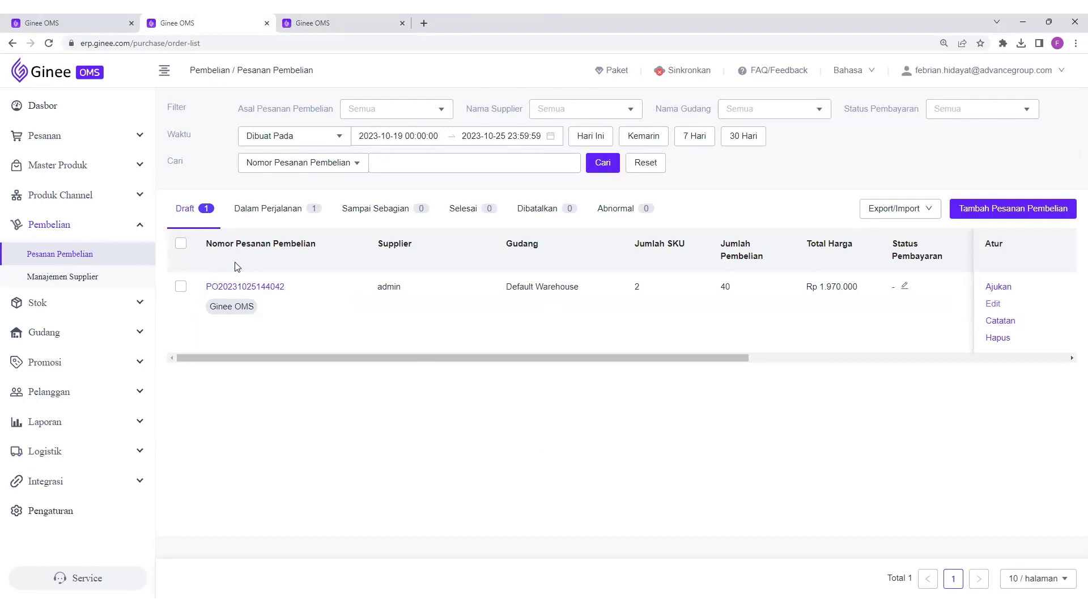
# Review all columns of the saved draft in the purchase order list, from warehouse to update time
pyautogui.hscroll(8, 371, 260)
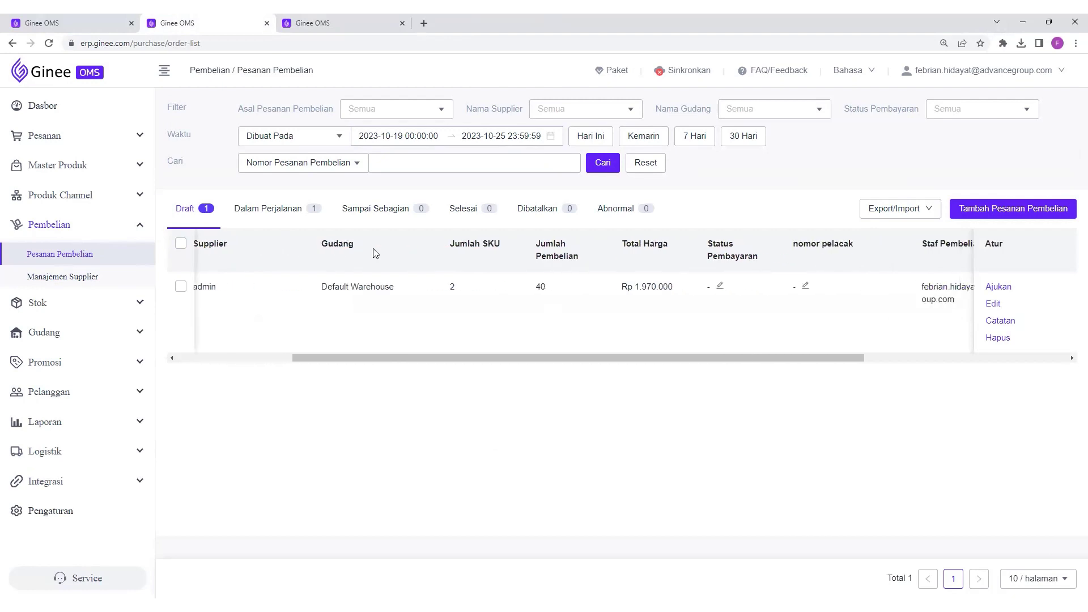
pyautogui.hscroll(3, 473, 316)
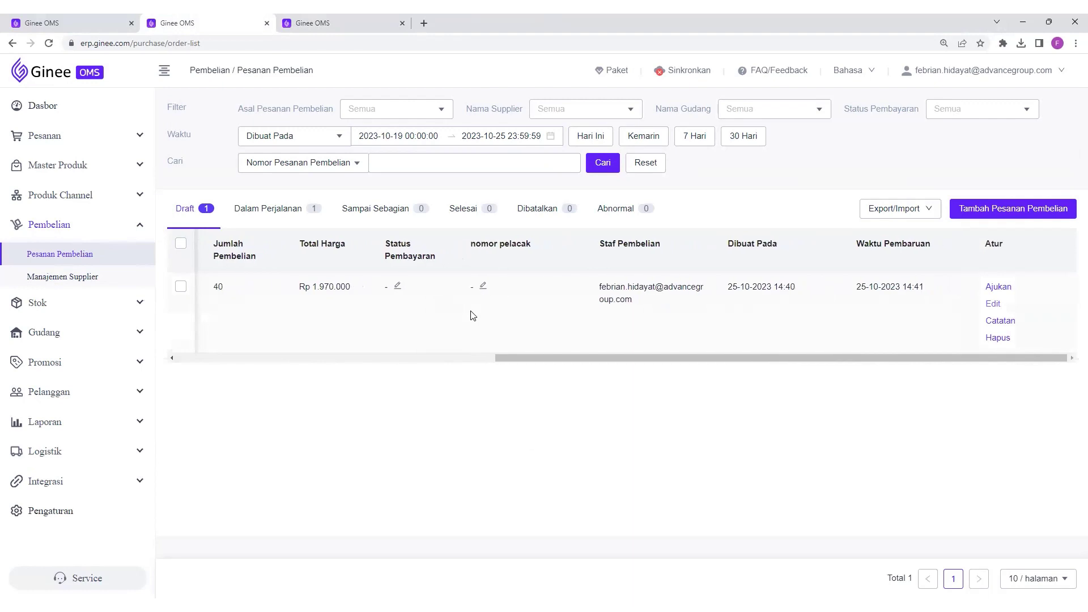
pyautogui.hscroll(-3, 473, 316)
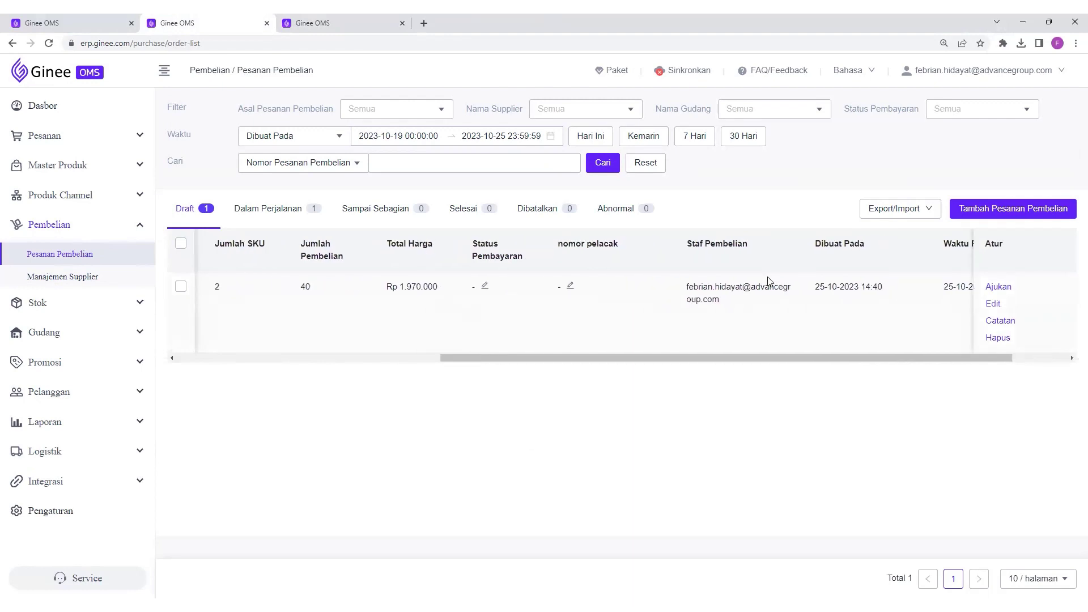
pyautogui.hscroll(-5, 730, 279)
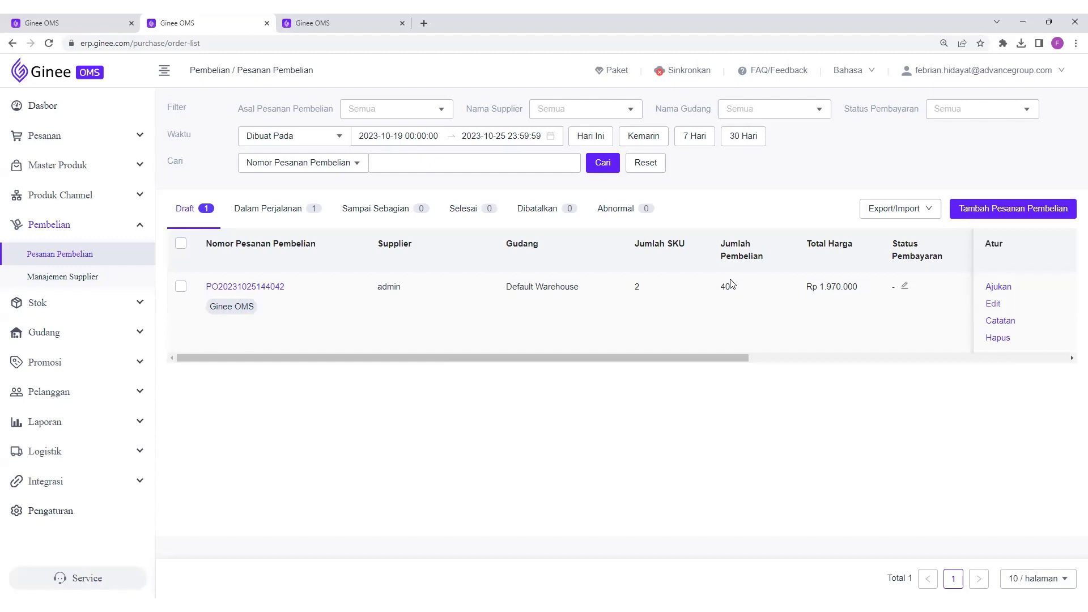
# Open Manajemen Inbound in the Gudang section and examine the columns of the Inbound Purchase list
pyautogui.click(124, 331)
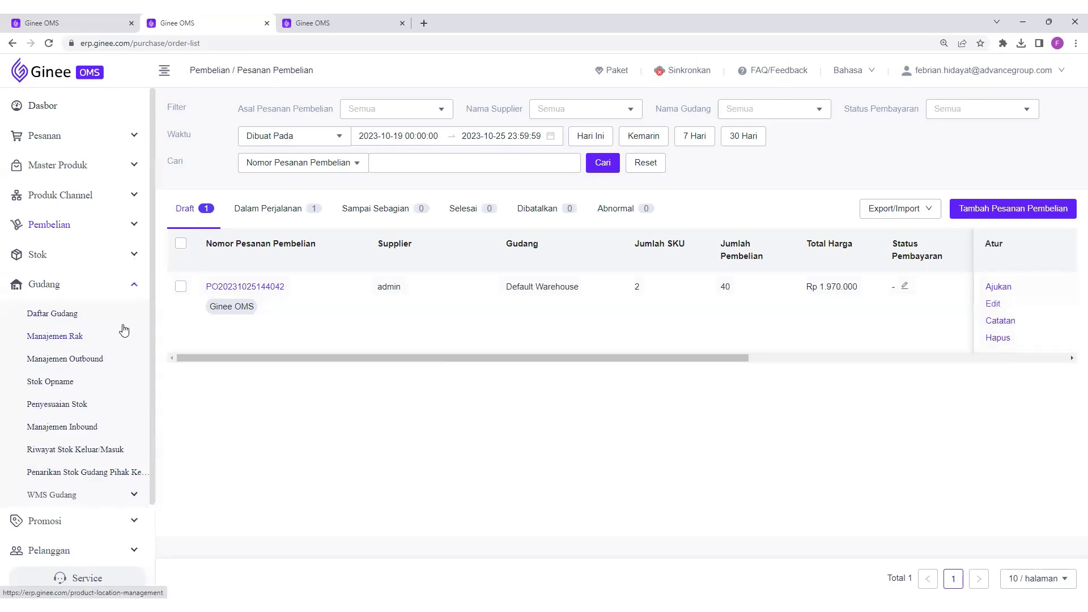
pyautogui.click(135, 288)
pyautogui.click(135, 288)
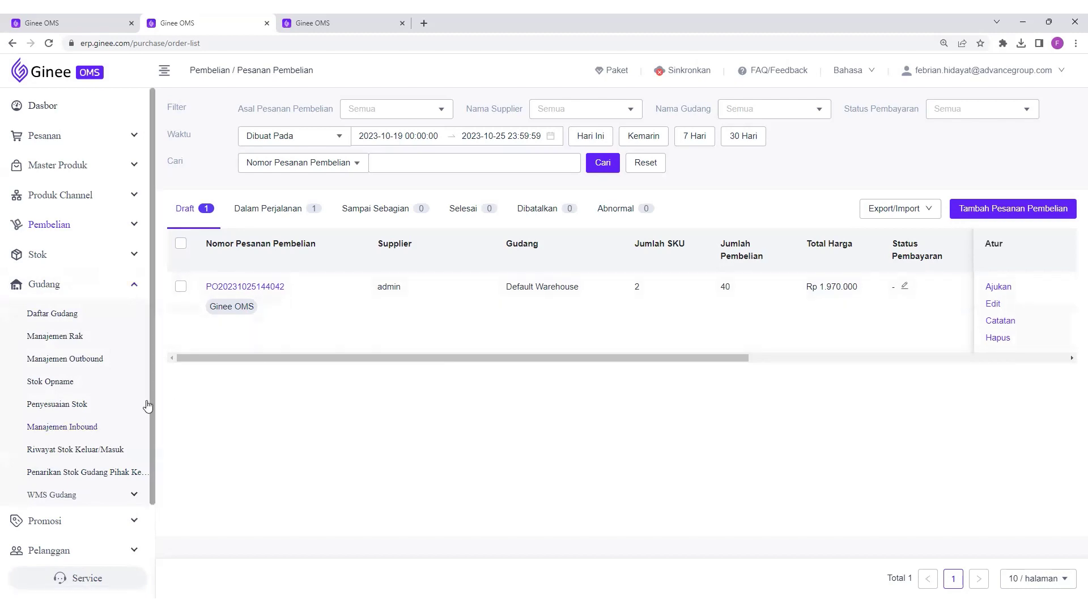
pyautogui.click(92, 428)
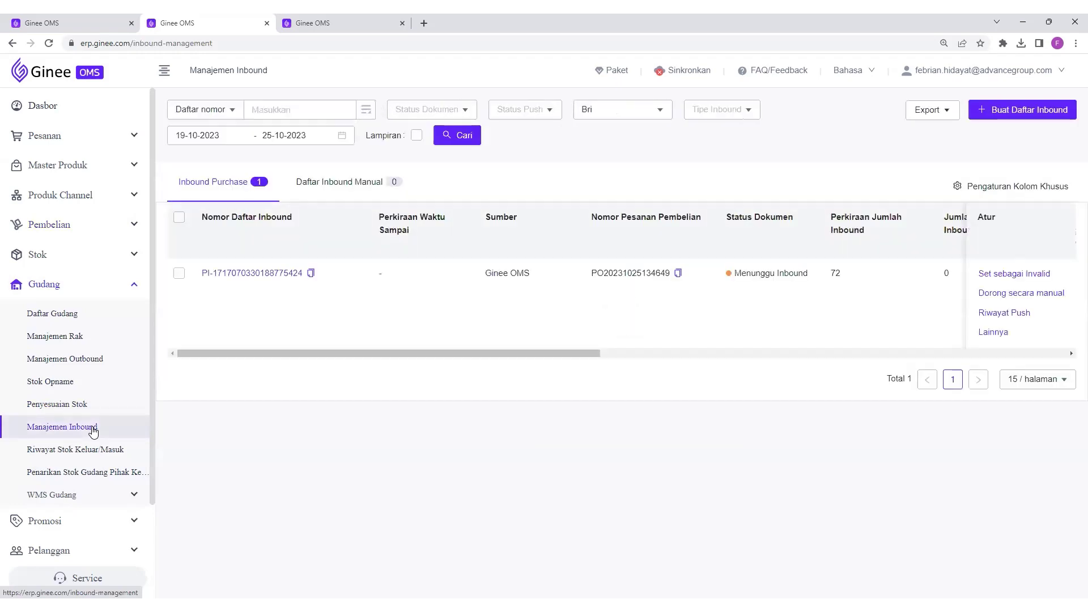
pyautogui.hscroll(5, 486, 286)
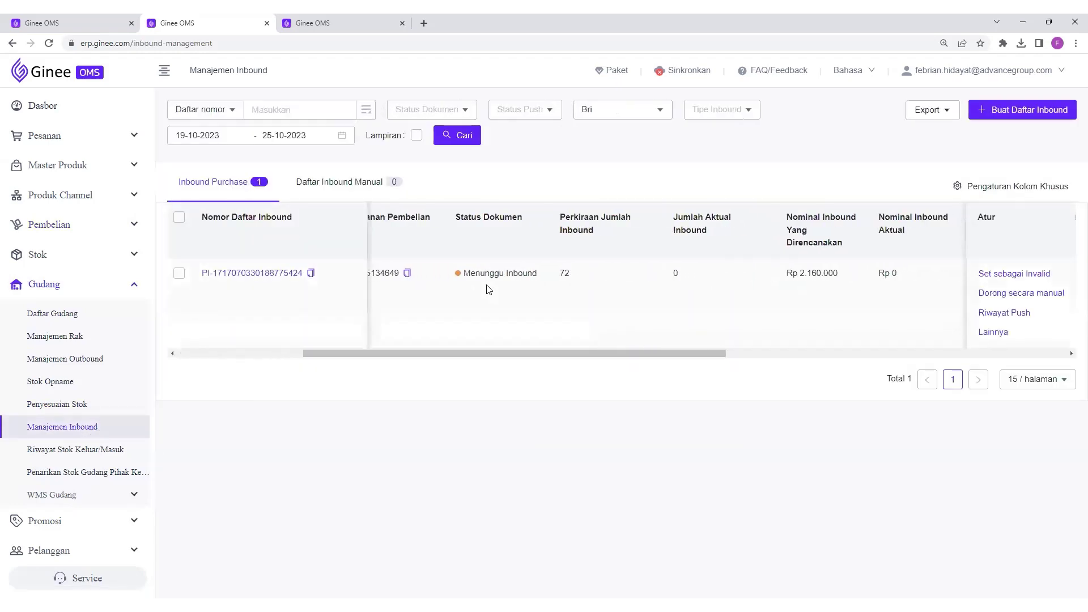
pyautogui.hscroll(-5, 447, 295)
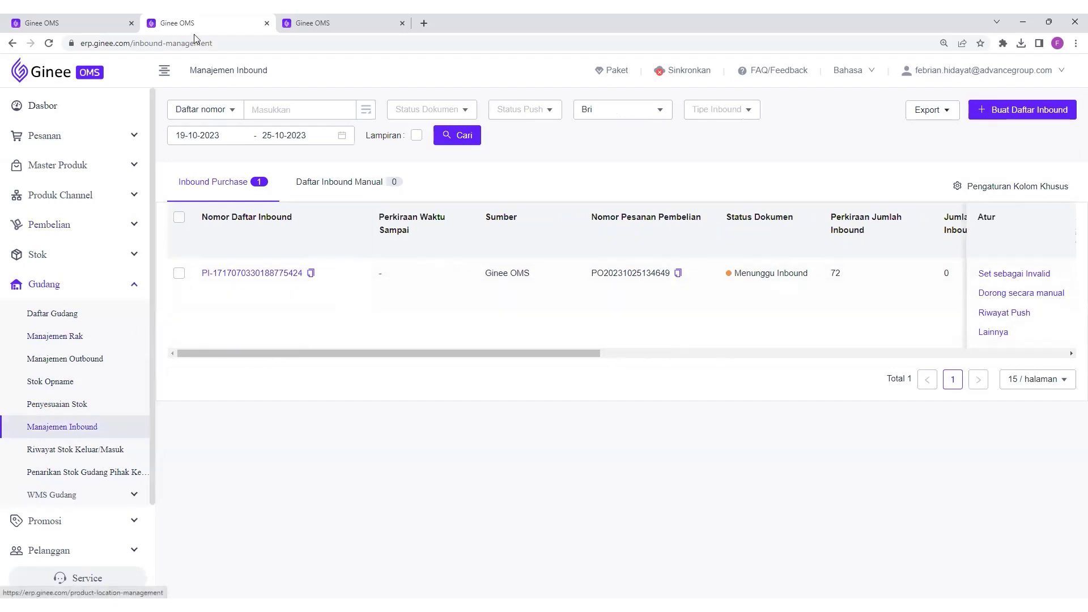
# Open the purchase order list in the other browser tab, switch it to Bahasa and show the Dalam Perjalanan orders
pyautogui.hotkey('ctrl', 'Tab')
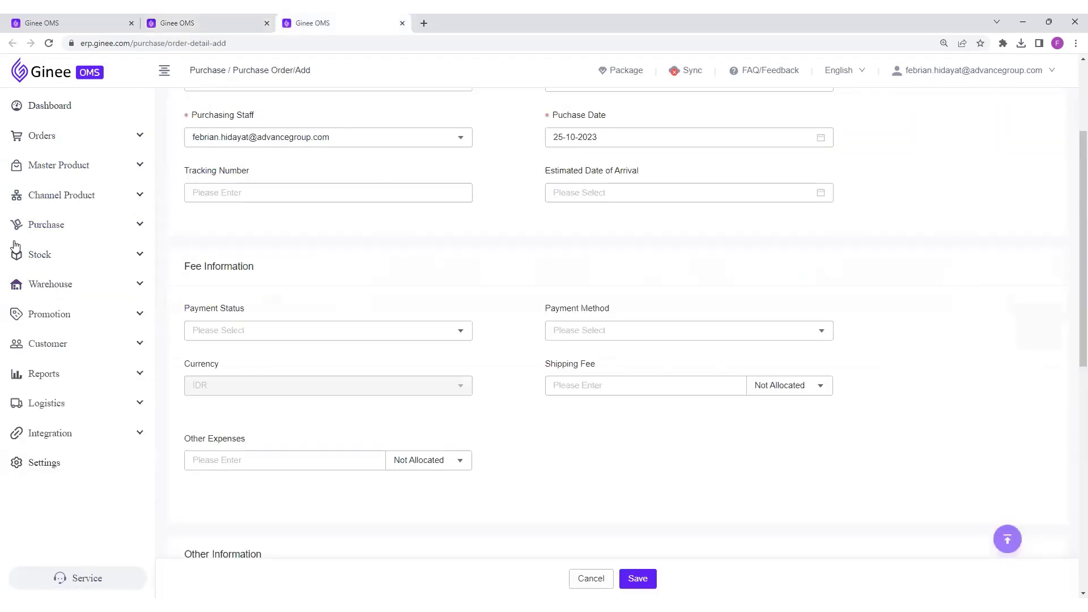
pyautogui.click(90, 225)
pyautogui.click(70, 254)
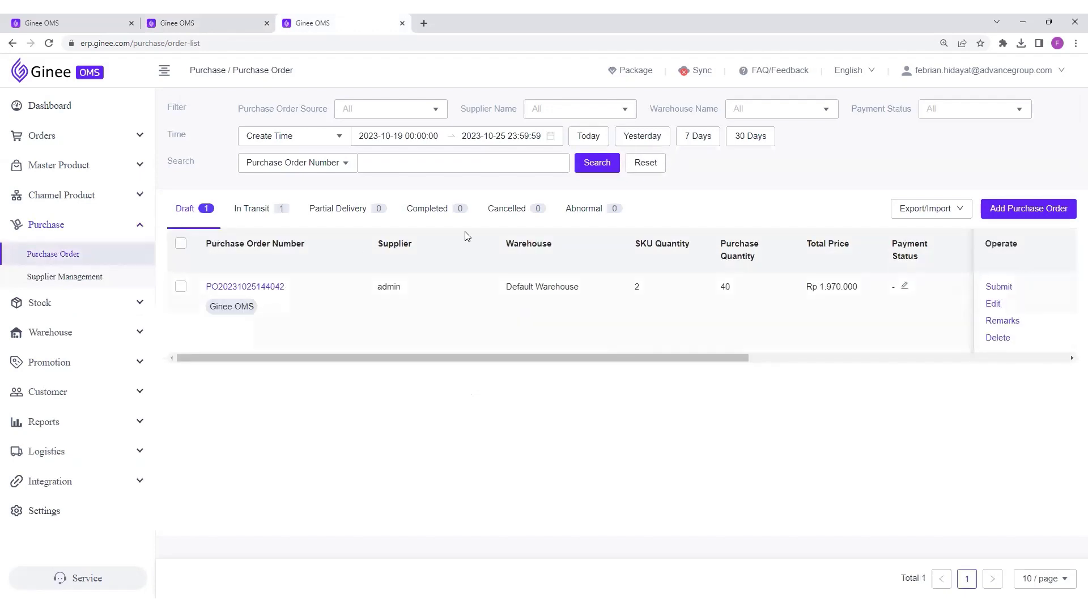
pyautogui.click(267, 210)
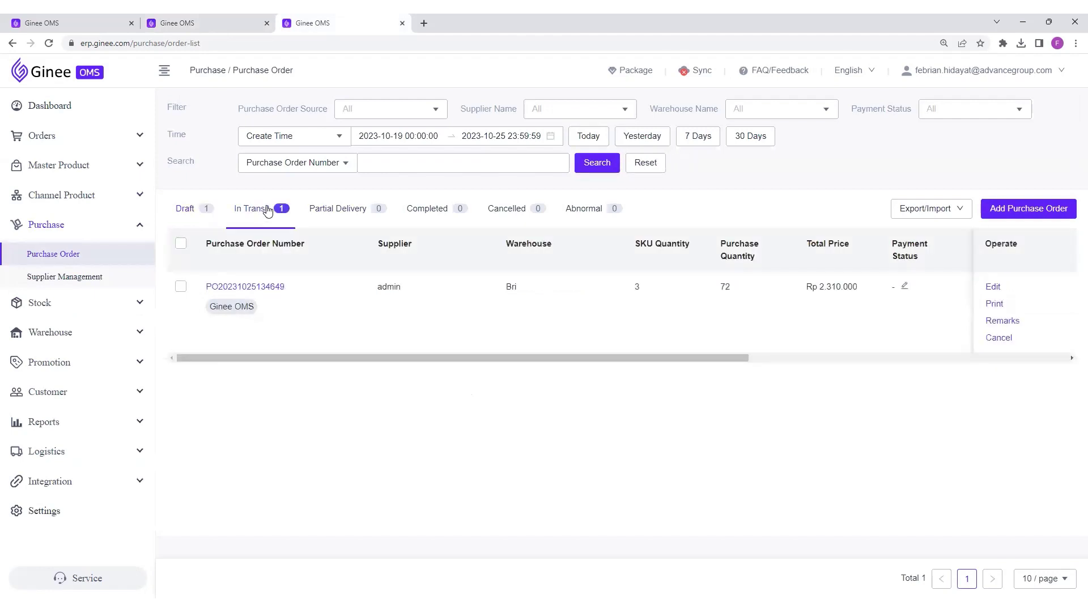
pyautogui.moveTo(850, 69)
pyautogui.click(853, 96)
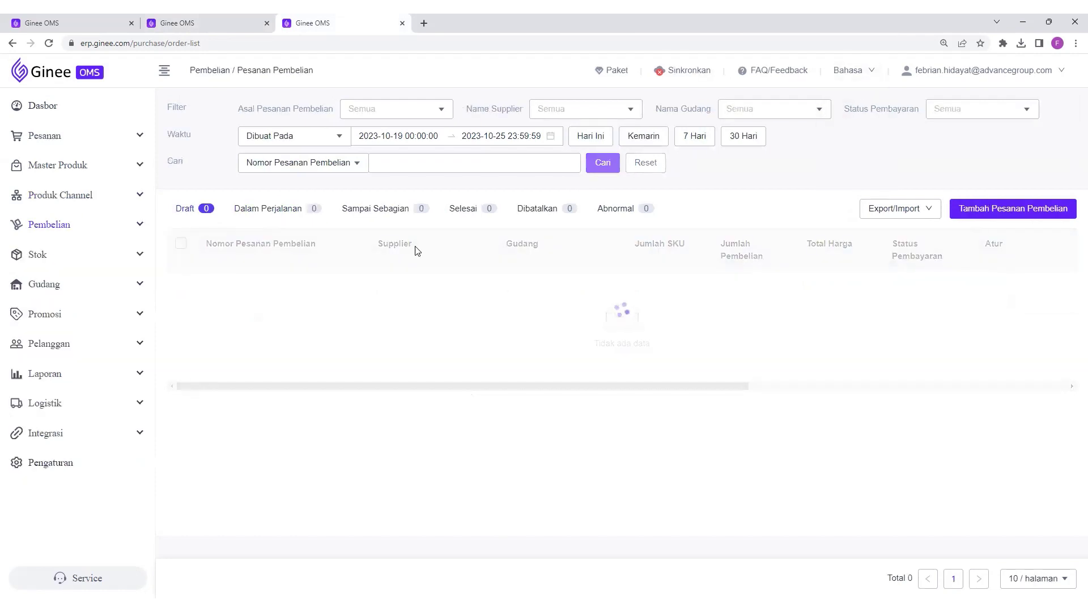
pyautogui.click(264, 211)
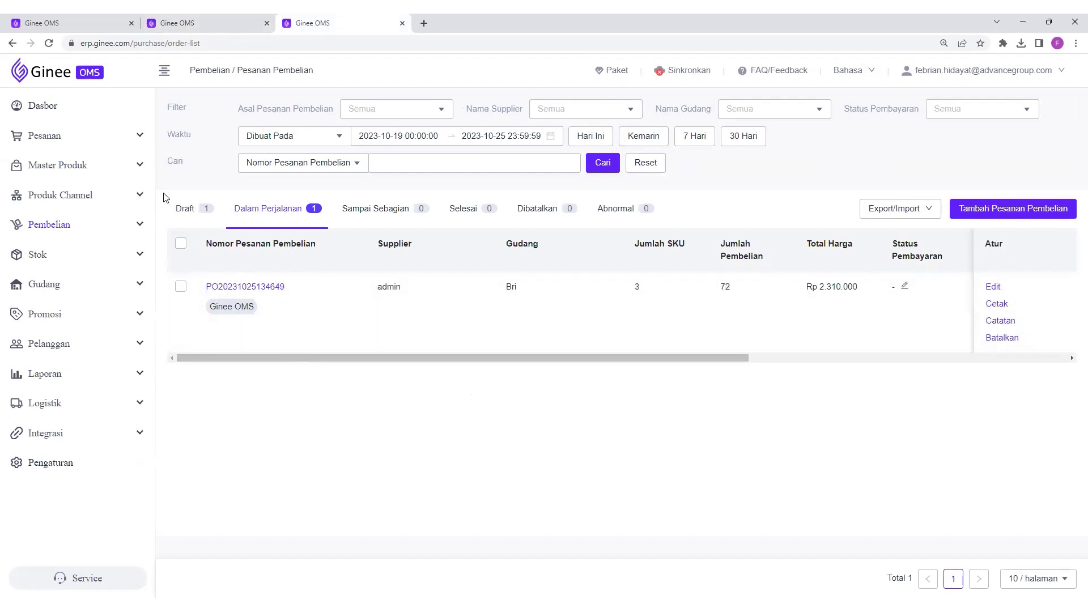
# Return to Manajemen Inbound, open the waiting purchase inbound's details and check its order information and products
pyautogui.click(200, 22)
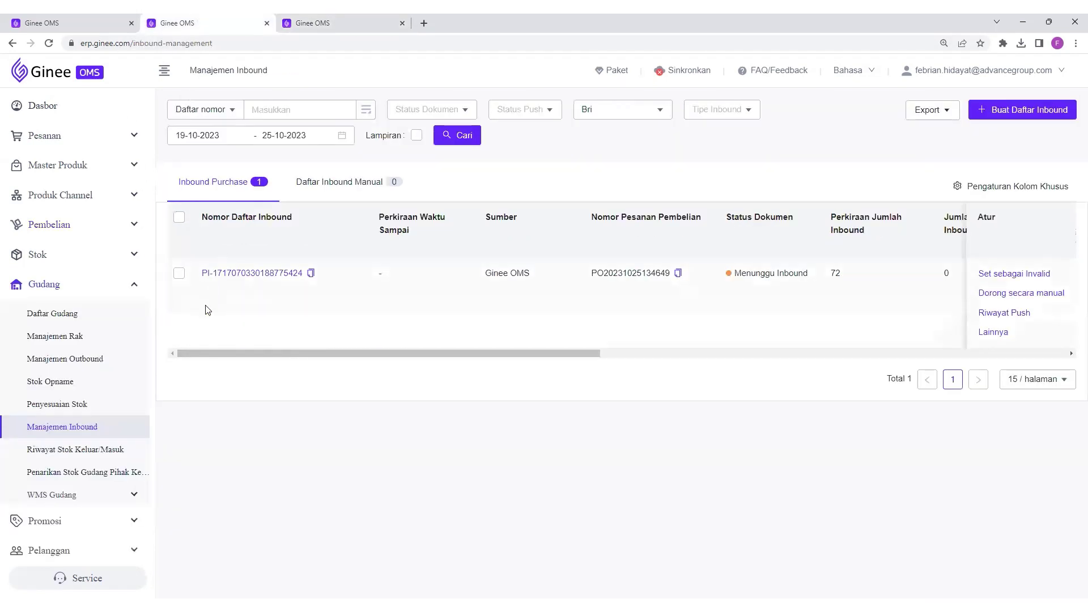
pyautogui.hscroll(2, 269, 301)
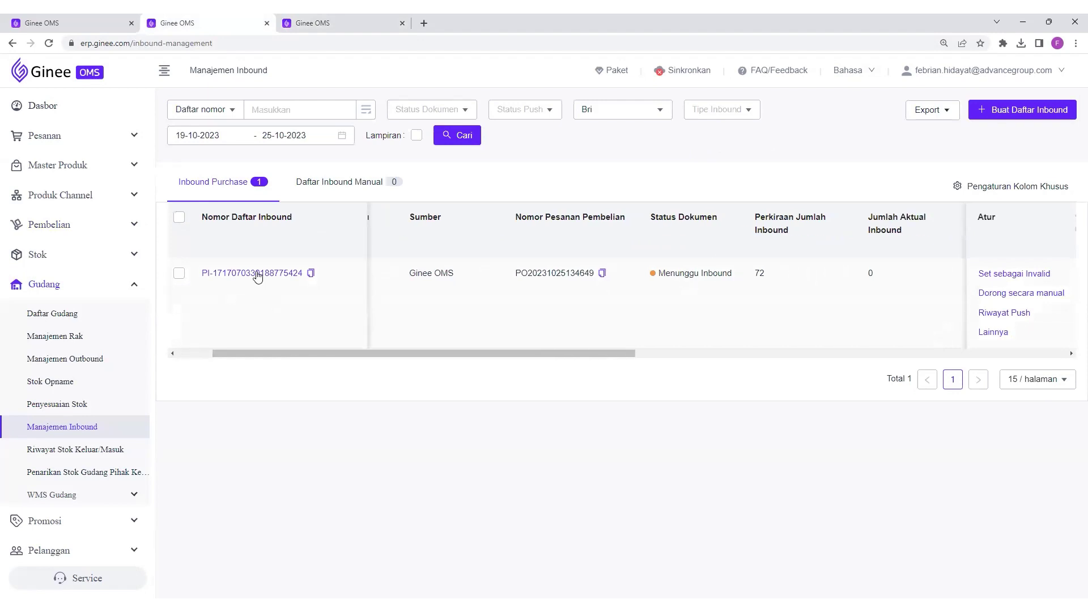
pyautogui.click(258, 274)
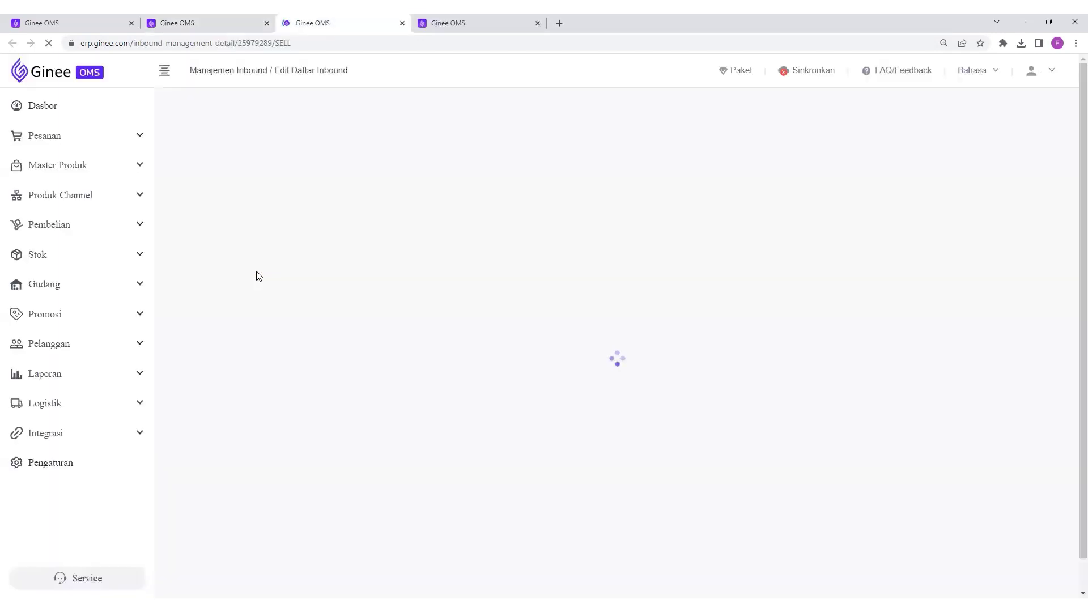
pyautogui.scroll(-1, 451, 332)
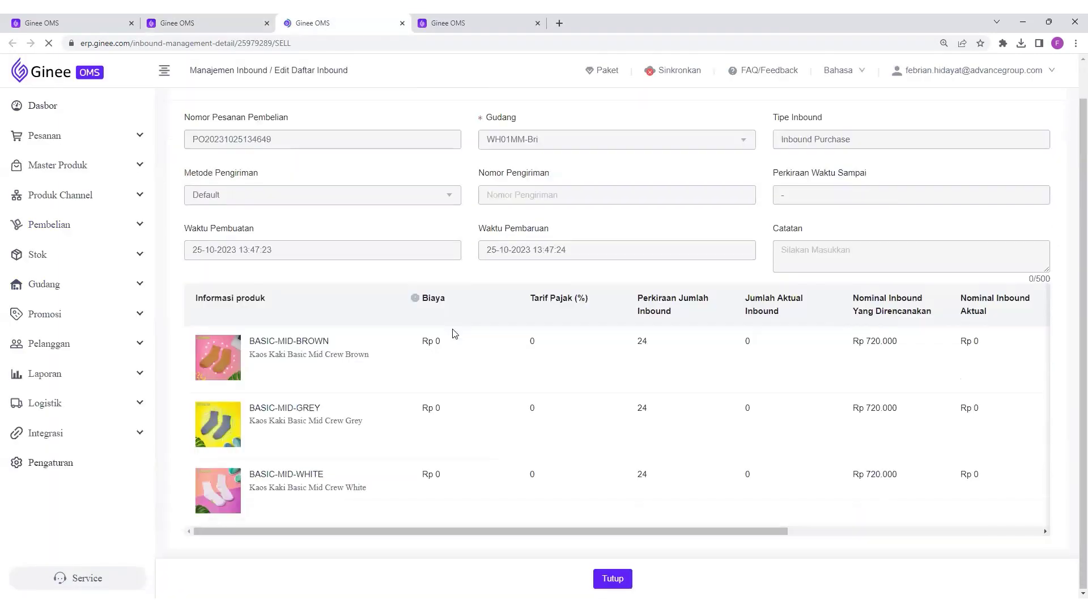
pyautogui.scroll(1, 451, 333)
pyautogui.scroll(-1, 452, 333)
pyautogui.scroll(1, 451, 333)
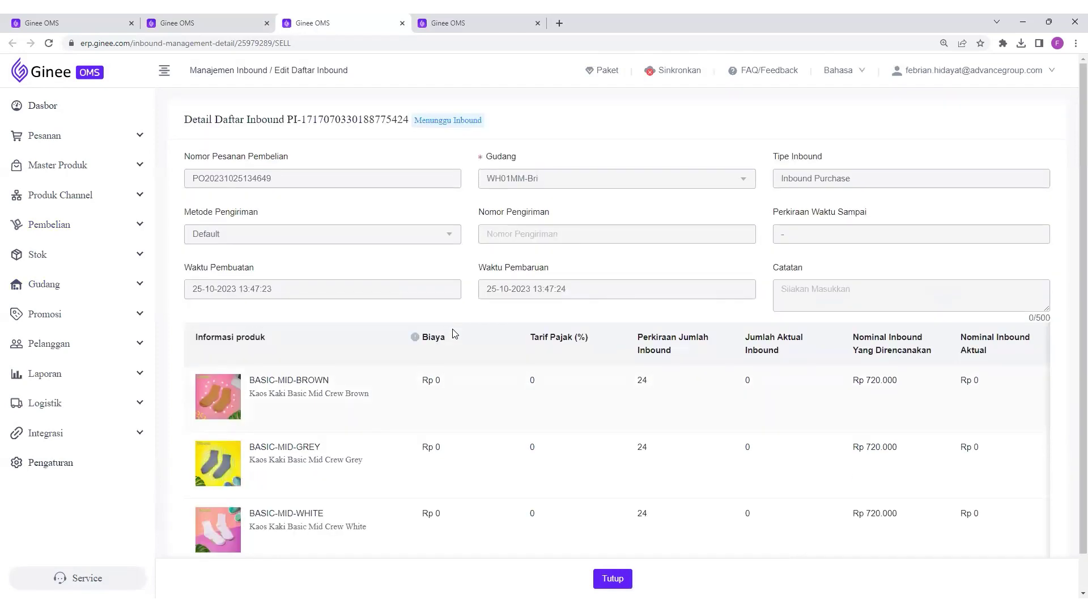
# Submit (Ajukan) the Default Warehouse draft from the purchase order list and show the Dalam Perjalanan orders
pyautogui.click(211, 23)
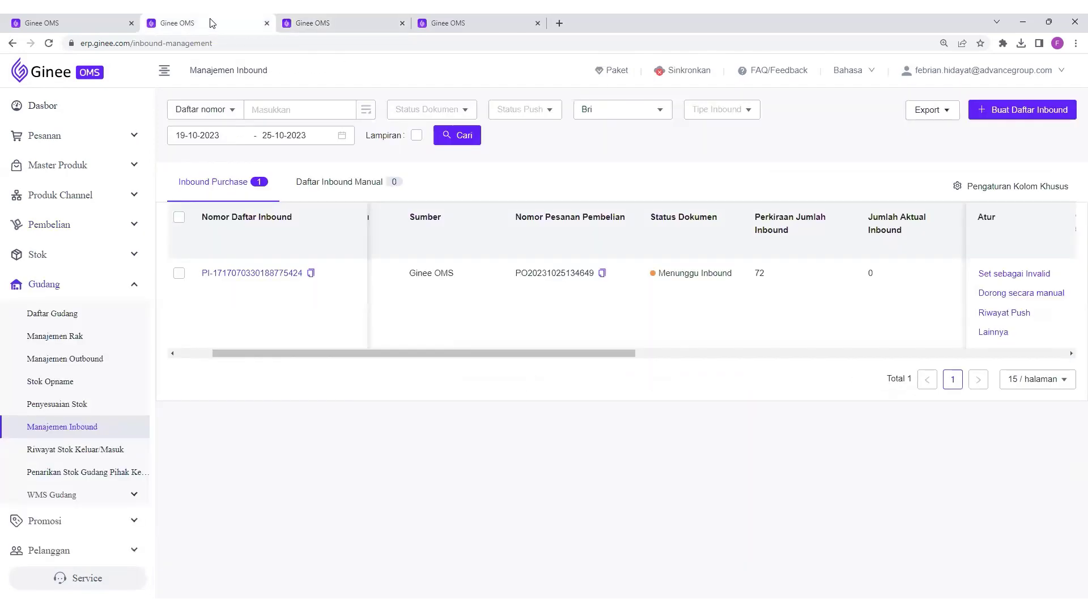
pyautogui.click(442, 24)
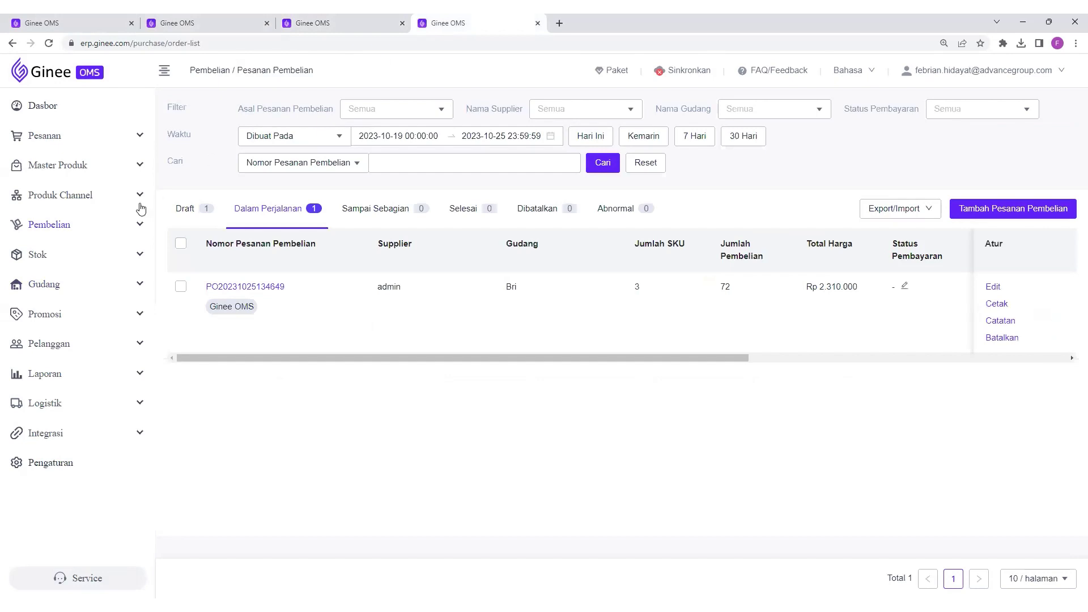
pyautogui.click(186, 214)
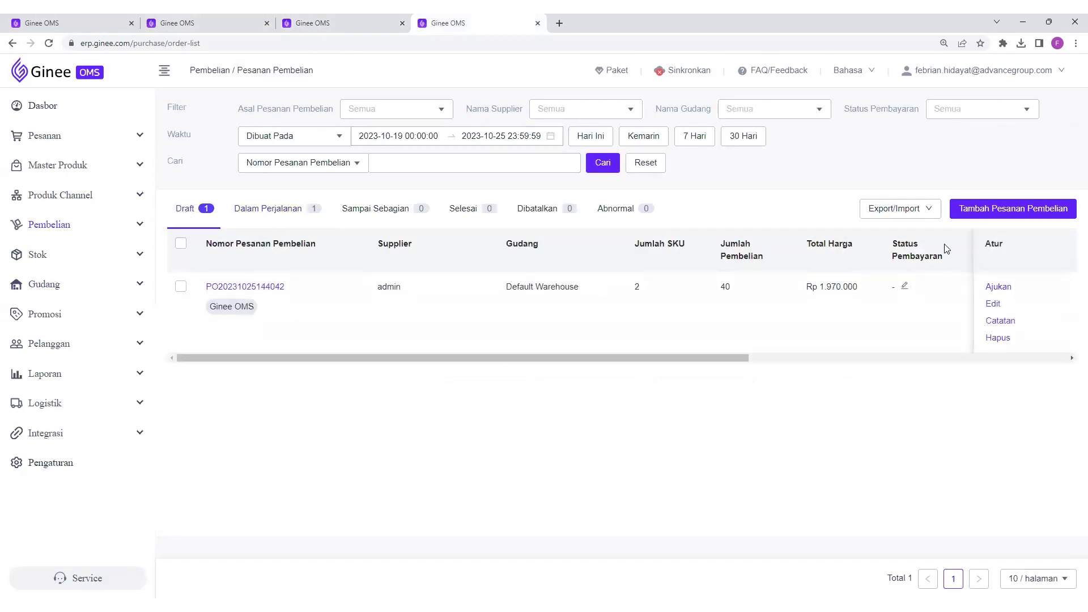
pyautogui.click(999, 287)
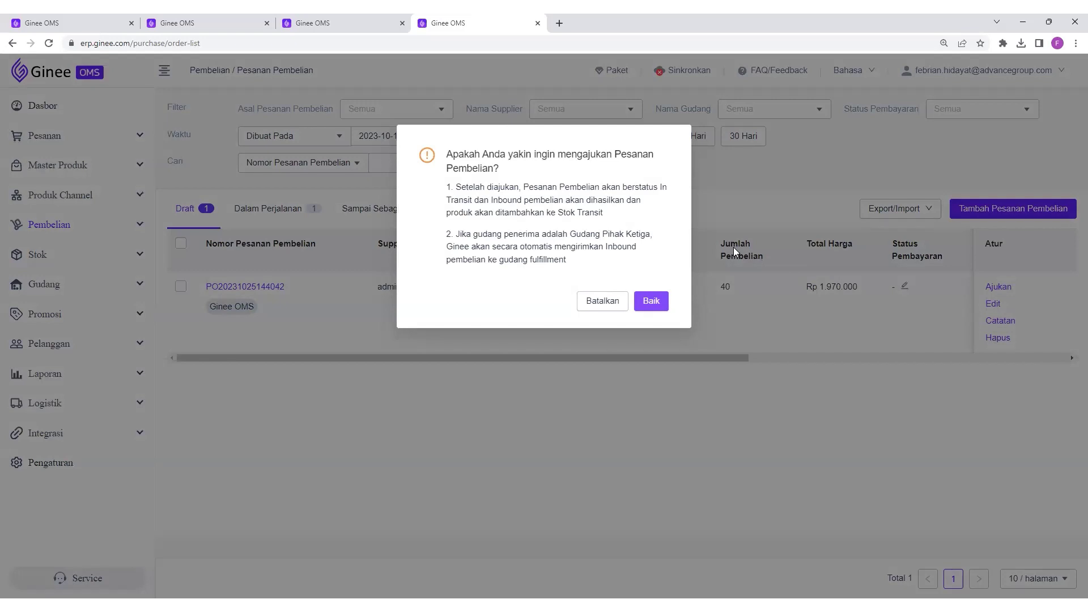
pyautogui.click(650, 300)
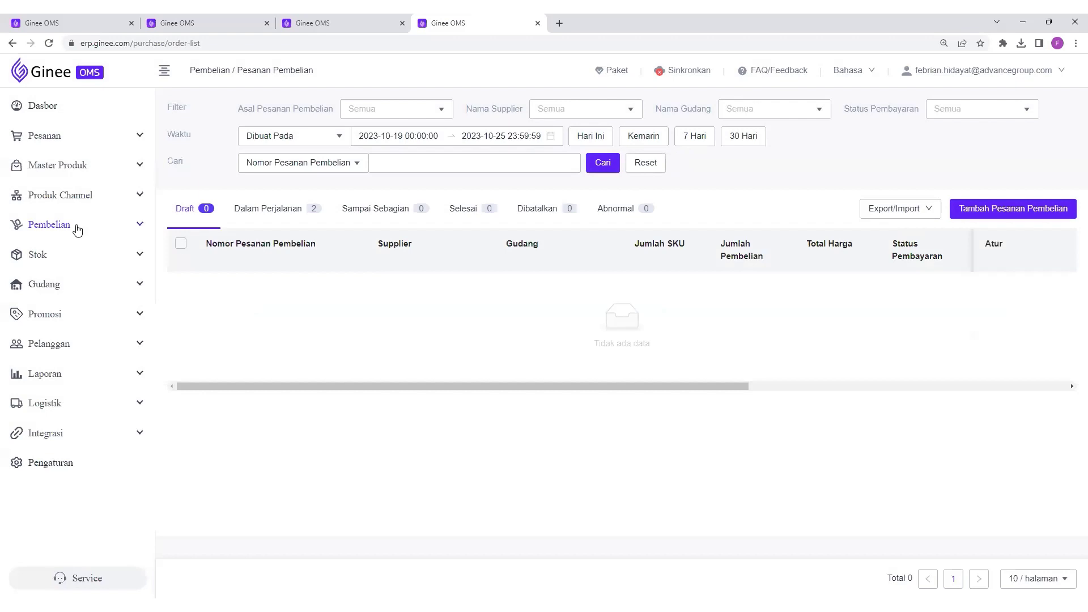
pyautogui.click(253, 213)
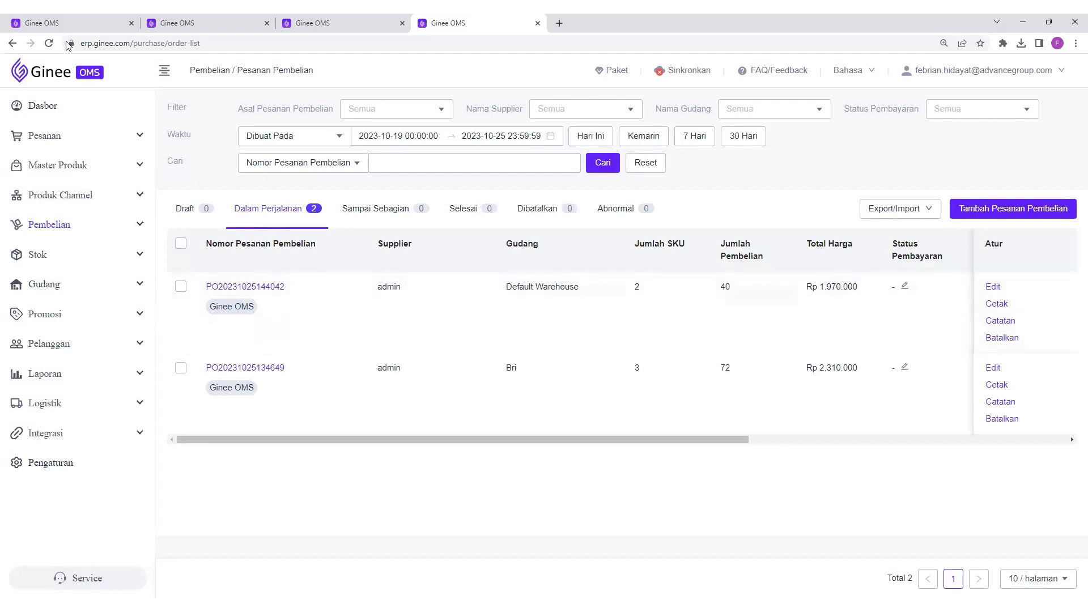
# Reload Manajemen Inbound, filter the Inbound Purchase list by Default Warehouse and check its columns, including Nomor Pesanan Pembelian
pyautogui.click(237, 21)
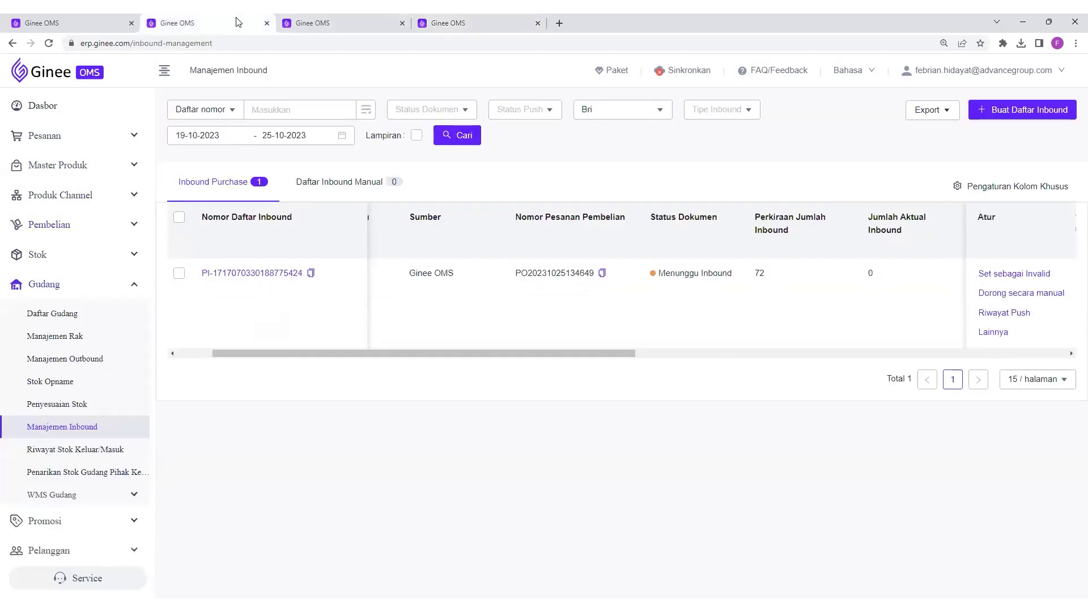
pyautogui.click(50, 43)
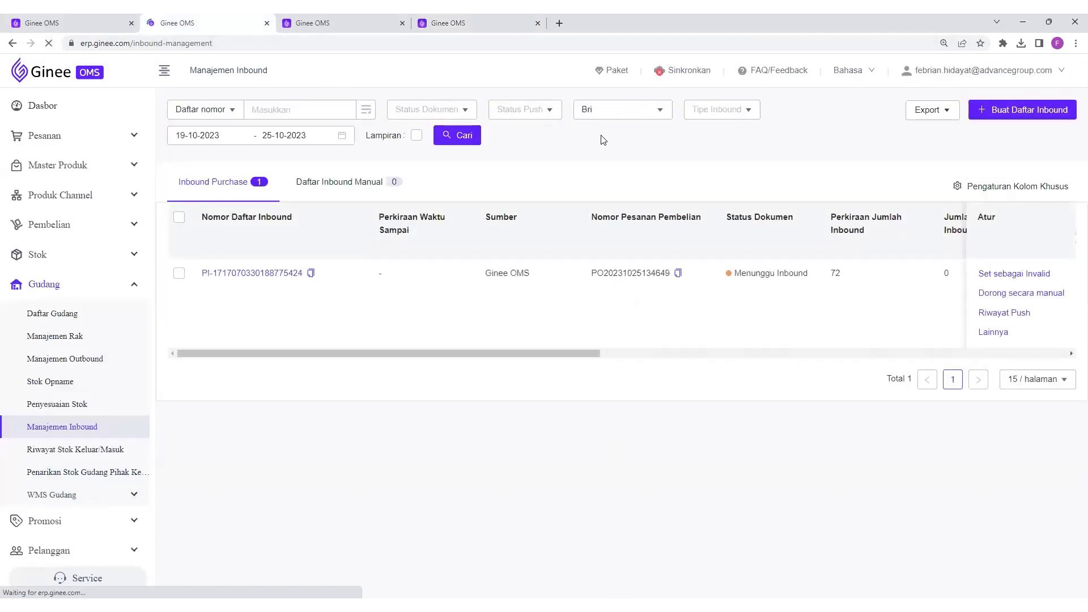
pyautogui.click(646, 116)
pyautogui.click(636, 139)
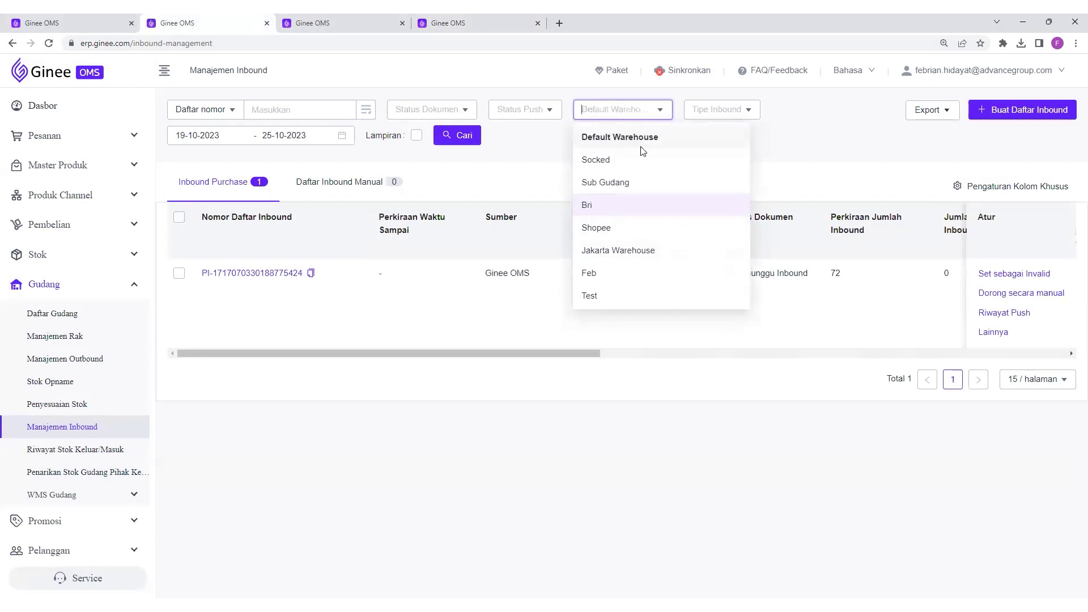
pyautogui.click(459, 137)
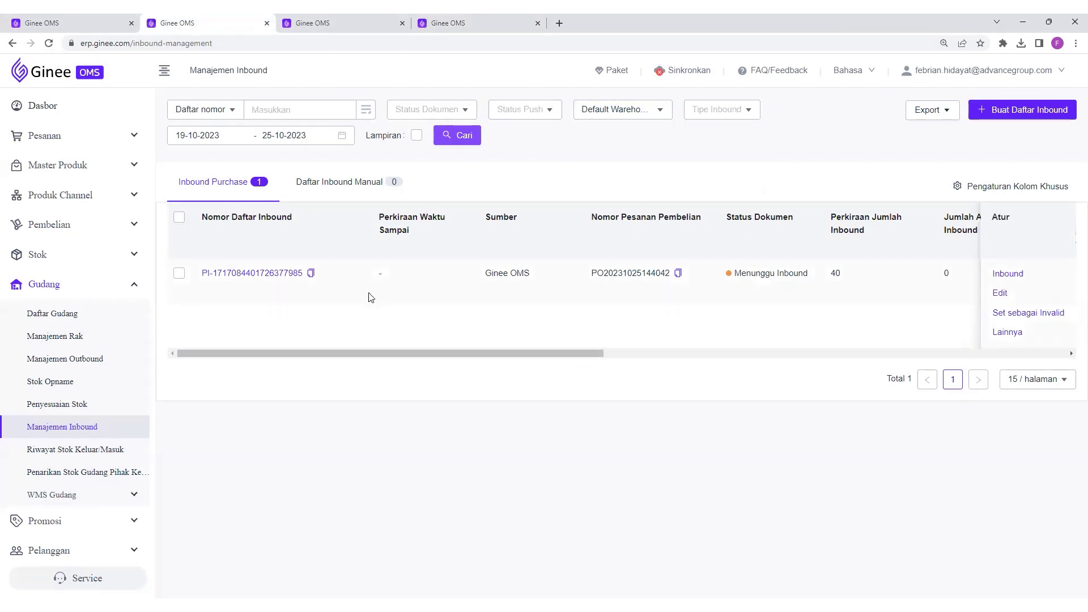
pyautogui.hscroll(10, 371, 297)
pyautogui.hscroll(-10, 371, 297)
pyautogui.hscroll(3, 371, 297)
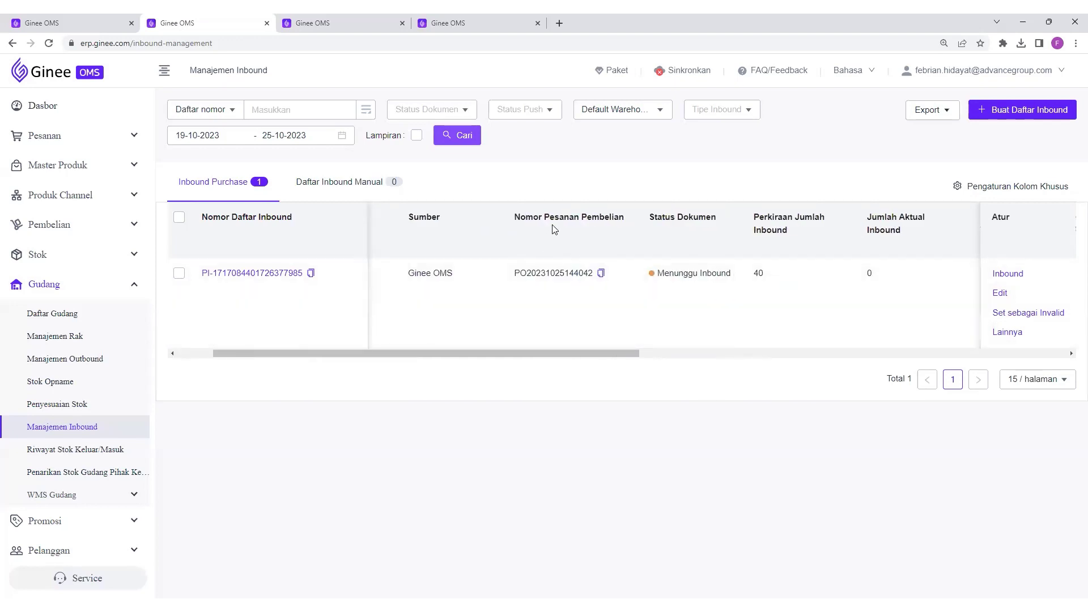
pyautogui.moveTo(514, 218); pyautogui.dragTo(624, 225)
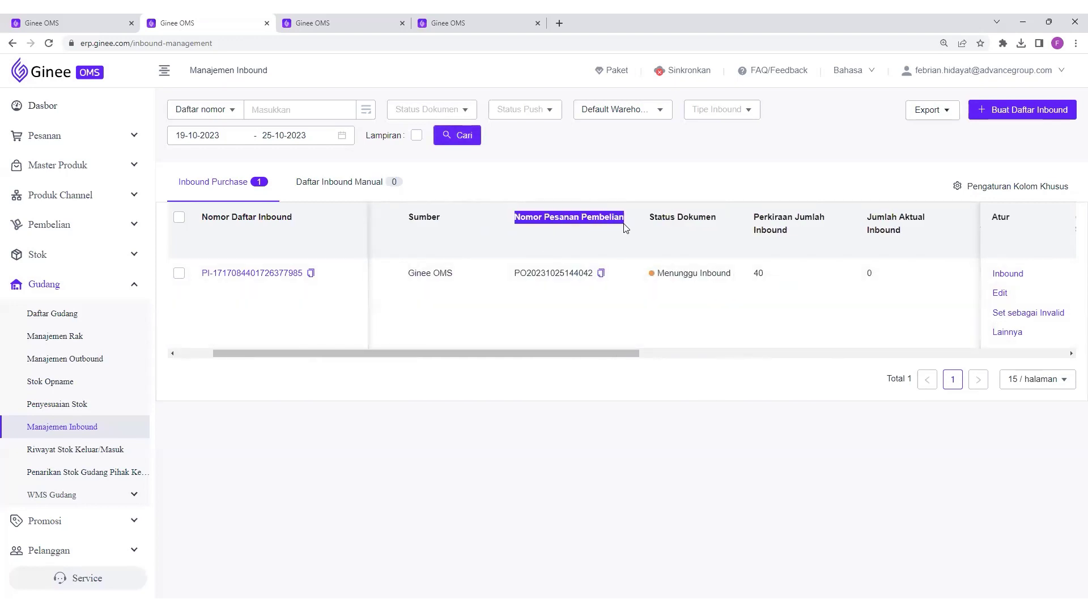
# Open the Default Warehouse purchase order's details from the Dalam Perjalanan orders and copy its Nomor Pesanan Pembelian
pyautogui.click(445, 24)
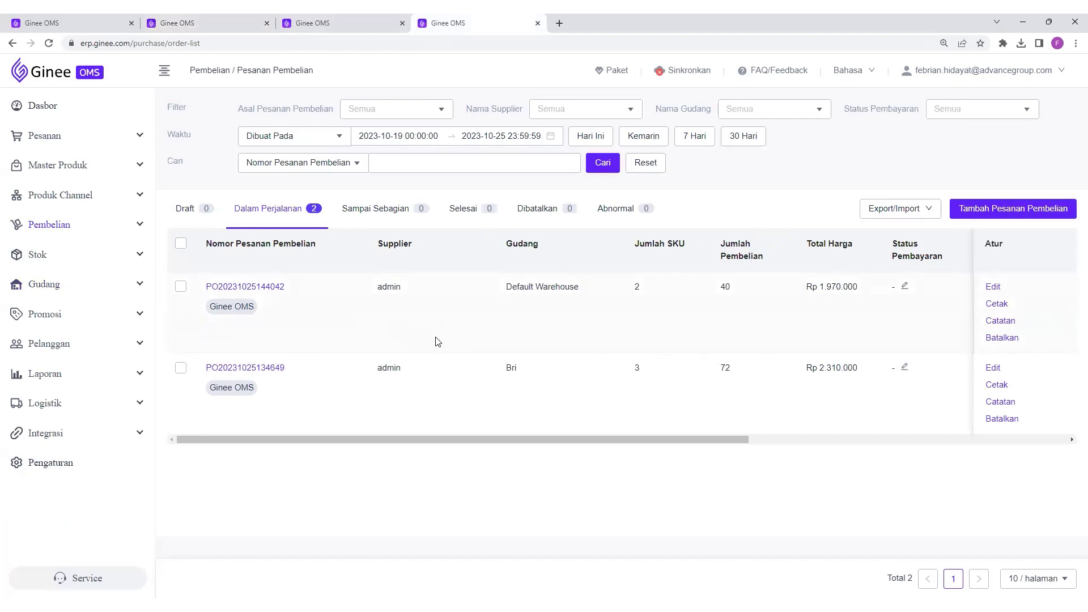
pyautogui.moveTo(306, 303); pyautogui.dragTo(210, 294)
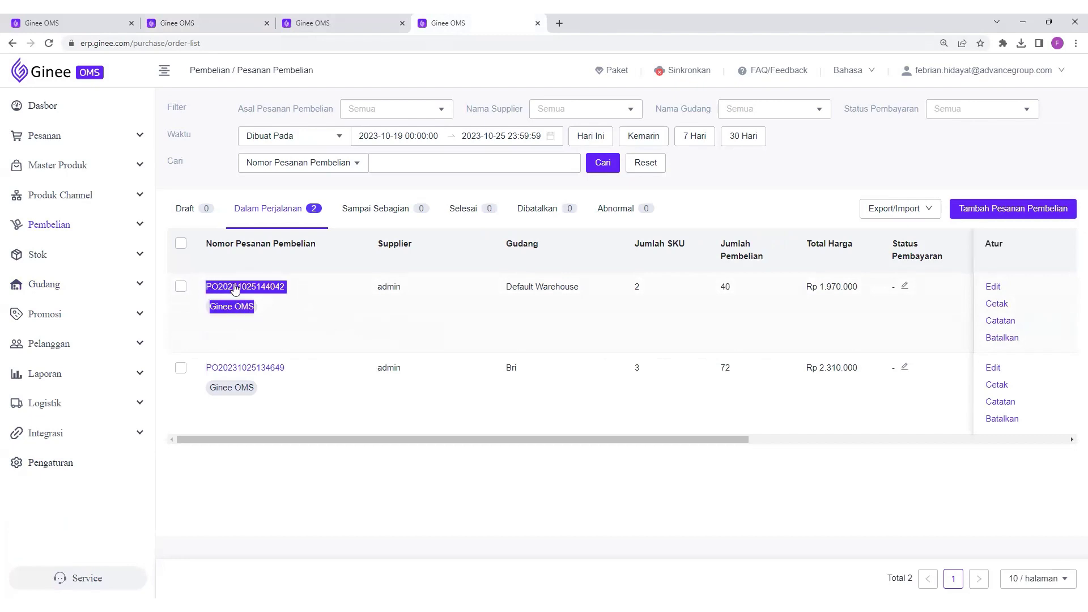
pyautogui.click(289, 290)
pyautogui.moveTo(290, 290); pyautogui.dragTo(254, 284)
pyautogui.click(271, 290)
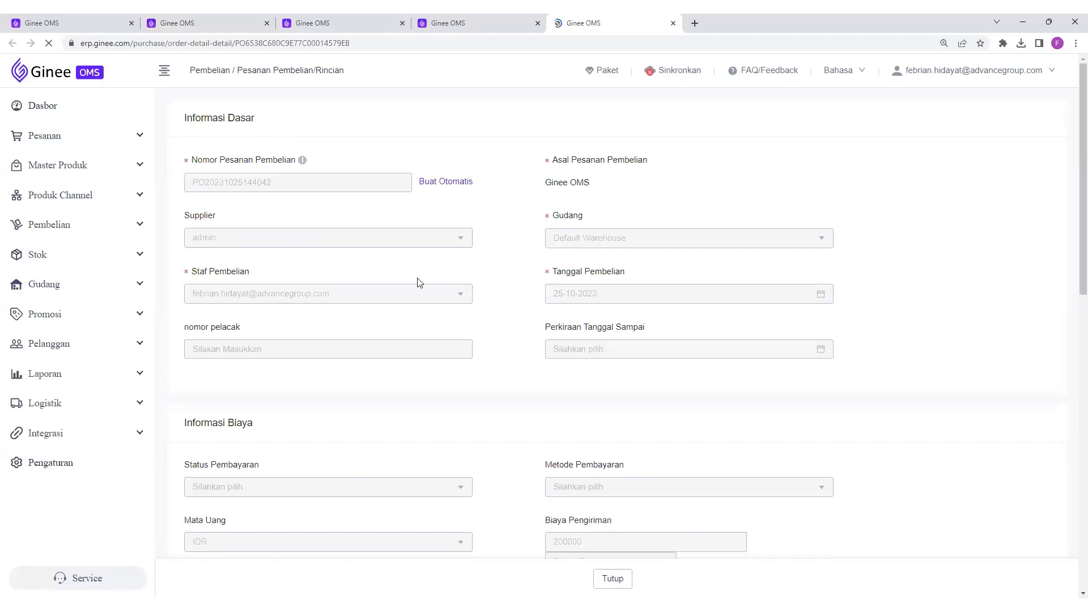
pyautogui.doubleClick(243, 181)
pyautogui.hotkey('ctrl', 'c')
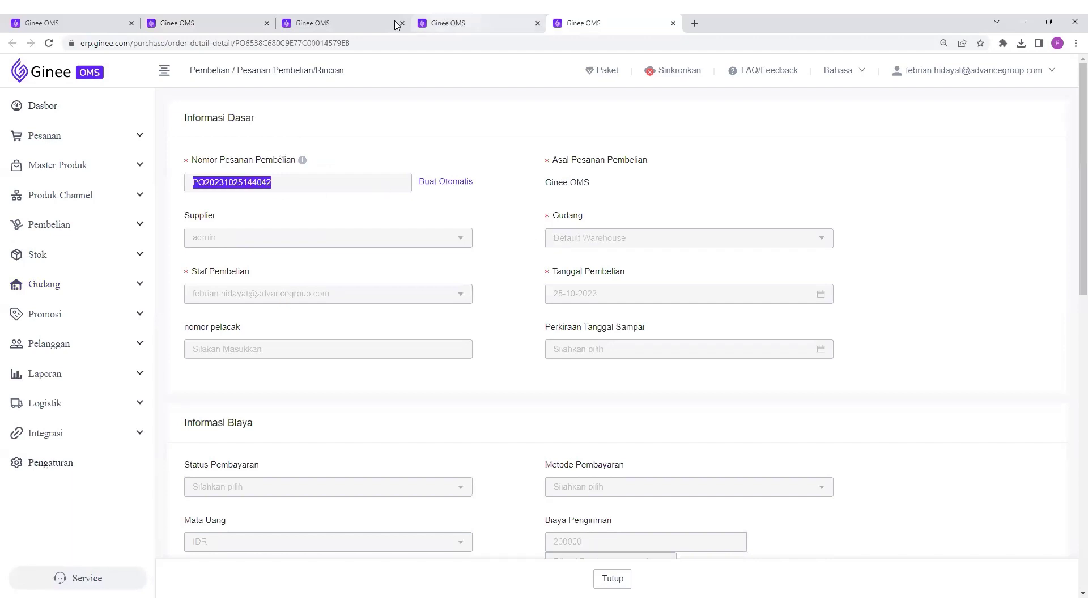
# Search the Inbound Purchase list in Manajemen Inbound by Nomor Pesanan Pembelian, using the copied order number
pyautogui.click(193, 20)
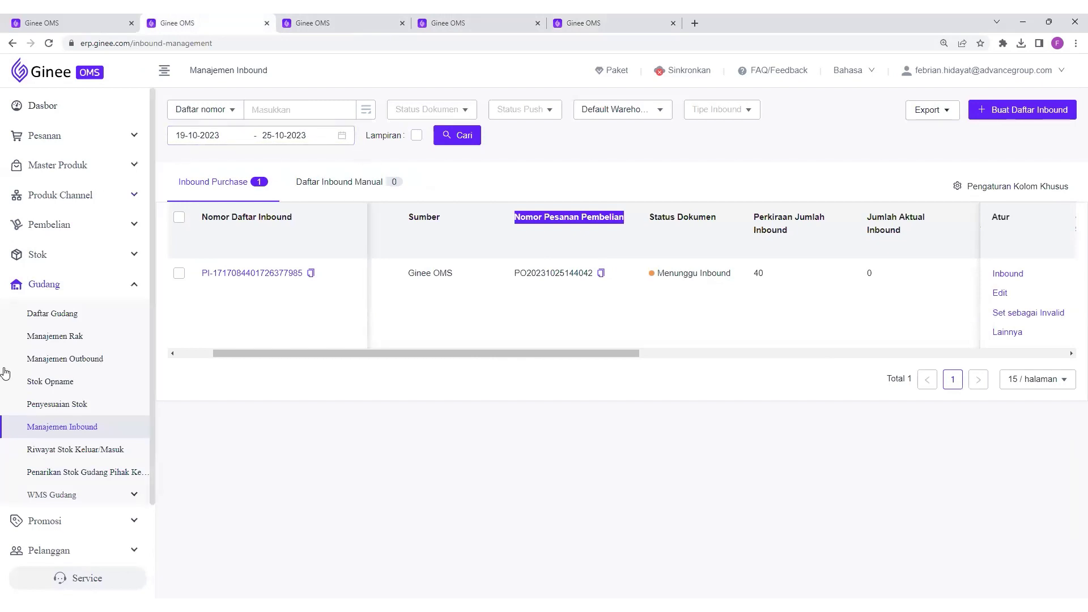
pyautogui.click(195, 113)
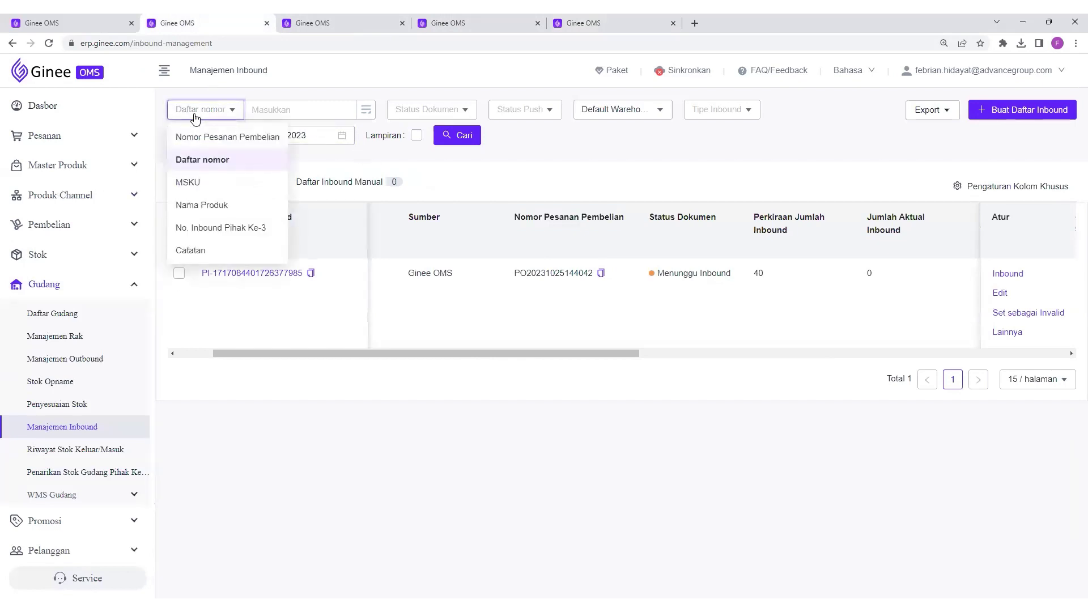
pyautogui.click(258, 139)
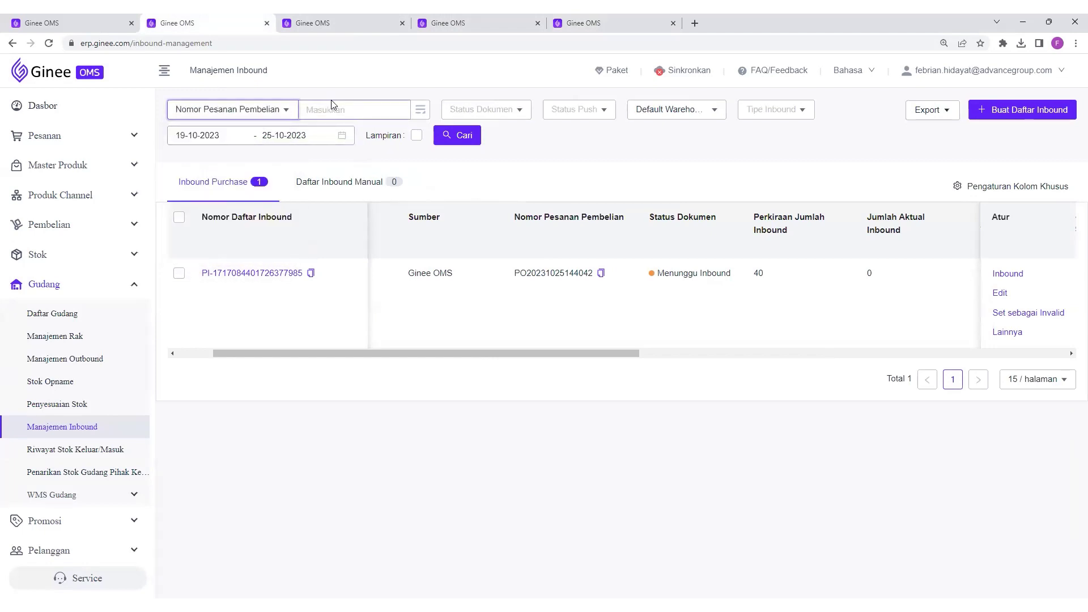
pyautogui.hotkey('ctrl', 'v')
pyautogui.press('Return')
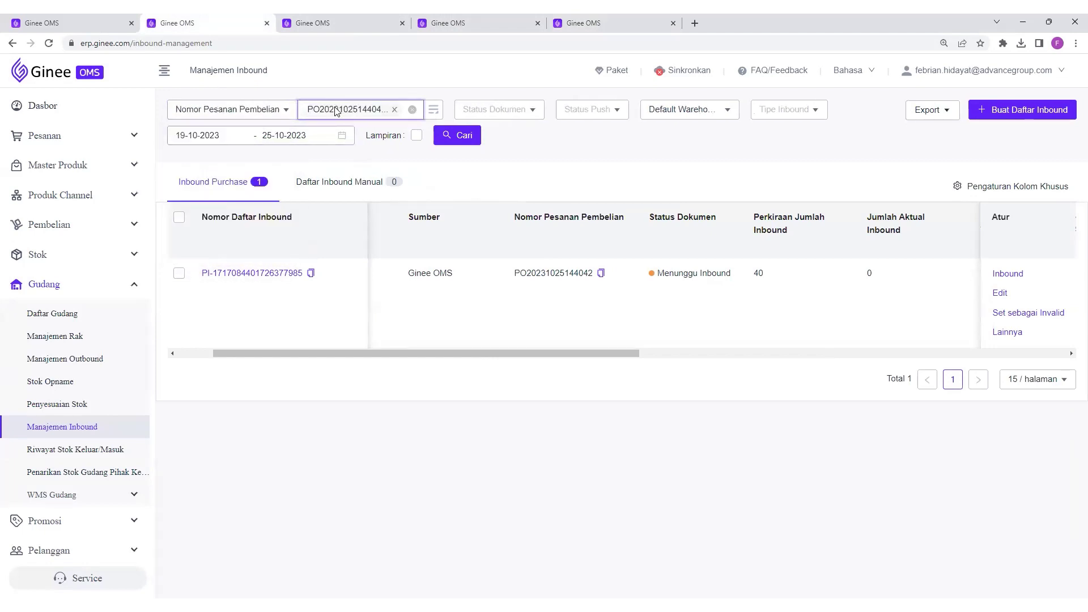
pyautogui.click(451, 143)
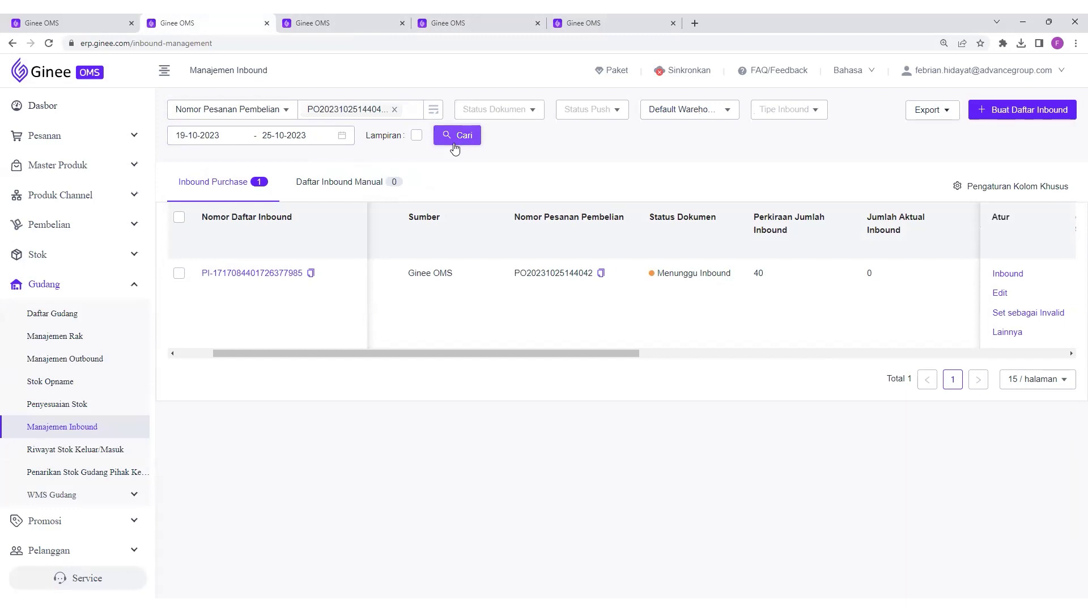
pyautogui.hscroll(-2, 495, 339)
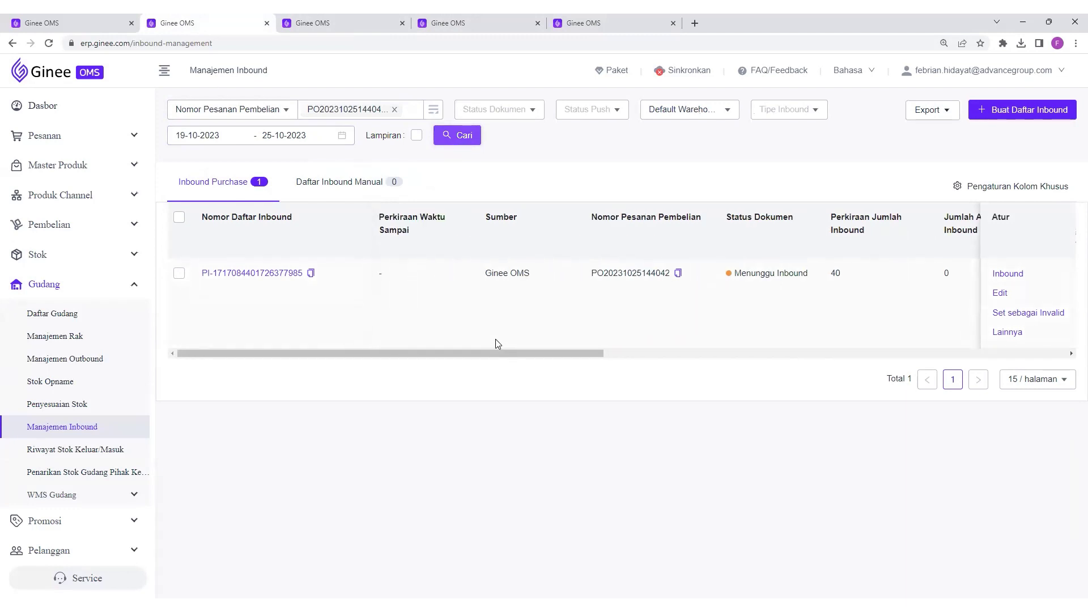
# Open the Inbound form for the waiting Default Warehouse purchase inbound and review its product table
pyautogui.click(1008, 274)
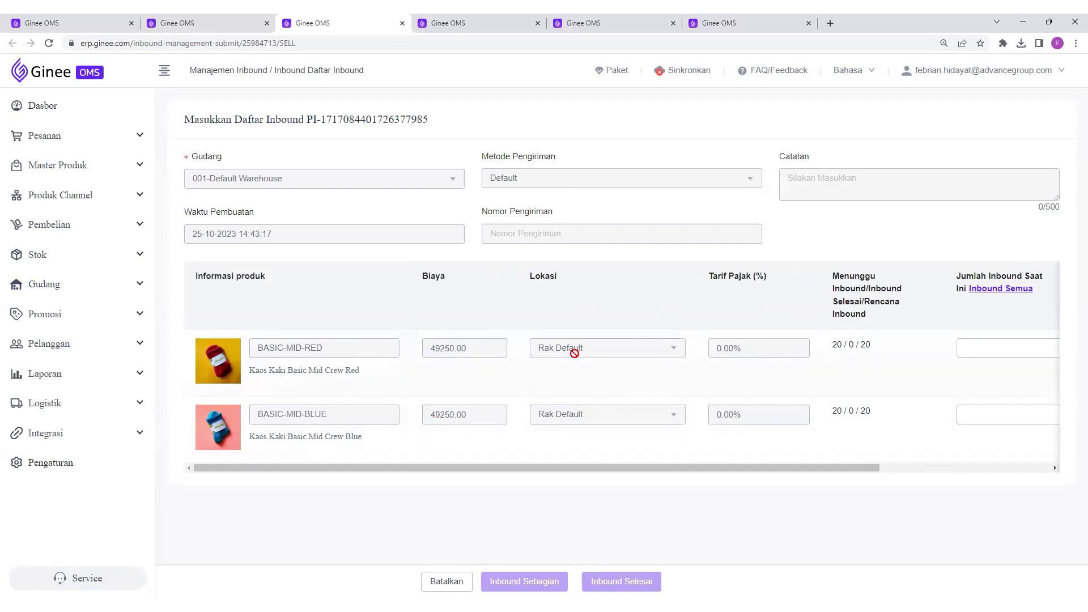
pyautogui.hscroll(2, 573, 352)
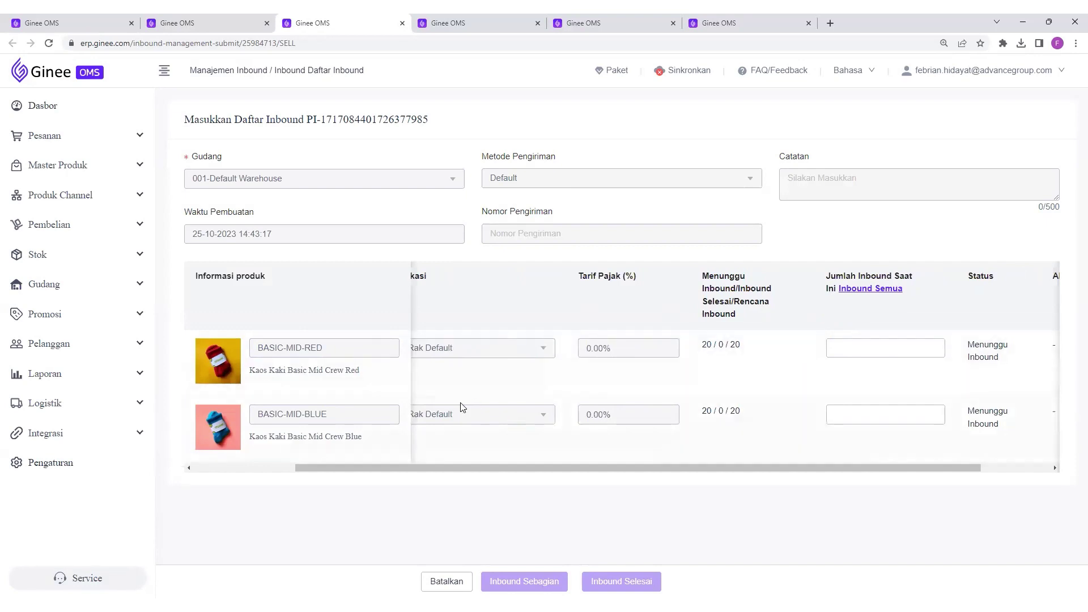
pyautogui.hscroll(-2, 461, 406)
pyautogui.hscroll(2, 460, 403)
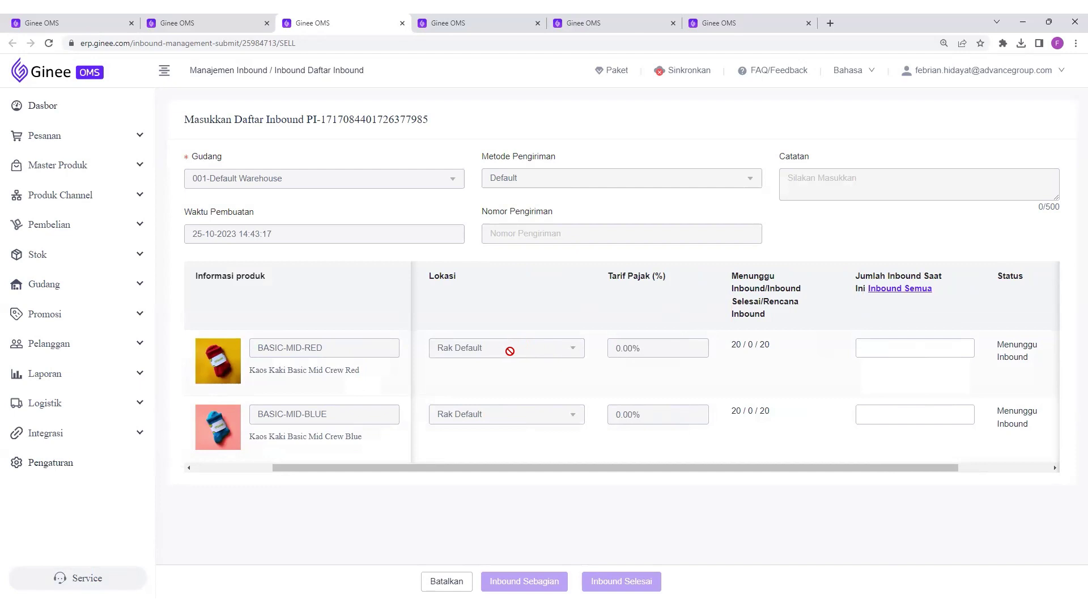
pyautogui.click(176, 19)
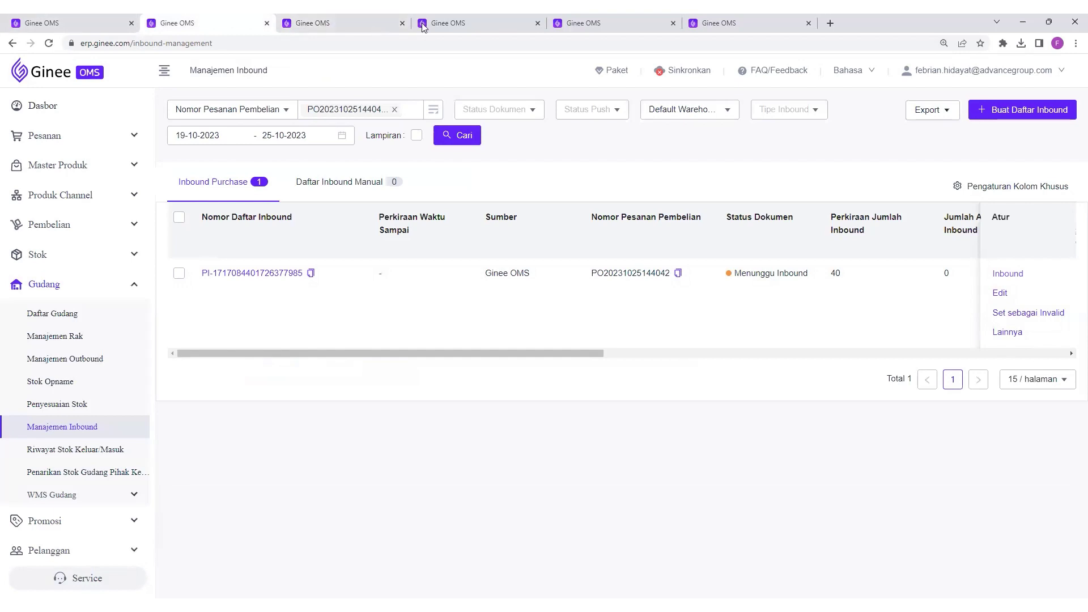
pyautogui.click(344, 19)
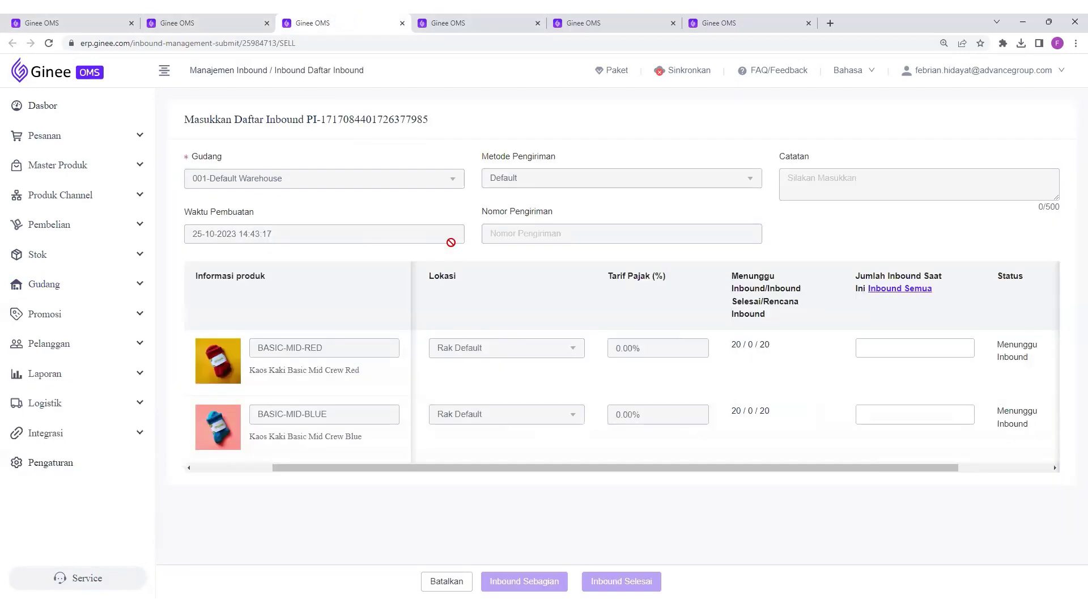
pyautogui.hscroll(-1, 481, 346)
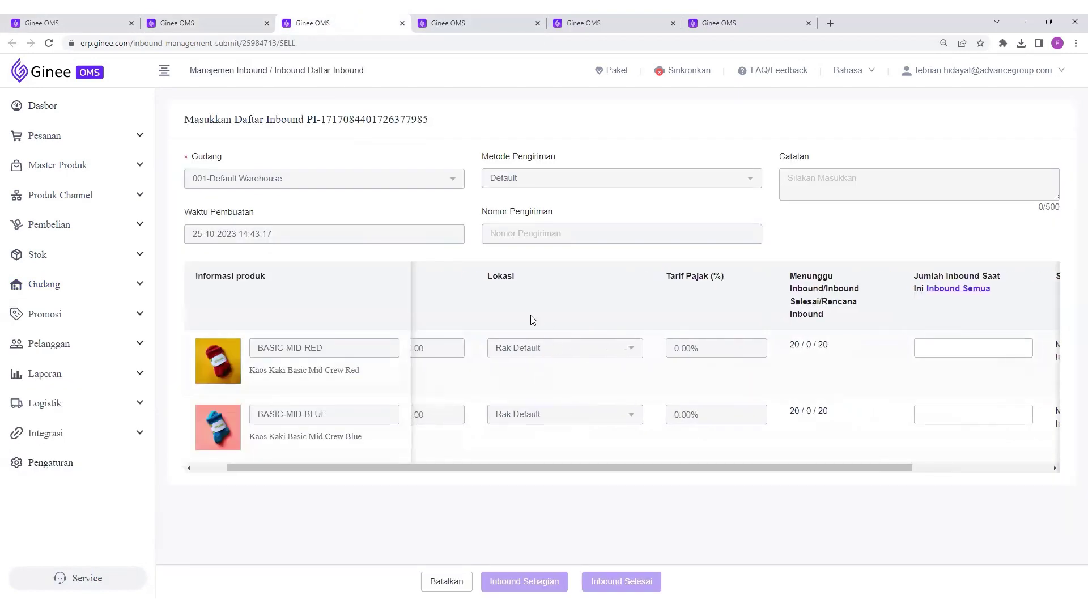
# Open a new purchase order form from Pesanan Pembelian, view its Tambah Massal dialog and close the dialog
pyautogui.click(504, 19)
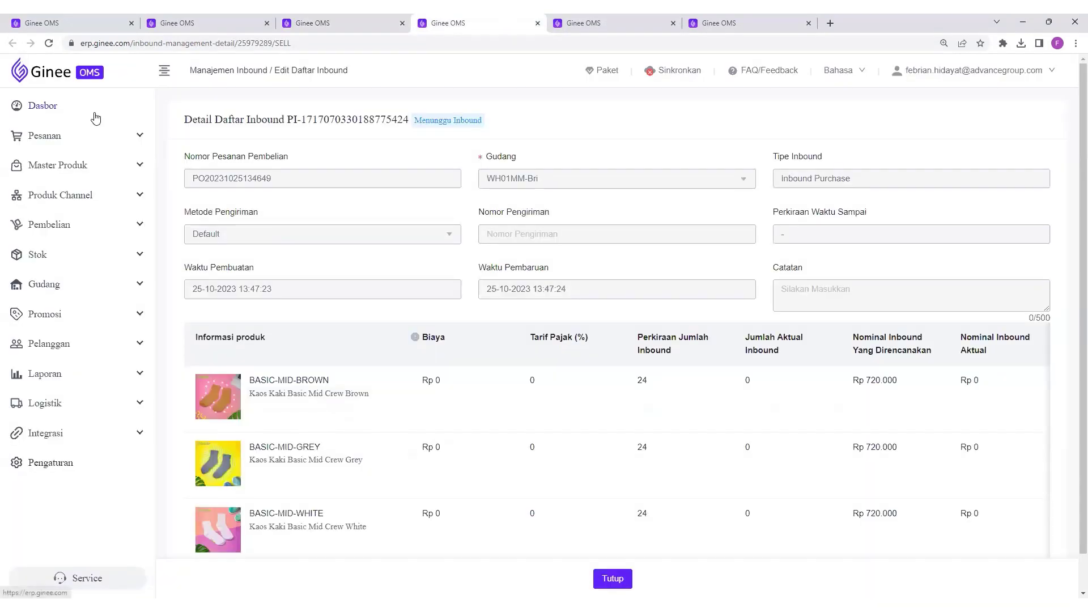
pyautogui.click(70, 224)
pyautogui.click(74, 253)
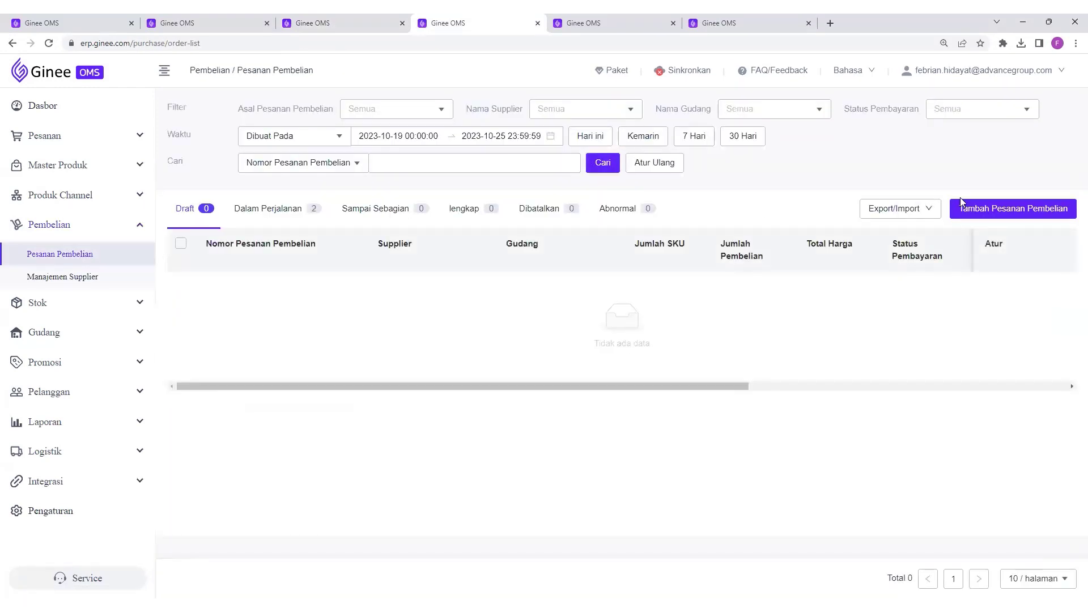
pyautogui.click(974, 209)
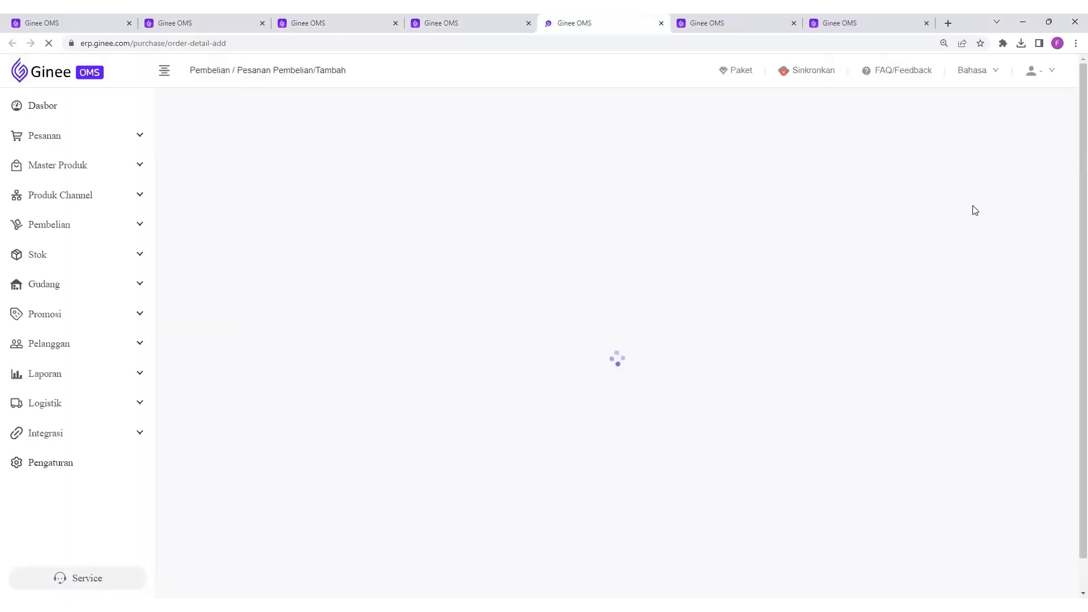
pyautogui.scroll(-10, 891, 372)
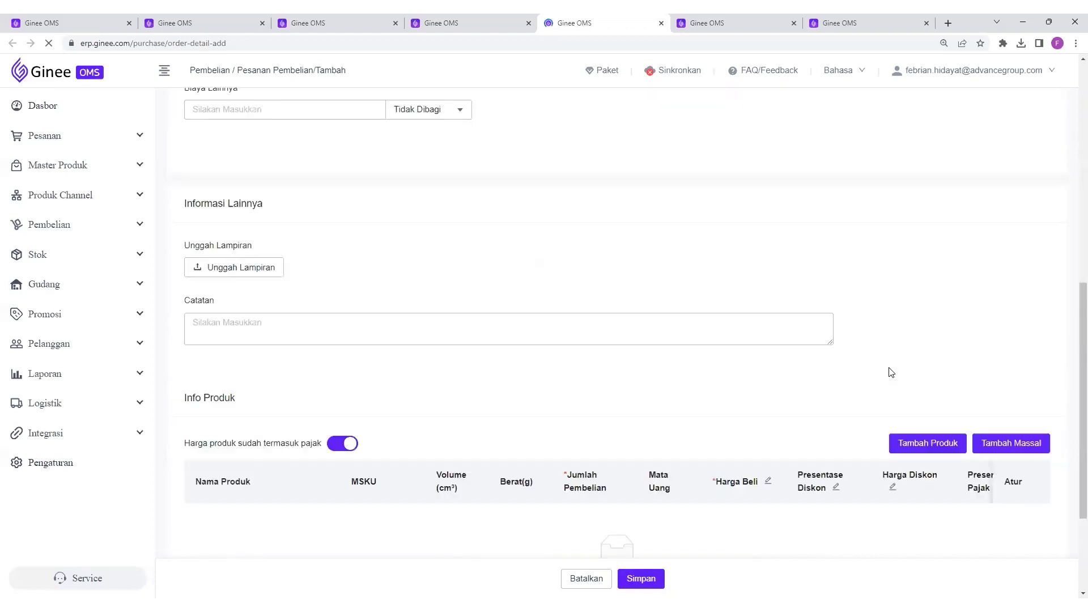
pyautogui.click(1036, 283)
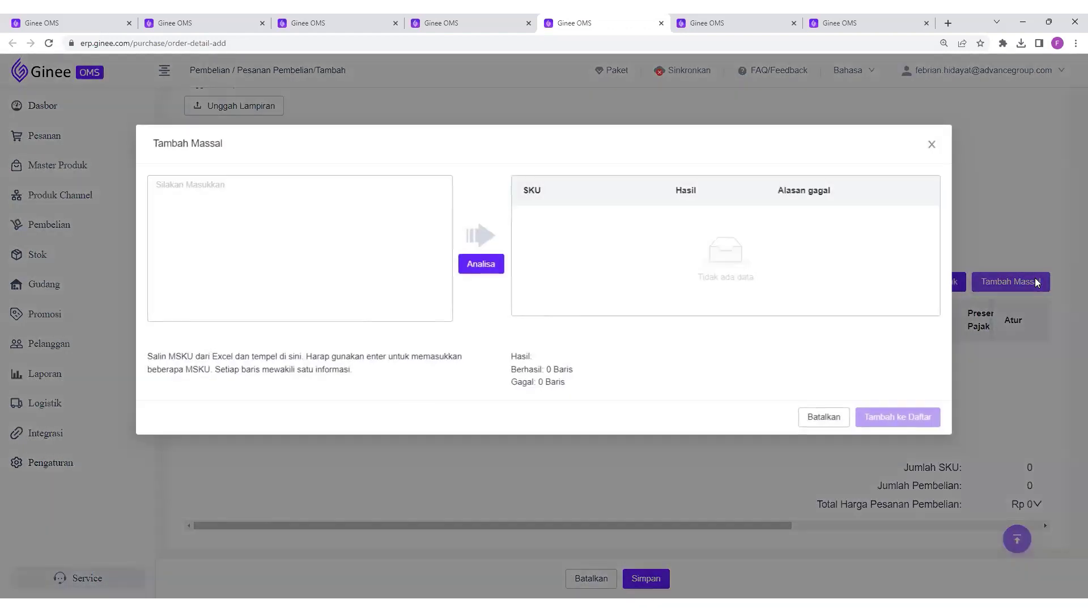
pyautogui.click(285, 196)
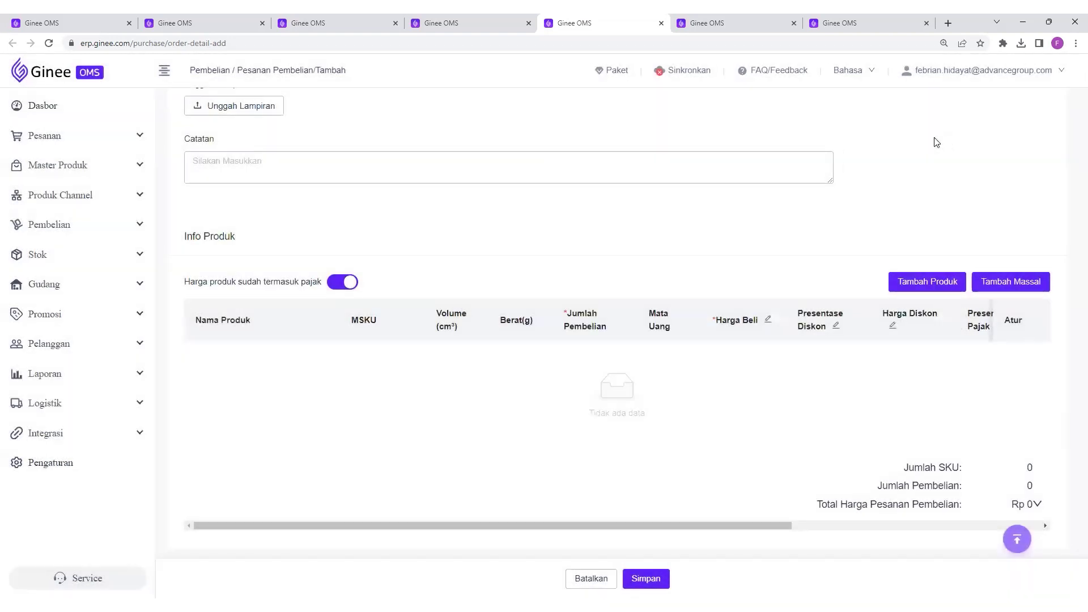
pyautogui.click(931, 144)
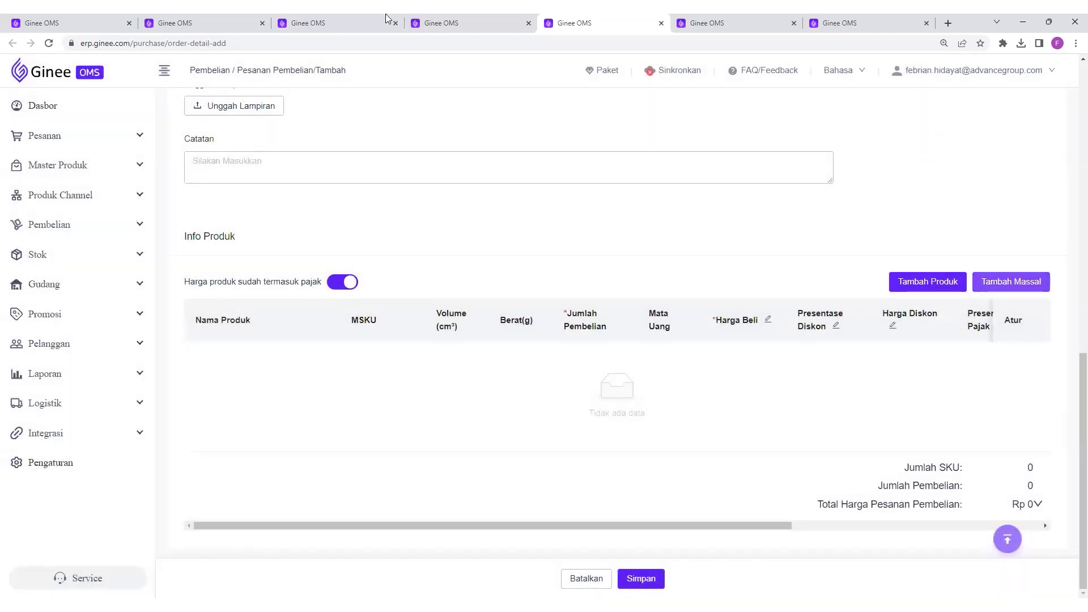
# Return to the Default Warehouse Inbound form and check its inbound list number and the Jumlah Inbound Saat Ini column
pyautogui.click(72, 14)
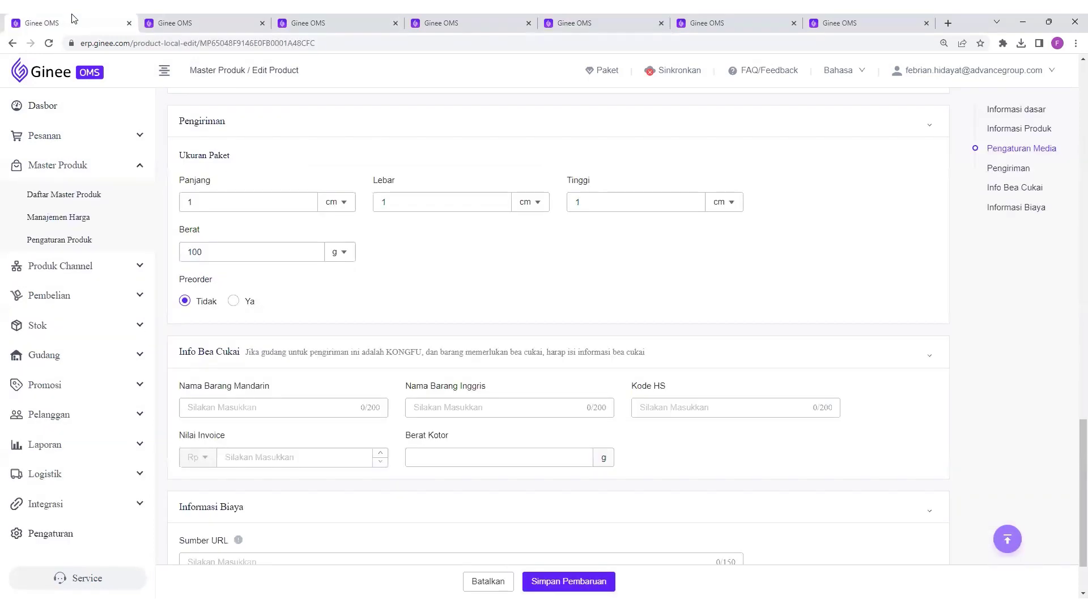
pyautogui.click(176, 17)
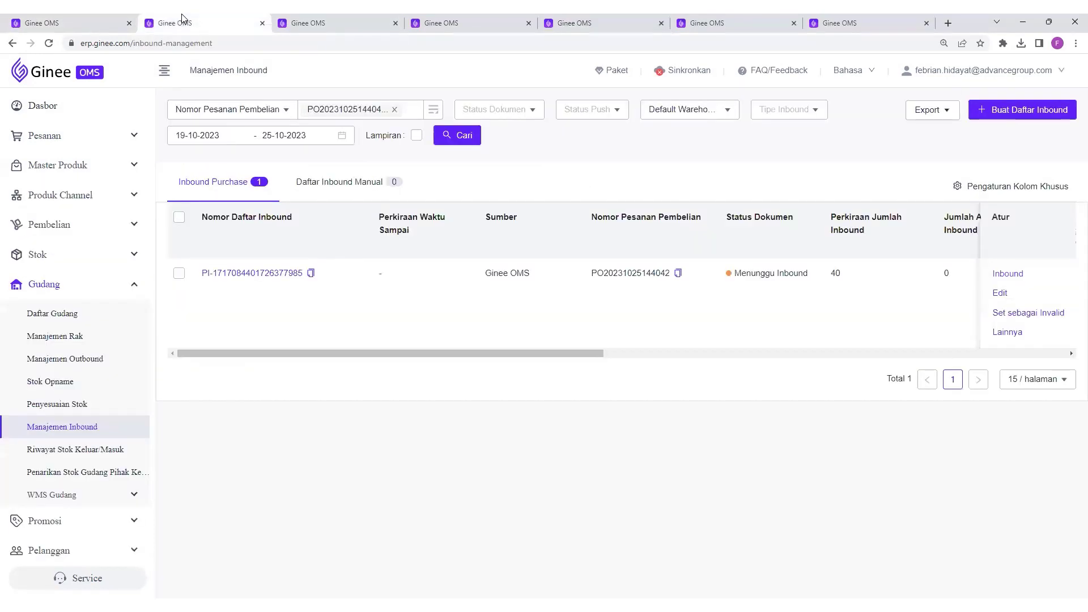
pyautogui.click(300, 23)
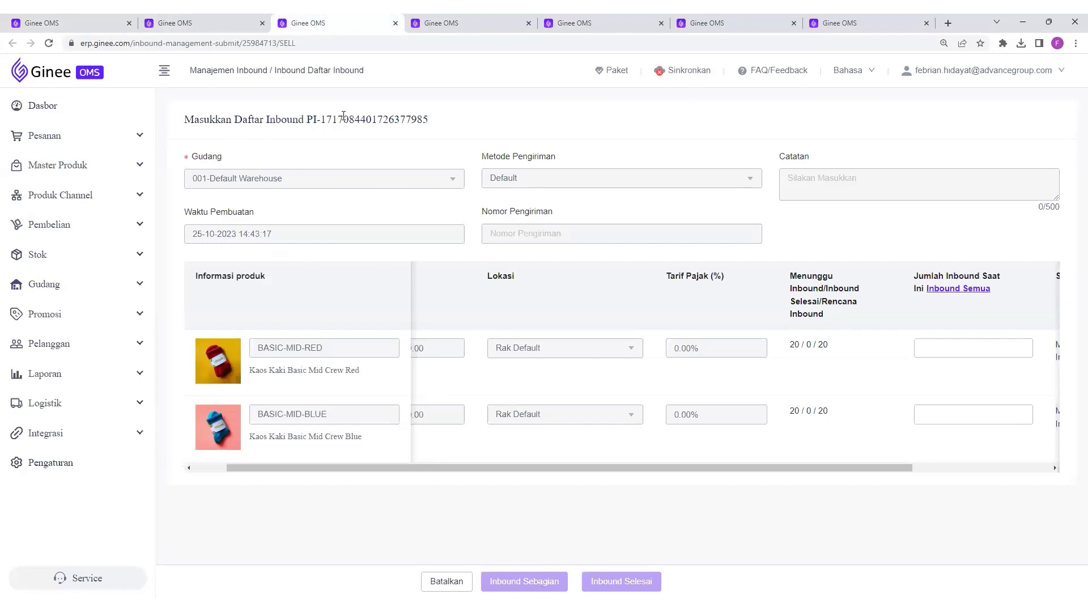
pyautogui.moveTo(316, 119); pyautogui.dragTo(436, 120)
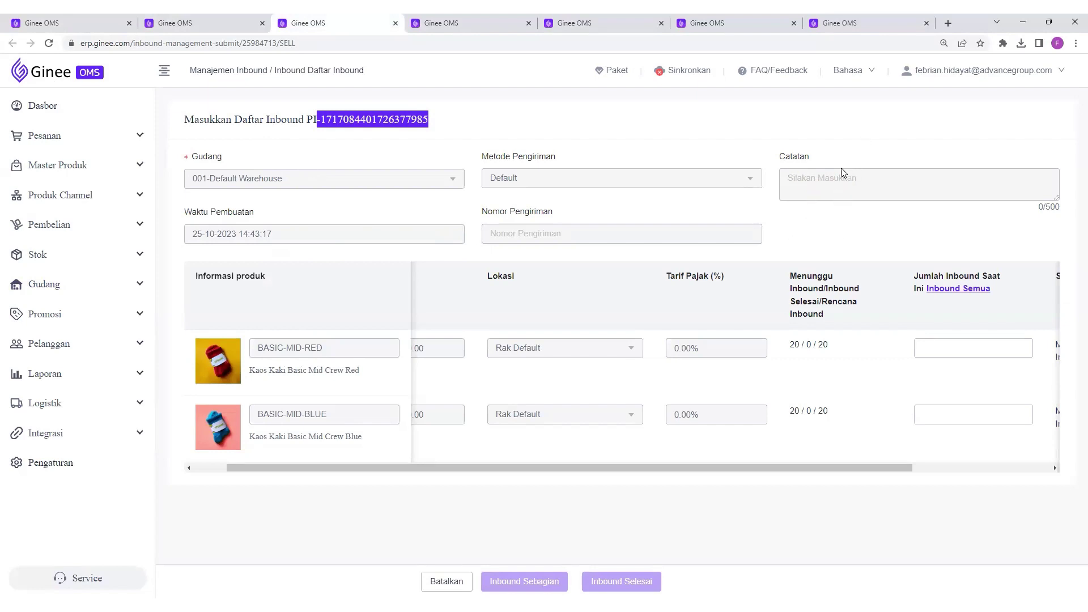
pyautogui.hscroll(2, 831, 283)
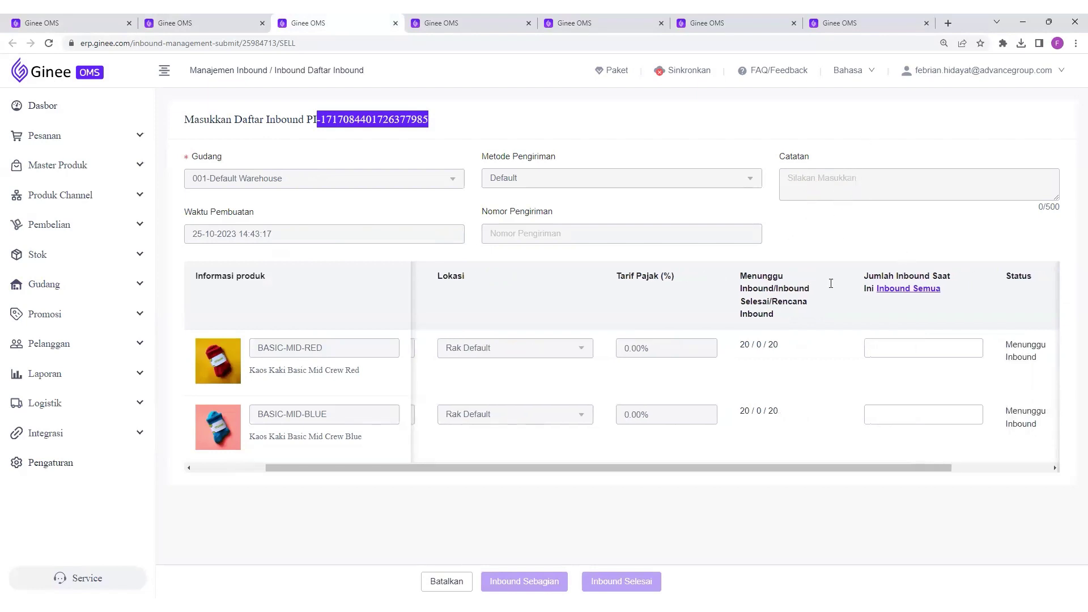
pyautogui.hscroll(2, 831, 283)
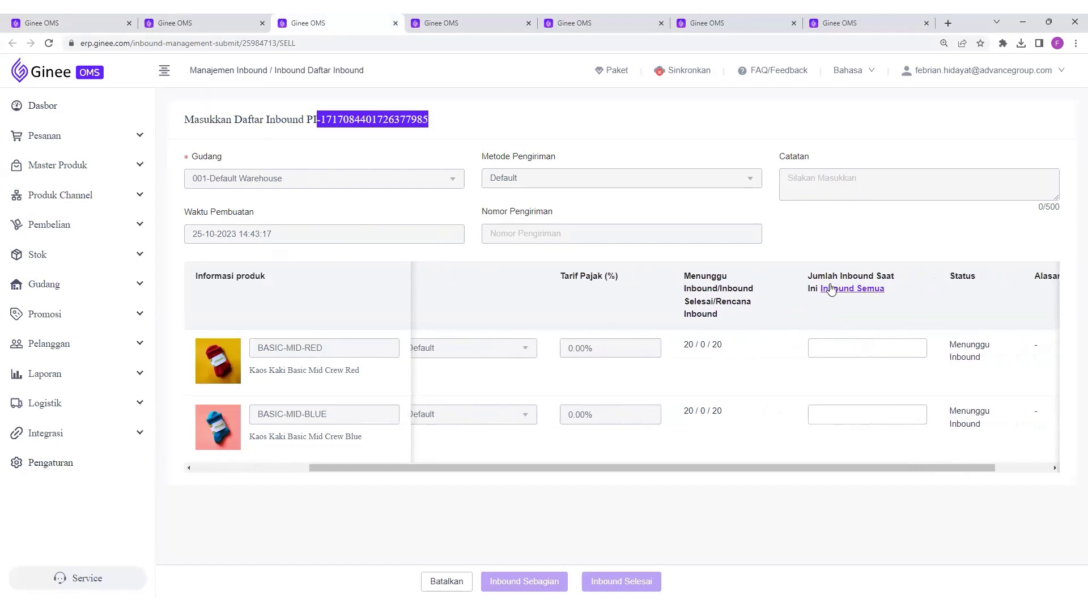
# Set Jumlah Inbound Saat Ini to 20 for both BASIC-MID-RED and BASIC-MID-BLUE, checking their waiting and planned inbound quantities
pyautogui.click(857, 355)
pyautogui.click(839, 410)
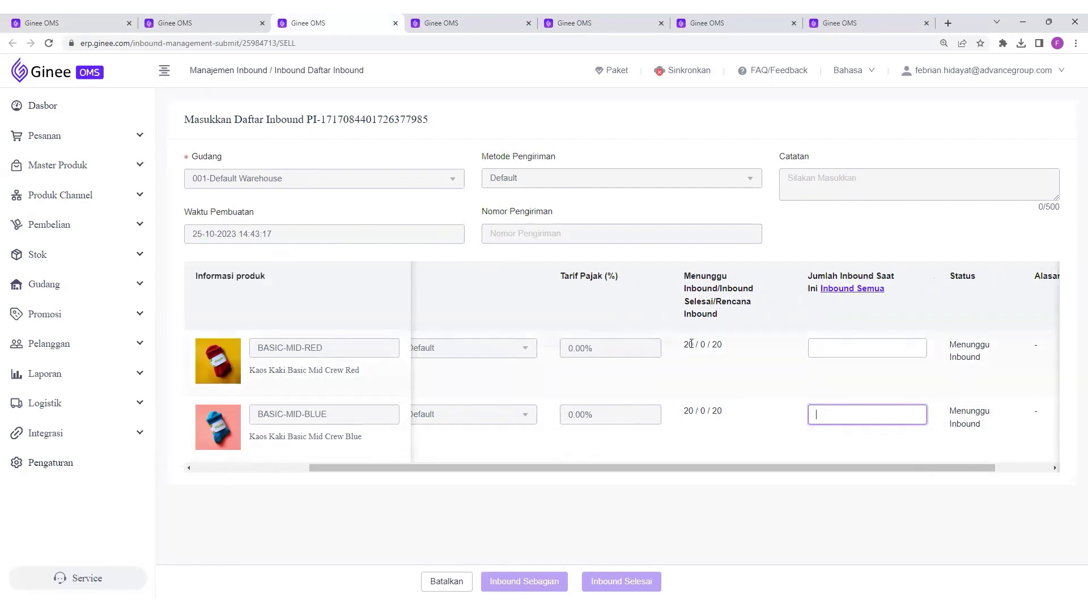
pyautogui.moveTo(695, 344); pyautogui.dragTo(680, 352)
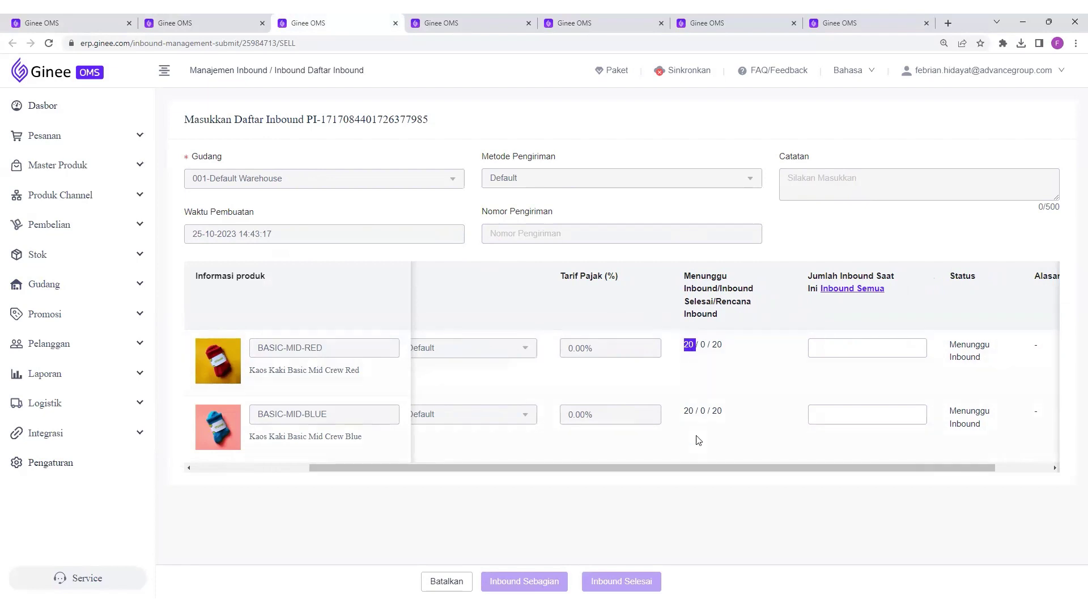
pyautogui.moveTo(726, 343); pyautogui.dragTo(716, 342)
pyautogui.click(895, 346)
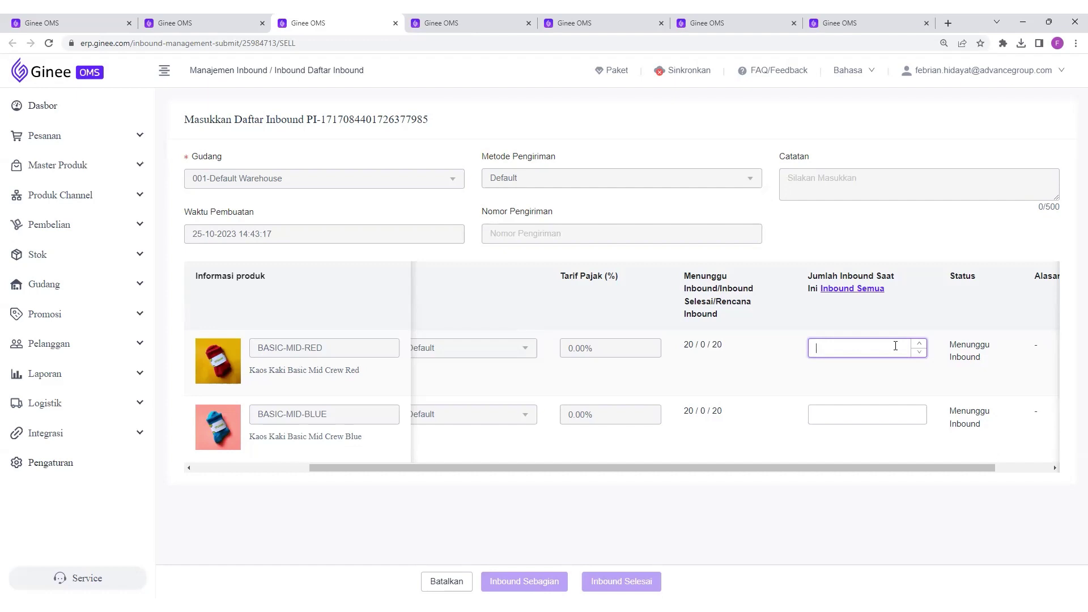
pyautogui.write('0')
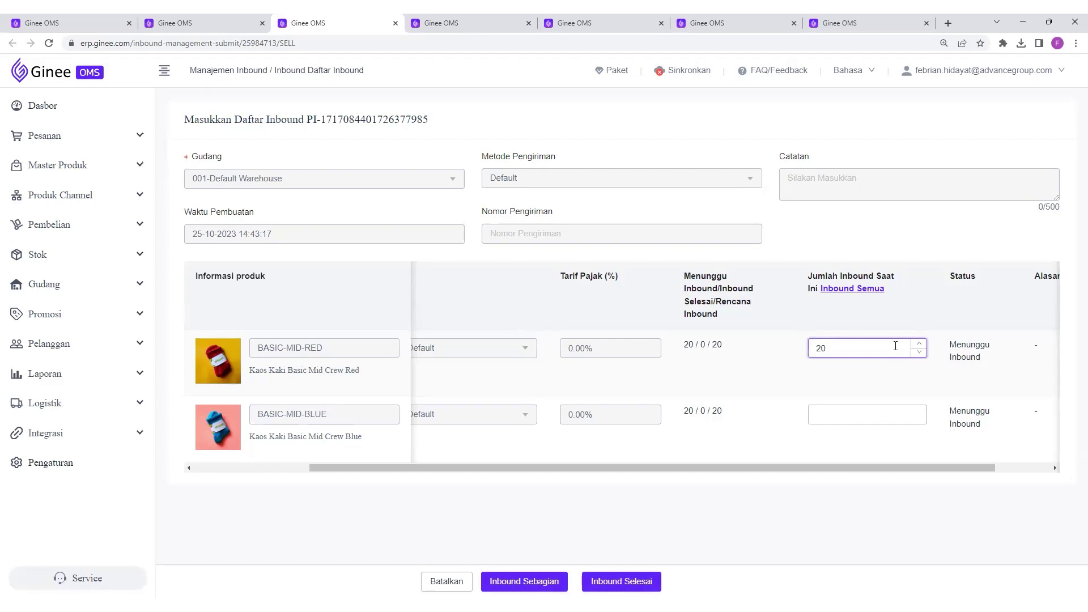
pyautogui.click(853, 413)
pyautogui.write('20')
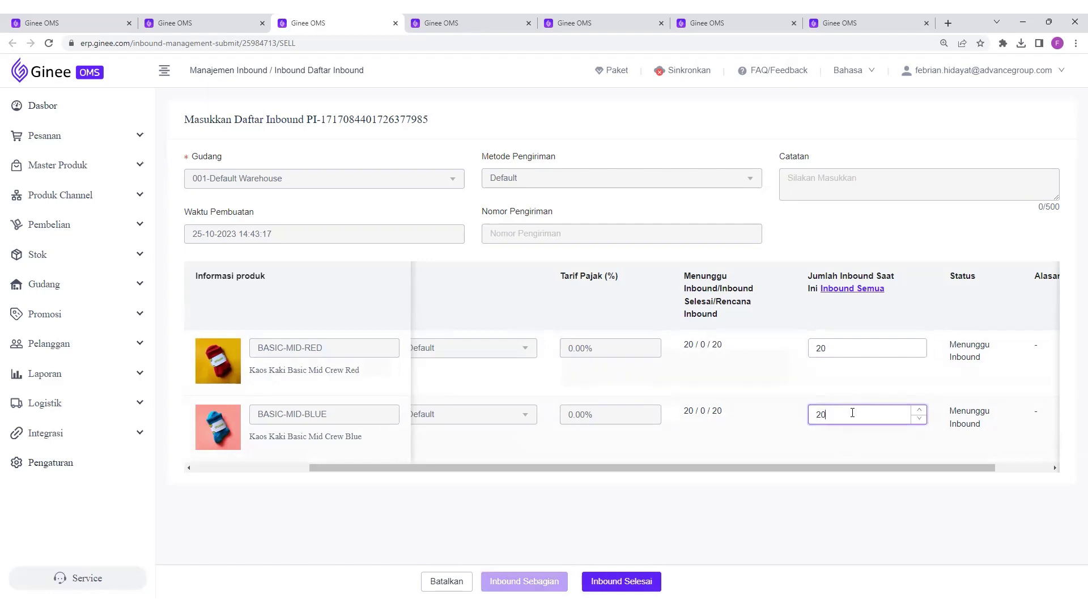
# Set Jumlah Inbound Saat Ini to 10 for both BASIC-MID-RED and BASIC-MID-BLUE, and submit the list as Inbound Sebagian
pyautogui.click(844, 347)
pyautogui.press('BackSpace')
pyautogui.press('BackSpace')
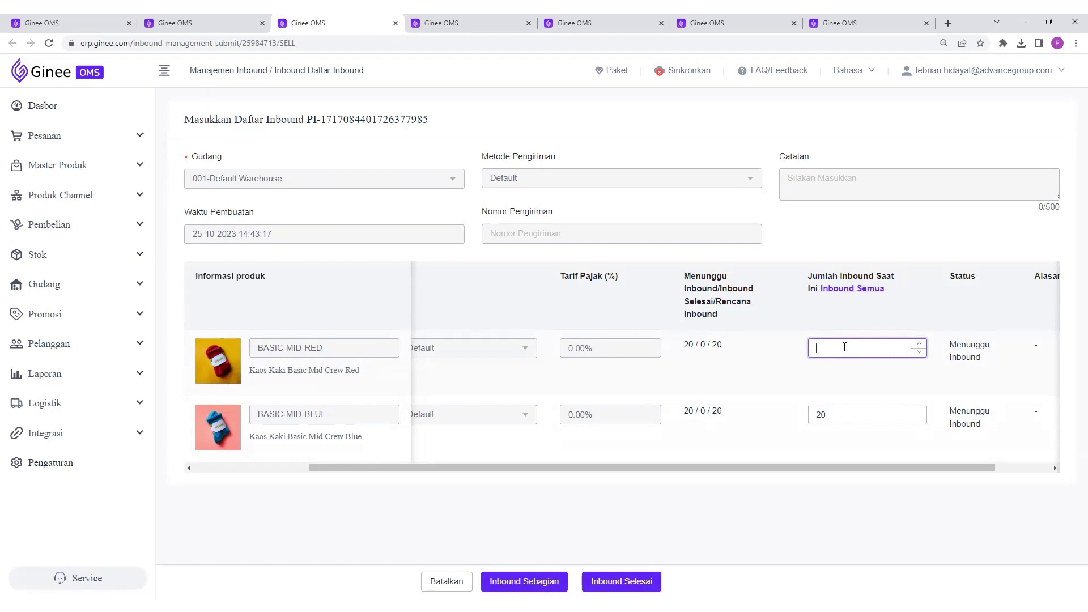
pyautogui.write('0')
pyautogui.click(834, 417)
pyautogui.press('BackSpace')
pyautogui.press('BackSpace')
pyautogui.write('10')
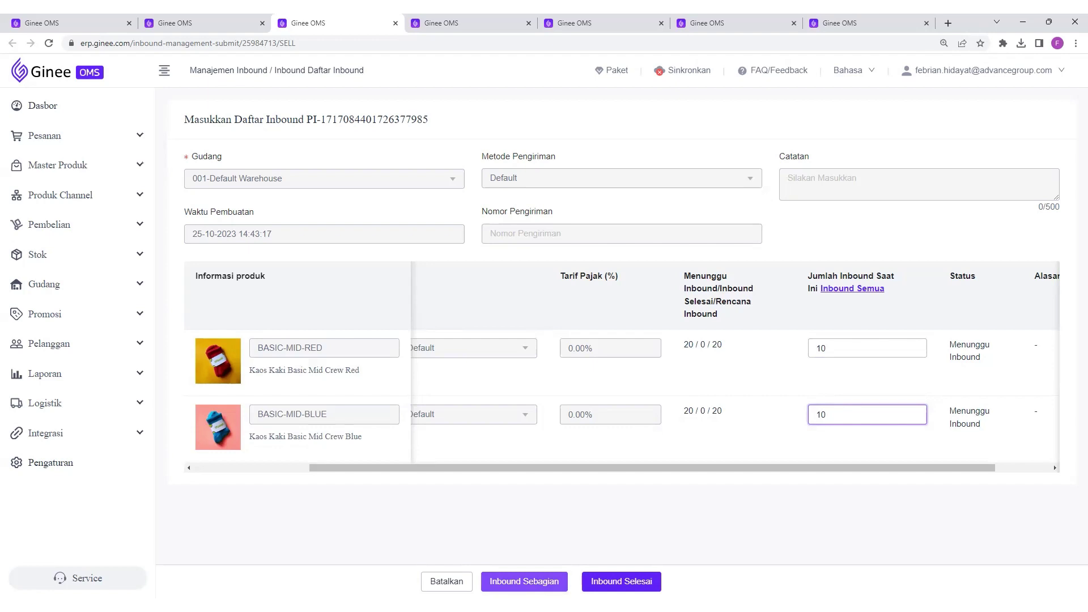
pyautogui.click(524, 582)
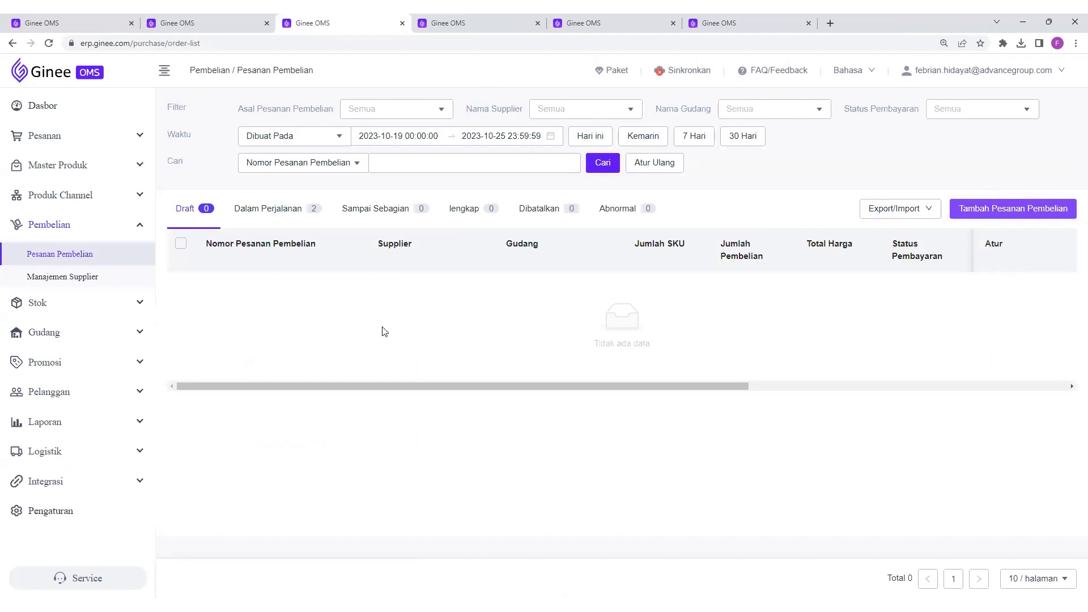
# Compare the Sampai Sebagian and Dalam Perjalanan lists of purchase orders in Pesanan Pembelian
pyautogui.click(414, 212)
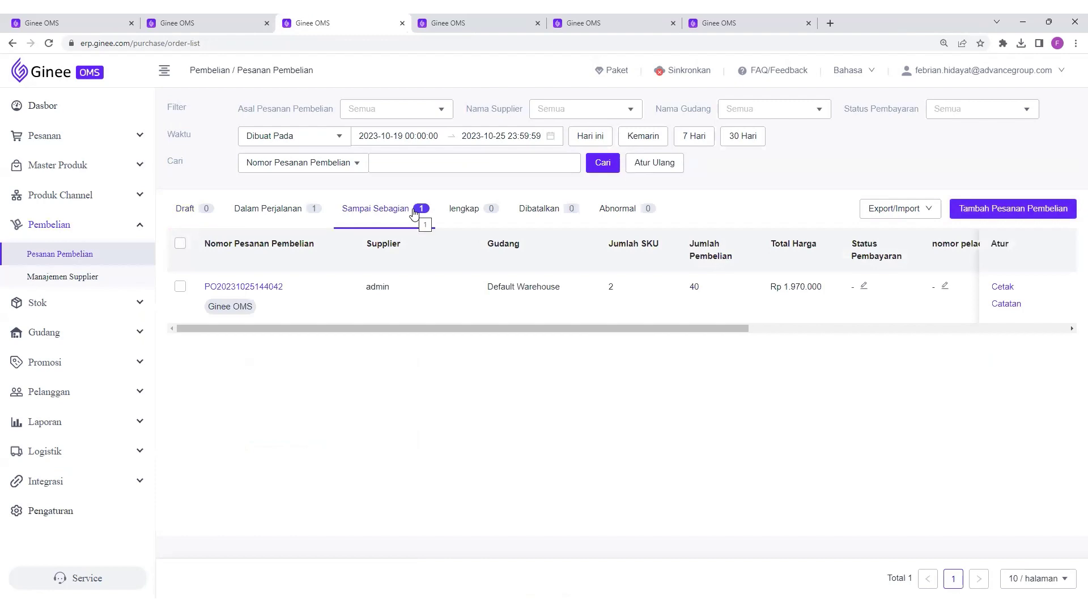
pyautogui.click(276, 212)
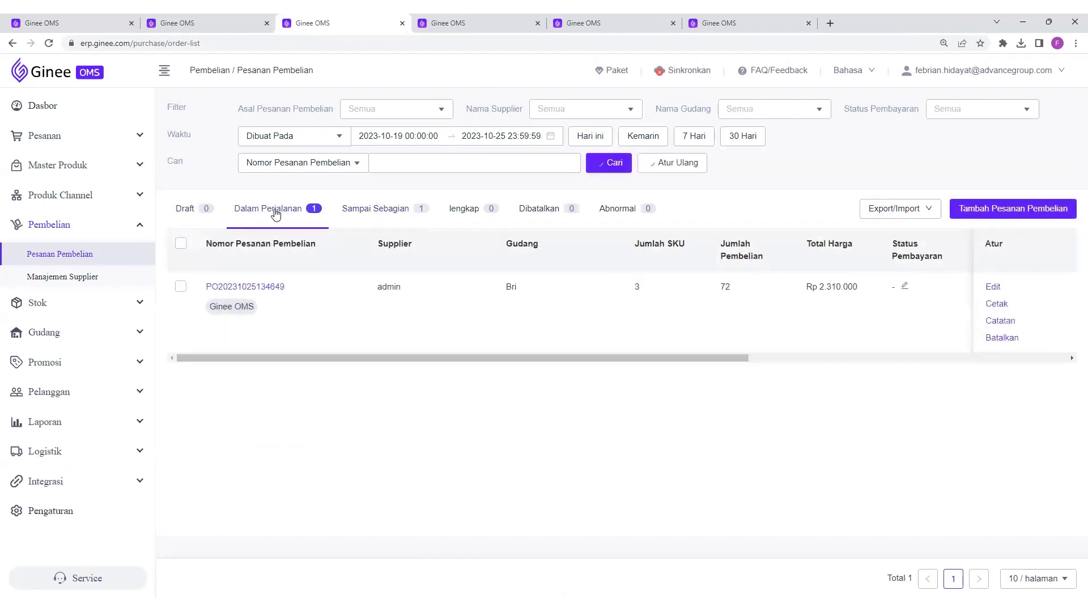
pyautogui.click(362, 213)
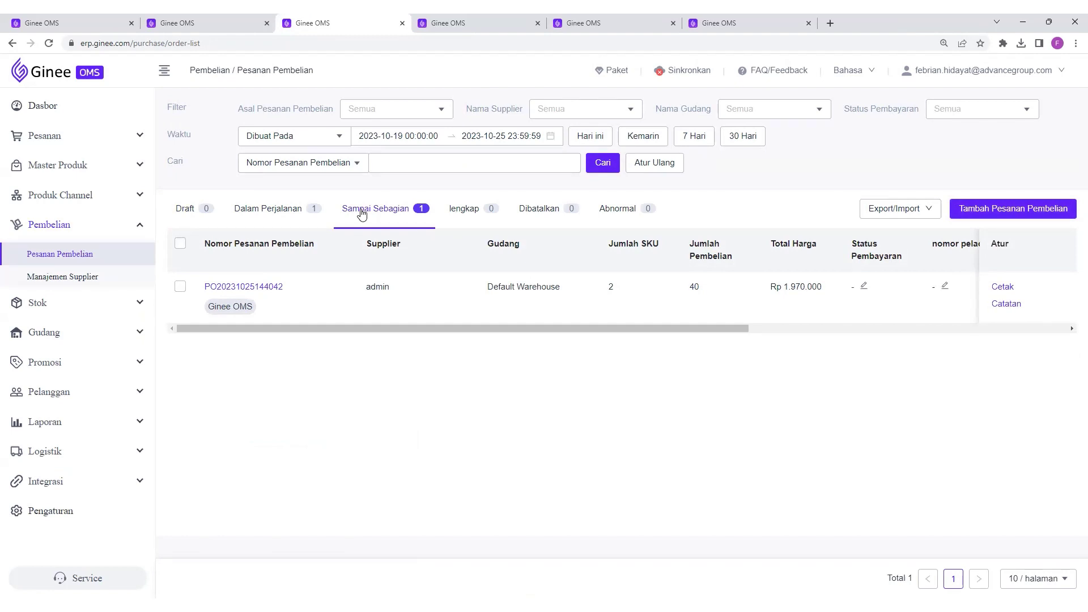
# Return to Manajemen Inbound and check the purchase inbound's Perkiraan Jumlah Inbound, Jumlah Aktual Inbound and Status Dokumen
pyautogui.click(163, 23)
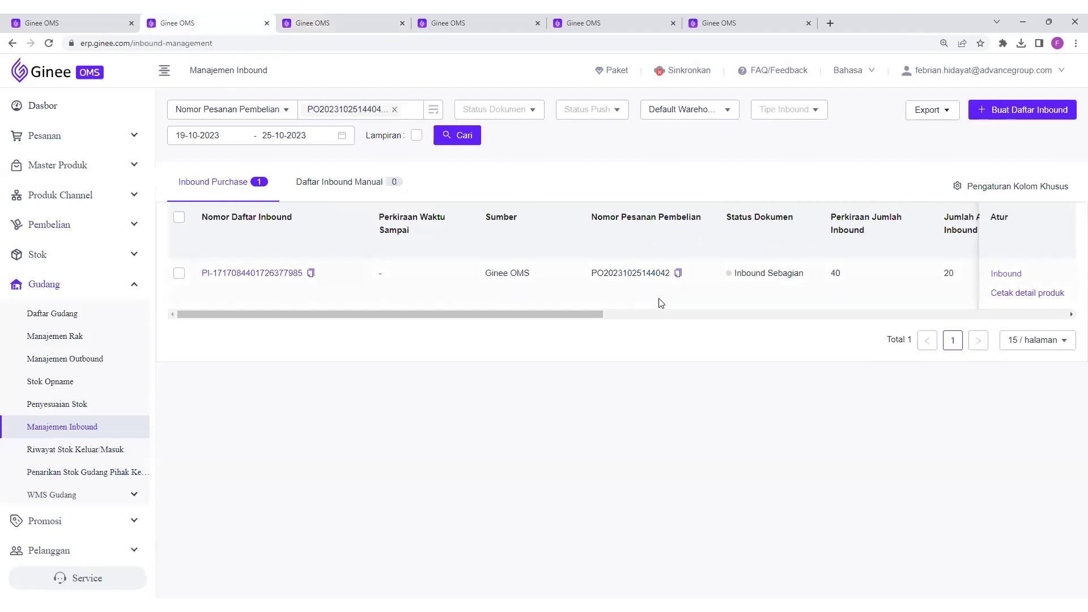
pyautogui.hscroll(3, 708, 299)
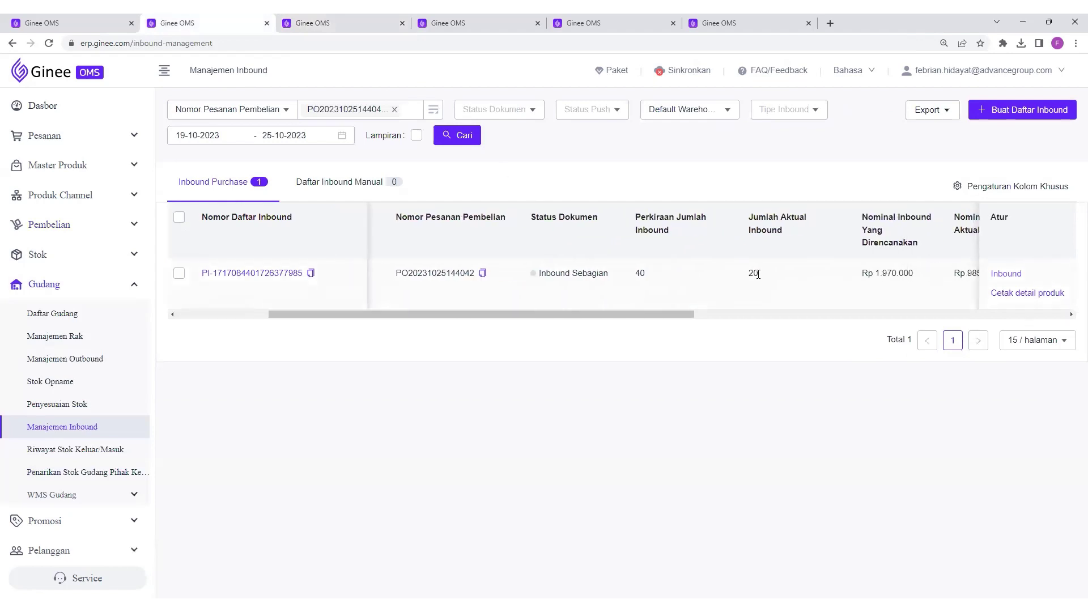
pyautogui.doubleClick(755, 275)
pyautogui.hscroll(-2, 684, 284)
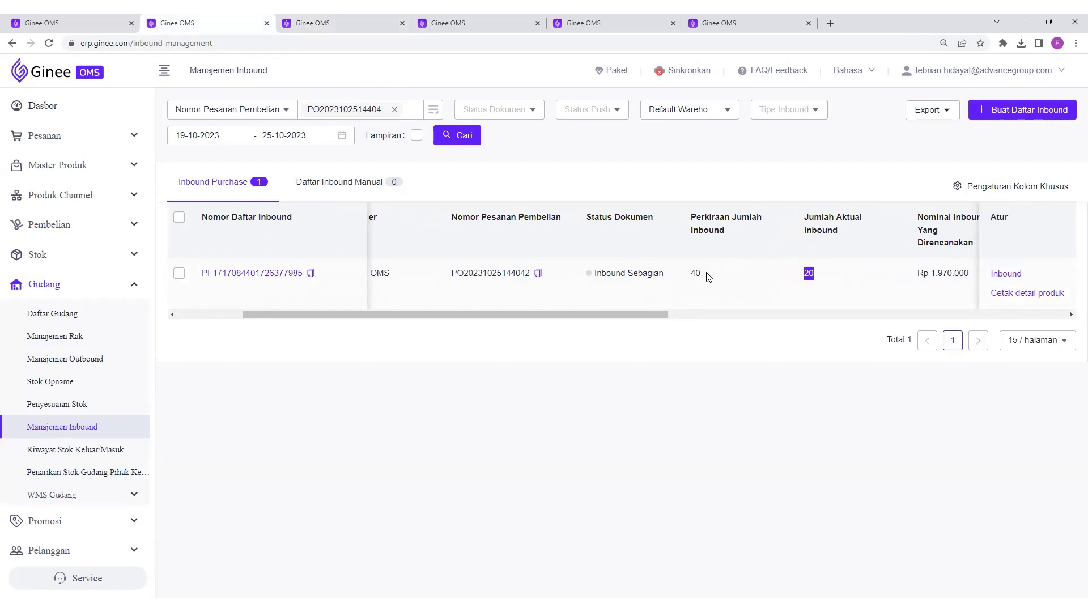
pyautogui.click(826, 280)
pyautogui.moveTo(820, 279); pyautogui.dragTo(805, 281)
pyautogui.hscroll(-3, 680, 310)
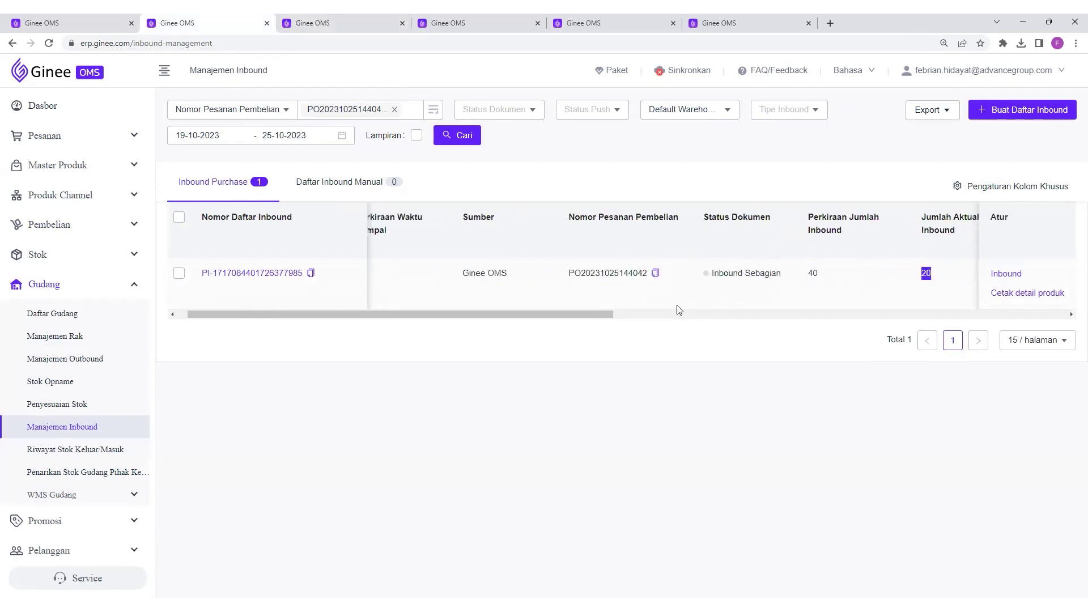
pyautogui.moveTo(817, 276); pyautogui.dragTo(735, 288)
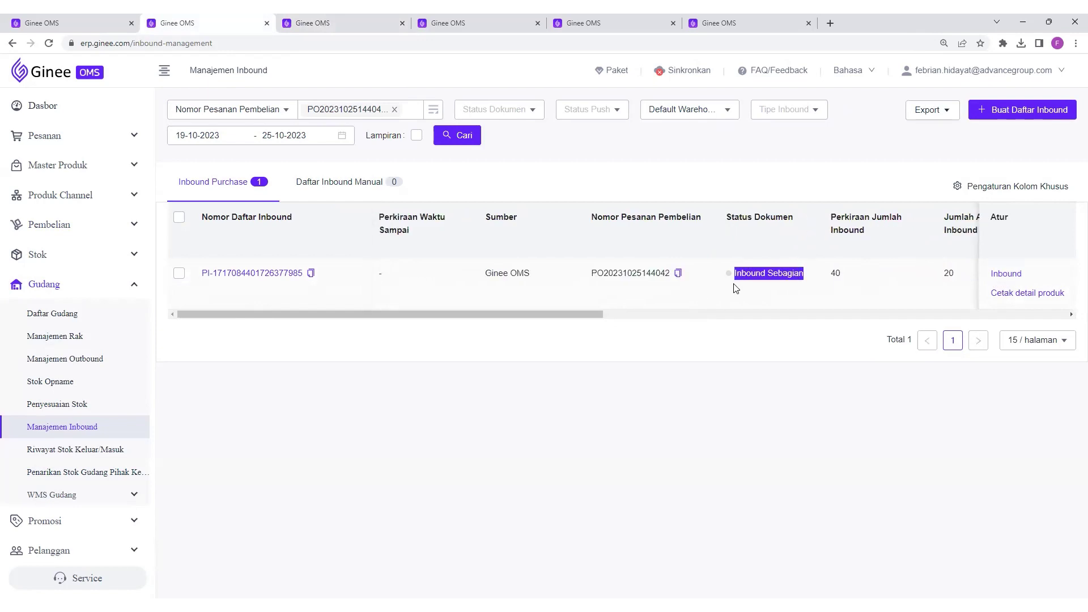
# Reopen the Inbound form of the partially received purchase inbound and set Jumlah Inbound Saat Ini to 10 for both sock products
pyautogui.click(1006, 277)
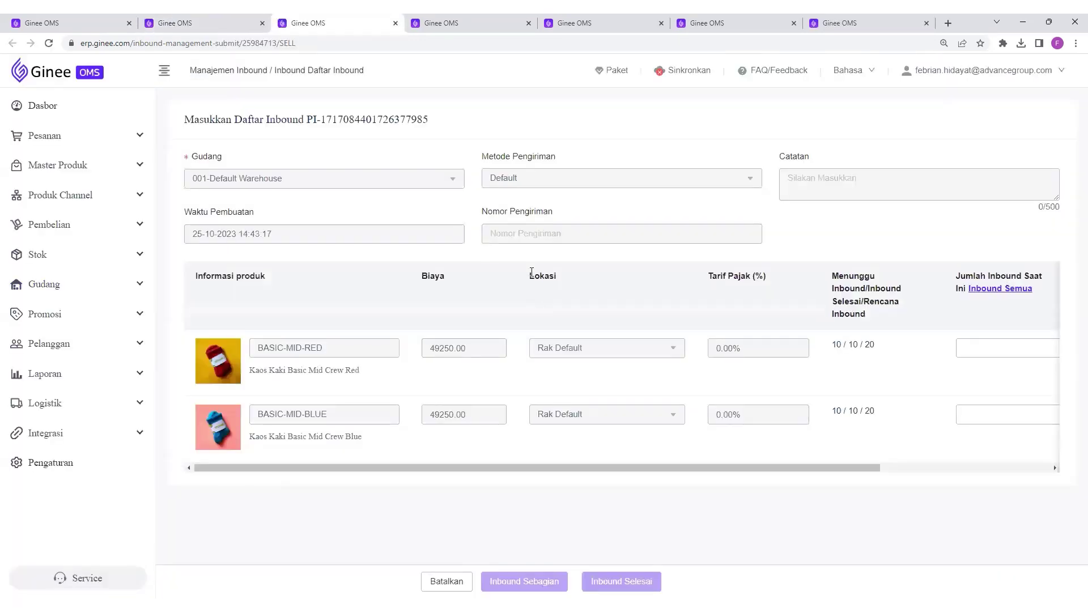
pyautogui.hscroll(4, 532, 273)
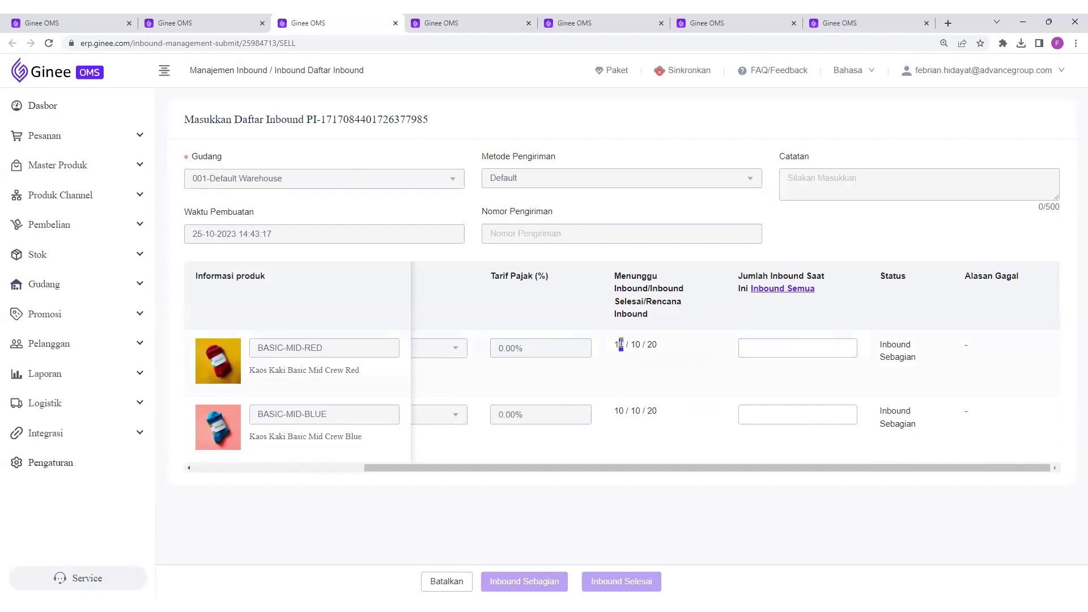
pyautogui.moveTo(623, 341); pyautogui.dragTo(615, 347)
pyautogui.click(816, 344)
pyautogui.write('10')
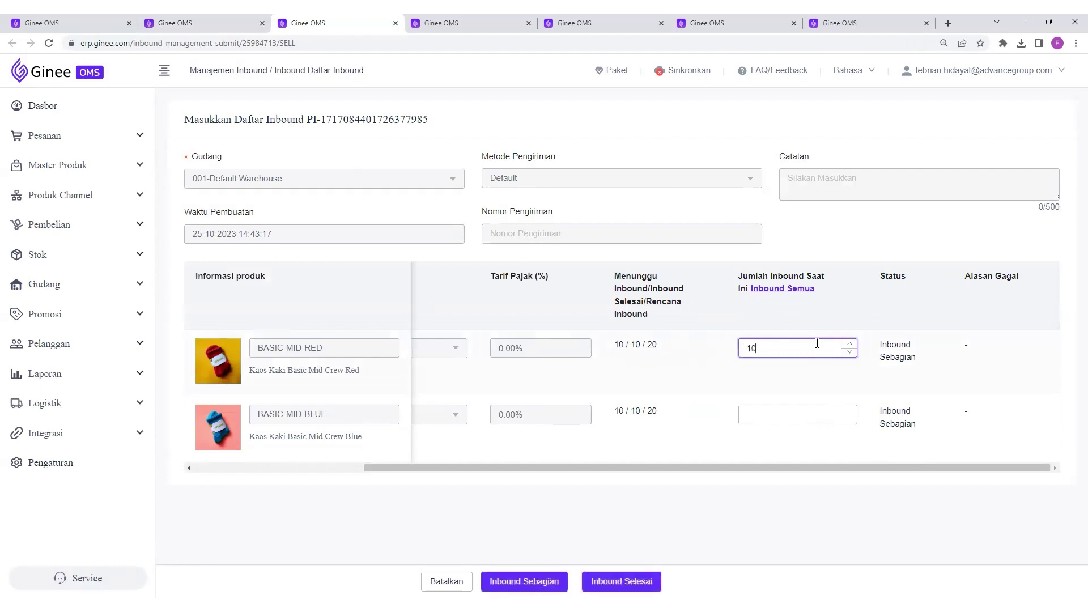
pyautogui.click(751, 414)
pyautogui.write('10')
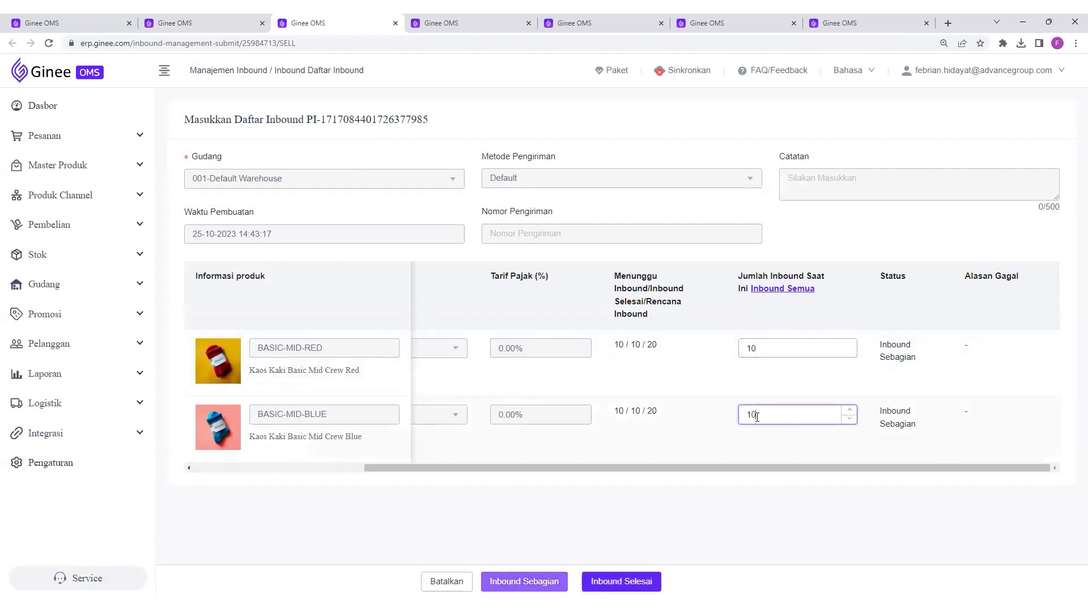
# Try a Jumlah Inbound Saat Ini of 25 for BASIC-MID-RED, and restore the quantity to 10
pyautogui.click(766, 347)
pyautogui.press('BackSpace')
pyautogui.press('BackSpace')
pyautogui.write('25')
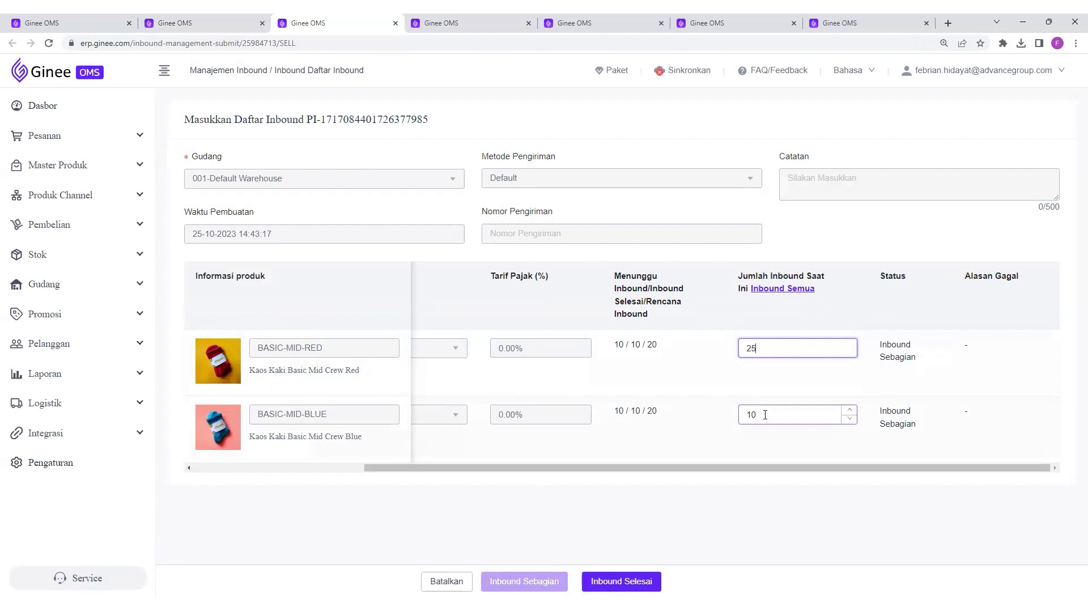
pyautogui.press('BackSpace')
pyautogui.press('BackSpace')
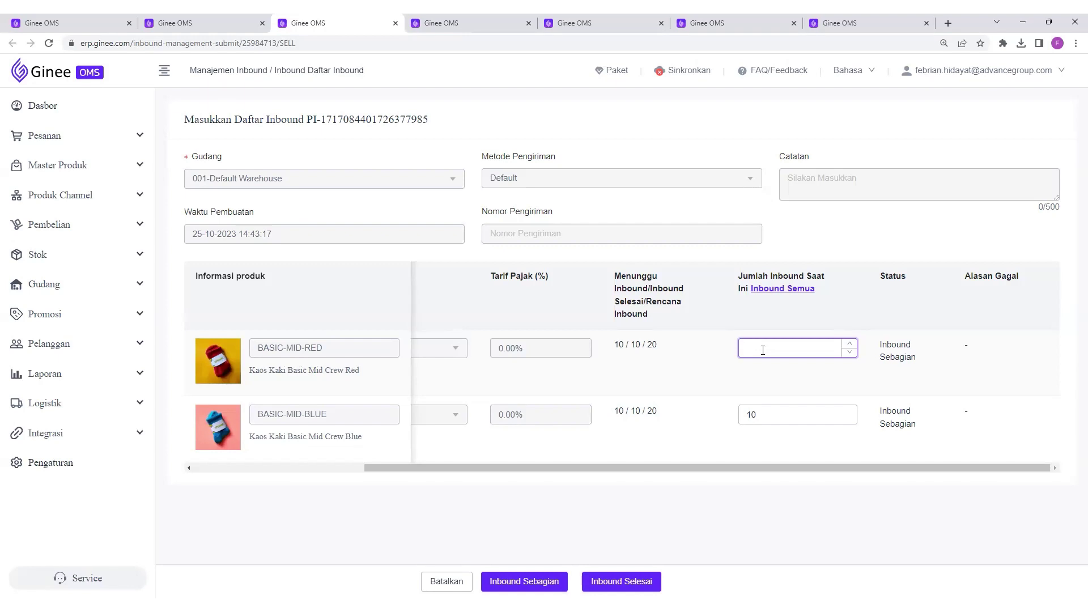
pyautogui.write('10')
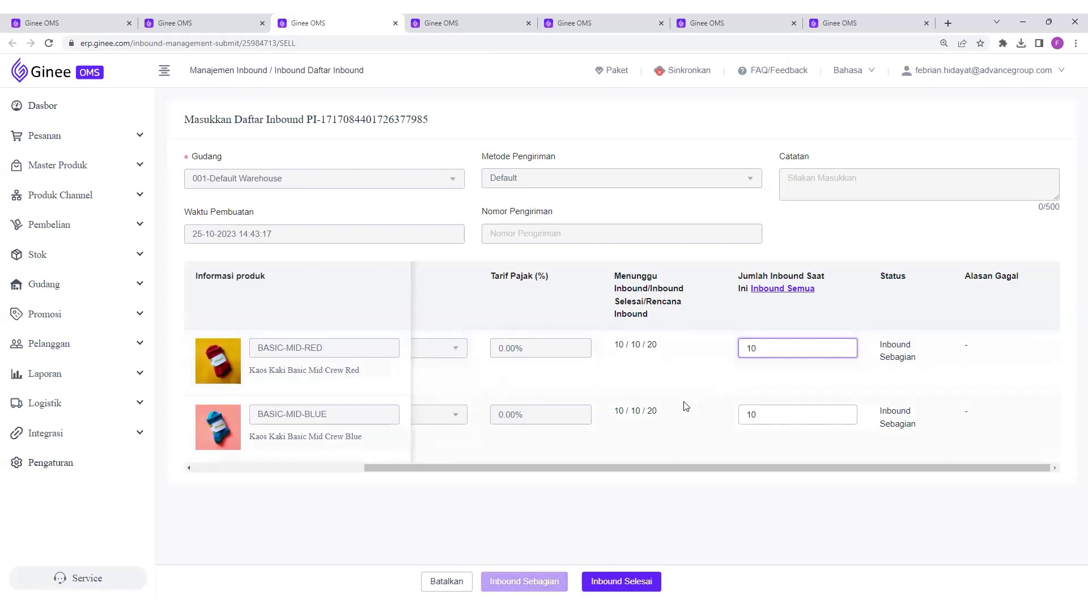
# Finish the purchase inbound with Inbound Selesai and confirm ending the inbound
pyautogui.hscroll(-5, 686, 406)
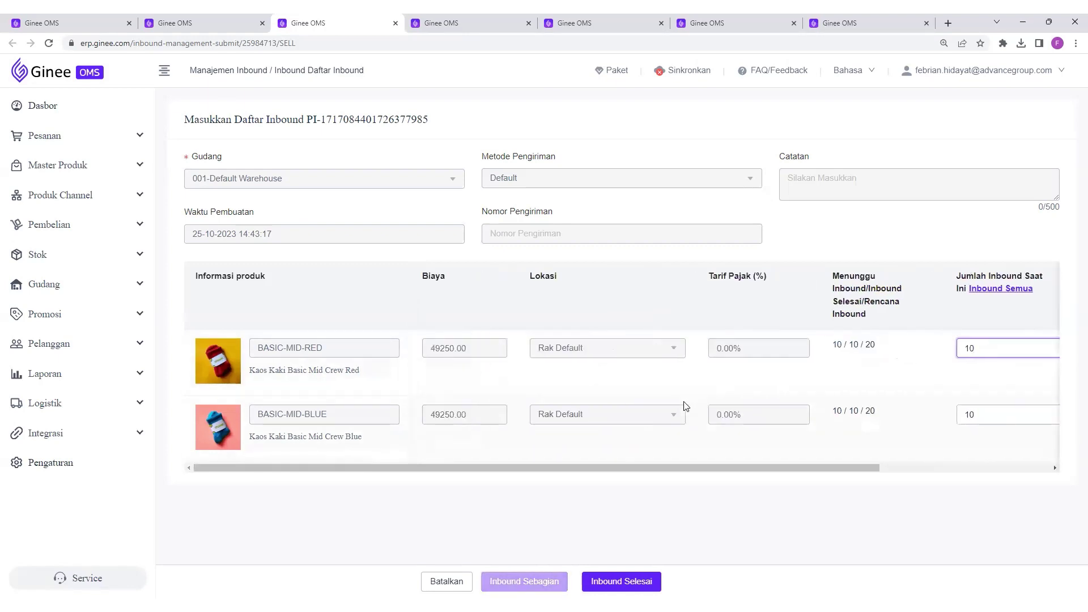
pyautogui.click(622, 580)
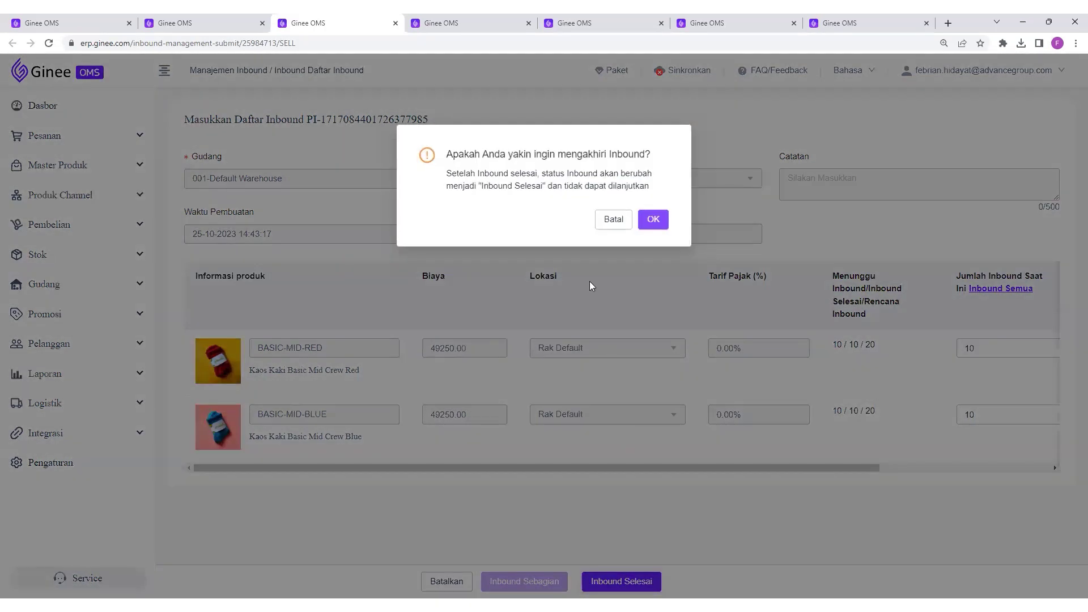
pyautogui.click(651, 221)
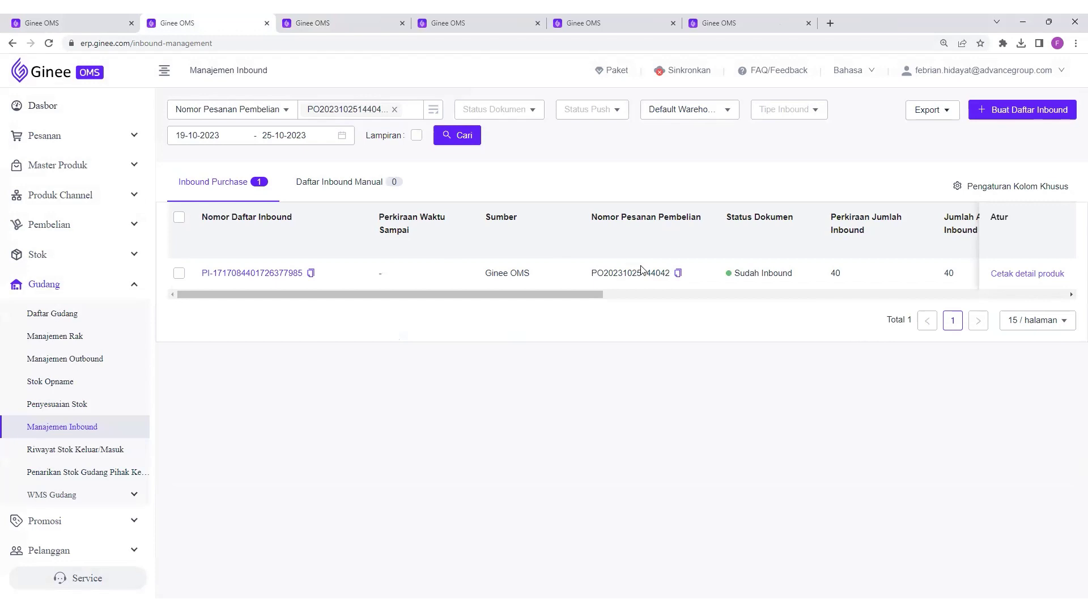
# Check the finished inbound's Status Dokumen and quantities in Manajemen Inbound, and view the lengkap purchase orders in Pesanan Pembelian
pyautogui.moveTo(792, 278); pyautogui.dragTo(734, 282)
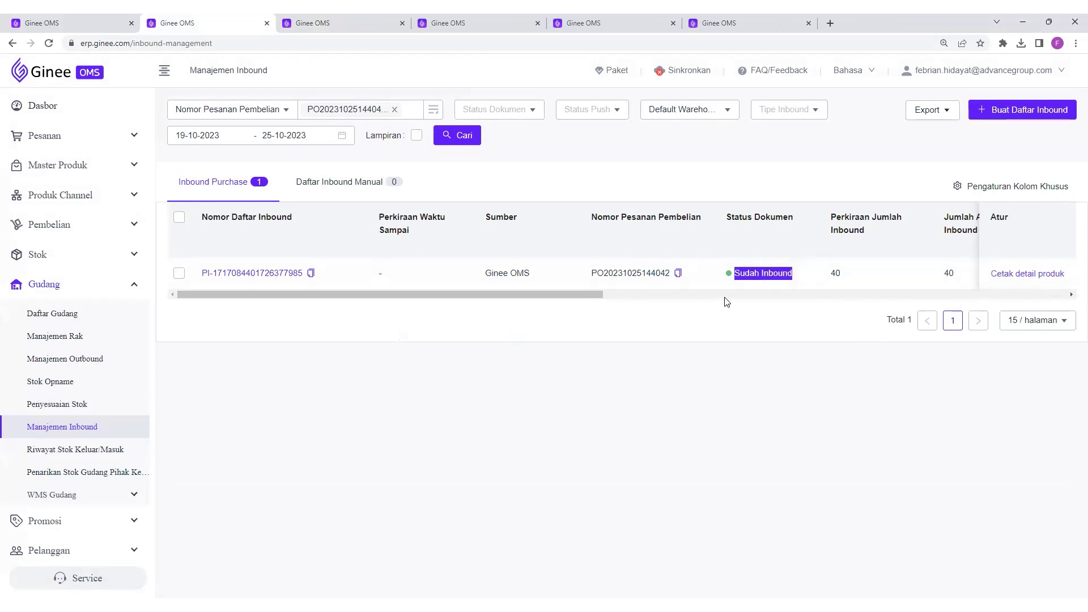
pyautogui.hscroll(2, 827, 283)
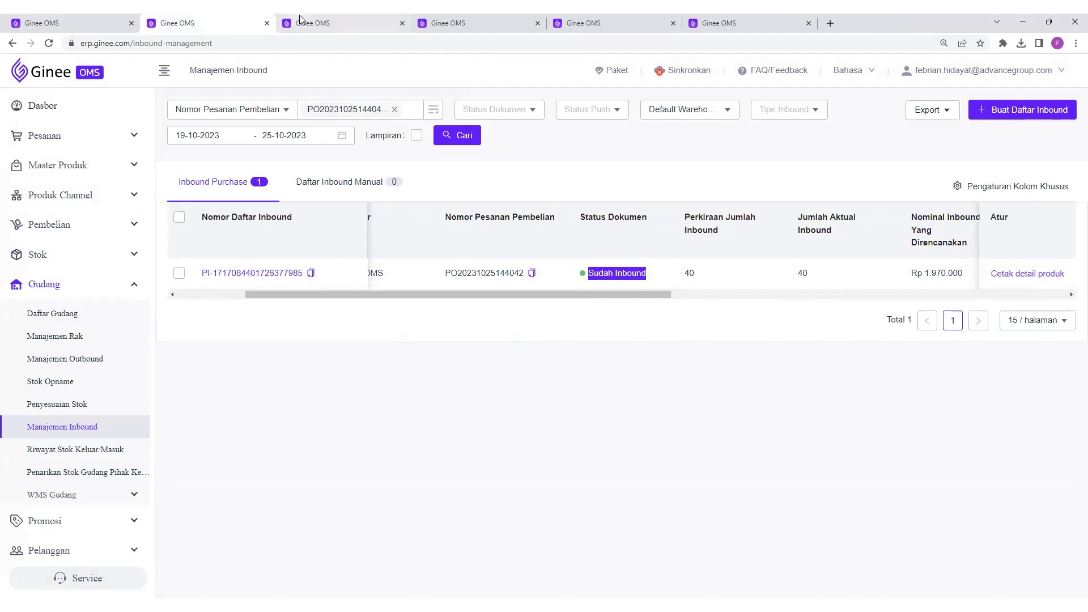
pyautogui.click(324, 17)
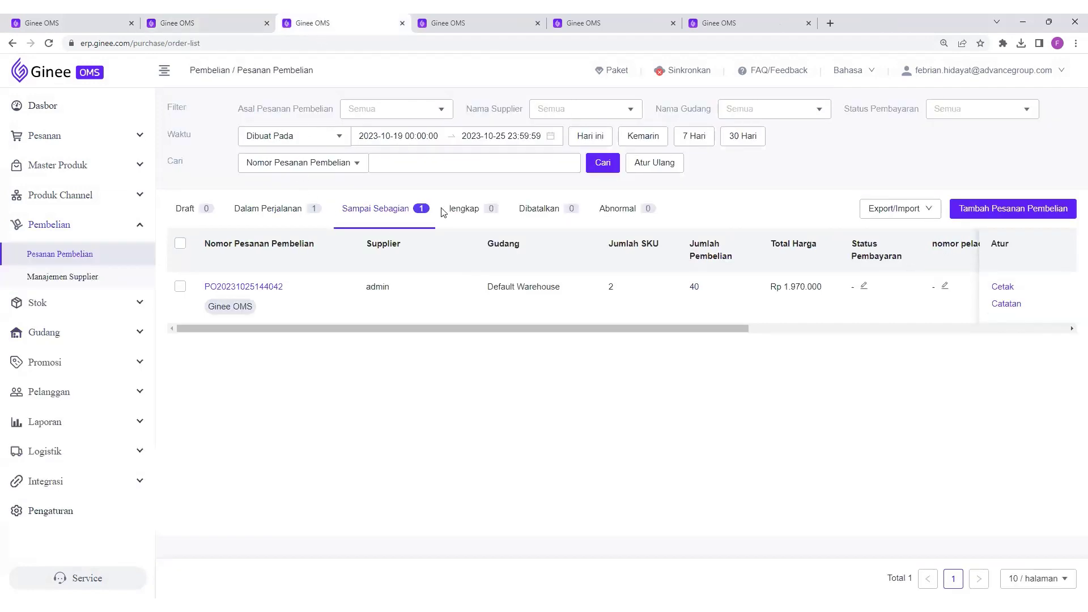
pyautogui.click(464, 219)
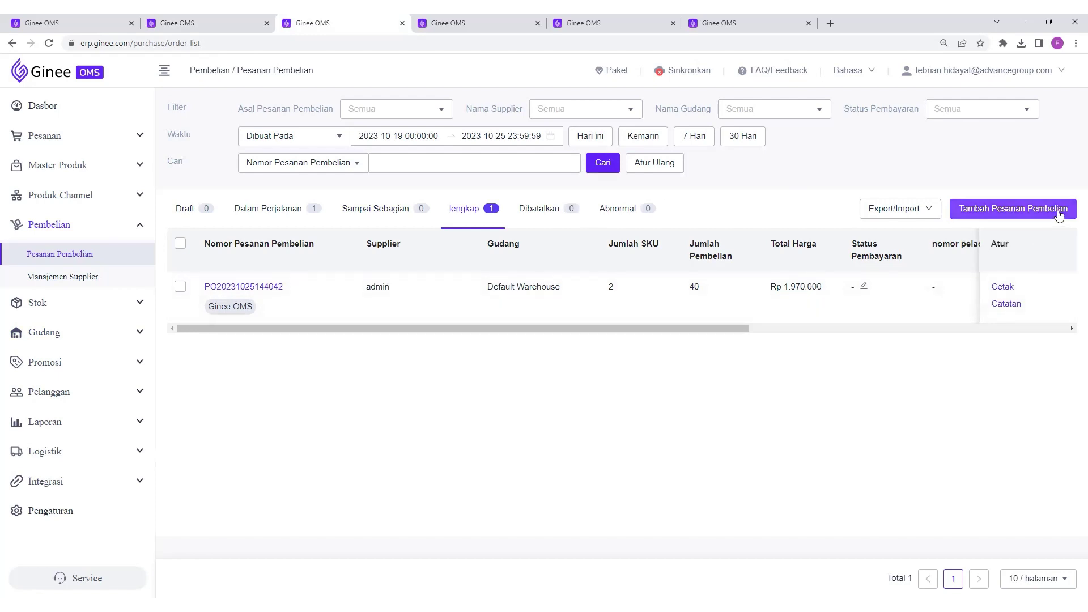
# Review the Draft and Dalam Perjalanan purchase order lists and look at the functions under Gudang
pyautogui.click(183, 215)
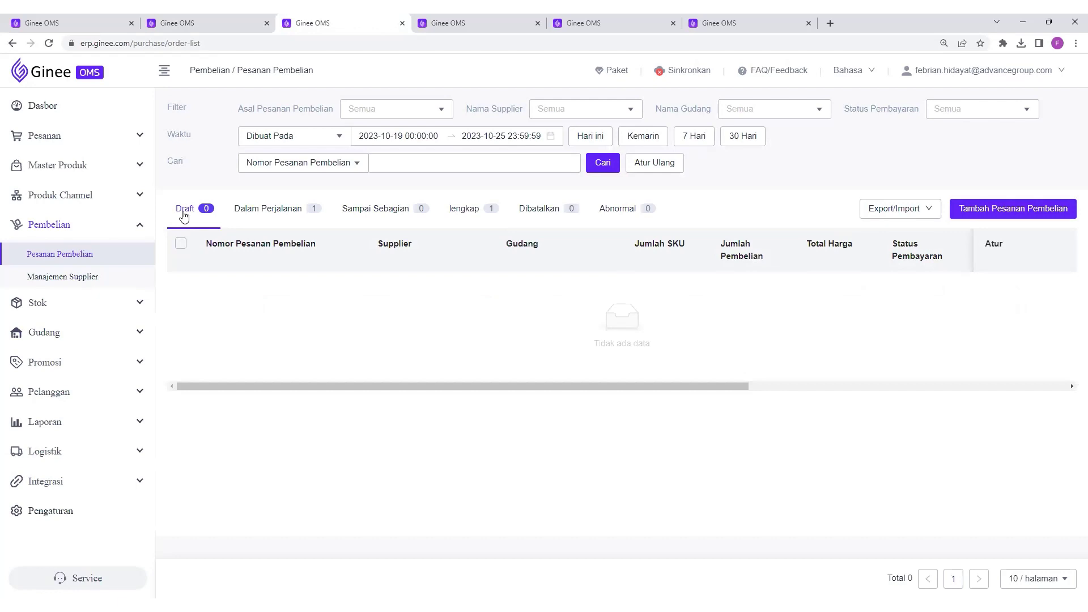
pyautogui.click(244, 215)
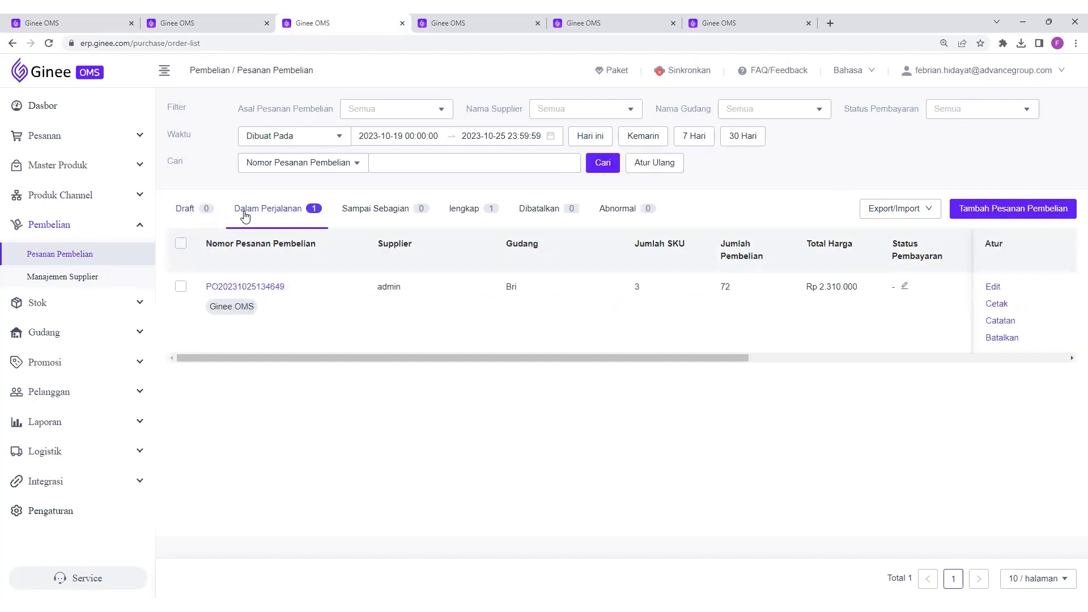
pyautogui.click(66, 341)
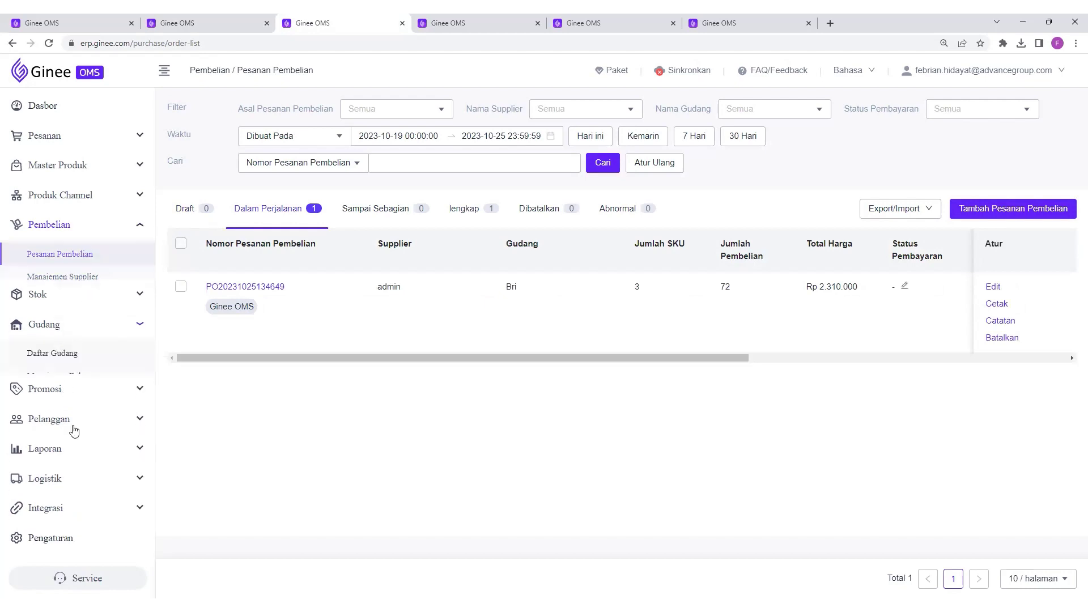
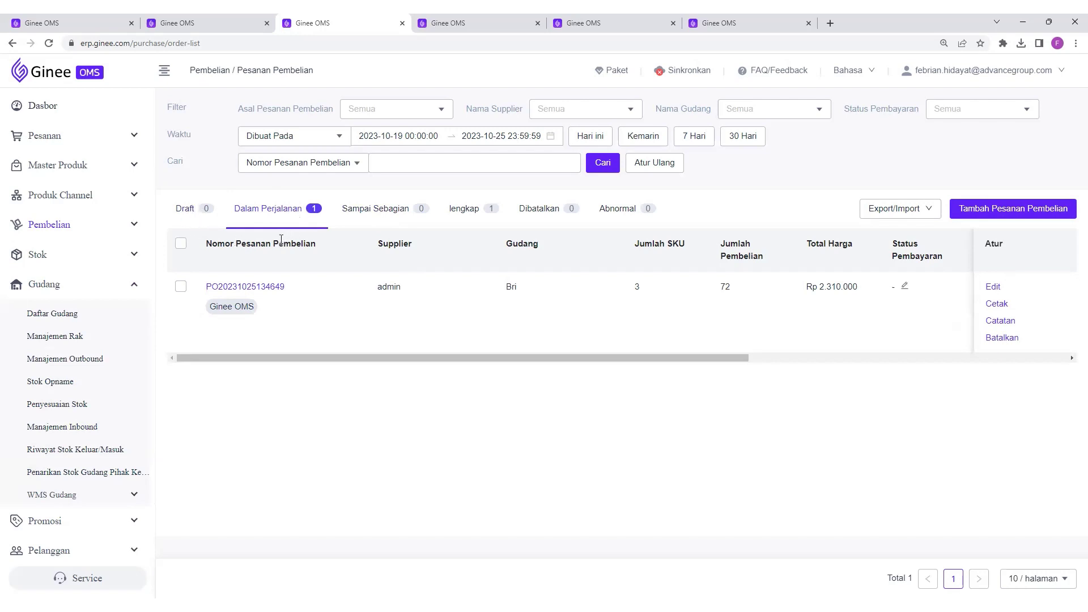
pyautogui.click(200, 211)
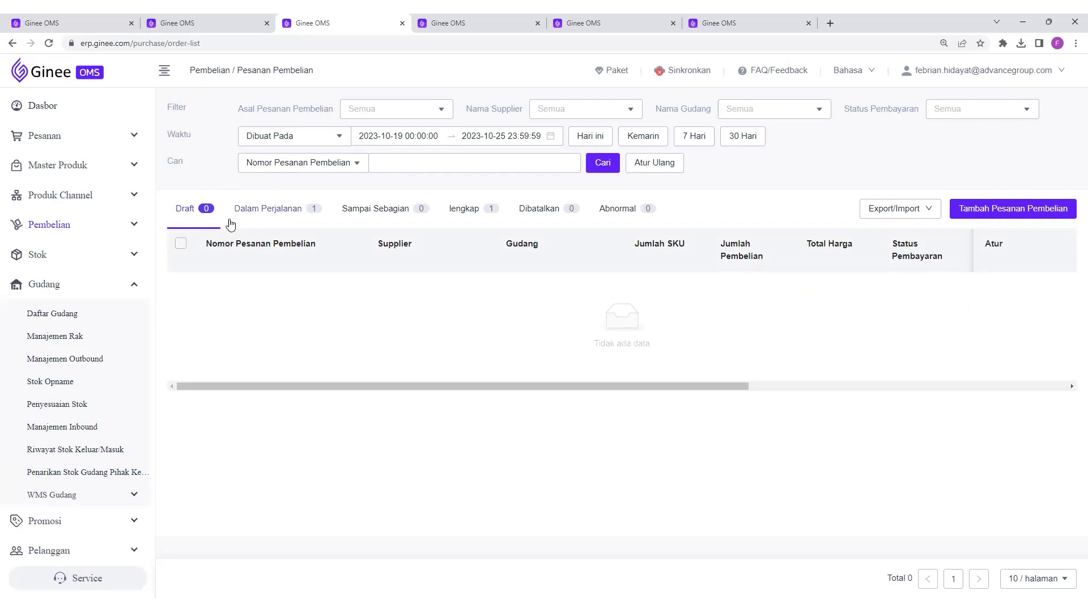
# View the Dalam Perjalanan purchase orders, and search Manajemen Inbound for warehouse Bri with the order number filter cleared
pyautogui.click(272, 221)
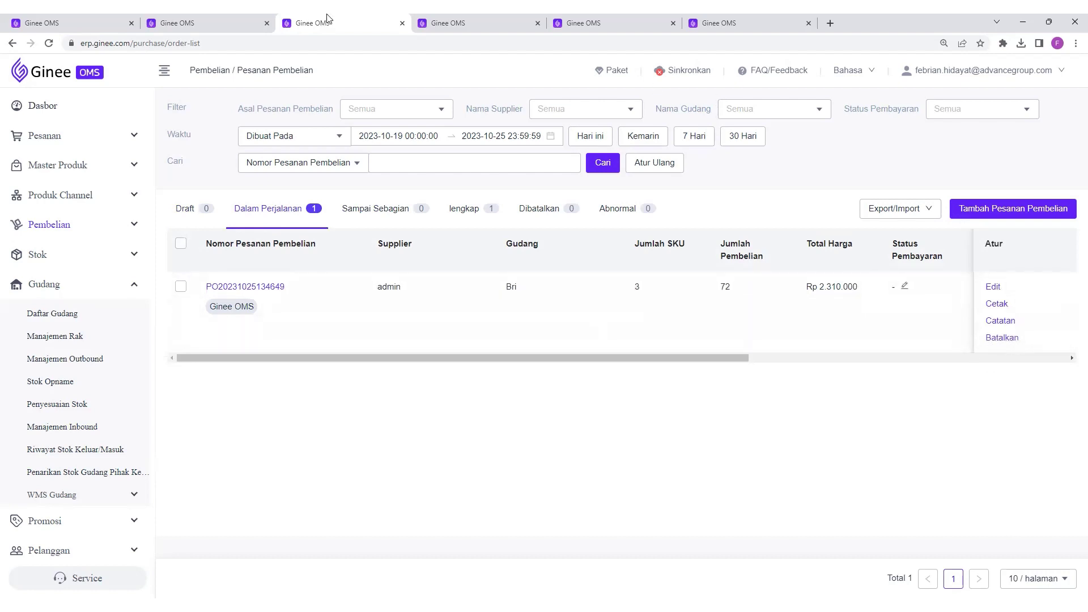
pyautogui.click(214, 21)
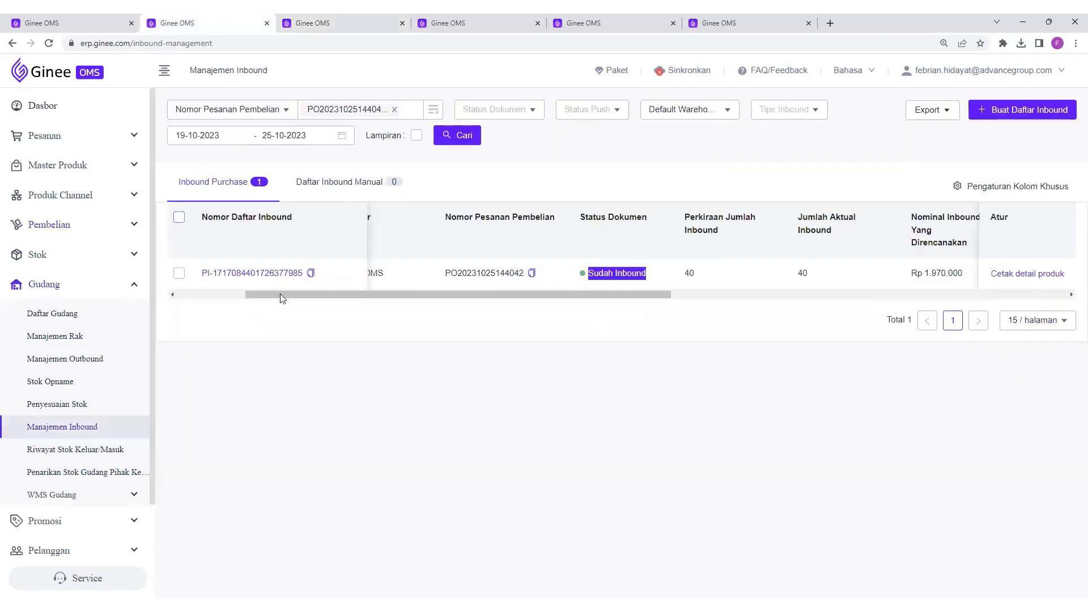
pyautogui.hscroll(-3, 308, 281)
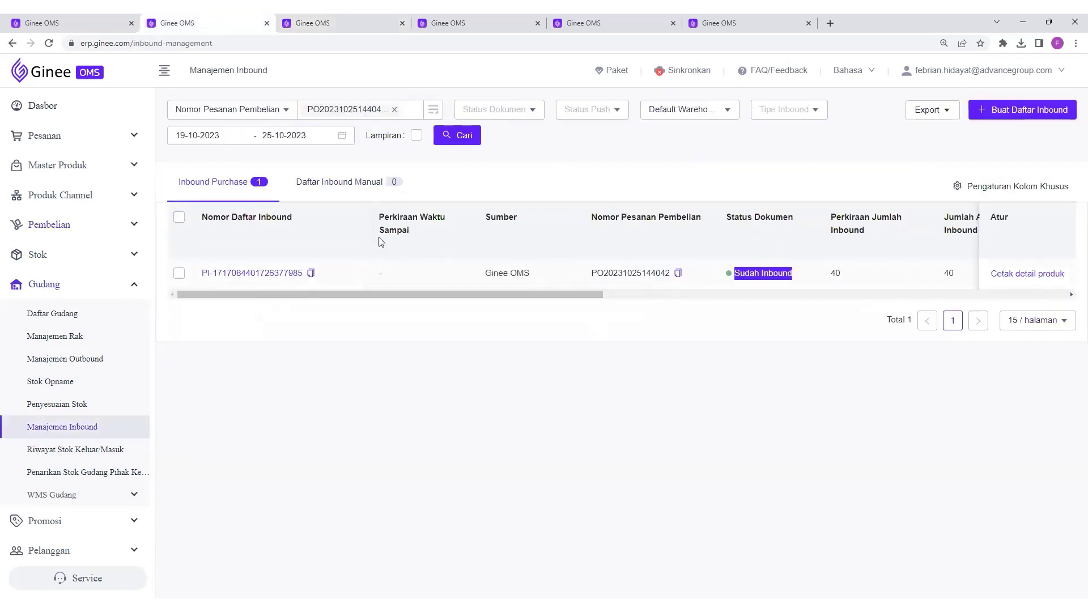
pyautogui.click(700, 102)
pyautogui.click(662, 210)
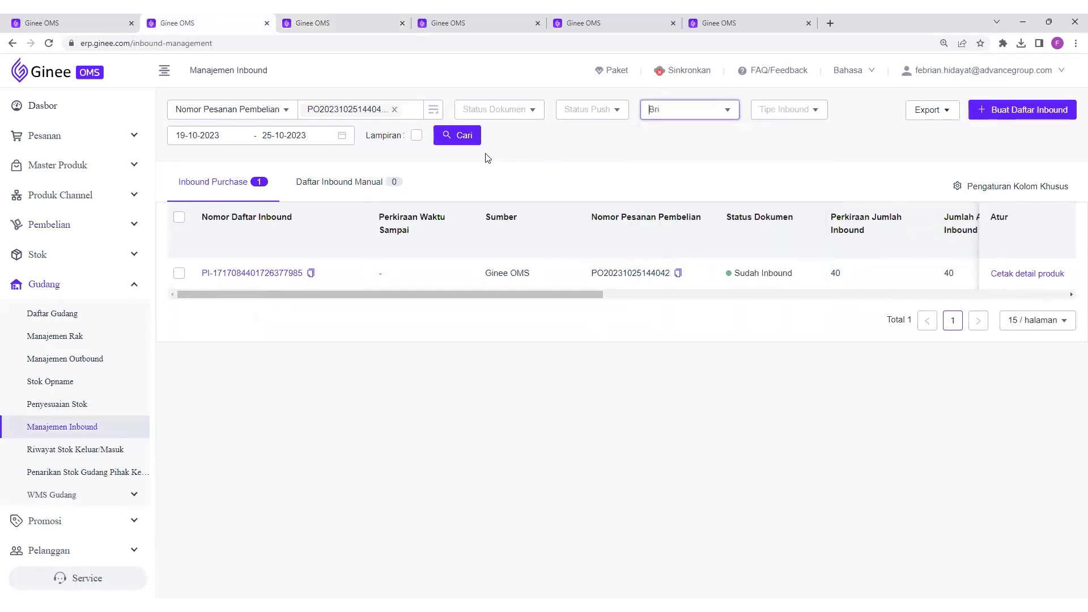
pyautogui.click(446, 138)
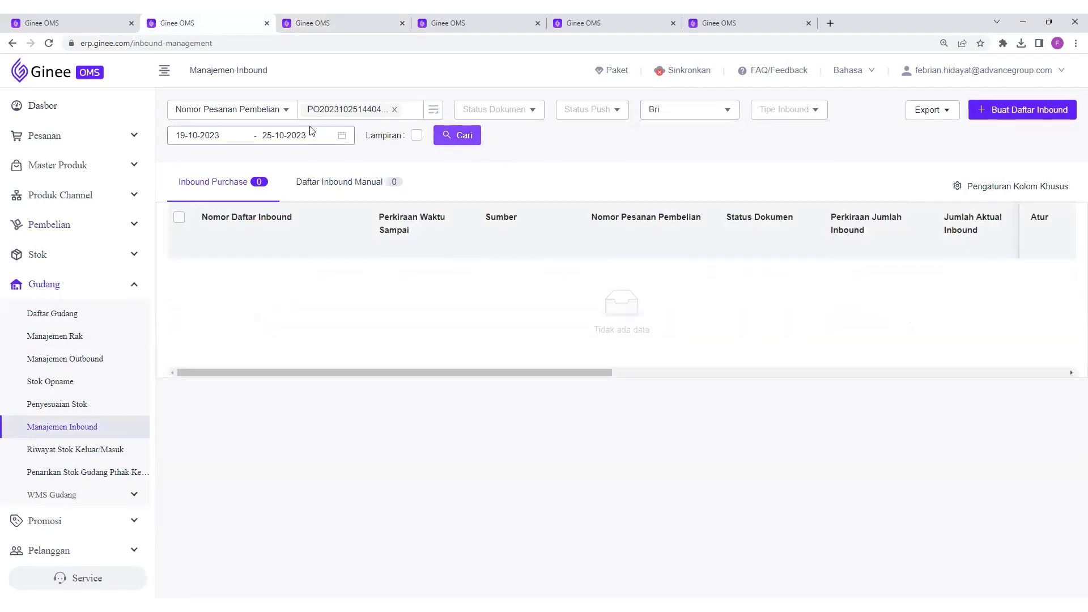
pyautogui.click(412, 109)
pyautogui.click(455, 137)
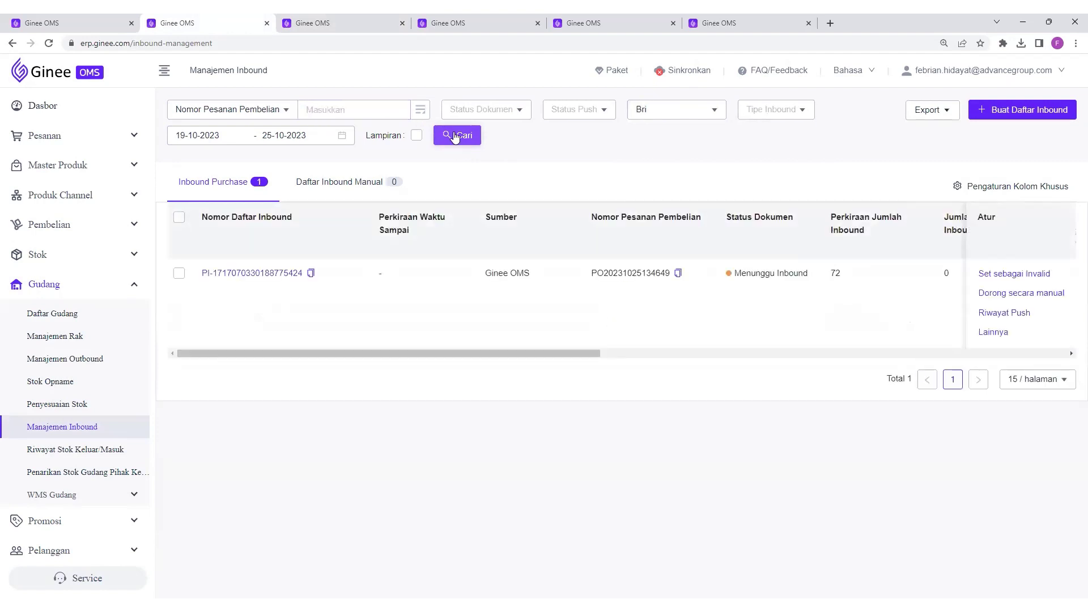
pyautogui.hscroll(2, 728, 292)
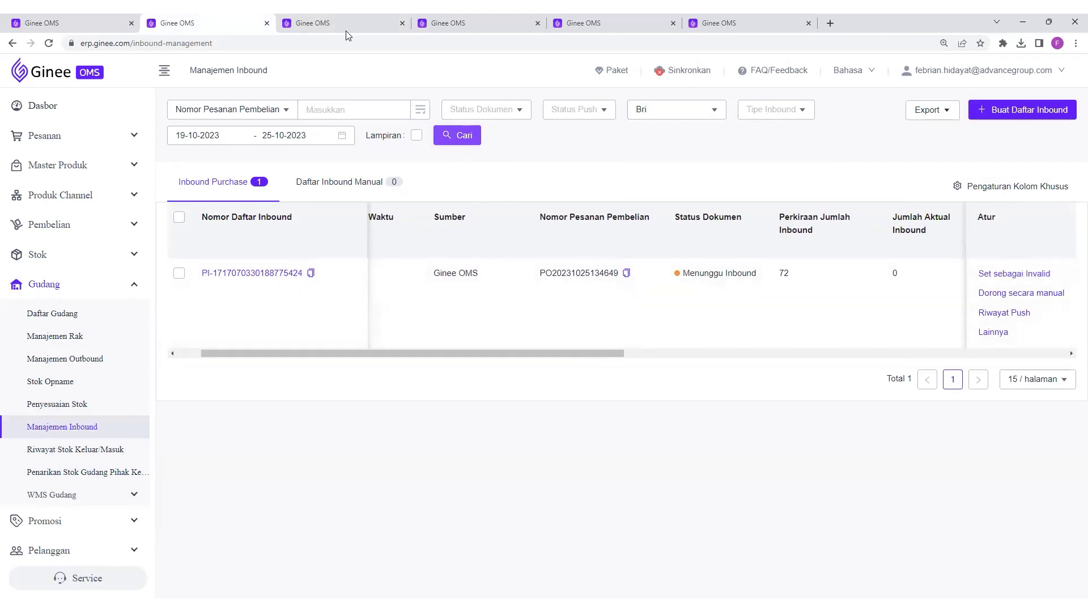
# Revisit Pesanan Pembelian and its add-order form, and read the import rules under Impor Pesanan Pembelian
pyautogui.click(332, 20)
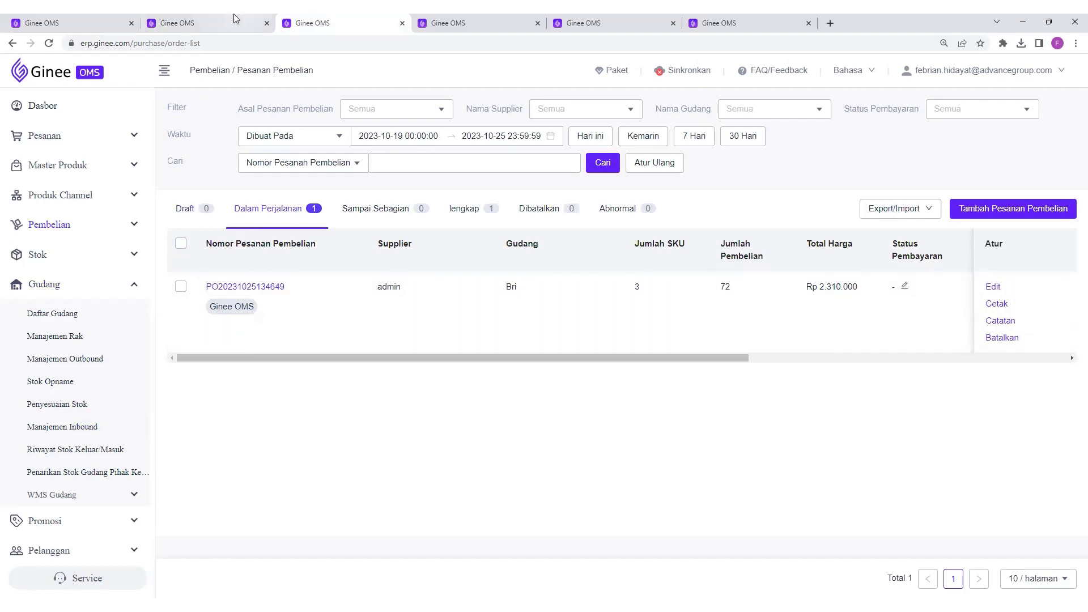
pyautogui.click(450, 21)
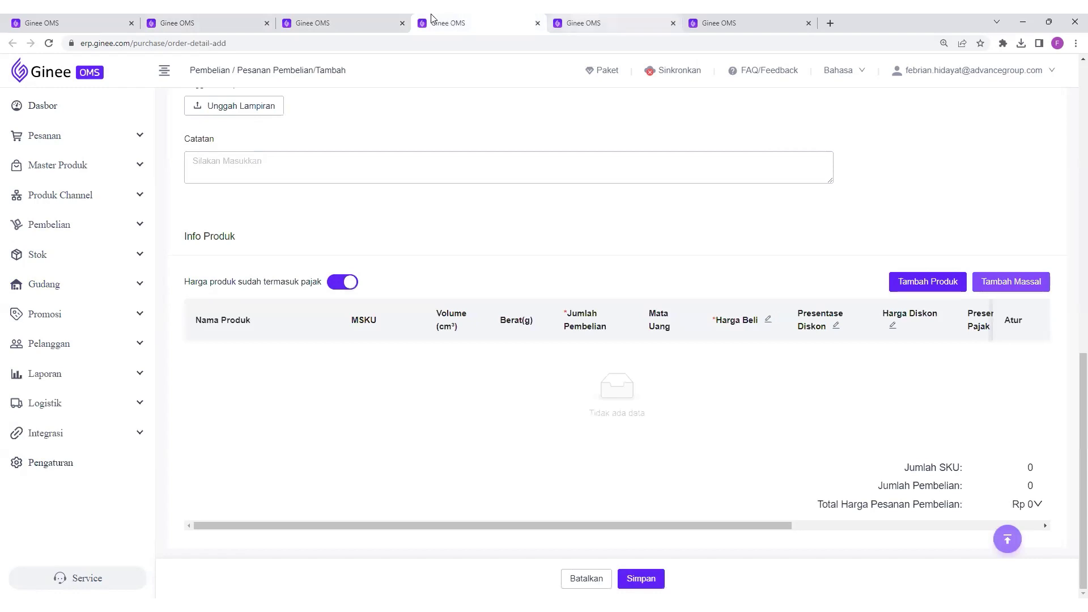
pyautogui.click(325, 22)
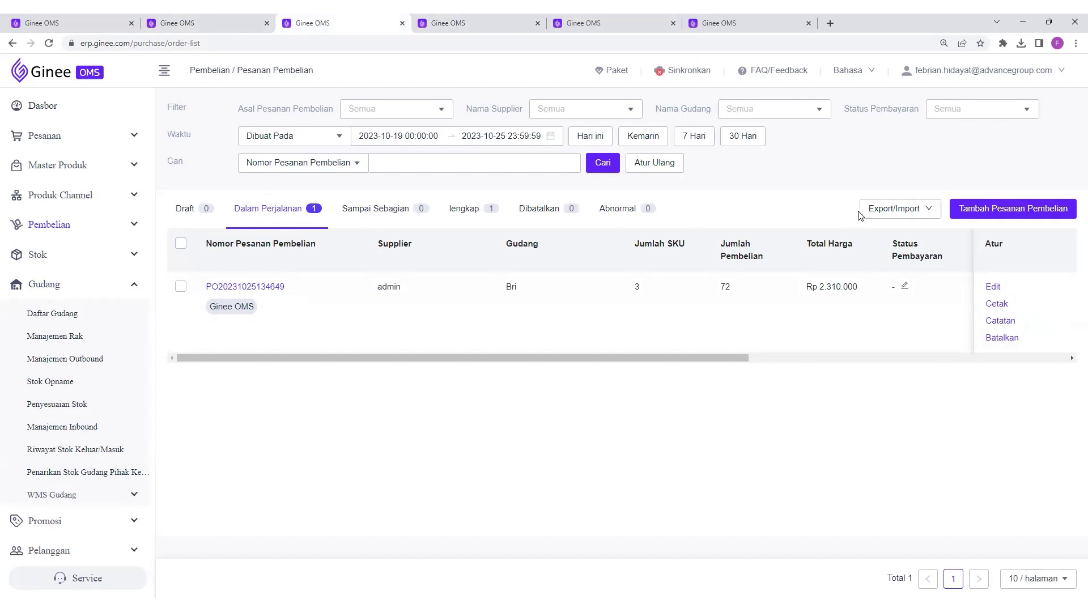
pyautogui.moveTo(863, 216)
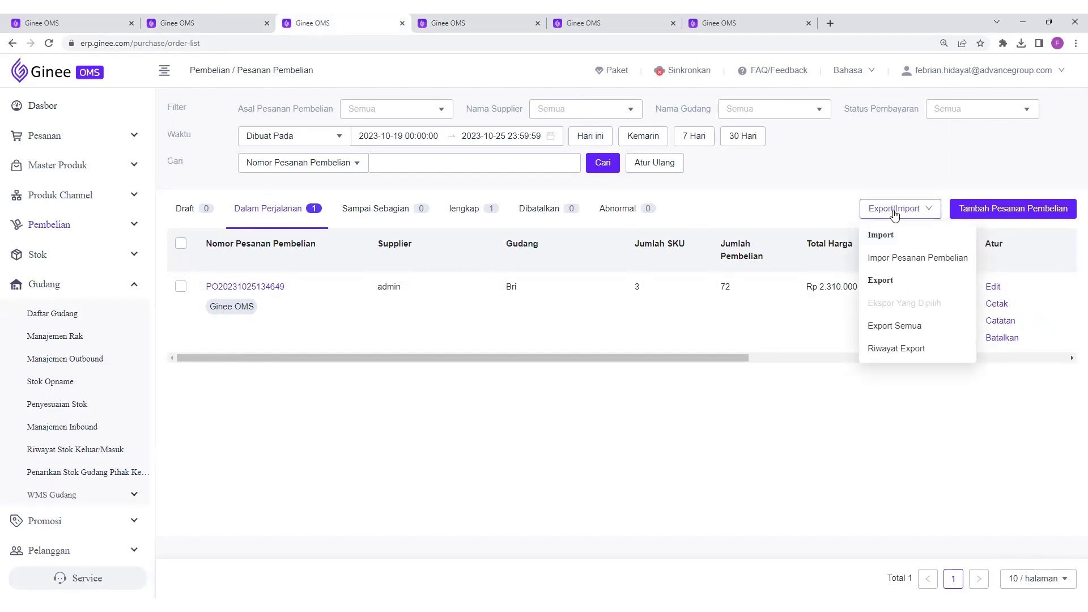
pyautogui.click(908, 259)
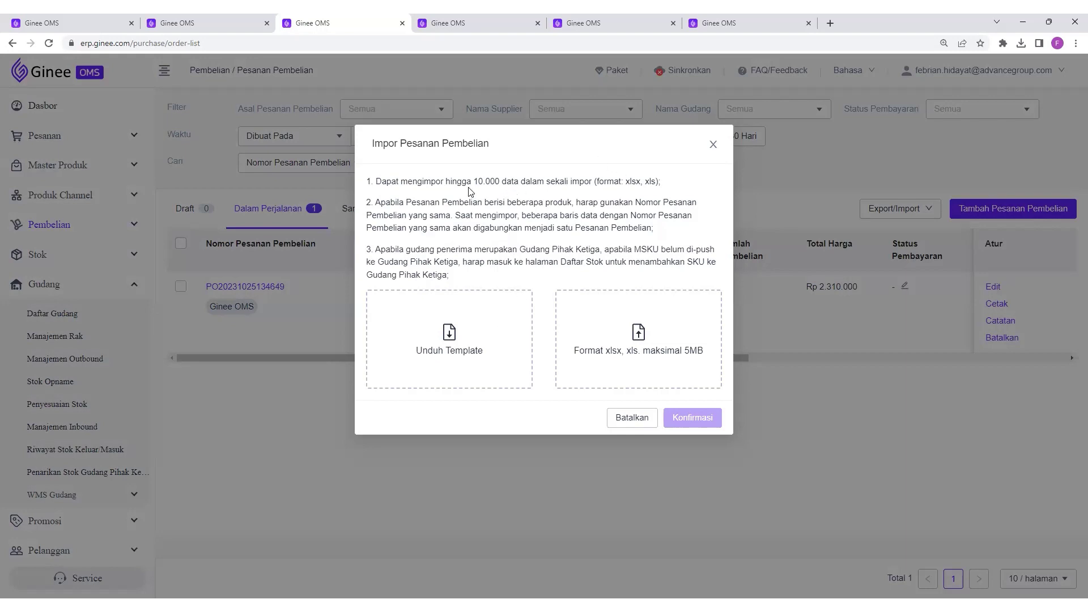
pyautogui.moveTo(476, 181); pyautogui.dragTo(527, 172)
pyautogui.click(557, 193)
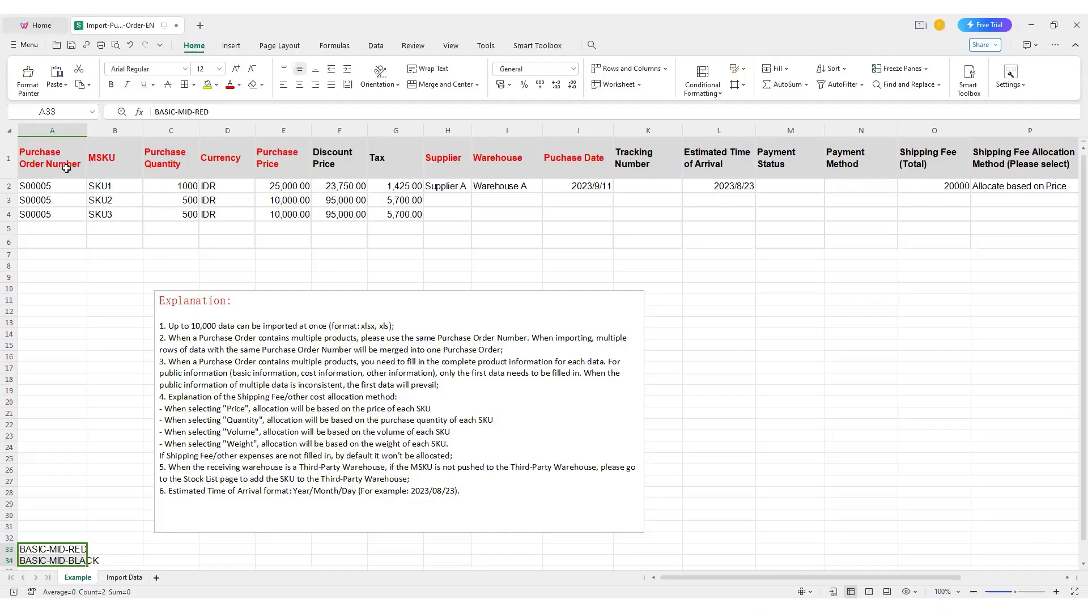
# Examine the import template's Example sheet across all columns, including the Purchase Order Number and MSKU entries of the sample rows
pyautogui.hscroll(6, 344, 198)
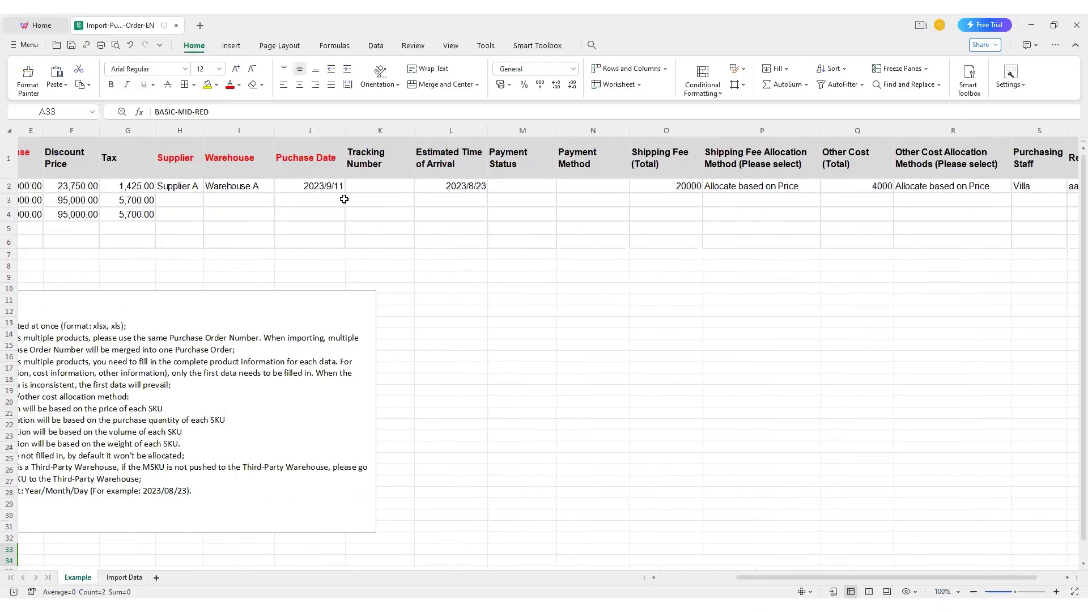
pyautogui.hscroll(2, 344, 199)
pyautogui.hscroll(-8, 343, 201)
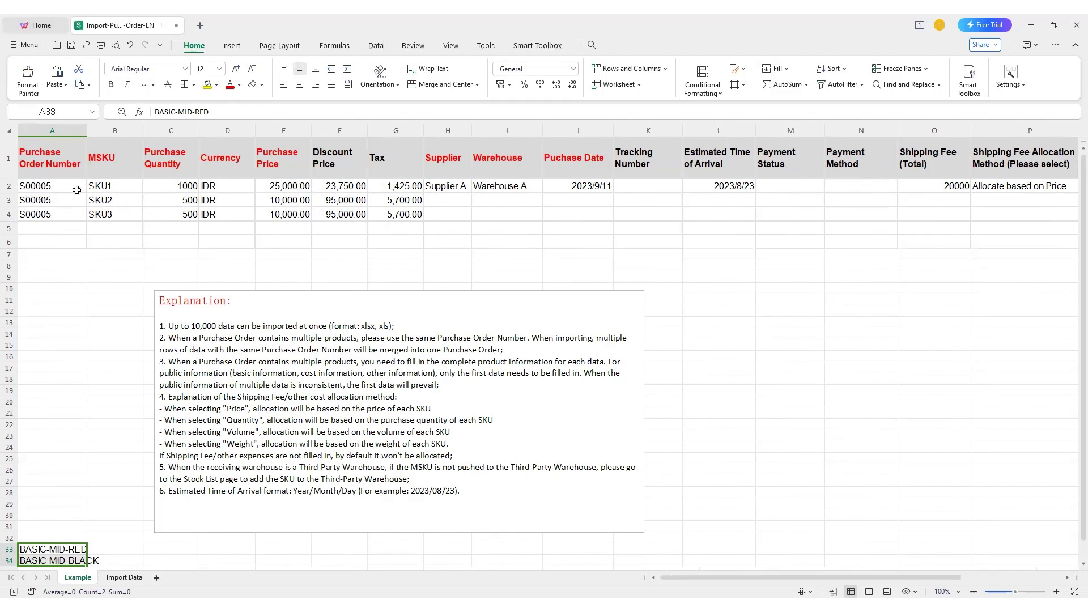
pyautogui.moveTo(72, 188); pyautogui.dragTo(72, 214)
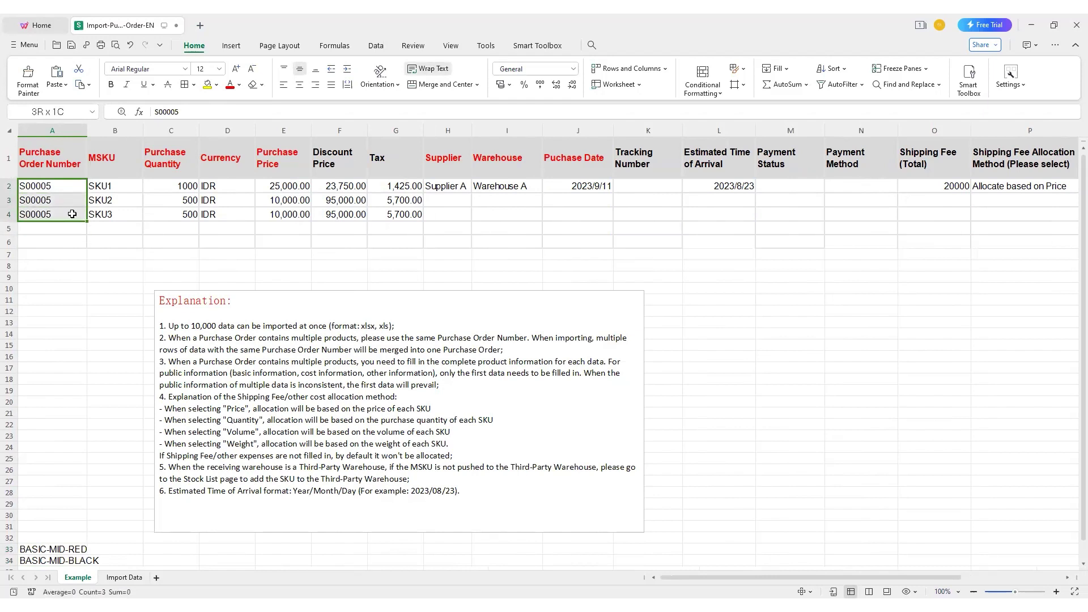
pyautogui.moveTo(72, 215)
pyautogui.mouseDown()
pyautogui.moveTo(62, 187)
pyautogui.moveTo(62, 228)
pyautogui.mouseUp()
pyautogui.moveTo(130, 186); pyautogui.dragTo(127, 213)
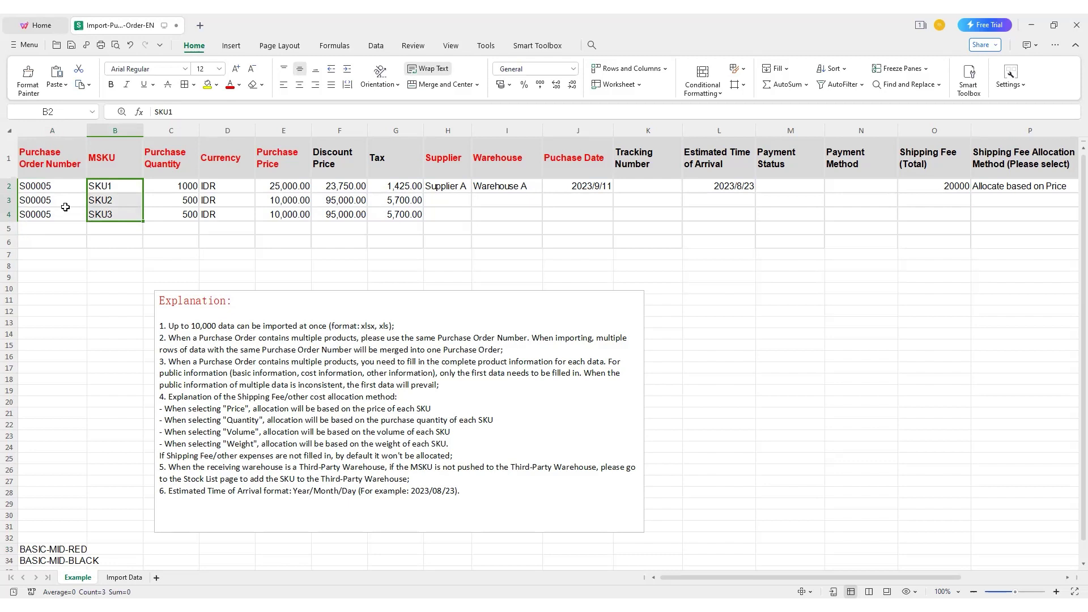
# Change the Purchase Order Number of the SKU3 sample row to S00006 and select that row's cells from MSKU to Purchase Date
pyautogui.hotkey('ctrl', 'Home')
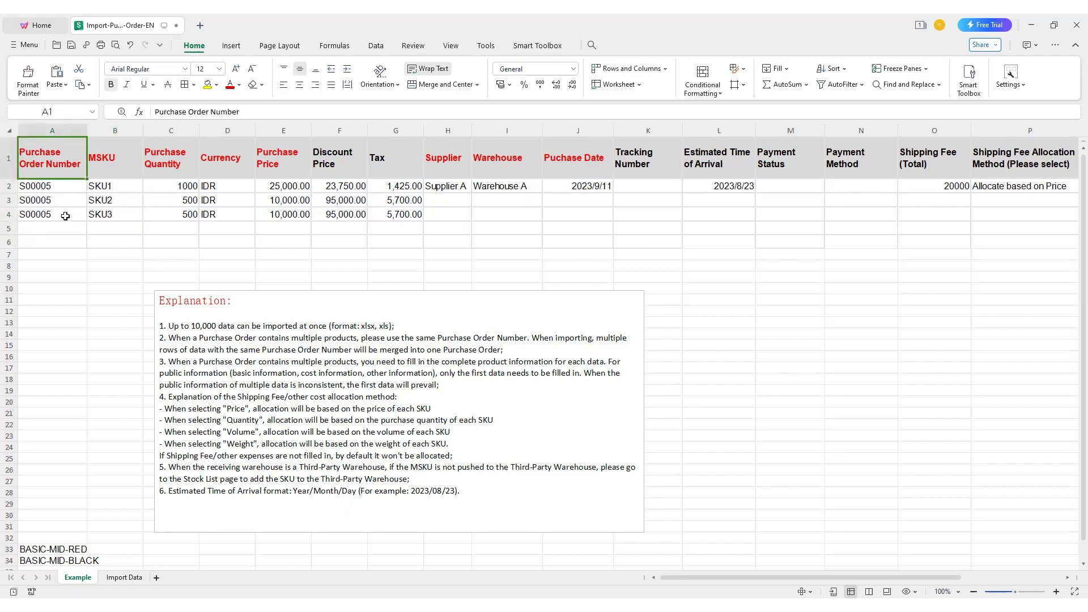
pyautogui.click(65, 216)
pyautogui.write('S00006')
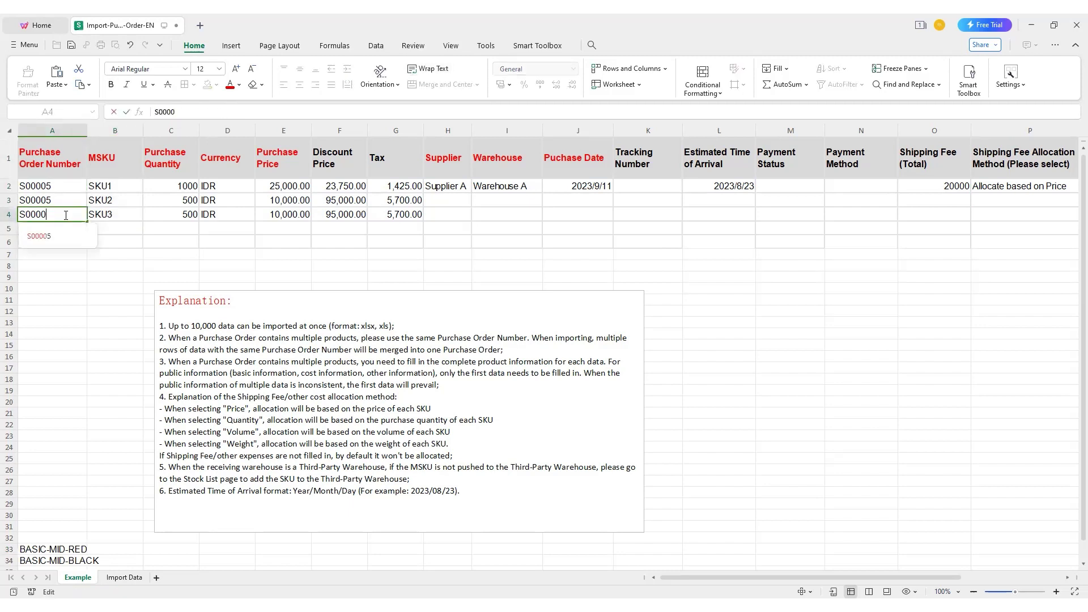
pyautogui.click(111, 250)
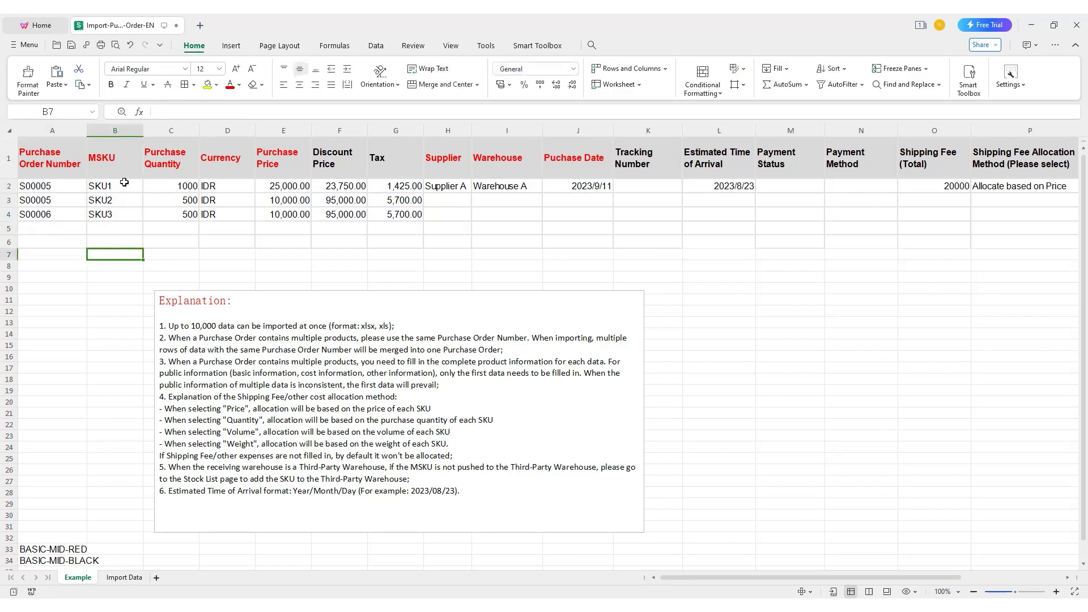
pyautogui.moveTo(124, 184); pyautogui.dragTo(203, 218)
pyautogui.click(174, 223)
pyautogui.moveTo(114, 213); pyautogui.dragTo(580, 219)
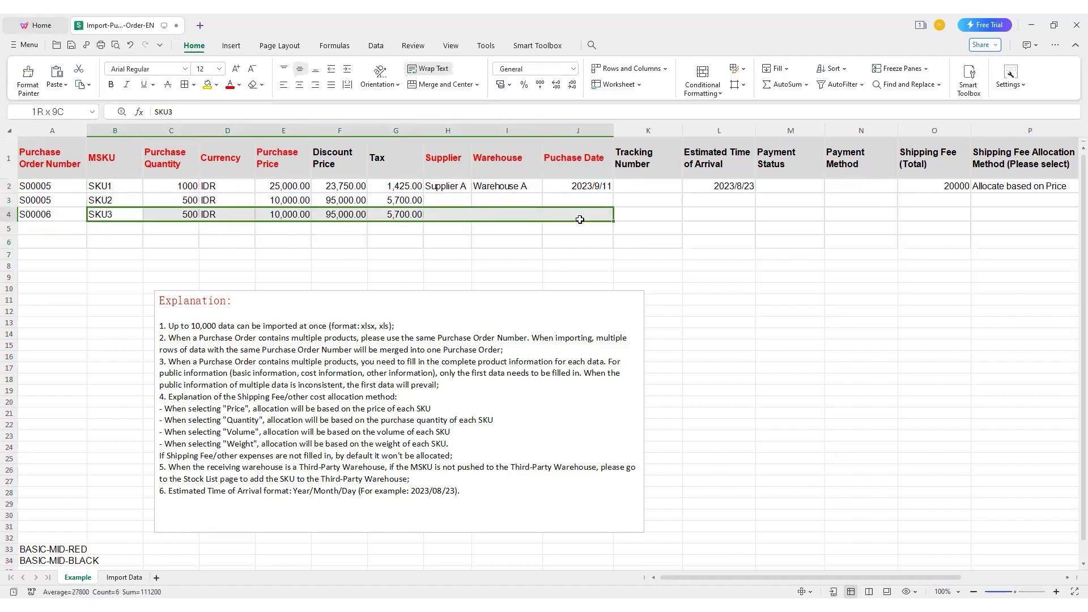
pyautogui.moveTo(580, 219); pyautogui.dragTo(580, 220)
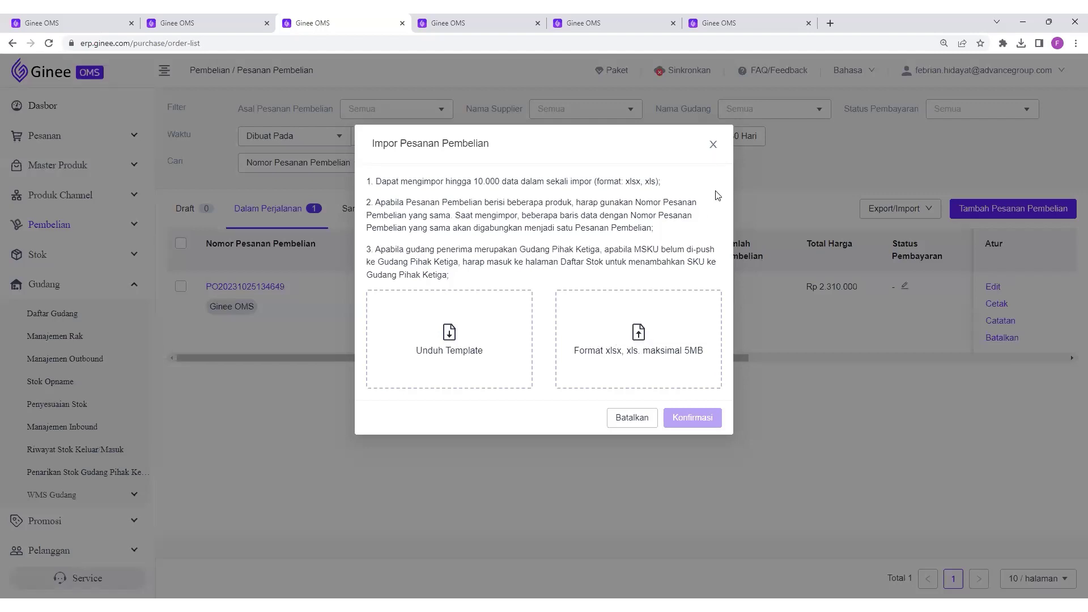
# Close the import dialog in Ginee OMS, export all Dalam Perjalanan purchase orders with Export Semua, and download the file
pyautogui.click(711, 146)
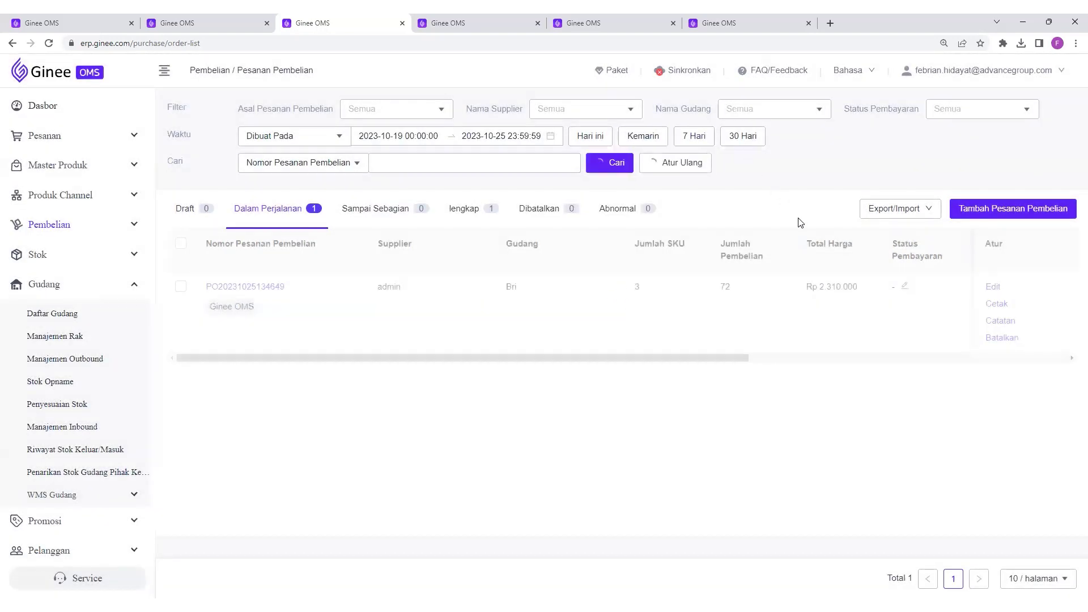
pyautogui.click(906, 211)
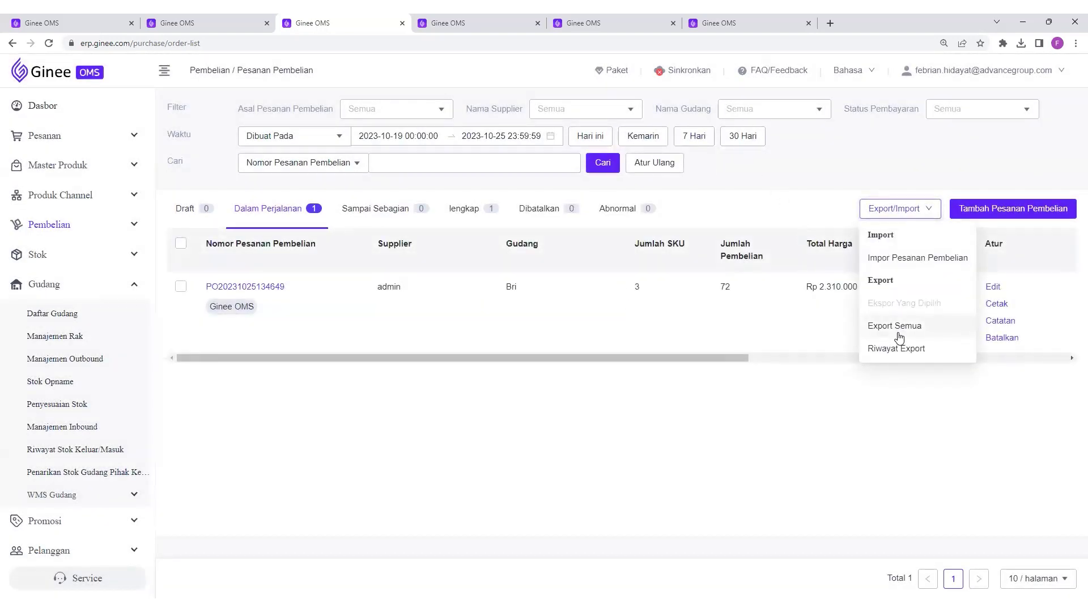
pyautogui.click(899, 335)
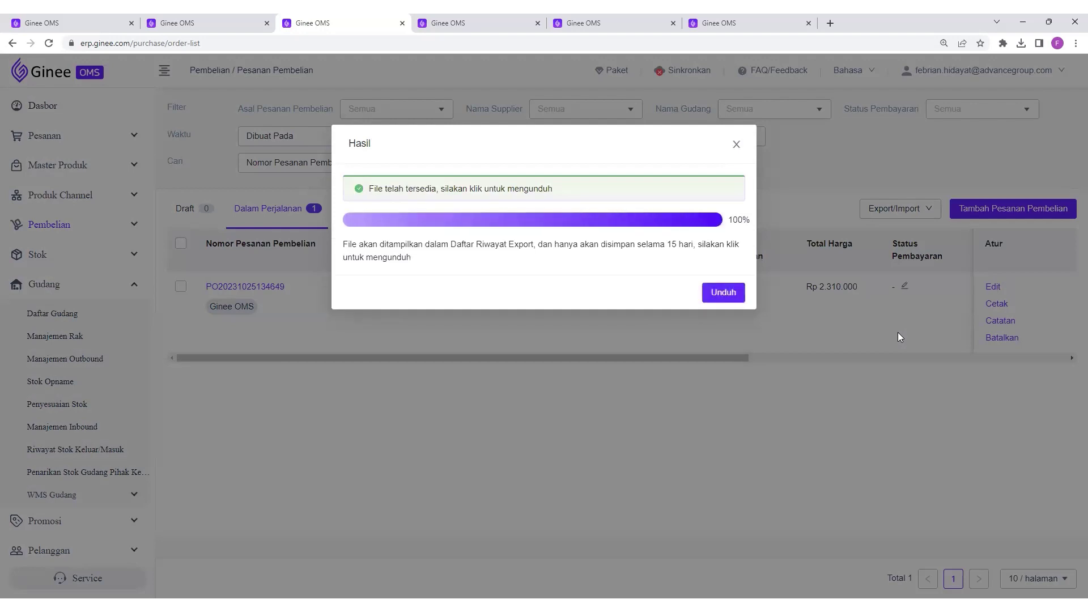
pyautogui.click(739, 293)
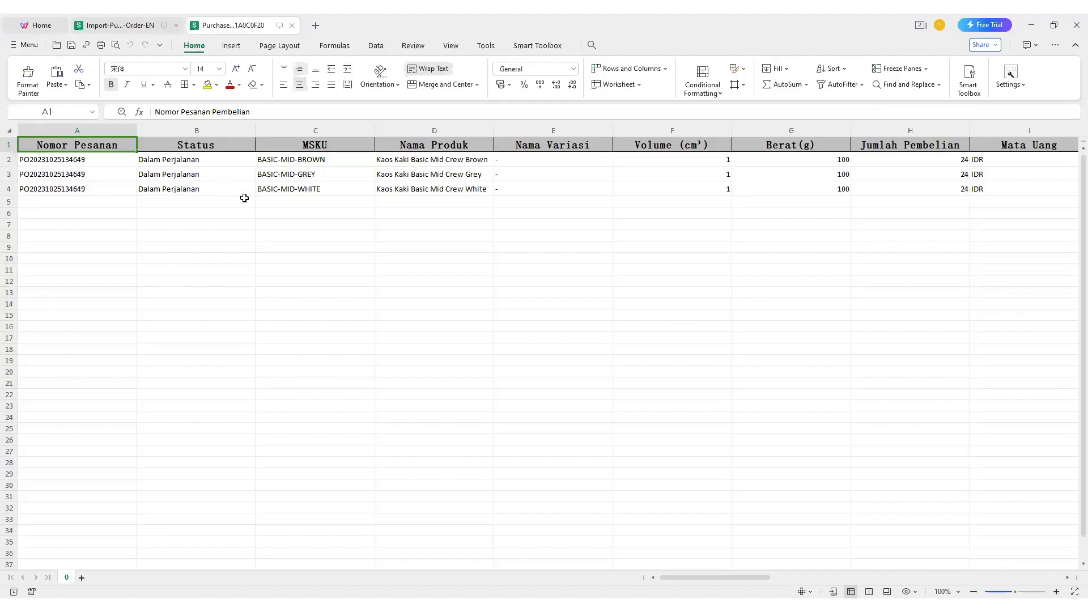
# Examine the exported purchase order file, including order numbers, MSKUs, prices, supplier, warehouse, costs and dates, through the Catatan column
pyautogui.hscroll(1, 352, 188)
pyautogui.hscroll(-1, 352, 188)
pyautogui.moveTo(114, 159); pyautogui.dragTo(113, 188)
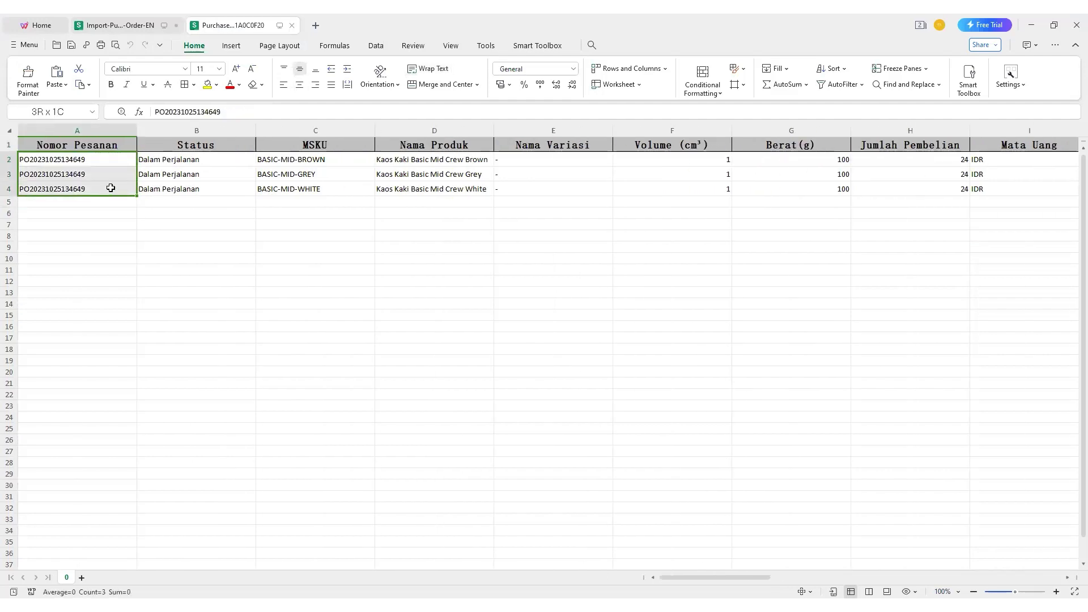
pyautogui.moveTo(111, 190); pyautogui.dragTo(110, 188)
pyautogui.moveTo(345, 155); pyautogui.dragTo(352, 188)
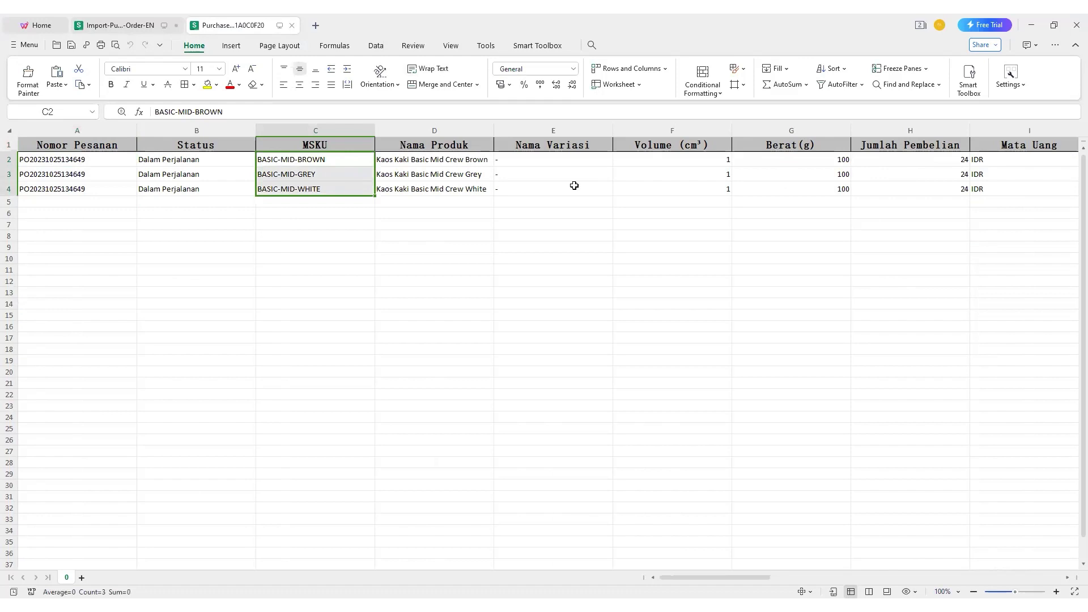
pyautogui.hscroll(9, 575, 185)
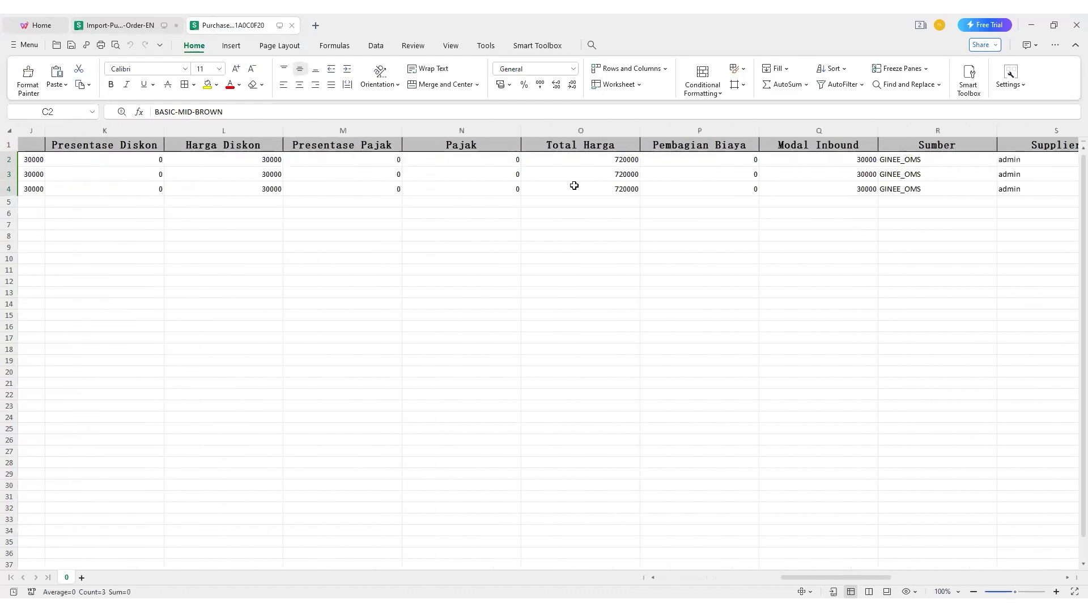
pyautogui.hscroll(4, 575, 186)
pyautogui.hscroll(3, 574, 186)
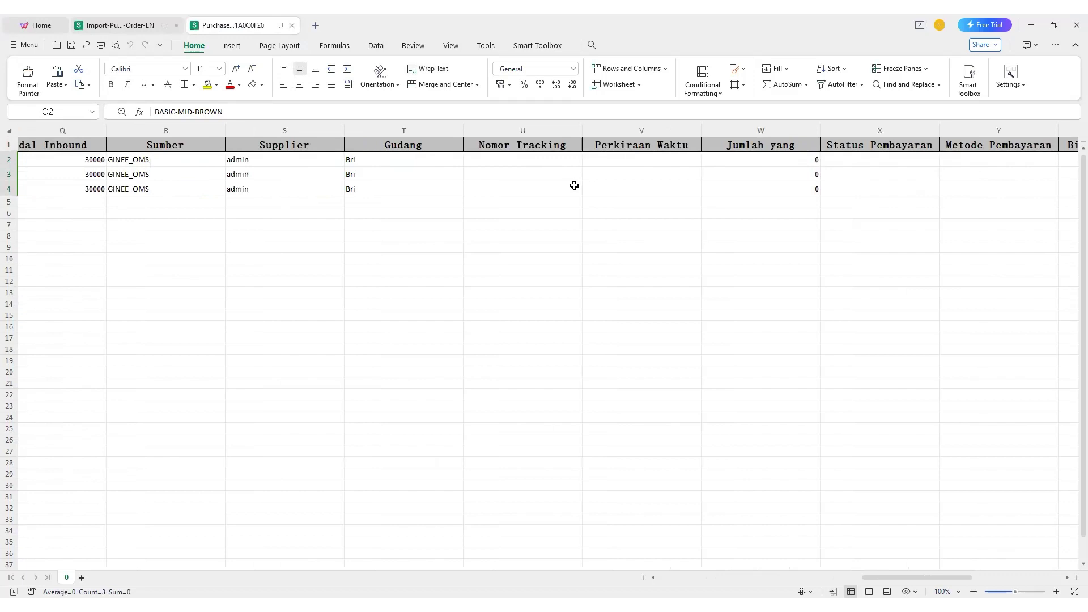
pyautogui.hscroll(6, 574, 185)
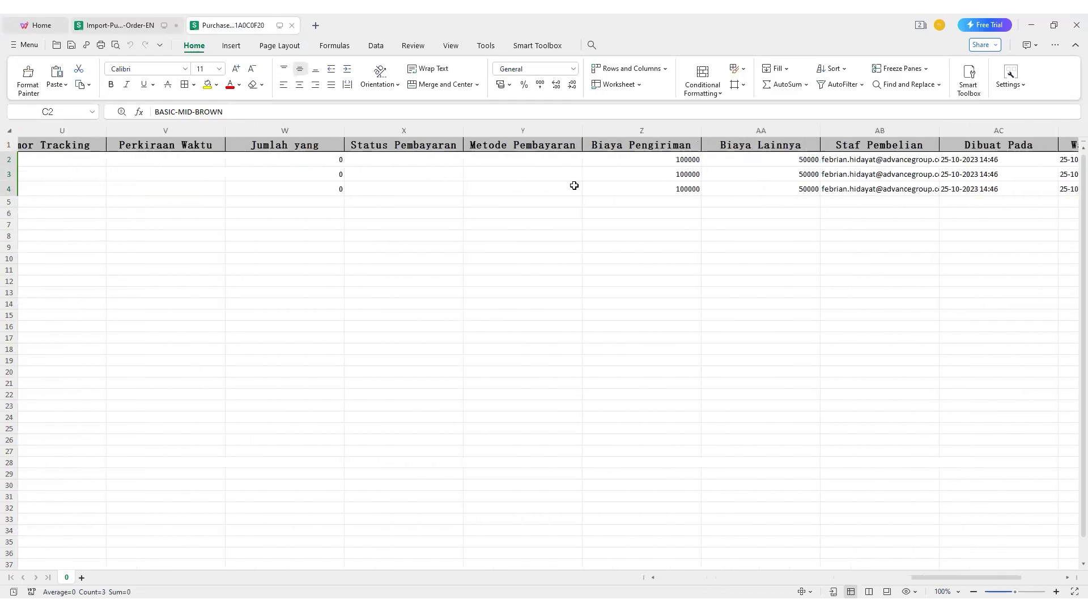
pyautogui.hscroll(1, 574, 185)
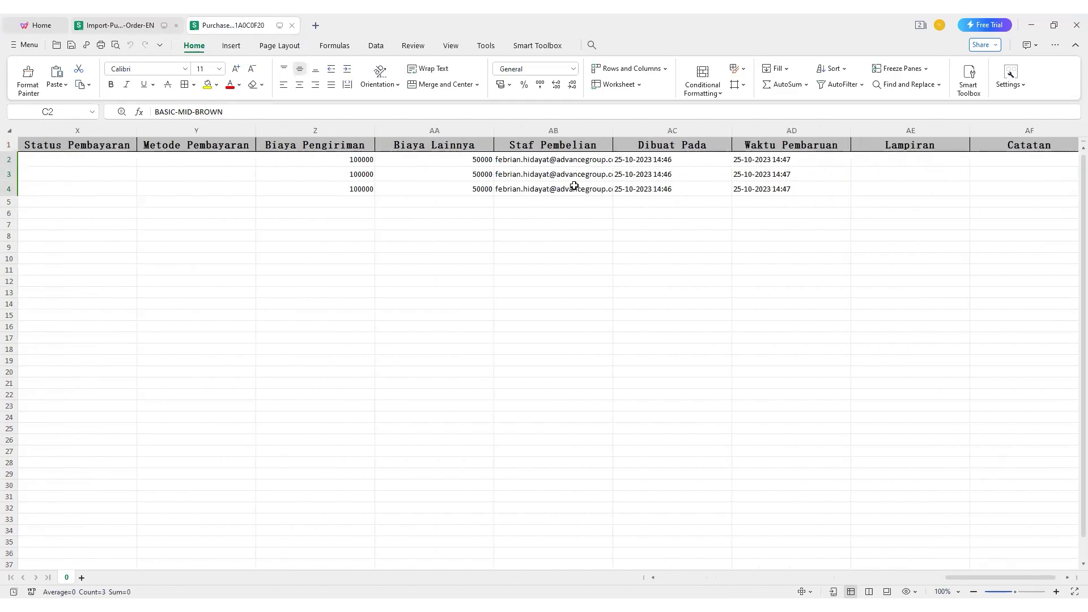
pyautogui.hscroll(2, 574, 185)
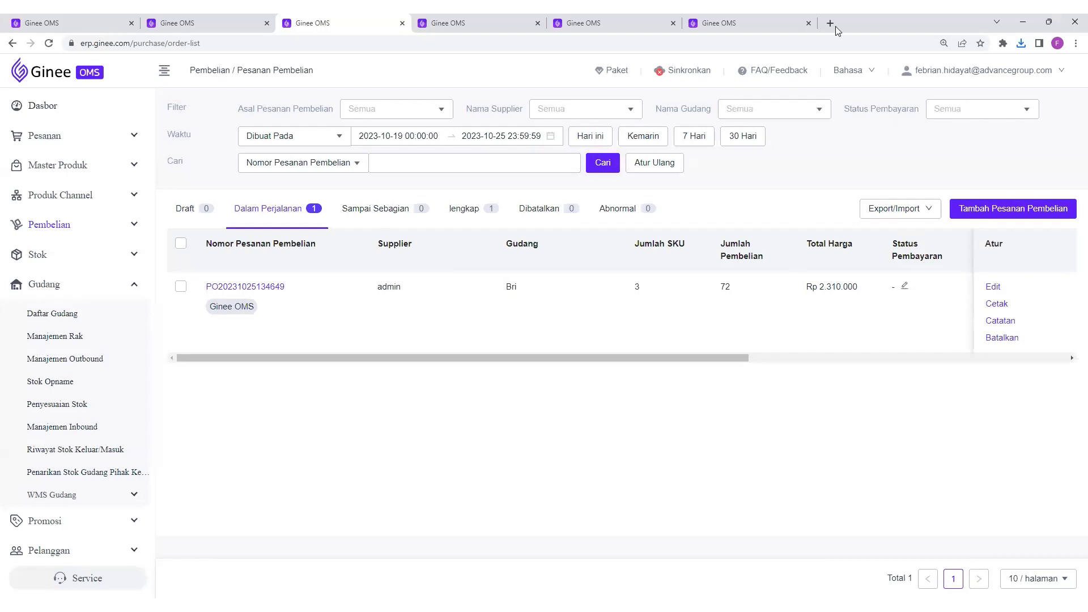
pyautogui.click(558, 108)
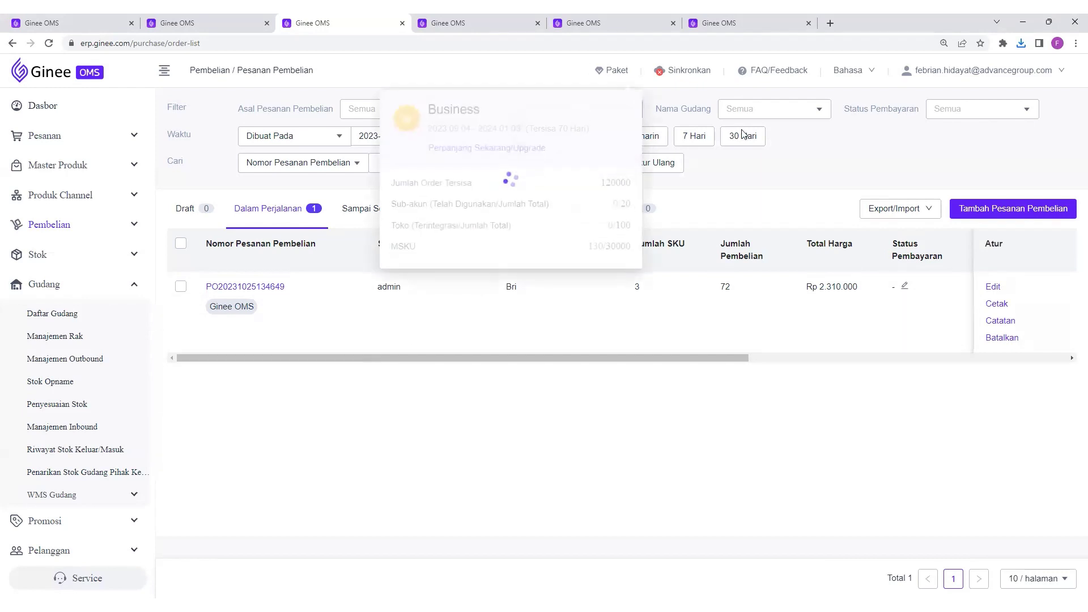
pyautogui.click(824, 164)
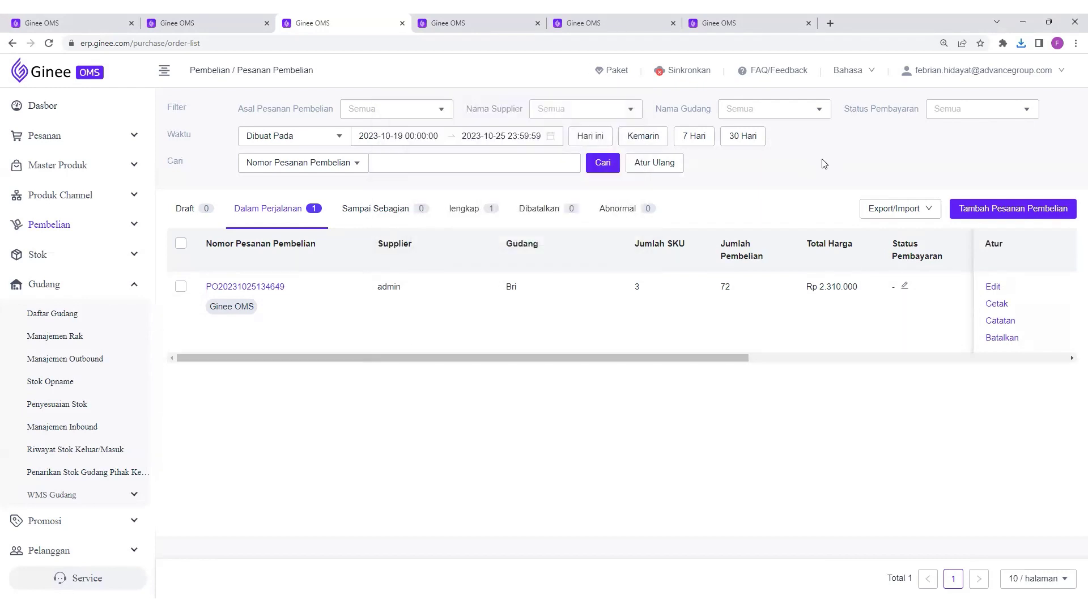
# Check the Nama Gudang filter's warehouse choices and set the Status Pembayaran filter to Belum Dibayar
pyautogui.click(753, 117)
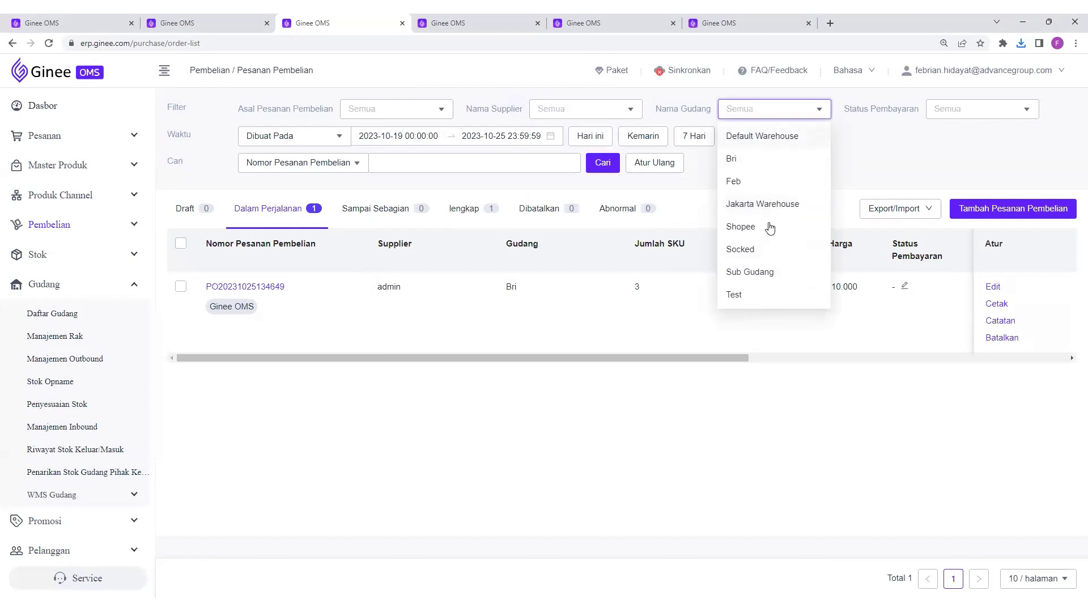
pyautogui.click(956, 106)
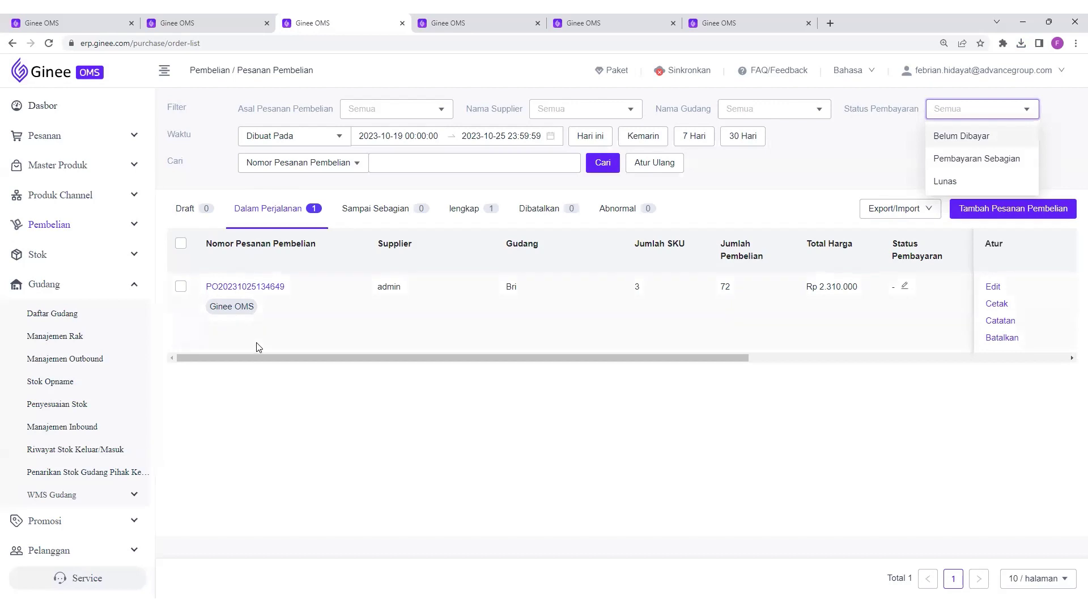
pyautogui.click(971, 143)
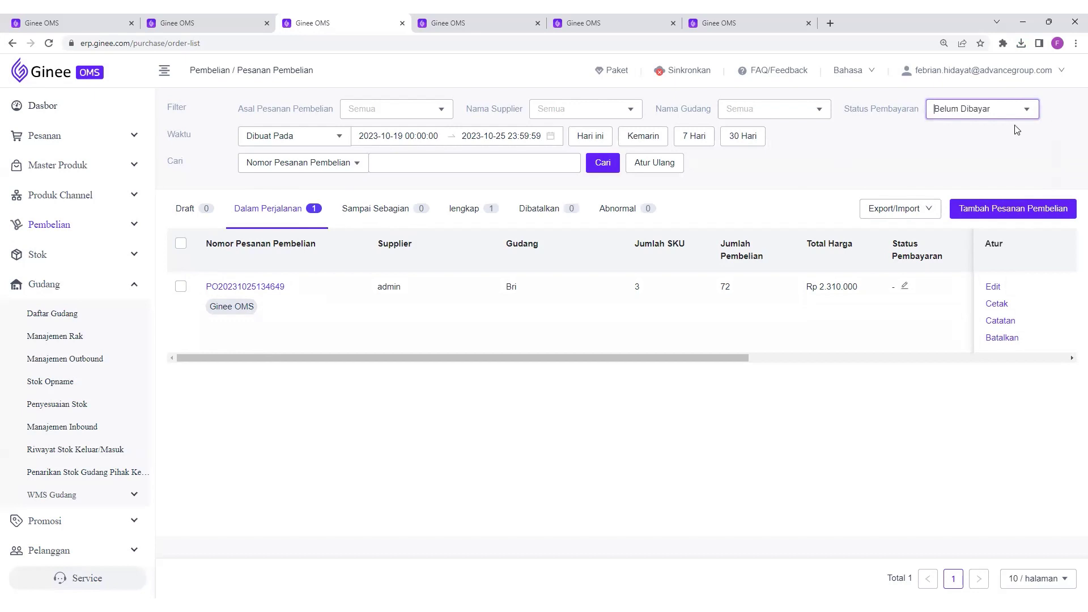
pyautogui.click(1001, 104)
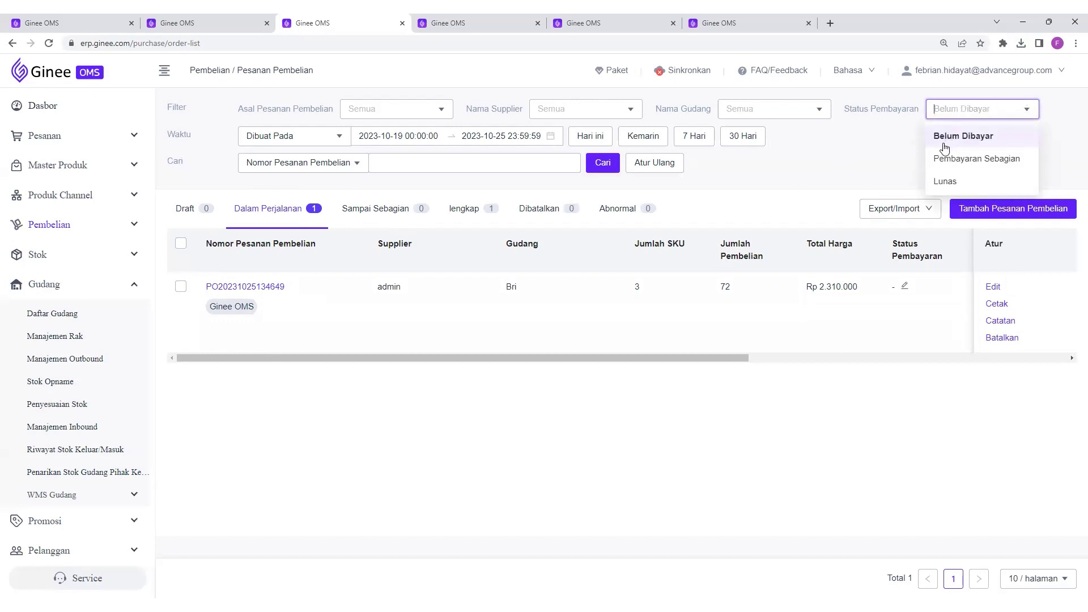
pyautogui.click(844, 179)
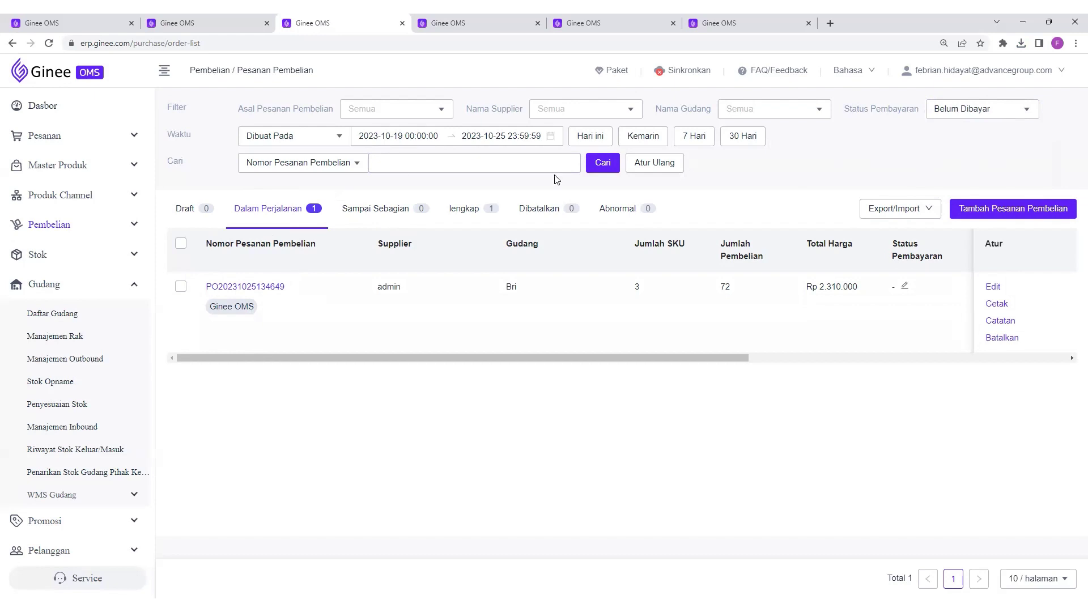
# Review the purchase order search criteria and set the search to nomor pelacak, leaving the search term empty
pyautogui.click(326, 166)
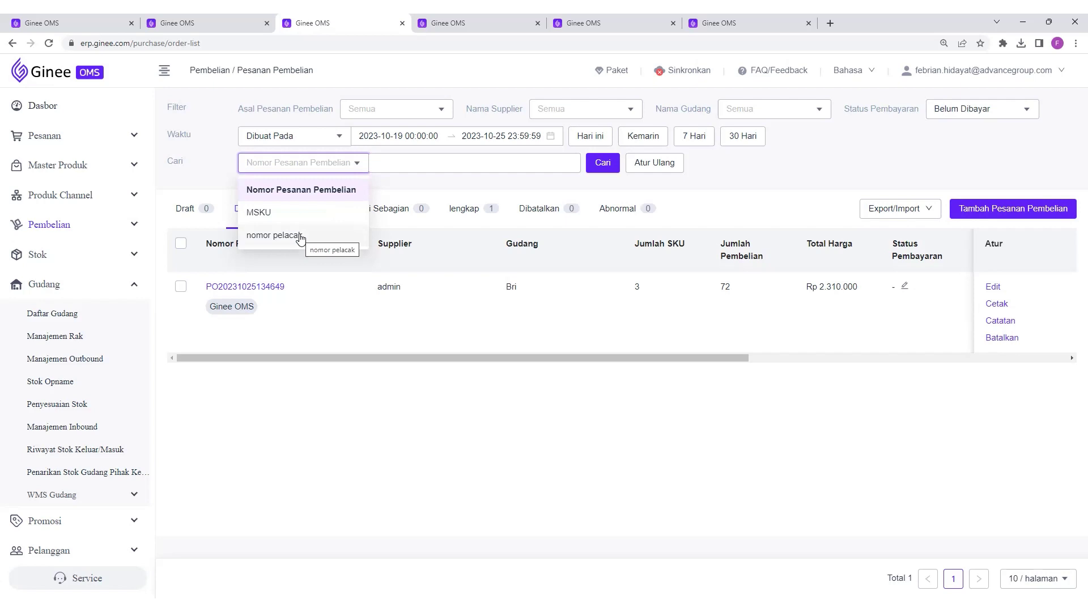
pyautogui.click(401, 160)
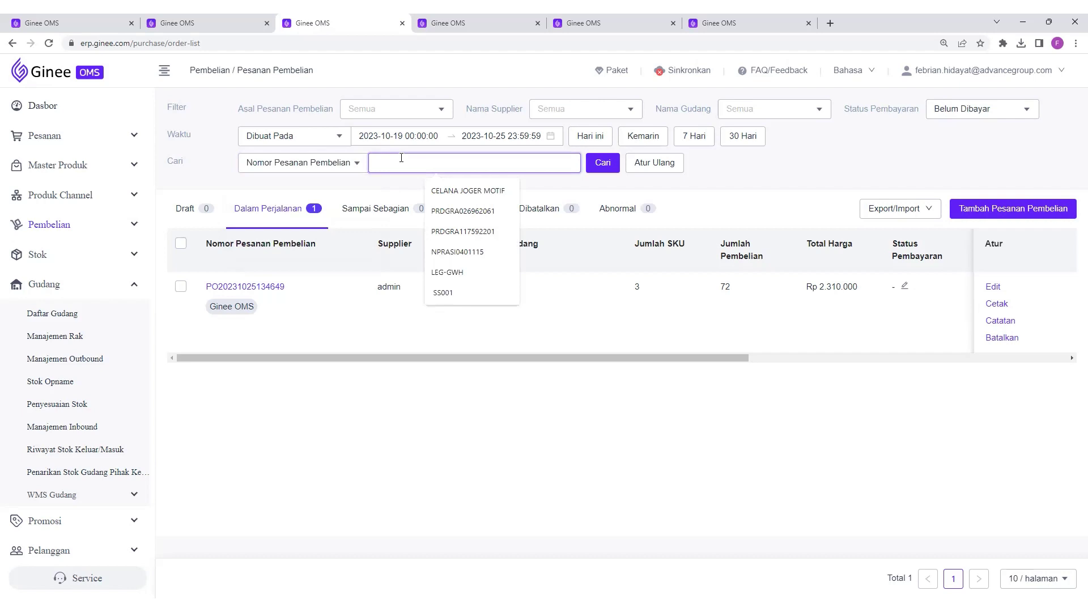
pyautogui.click(310, 165)
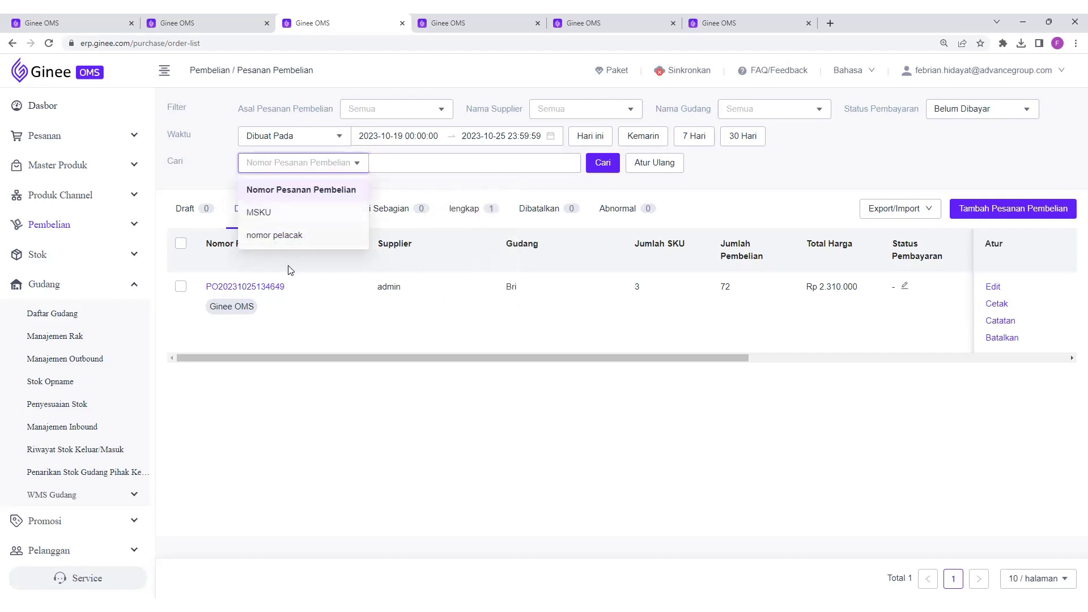
pyautogui.click(284, 234)
pyautogui.click(498, 170)
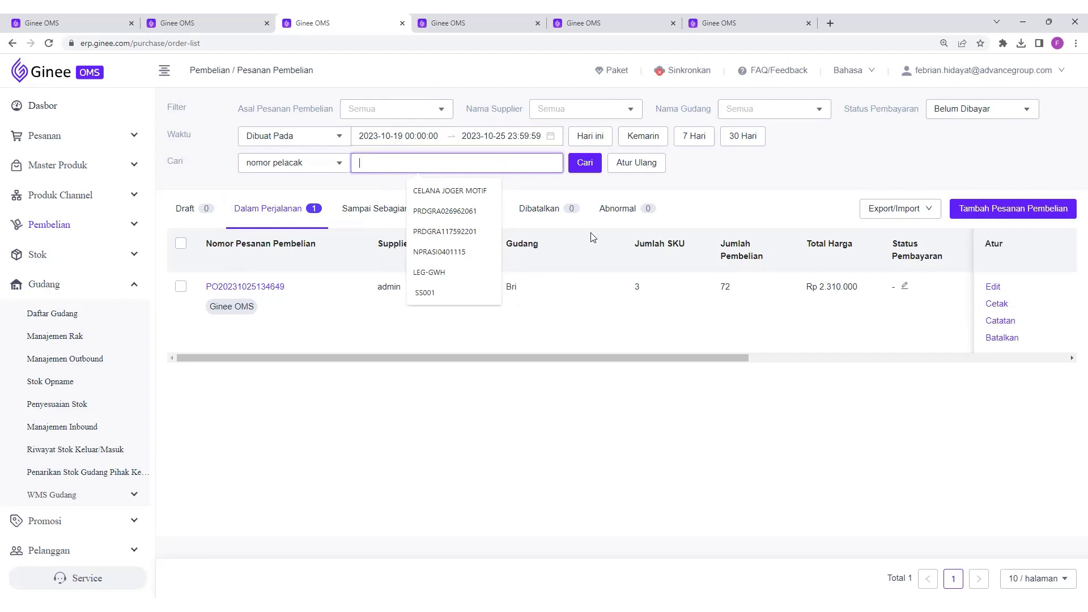
pyautogui.click(744, 211)
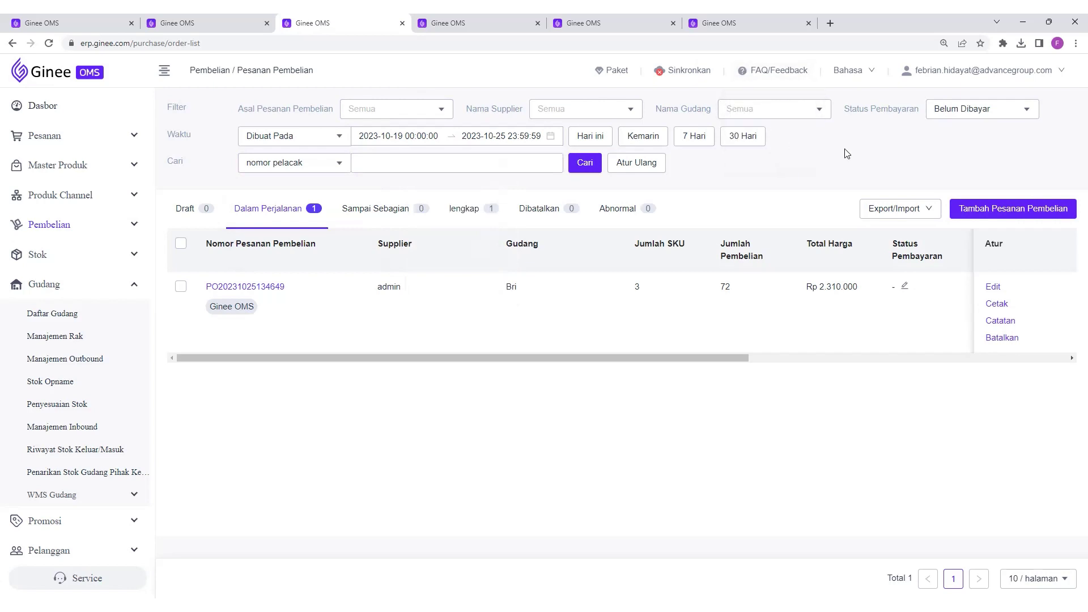
# Expand the Pembelian section to reveal its Pesanan Pembelian and Manajemen Supplier pages
pyautogui.click(128, 227)
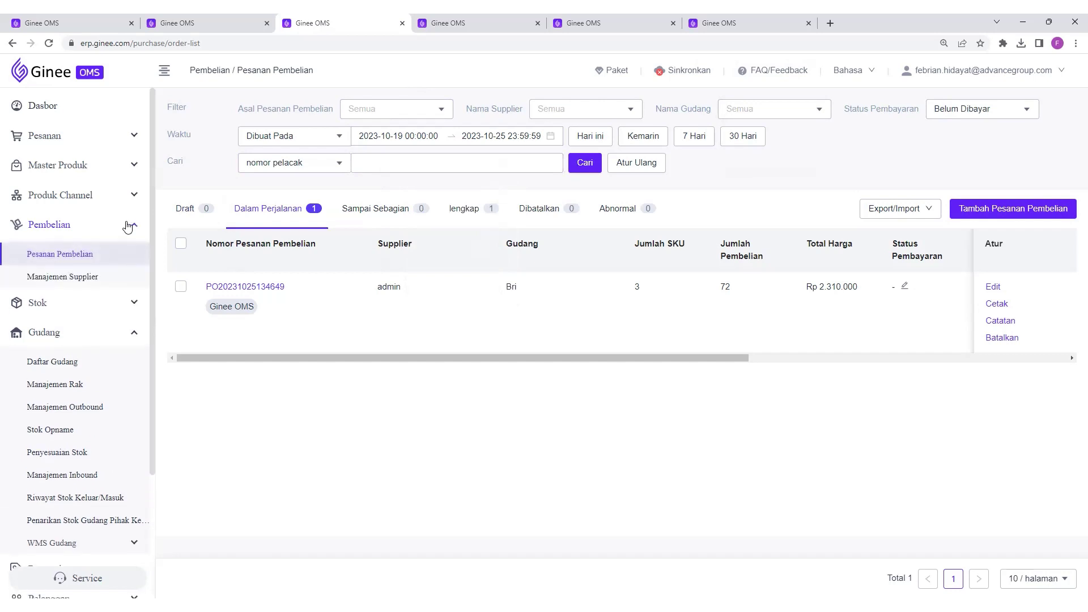